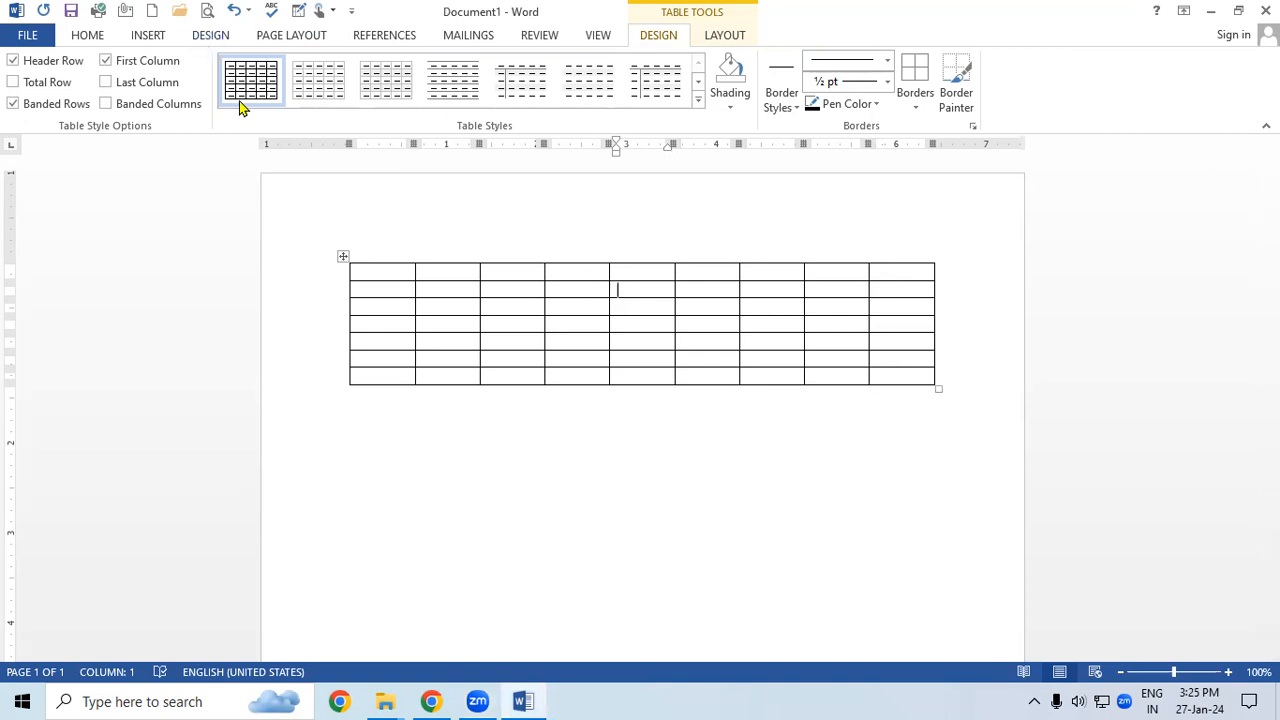
Place the cursor in the first row of the table and display the table layout tools.
{"action": "left_click", "coordinate": [646, 338]}
{"action": "left_click", "coordinate": [146, 35]}
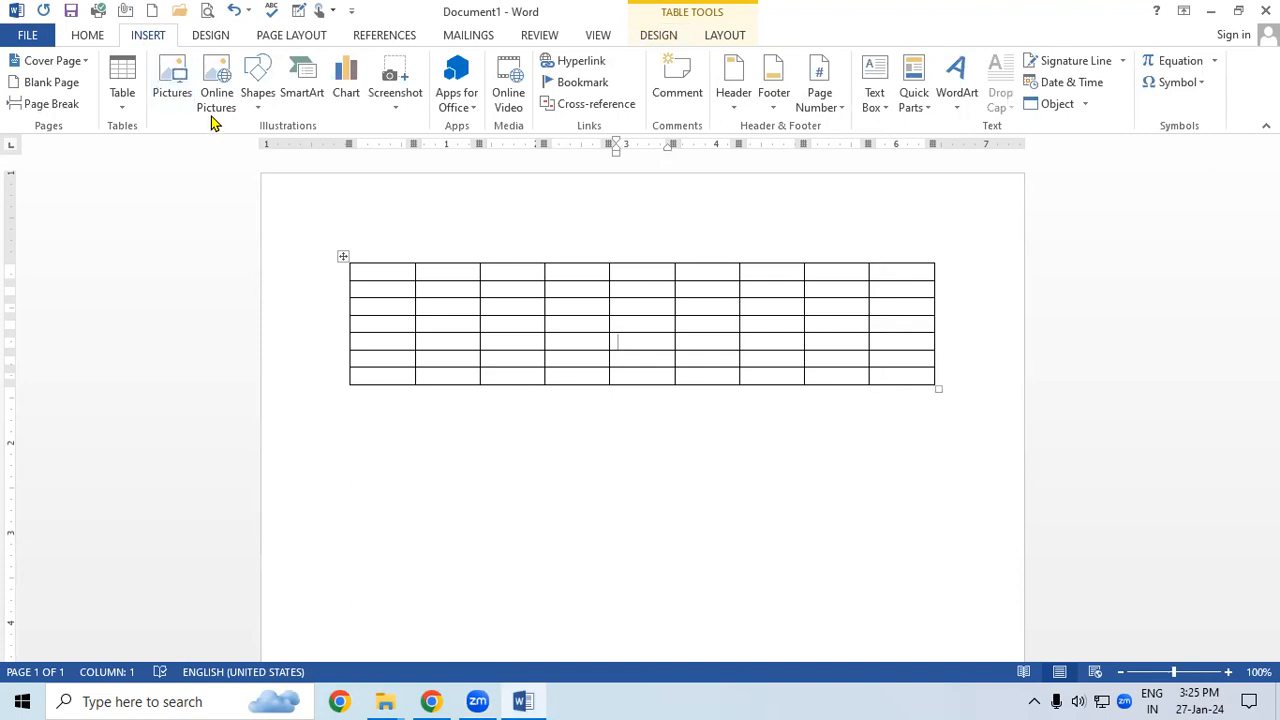
{"action": "left_click", "coordinate": [537, 279]}
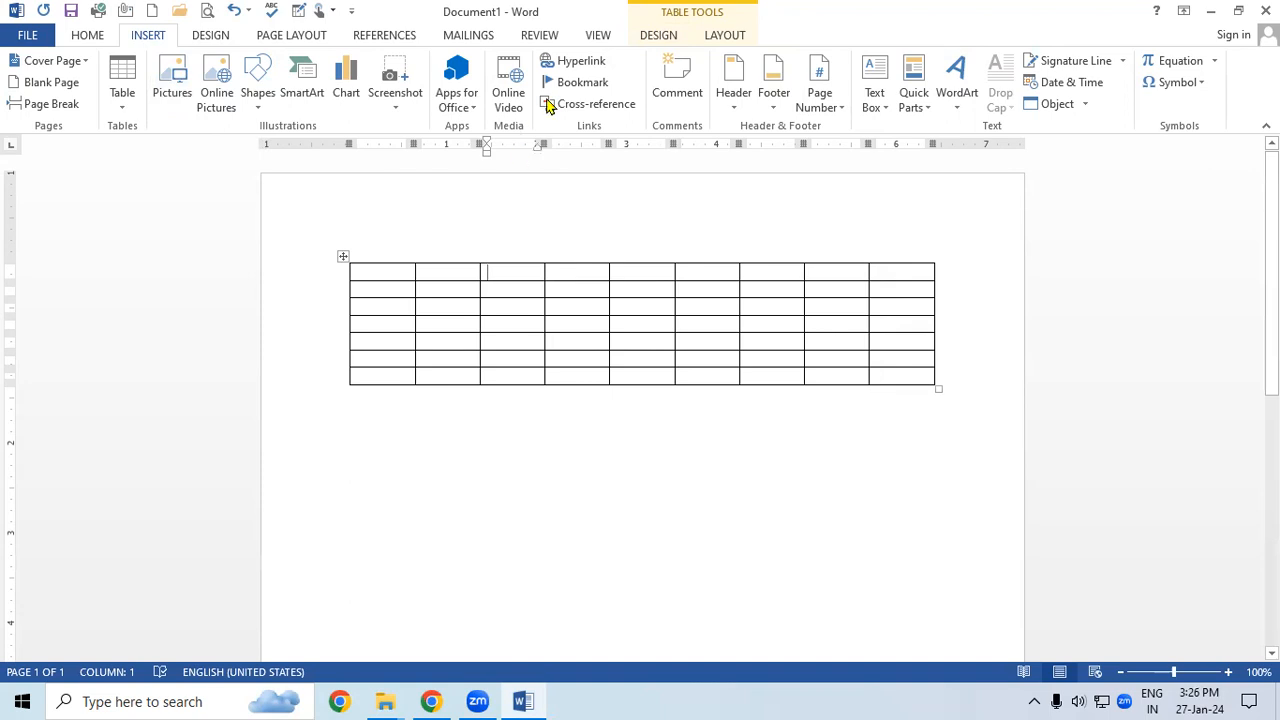
{"action": "left_click", "coordinate": [730, 38]}
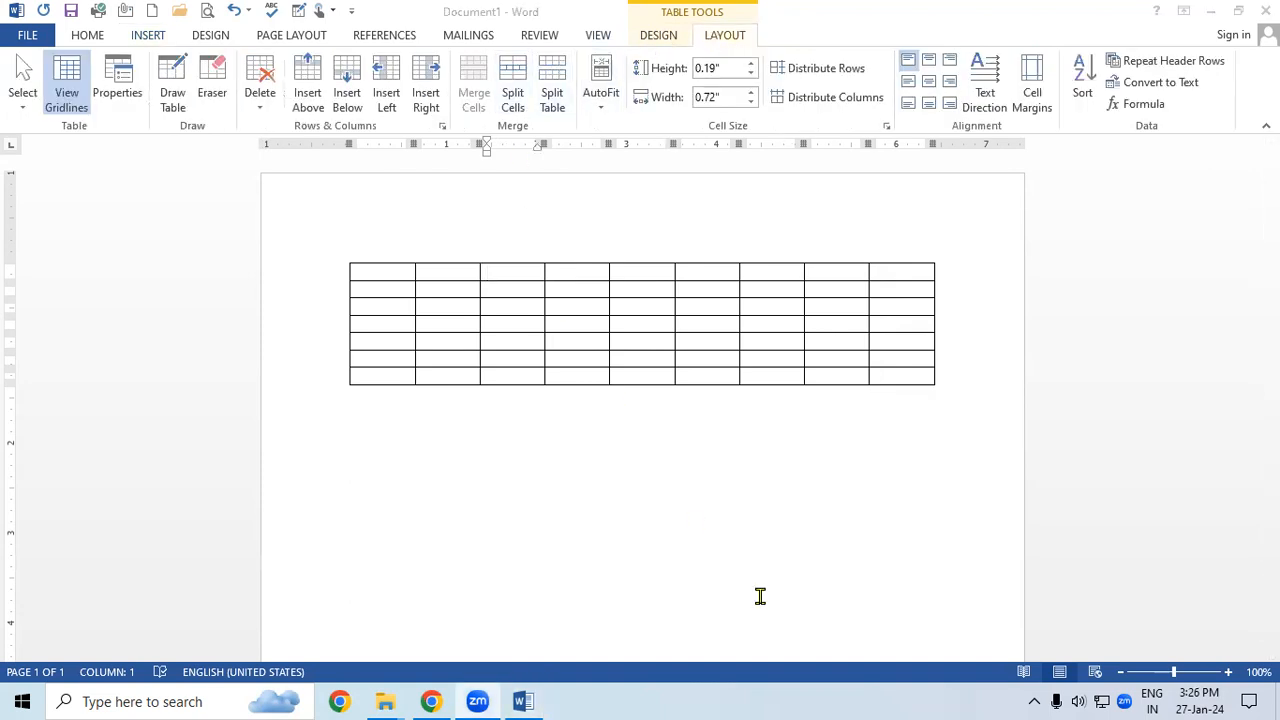
{"action": "mouse_move", "coordinate": [612, 14]}
{"action": "left_mouse_down"}
{"action": "mouse_move", "coordinate": [619, 125]}
{"action": "mouse_move", "coordinate": [316, 141]}
{"action": "left_mouse_up"}
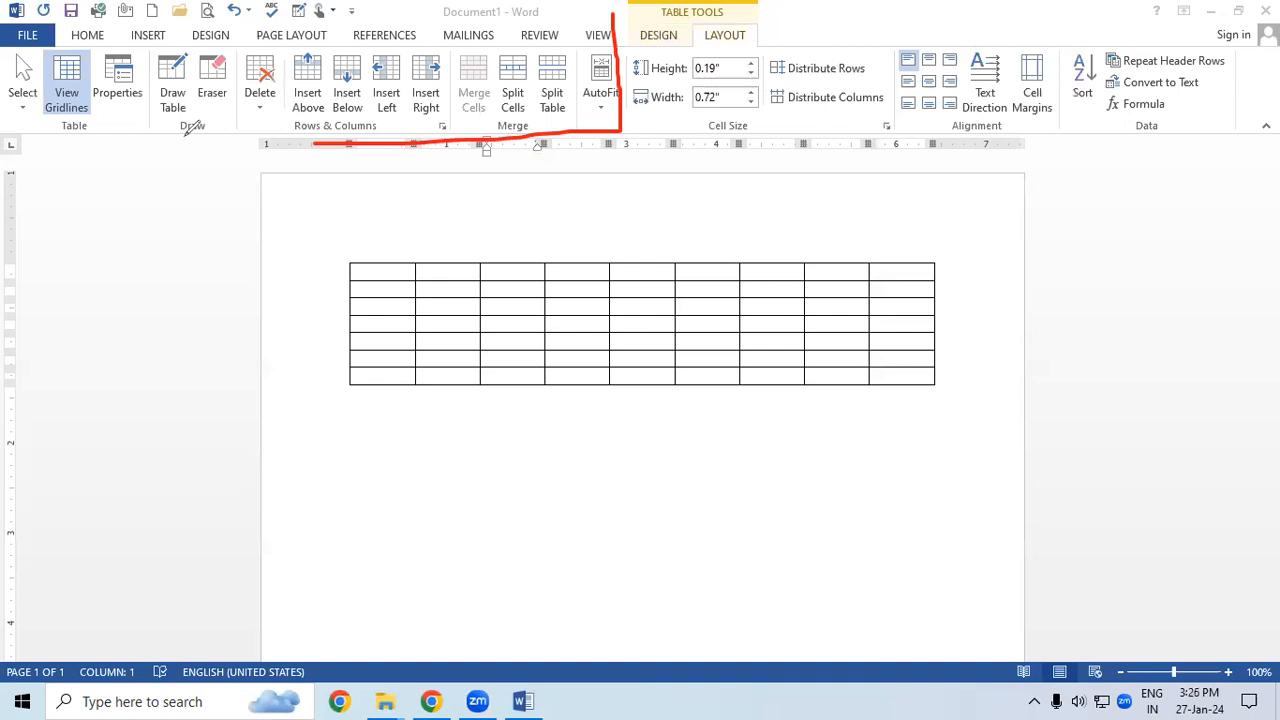
{"action": "left_click_drag", "start_coordinate": [249, 117], "coordinate": [322, 113]}
{"action": "mouse_move", "coordinate": [507, 268]}
{"action": "left_mouse_down"}
{"action": "mouse_move", "coordinate": [729, 264]}
{"action": "mouse_move", "coordinate": [655, 262]}
{"action": "left_mouse_up"}
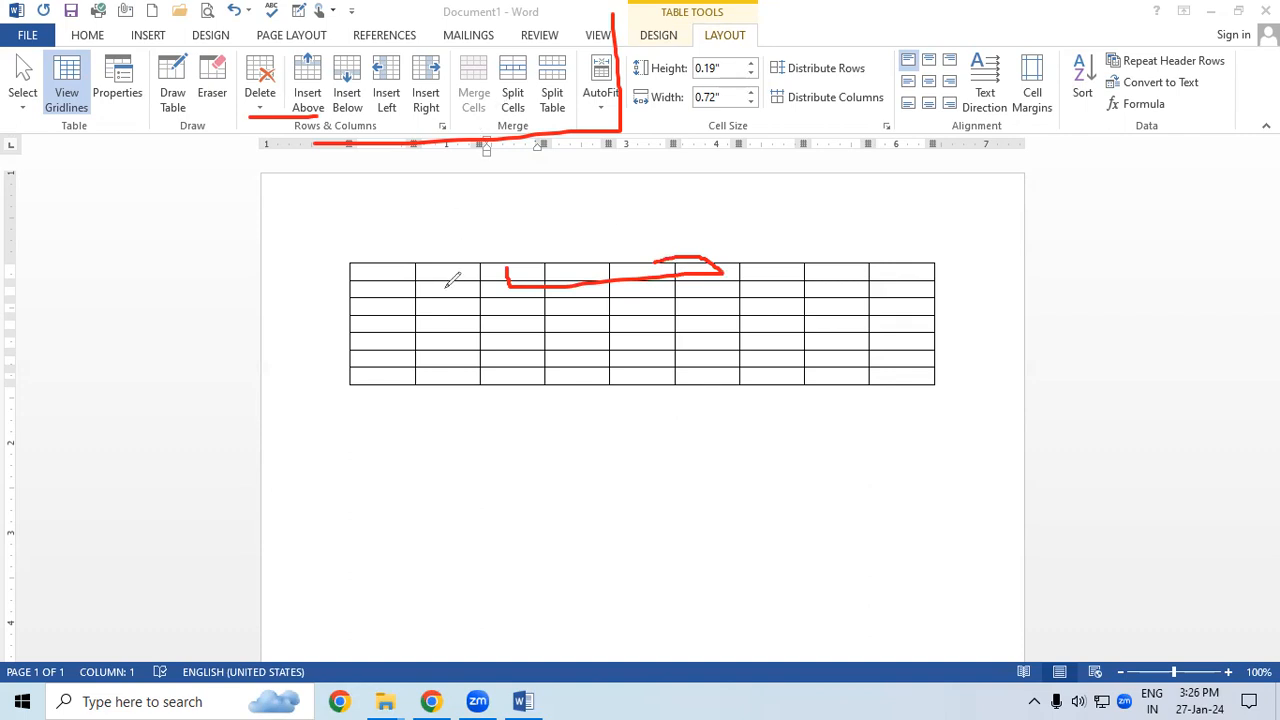
{"action": "mouse_move", "coordinate": [442, 297]}
{"action": "left_mouse_down"}
{"action": "mouse_move", "coordinate": [439, 323]}
{"action": "mouse_move", "coordinate": [454, 305]}
{"action": "left_mouse_up"}
{"action": "mouse_move", "coordinate": [527, 40]}
{"action": "left_mouse_down"}
{"action": "mouse_move", "coordinate": [527, 128]}
{"action": "mouse_move", "coordinate": [596, 128]}
{"action": "left_mouse_up"}
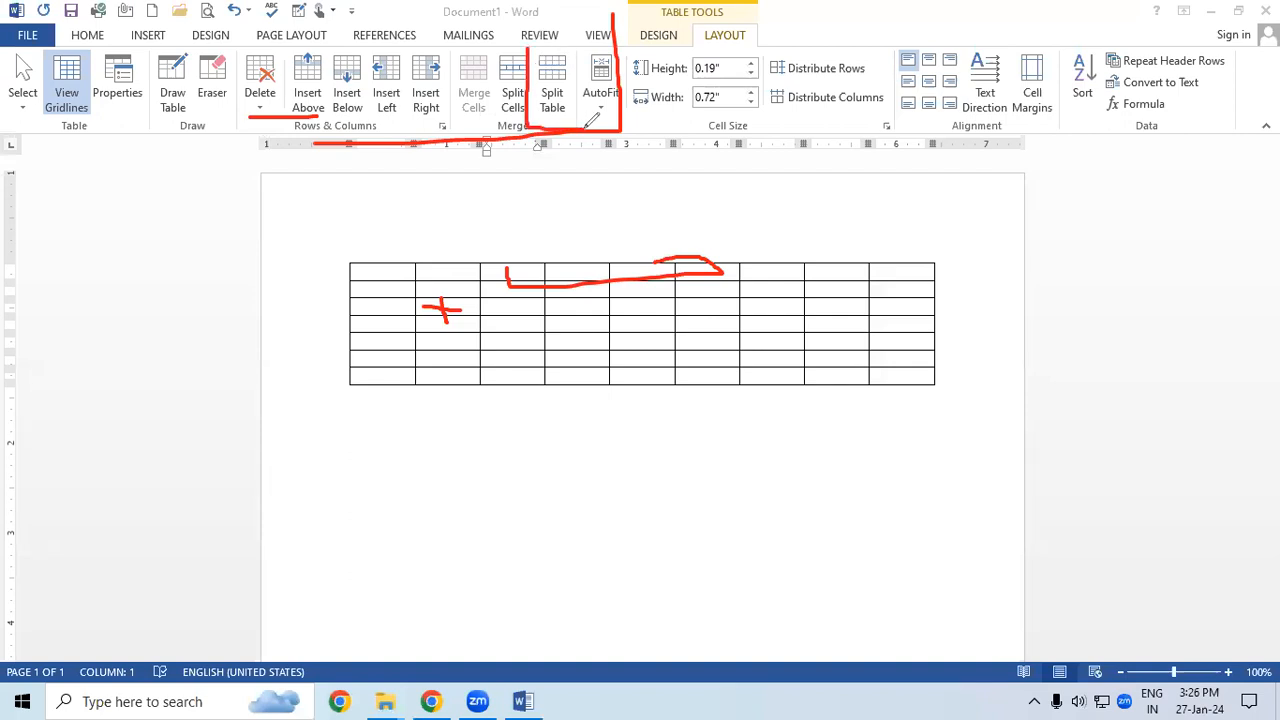
{"action": "mouse_move", "coordinate": [571, 52]}
{"action": "left_mouse_down"}
{"action": "mouse_move", "coordinate": [594, 118]}
{"action": "mouse_move", "coordinate": [618, 114]}
{"action": "left_mouse_up"}
{"action": "left_click_drag", "start_coordinate": [568, 50], "coordinate": [637, 36]}
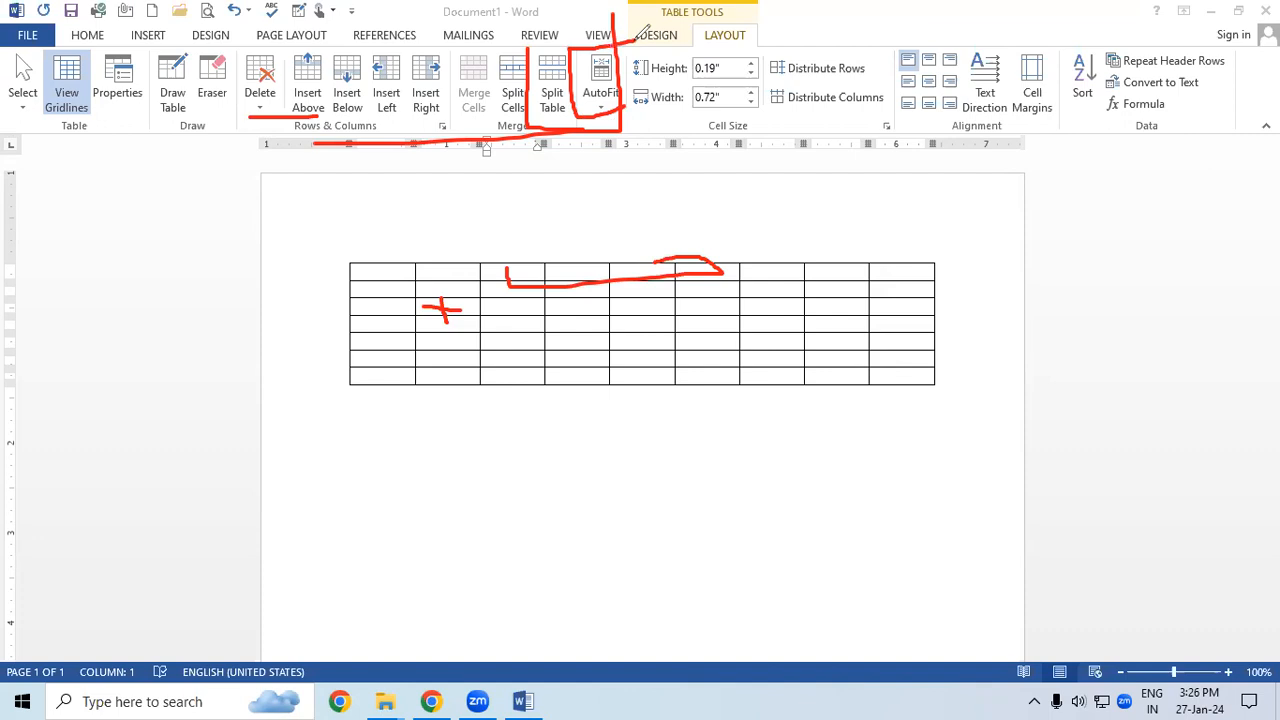
{"action": "left_click", "coordinate": [68, 457]}
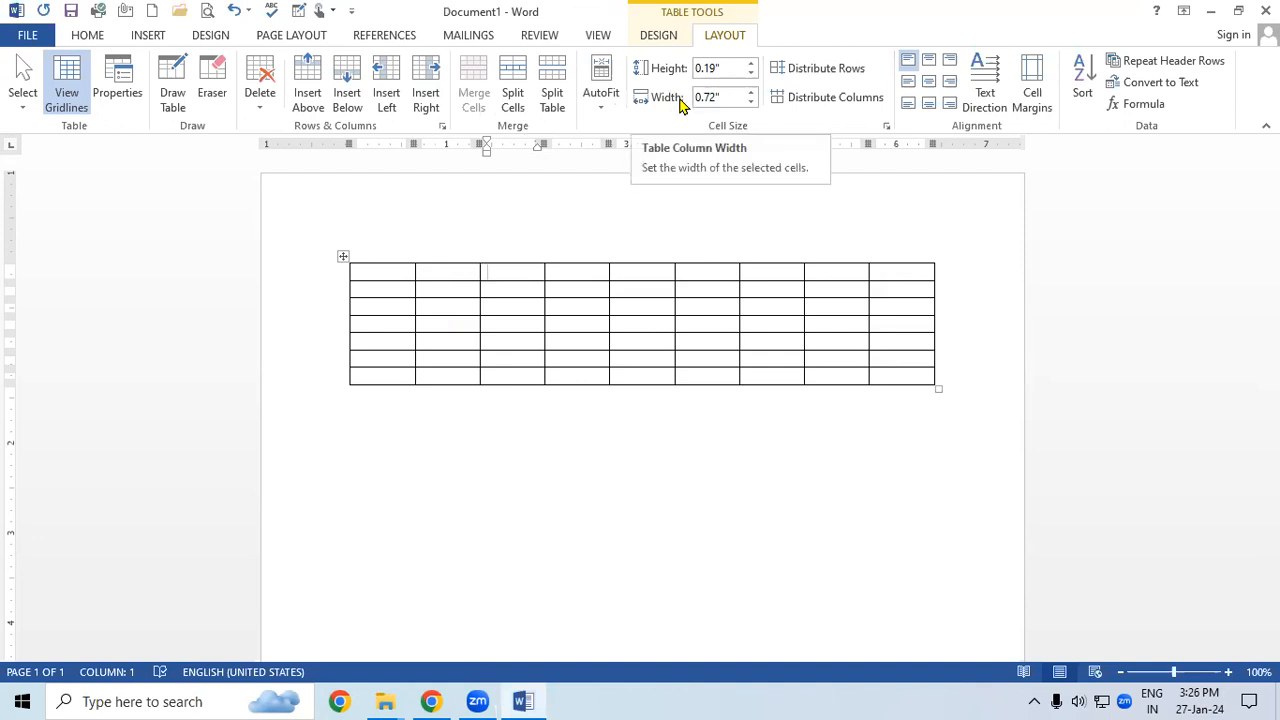
Select the entire table and set the height of all its rows to 0.6".
{"action": "left_click_drag", "start_coordinate": [389, 274], "coordinate": [398, 368]}
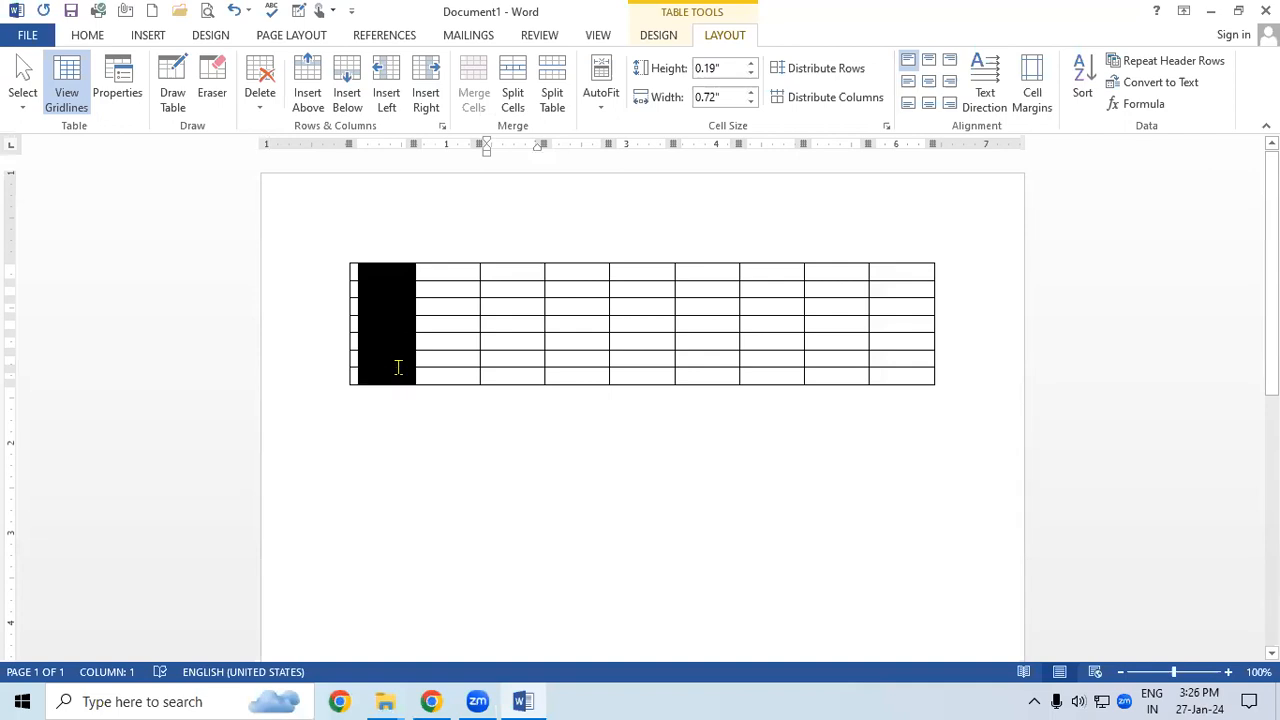
{"action": "left_click", "coordinate": [380, 273]}
{"action": "left_click", "coordinate": [339, 260]}
{"action": "left_click", "coordinate": [343, 256]}
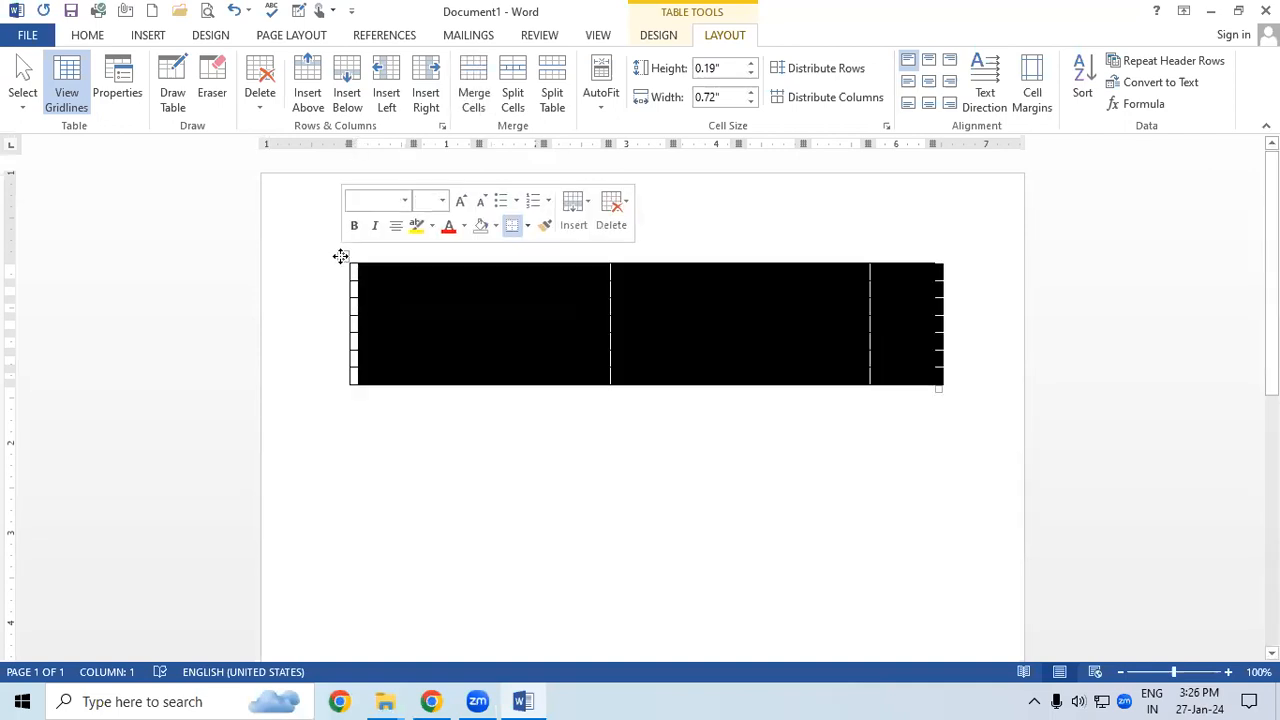
{"action": "left_click", "coordinate": [752, 64]}
{"action": "left_click", "coordinate": [751, 64]}
{"action": "left_click", "coordinate": [750, 64]}
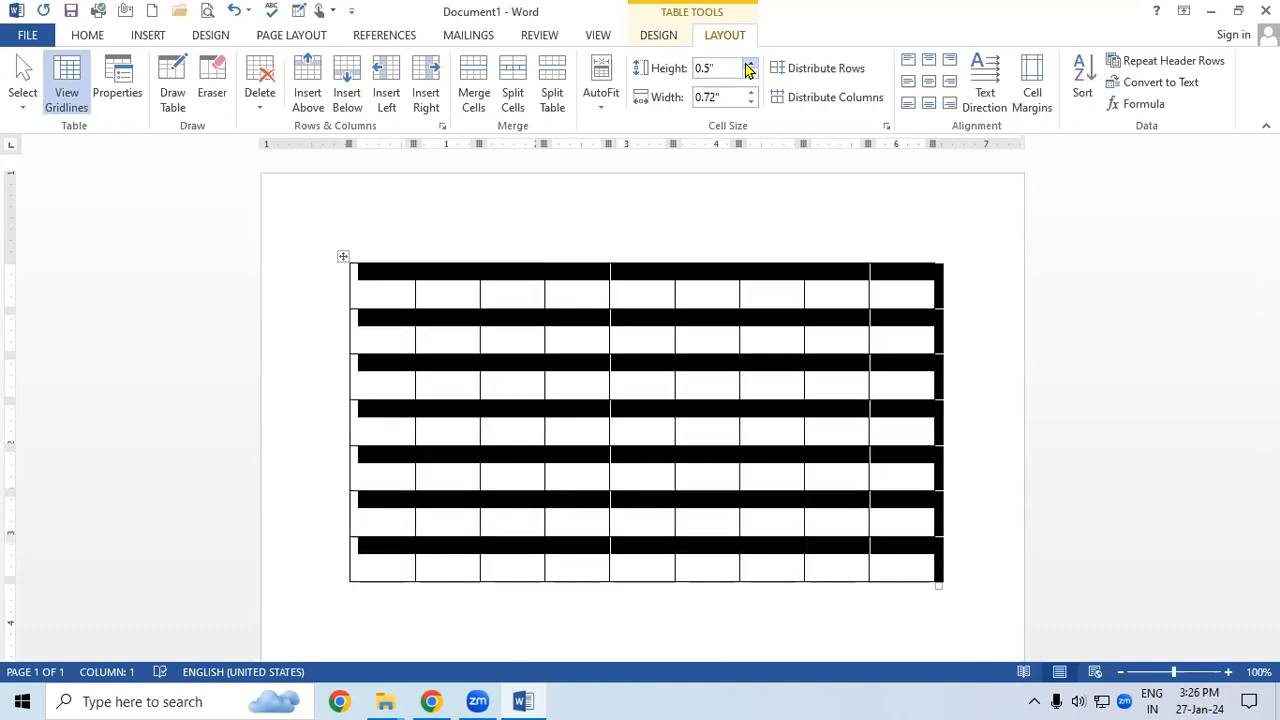
{"action": "left_click", "coordinate": [749, 64]}
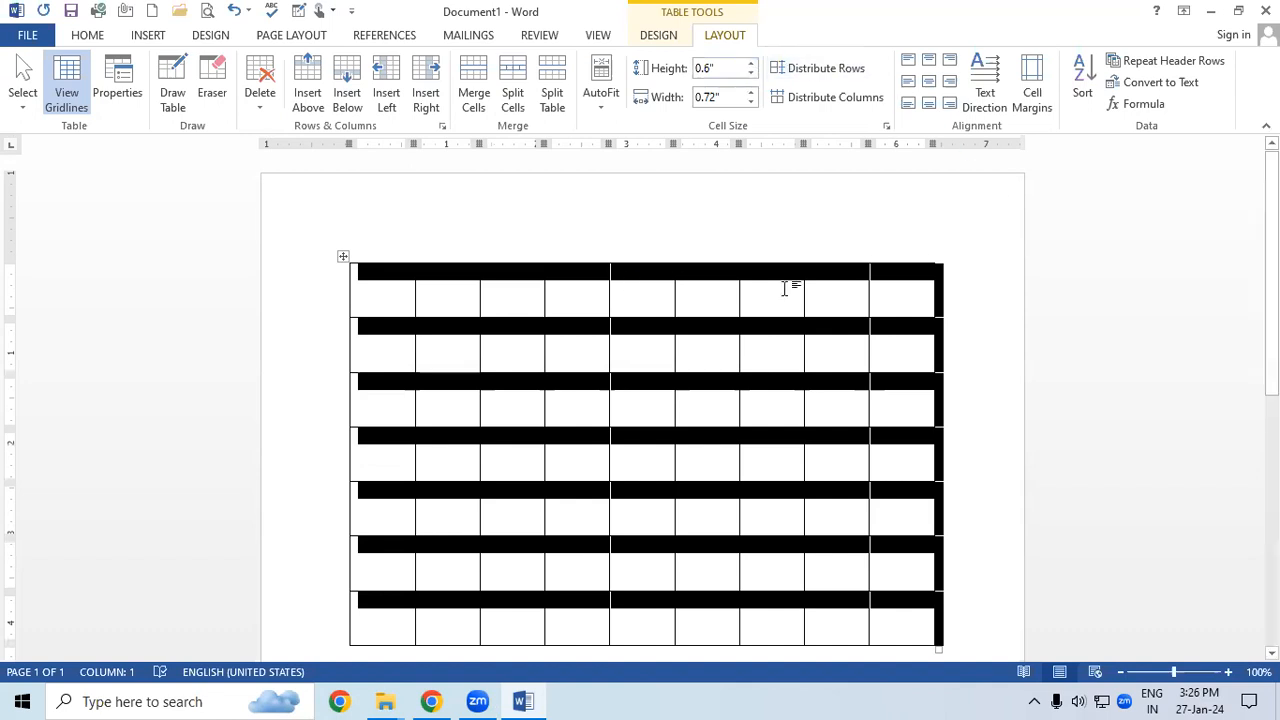
Set the width of all columns in the selected table to 0.7" and deselect it.
{"action": "left_click", "coordinate": [751, 92]}
{"action": "left_click", "coordinate": [750, 91]}
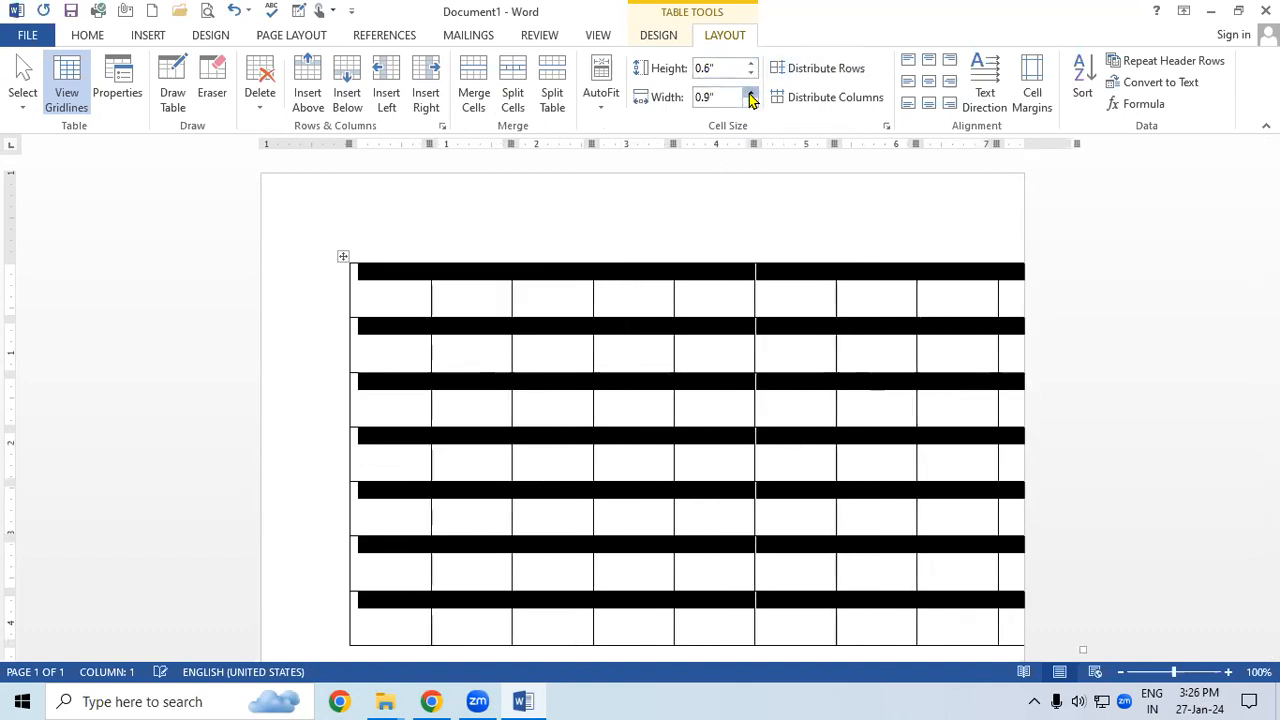
{"action": "left_click", "coordinate": [750, 102]}
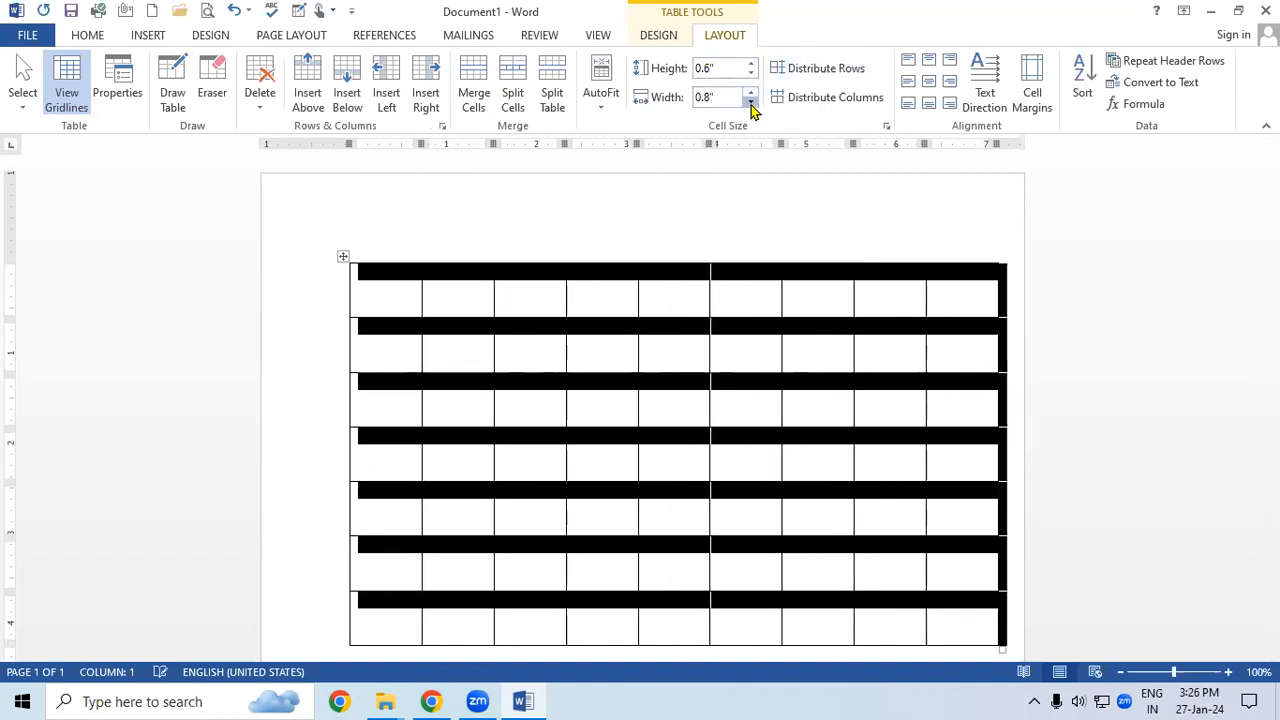
{"action": "left_click", "coordinate": [750, 102]}
{"action": "left_click", "coordinate": [750, 102]}
{"action": "left_click", "coordinate": [750, 102]}
{"action": "left_click", "coordinate": [750, 102]}
{"action": "left_click", "coordinate": [751, 92]}
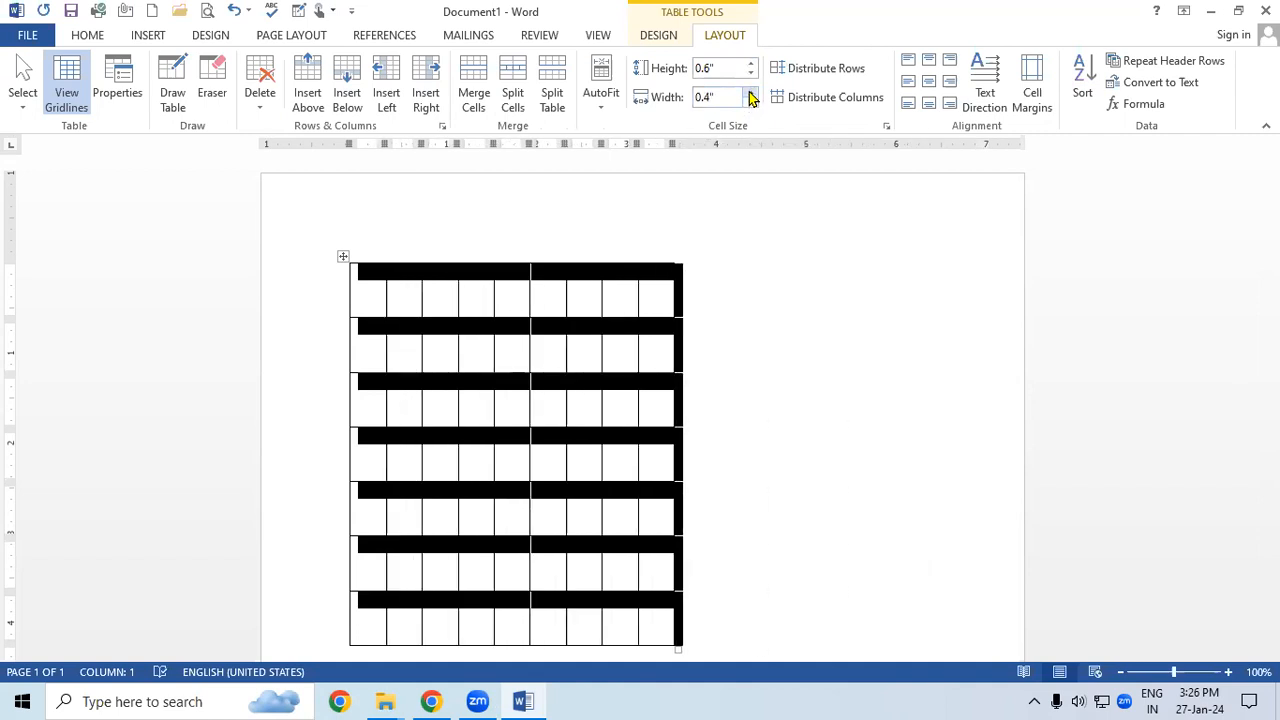
{"action": "left_click", "coordinate": [751, 92]}
{"action": "left_click", "coordinate": [751, 92]}
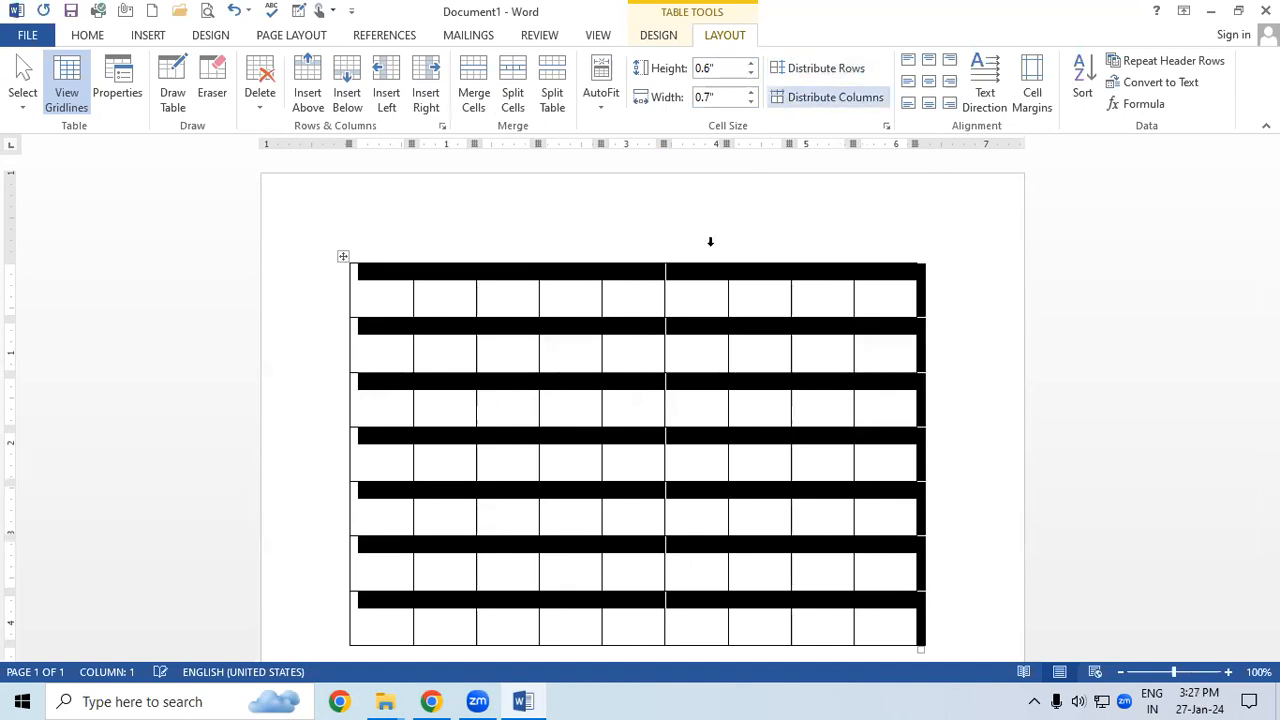
{"action": "left_click", "coordinate": [689, 360]}
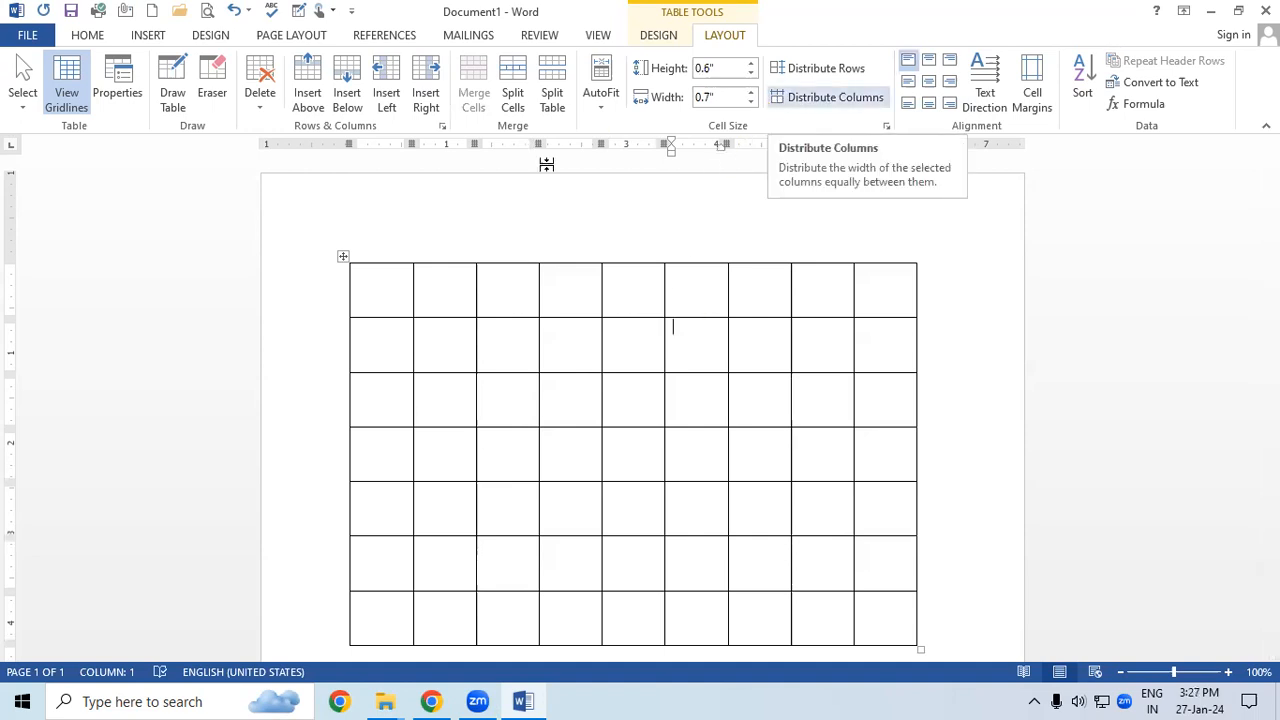
Make the column widths uneven by moving the borders after the second, third, fifth and seventh columns.
{"action": "left_click_drag", "start_coordinate": [475, 293], "coordinate": [440, 303]}
{"action": "left_click_drag", "start_coordinate": [537, 291], "coordinate": [557, 290]}
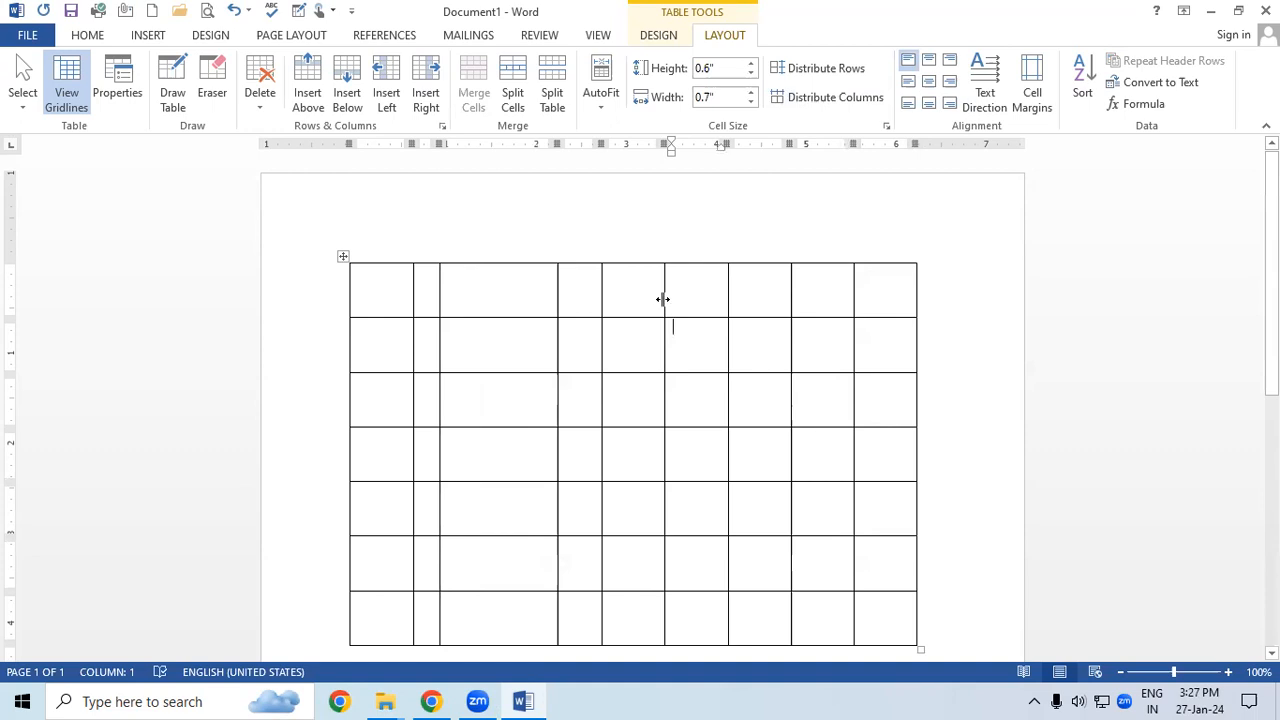
{"action": "left_click_drag", "start_coordinate": [662, 299], "coordinate": [704, 298]}
{"action": "left_click_drag", "start_coordinate": [795, 286], "coordinate": [828, 285]}
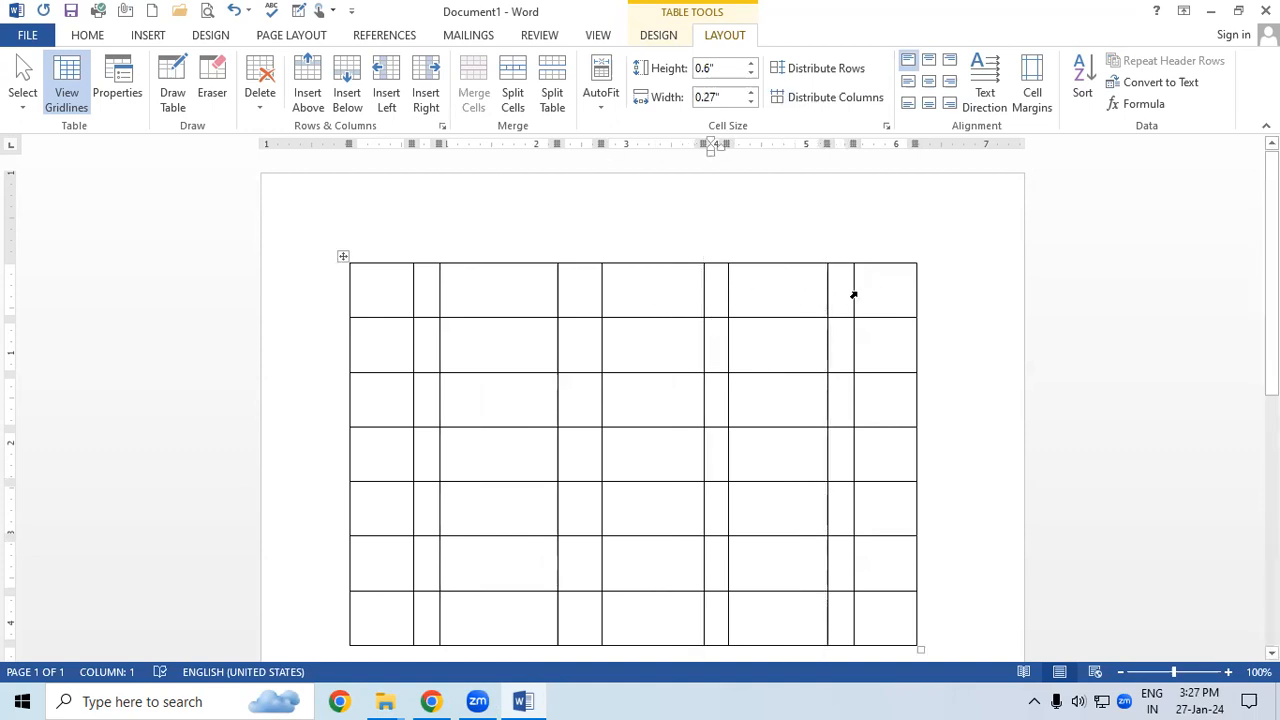
{"action": "left_click", "coordinate": [385, 290]}
{"action": "left_click", "coordinate": [432, 289]}
{"action": "left_click", "coordinate": [517, 289]}
{"action": "left_click", "coordinate": [580, 298]}
{"action": "left_click", "coordinate": [608, 286]}
{"action": "left_click_drag", "start_coordinate": [729, 287], "coordinate": [719, 286]}
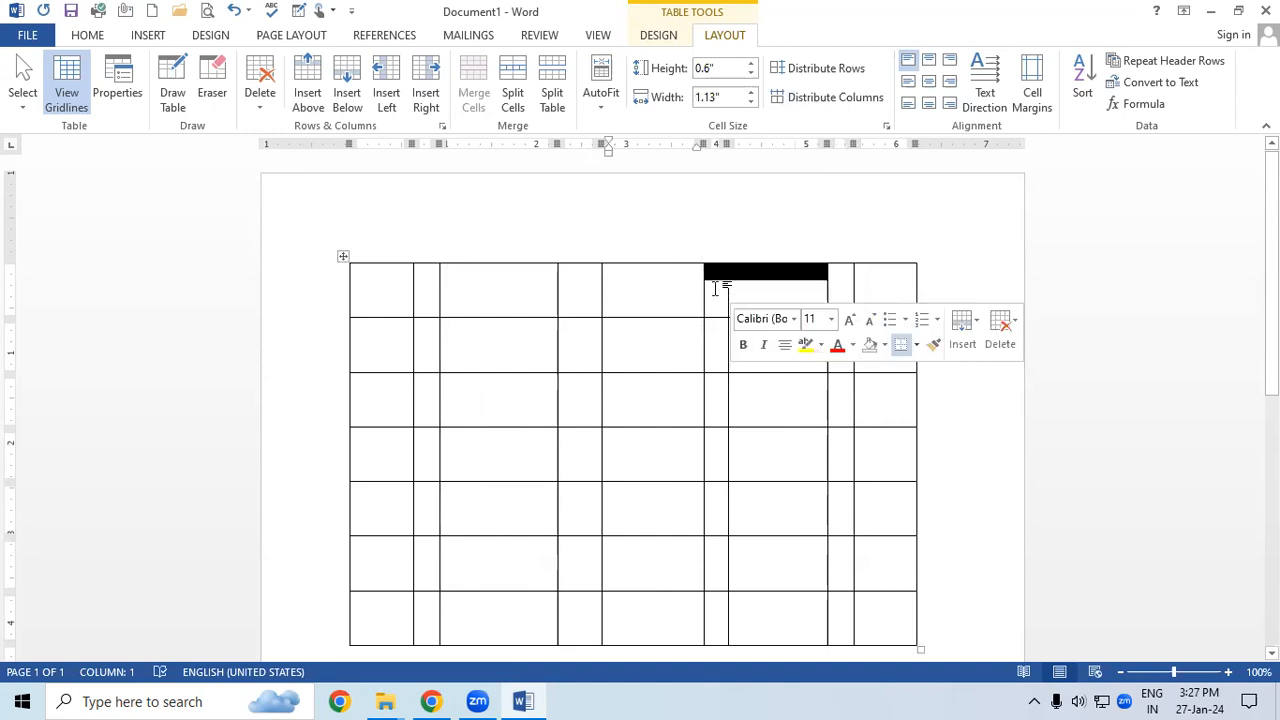
{"action": "left_click", "coordinate": [449, 297]}
{"action": "left_click_drag", "start_coordinate": [384, 281], "coordinate": [880, 303]}
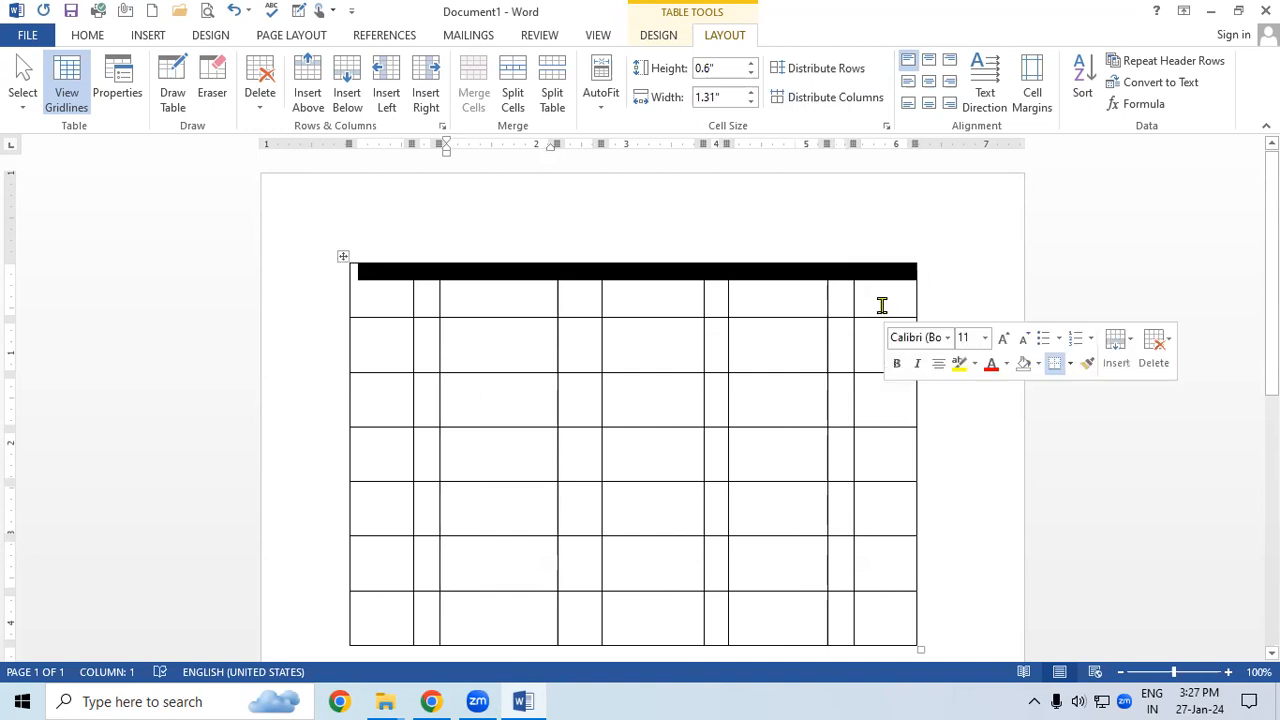
{"action": "left_click", "coordinate": [731, 355]}
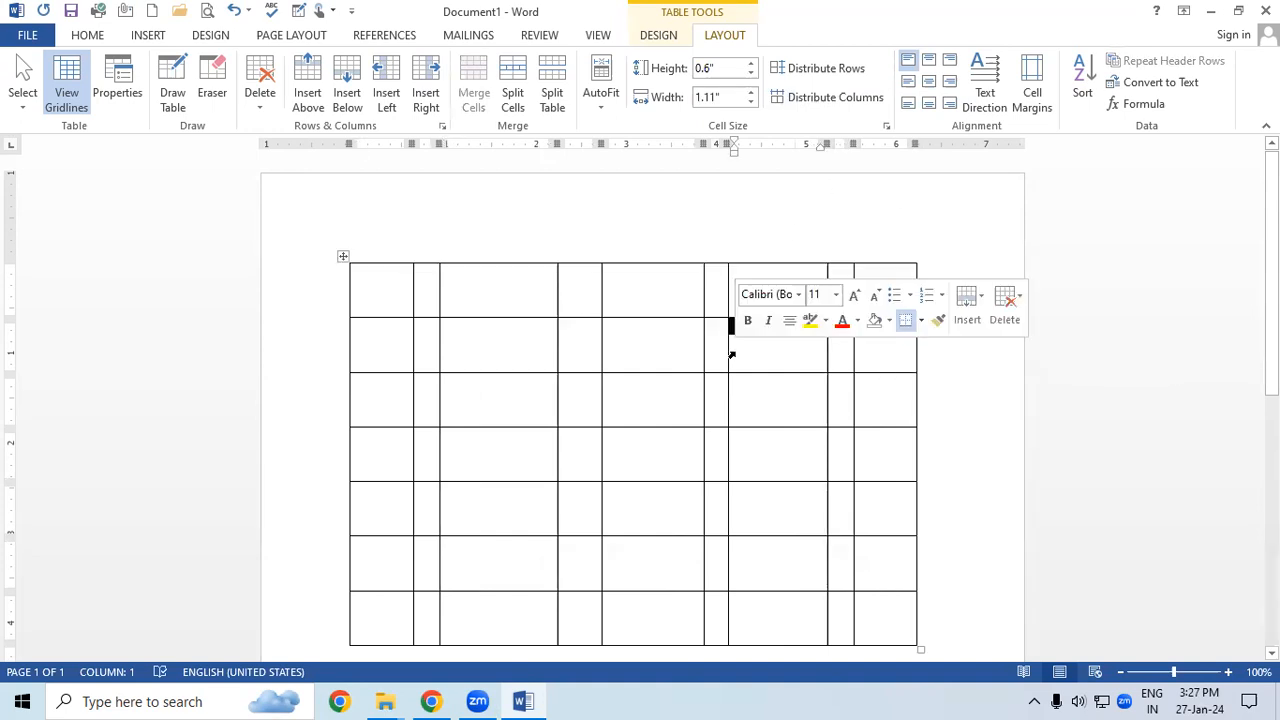
{"action": "left_click", "coordinate": [656, 343]}
{"action": "left_click_drag", "start_coordinate": [383, 290], "coordinate": [764, 291]}
{"action": "left_click", "coordinate": [371, 376]}
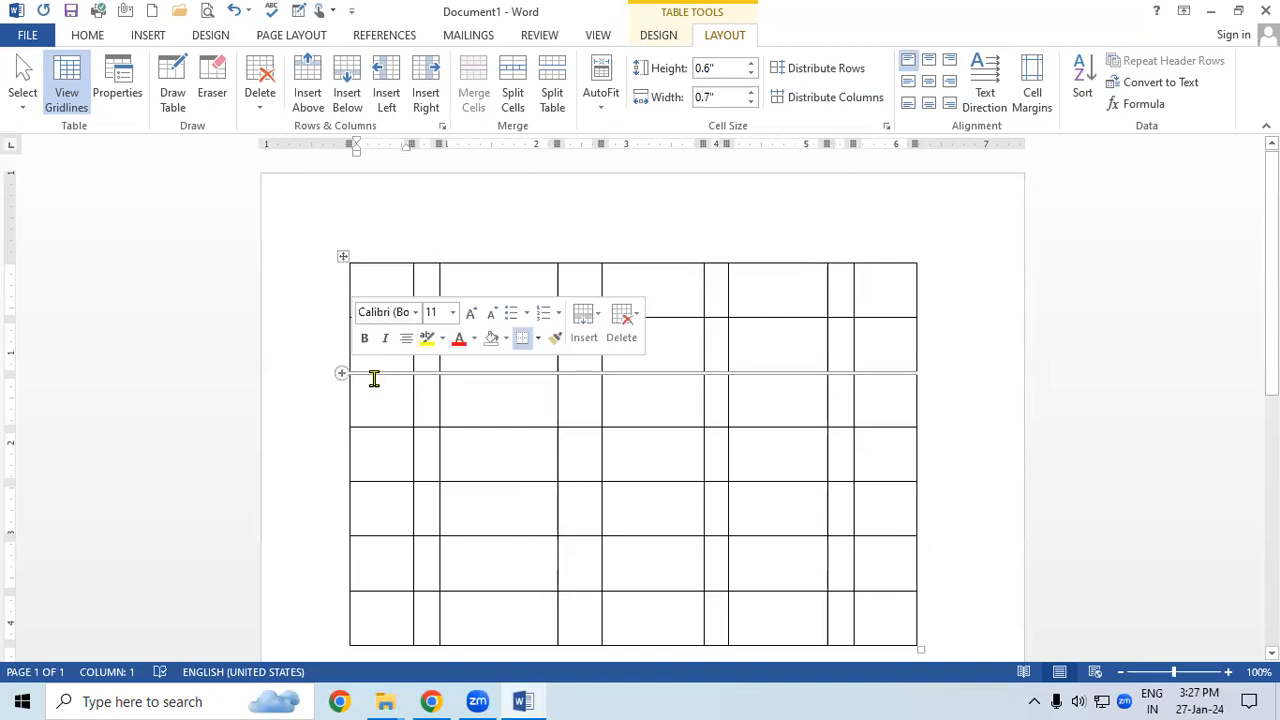
Make the row heights uneven by moving the borders below the second, third and fourth rows.
{"action": "left_click_drag", "start_coordinate": [389, 371], "coordinate": [394, 409]}
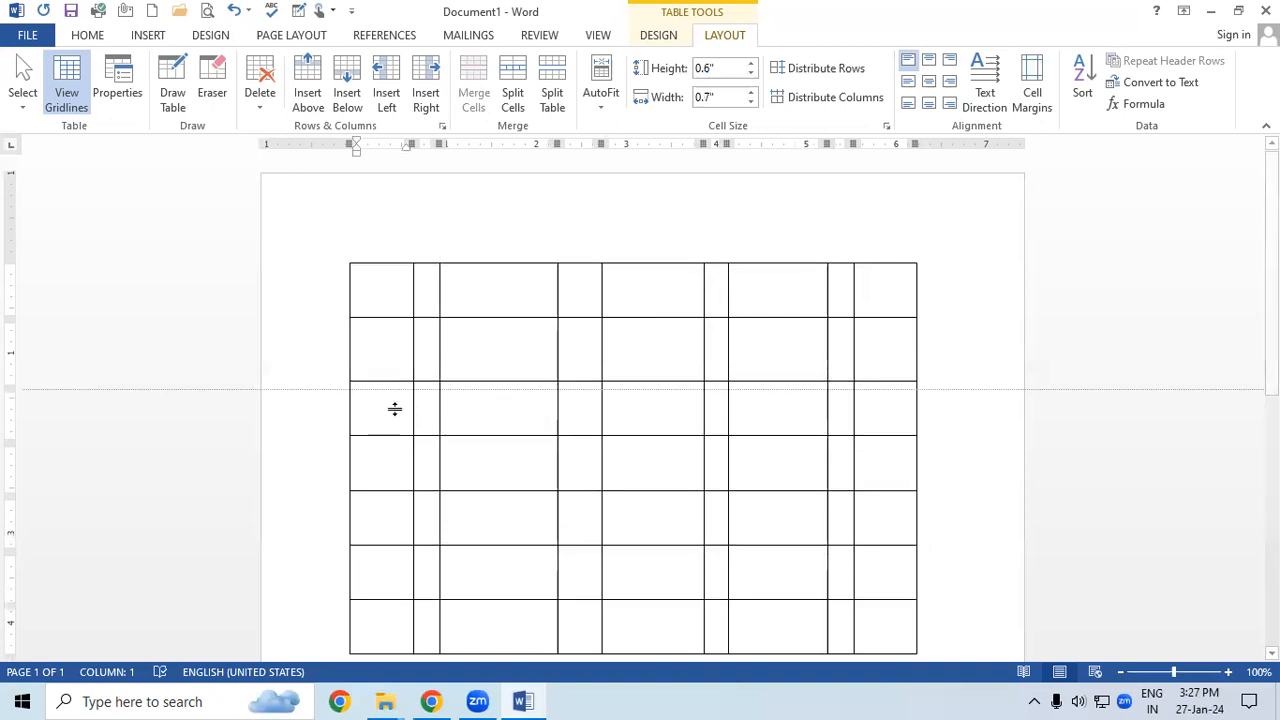
{"action": "left_click", "coordinate": [375, 461]}
{"action": "left_click_drag", "start_coordinate": [375, 463], "coordinate": [375, 432]}
{"action": "left_click_drag", "start_coordinate": [372, 487], "coordinate": [383, 522]}
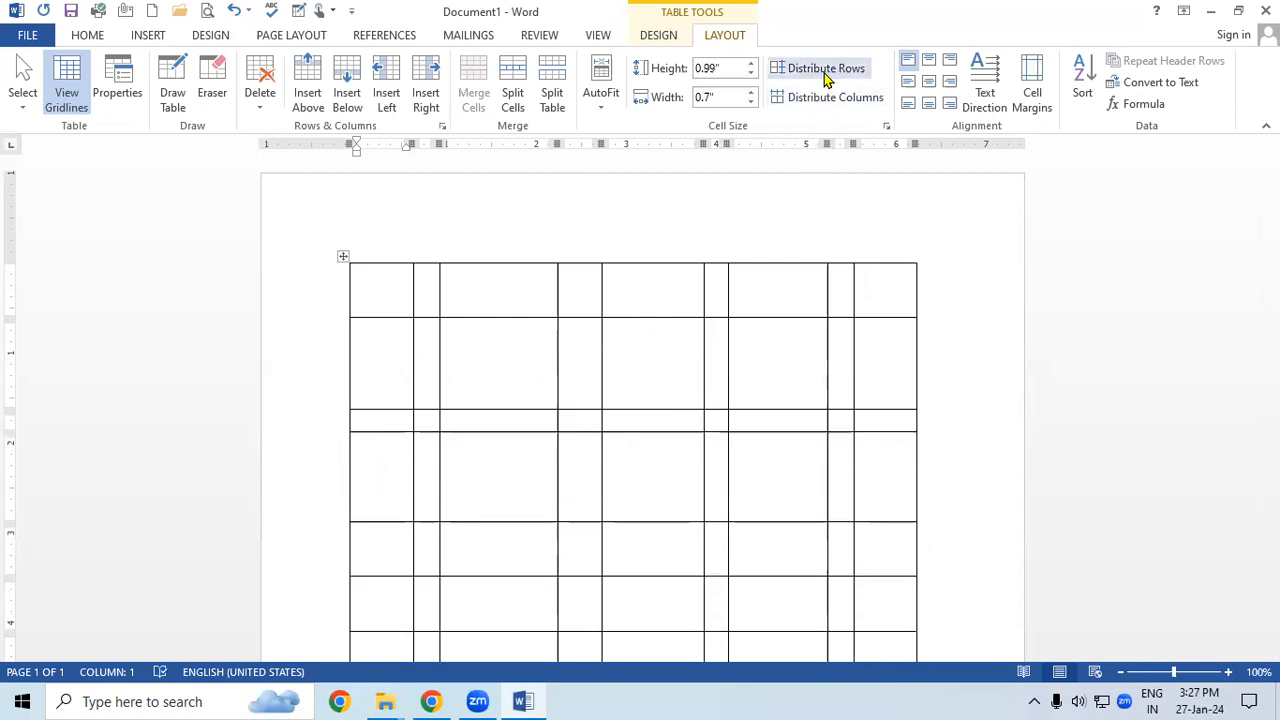
Try to distribute the column widths evenly for the first row only.
{"action": "left_click_drag", "start_coordinate": [398, 294], "coordinate": [854, 290]}
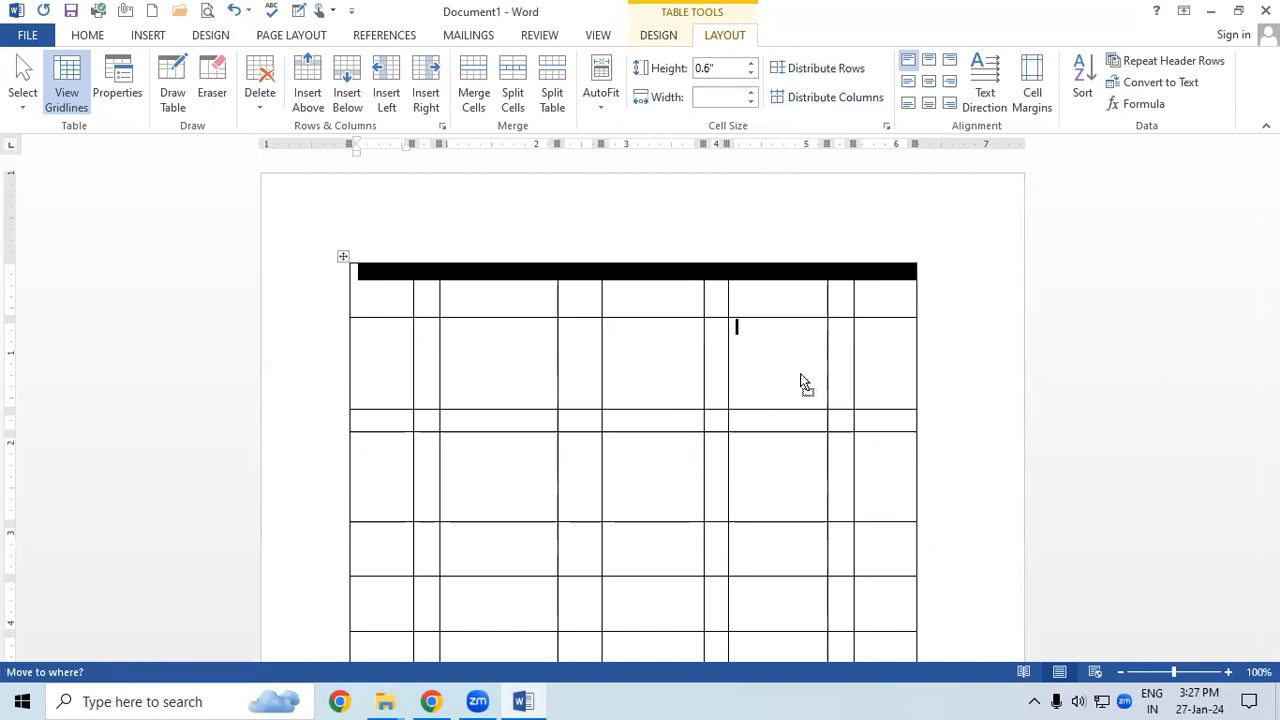
{"action": "key", "text": "ctrl+v"}
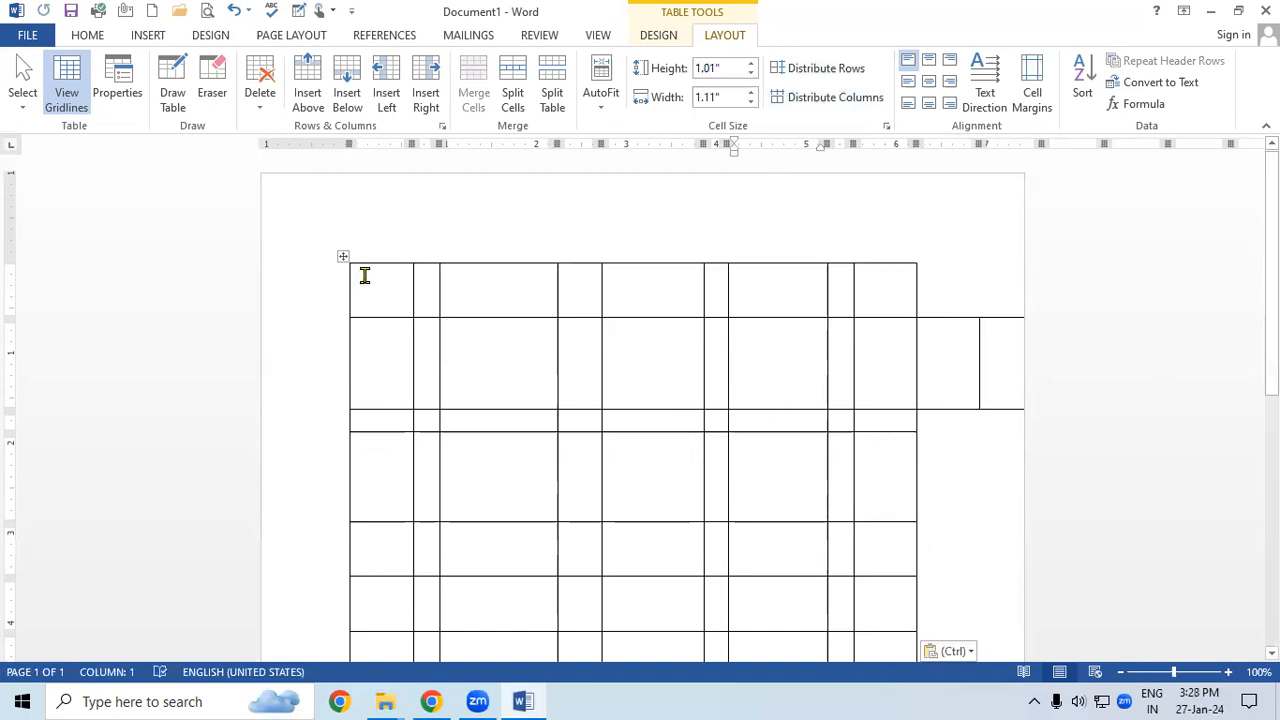
{"action": "key", "text": "ctrl+z"}
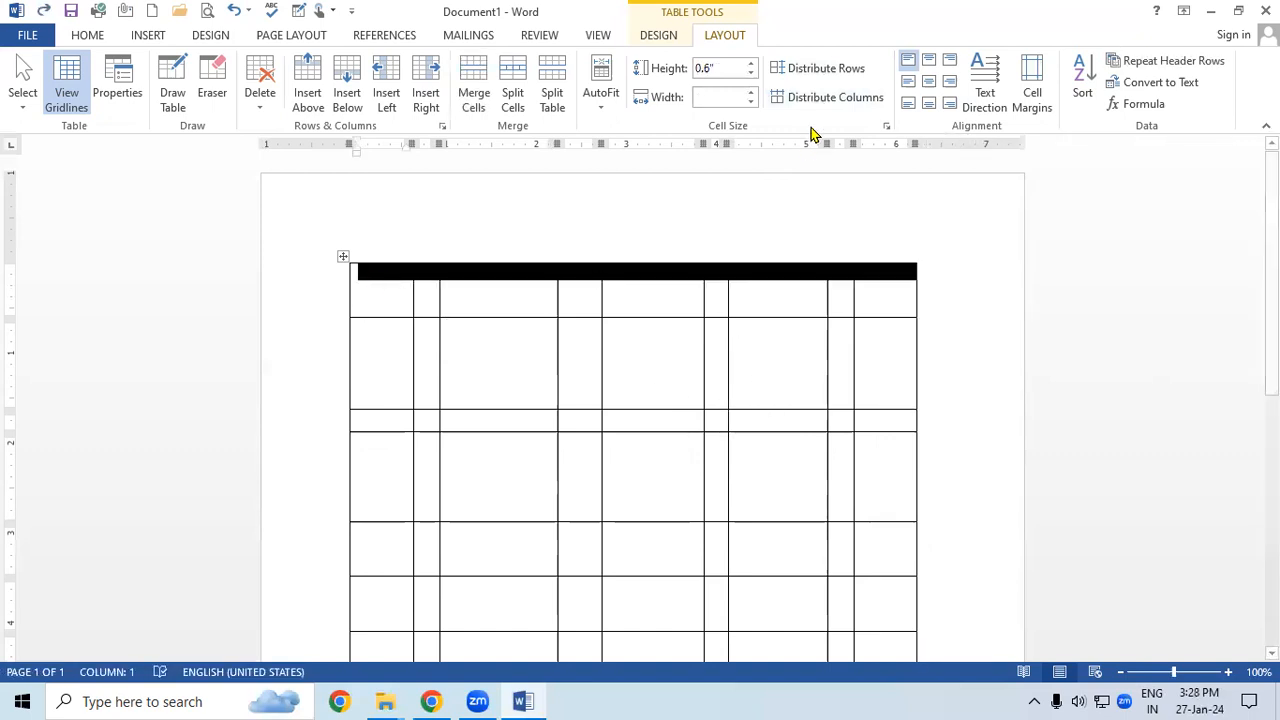
{"action": "left_click", "coordinate": [818, 110]}
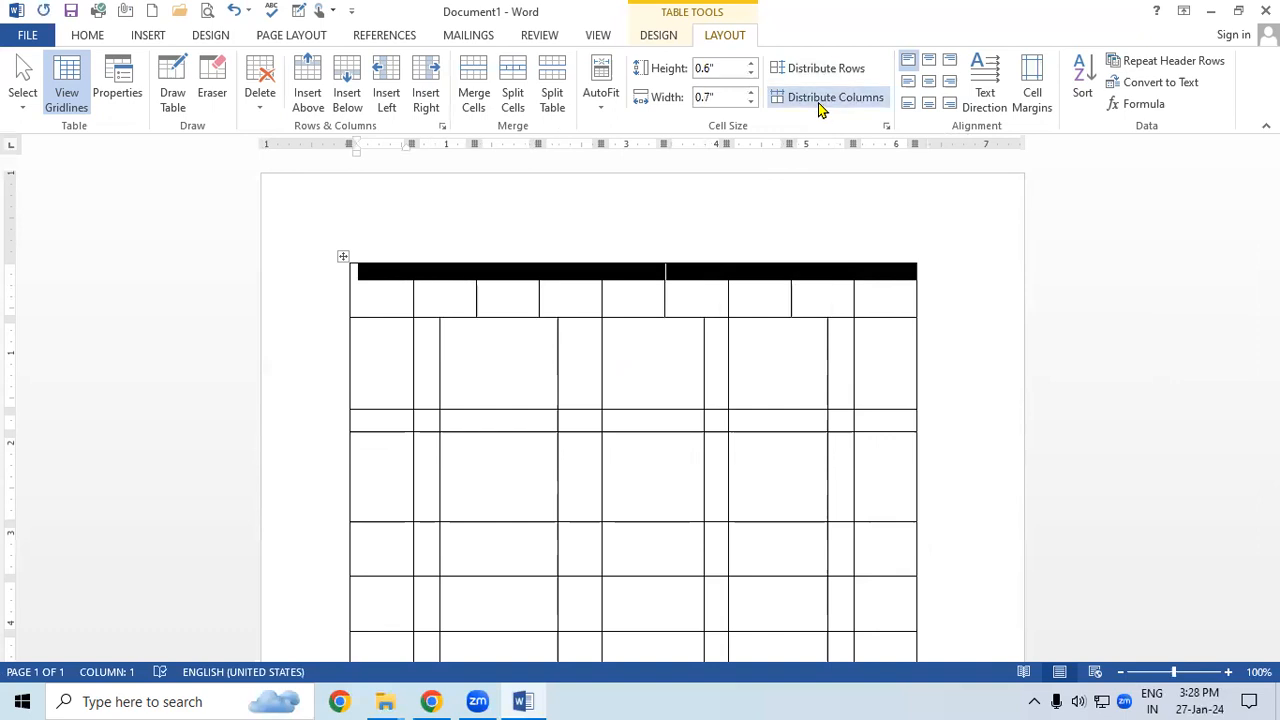
{"action": "left_click", "coordinate": [444, 332]}
{"action": "left_click_drag", "start_coordinate": [400, 300], "coordinate": [878, 297]}
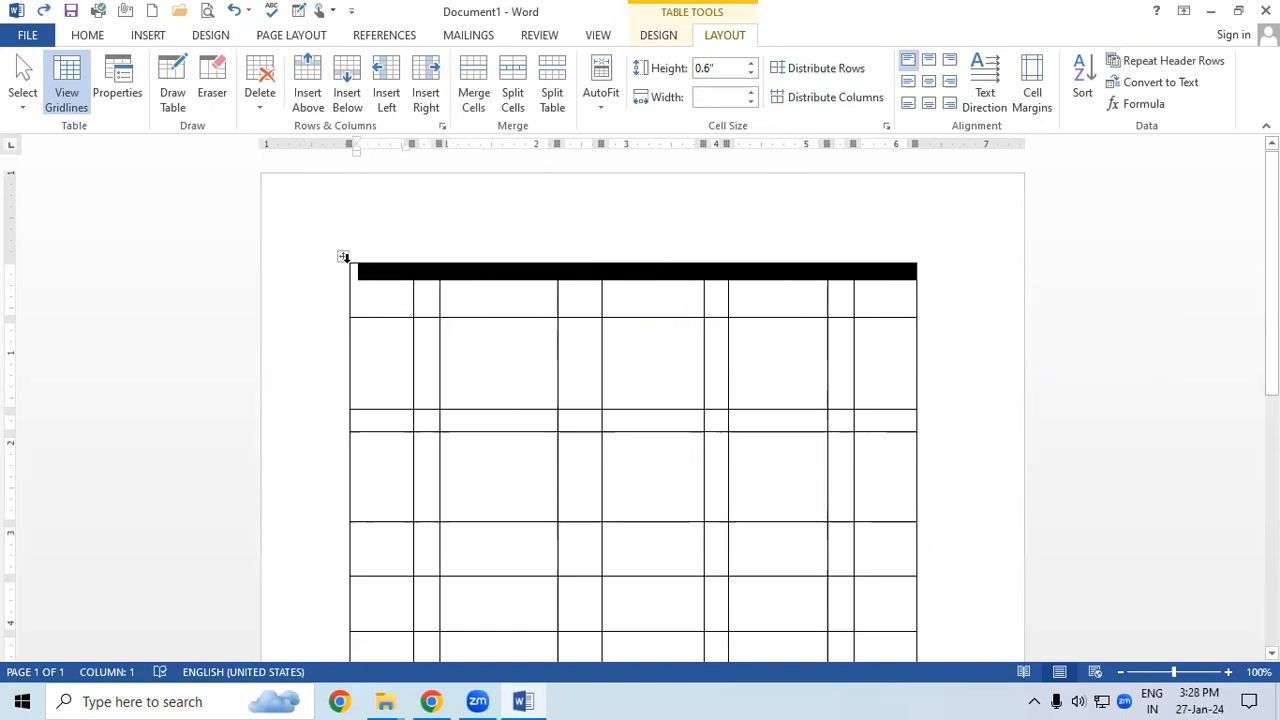
Select the entire table and distribute its columns to equal width.
{"action": "left_click", "coordinate": [342, 256]}
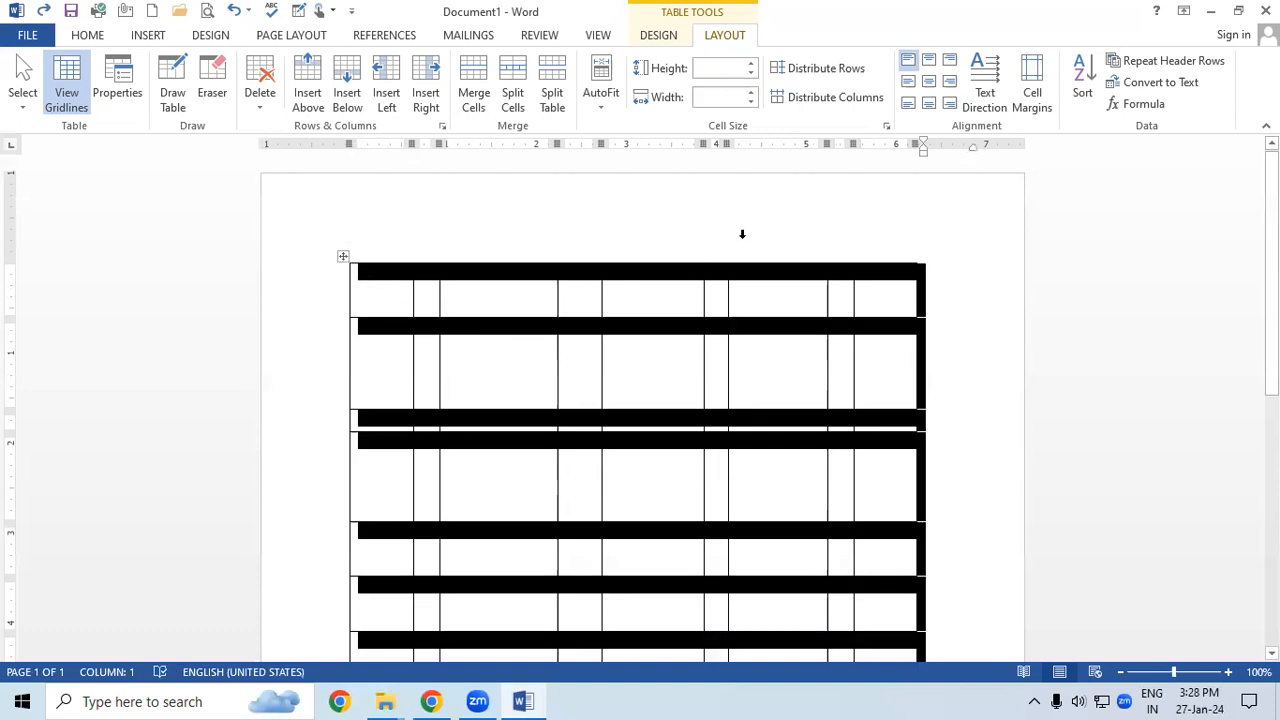
{"action": "left_click", "coordinate": [797, 95]}
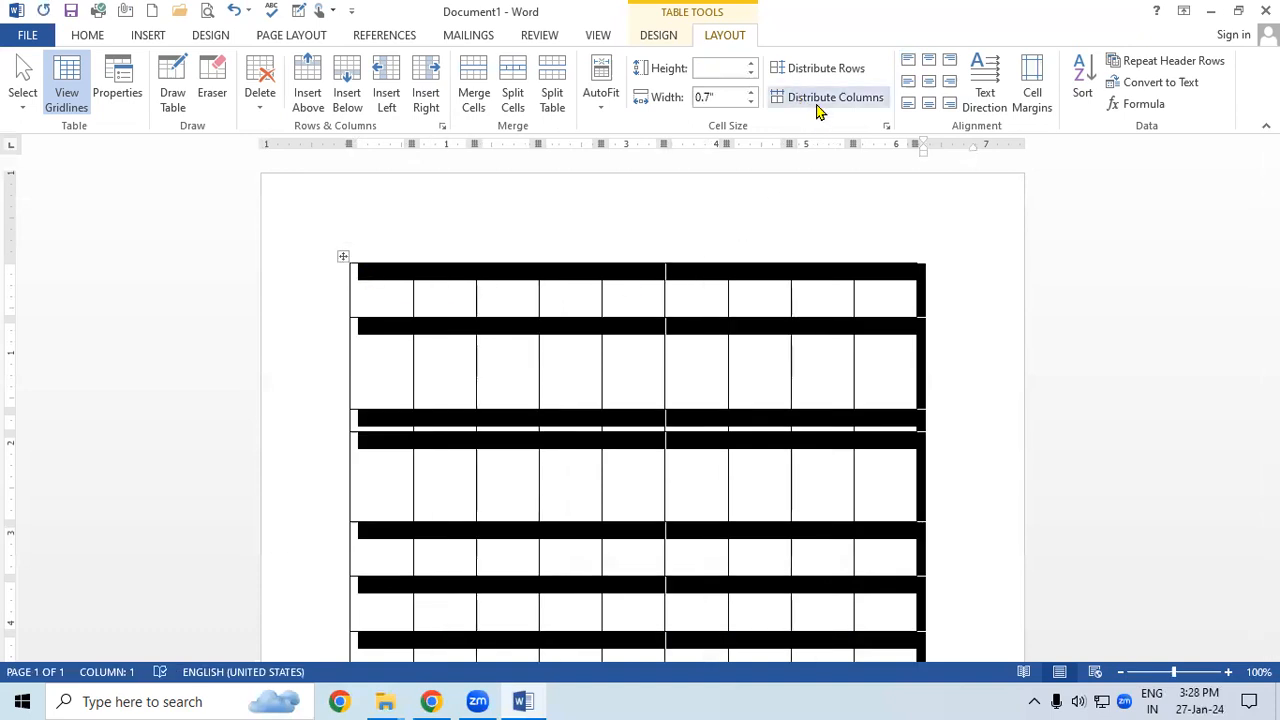
{"action": "left_click", "coordinate": [580, 394]}
Distribute all rows of the table to equal height and review the table down to its last row.
{"action": "left_click_drag", "start_coordinate": [407, 291], "coordinate": [885, 292]}
{"action": "left_click", "coordinate": [343, 257]}
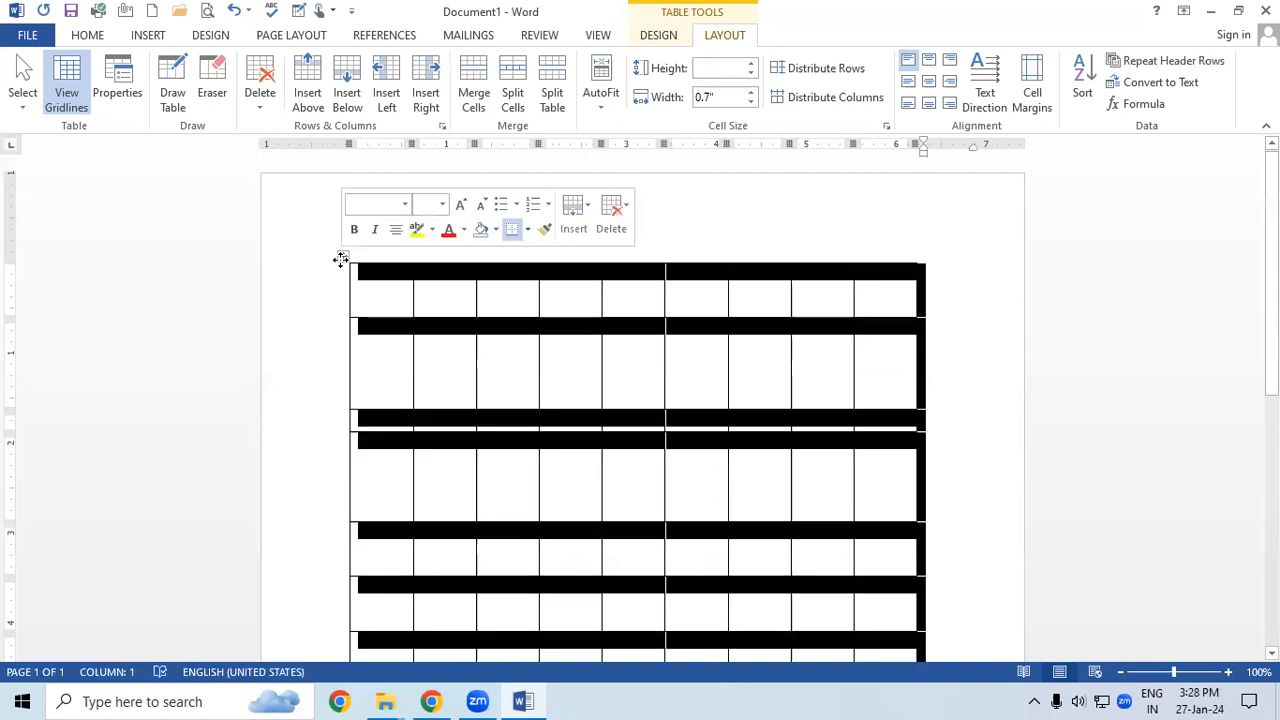
{"action": "left_click", "coordinate": [797, 72]}
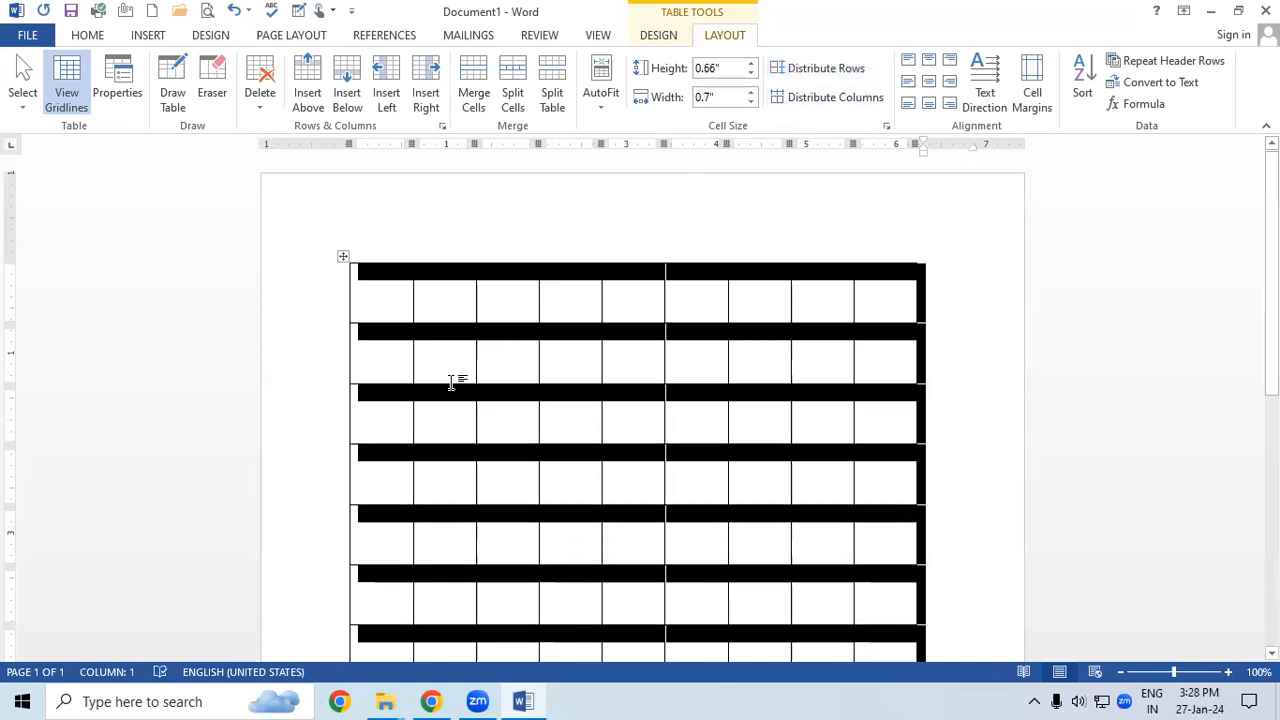
{"action": "left_click", "coordinate": [394, 340]}
{"action": "scroll", "coordinate": [395, 340], "scroll_direction": "down", "scroll_amount": 2}
{"action": "scroll", "coordinate": [381, 452], "scroll_direction": "down", "scroll_amount": 1}
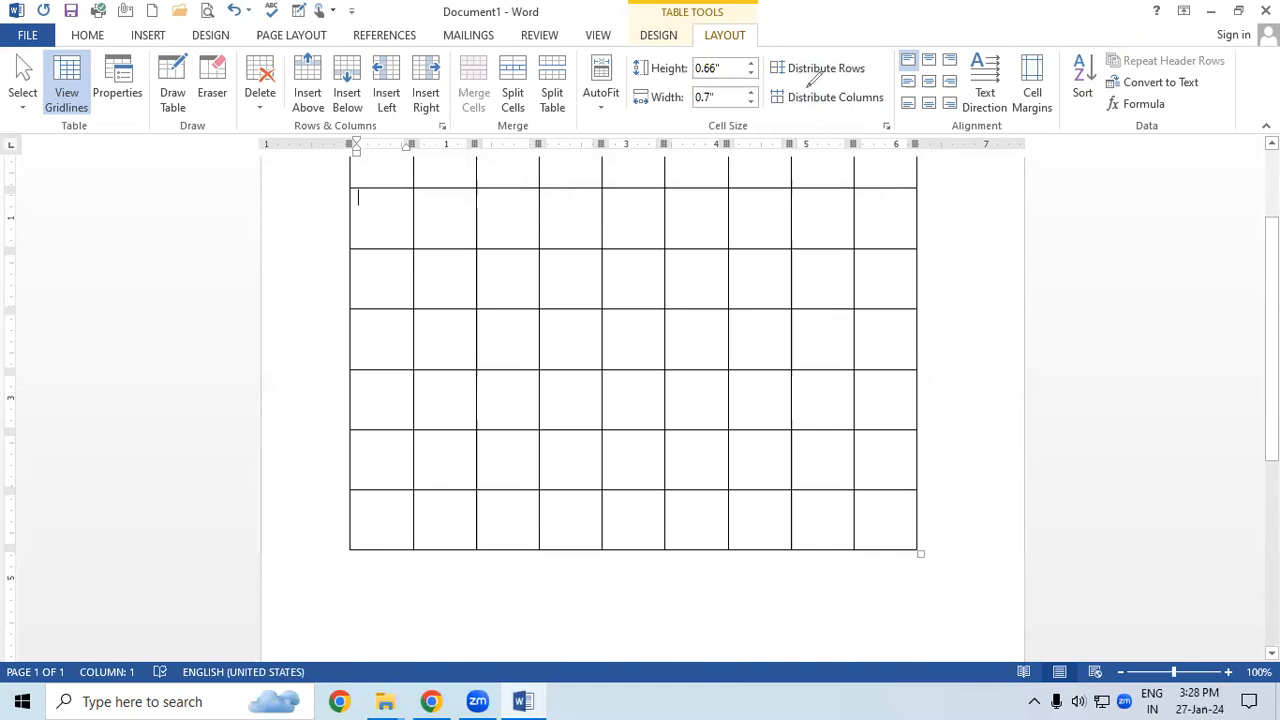
{"action": "mouse_move", "coordinate": [808, 84]}
{"action": "left_mouse_down"}
{"action": "mouse_move", "coordinate": [828, 116]}
{"action": "mouse_move", "coordinate": [888, 86]}
{"action": "mouse_move", "coordinate": [803, 52]}
{"action": "mouse_move", "coordinate": [780, 78]}
{"action": "mouse_move", "coordinate": [887, 63]}
{"action": "mouse_move", "coordinate": [817, 47]}
{"action": "left_mouse_up"}
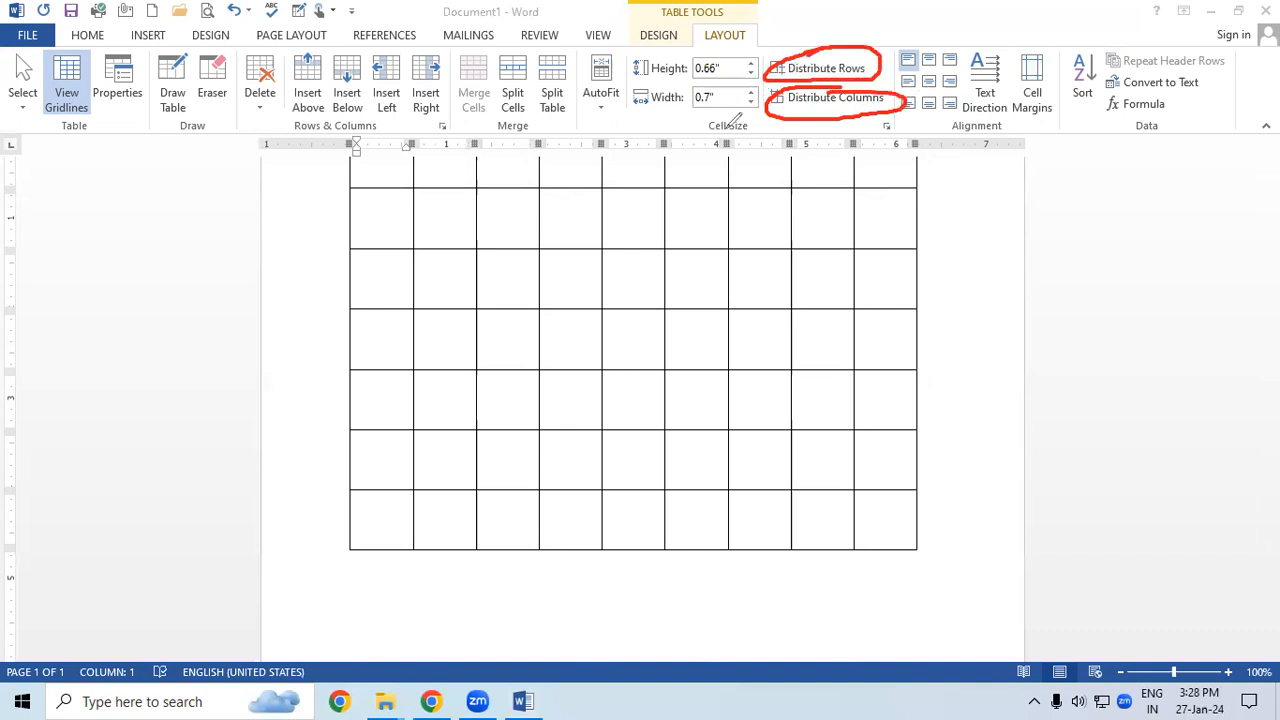
{"action": "mouse_move", "coordinate": [957, 116]}
{"action": "left_mouse_down"}
{"action": "mouse_move", "coordinate": [962, 36]}
{"action": "mouse_move", "coordinate": [899, 45]}
{"action": "mouse_move", "coordinate": [925, 115]}
{"action": "mouse_move", "coordinate": [956, 116]}
{"action": "left_mouse_up"}
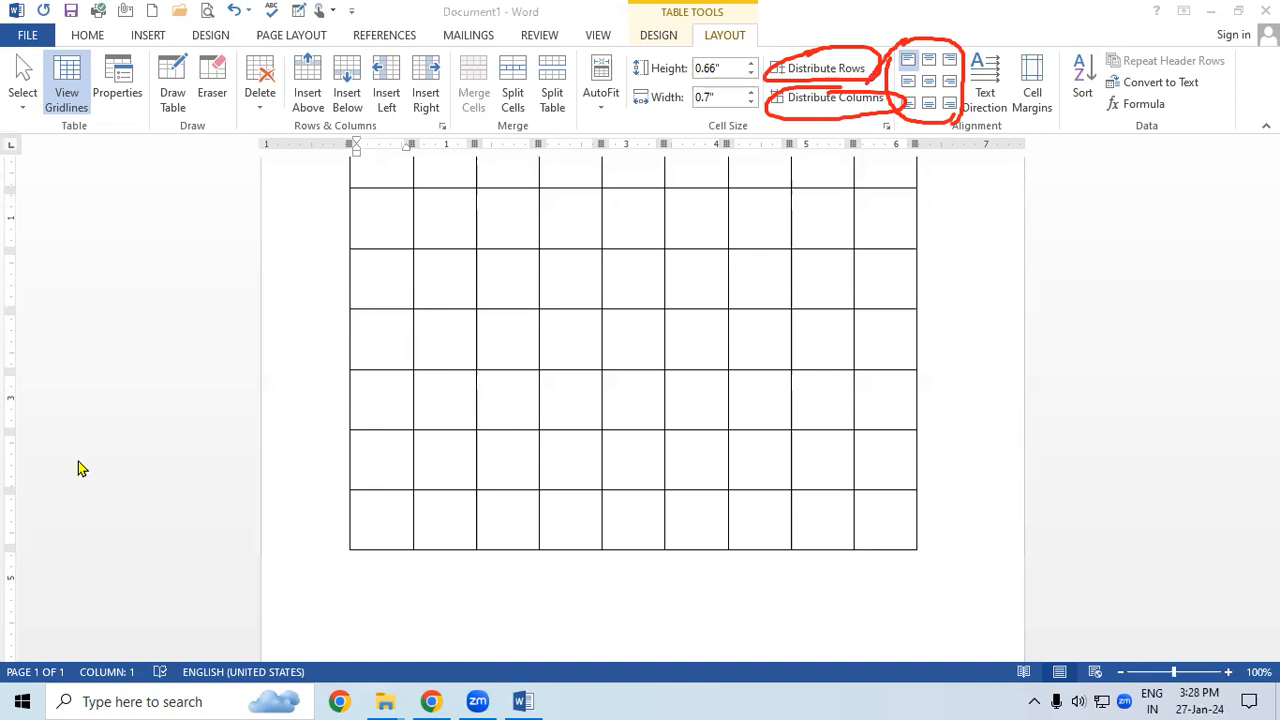
Merge the first three cells of the first three rows into one cell and enter "git" in it.
{"action": "scroll", "coordinate": [424, 427], "scroll_direction": "up", "scroll_amount": 1}
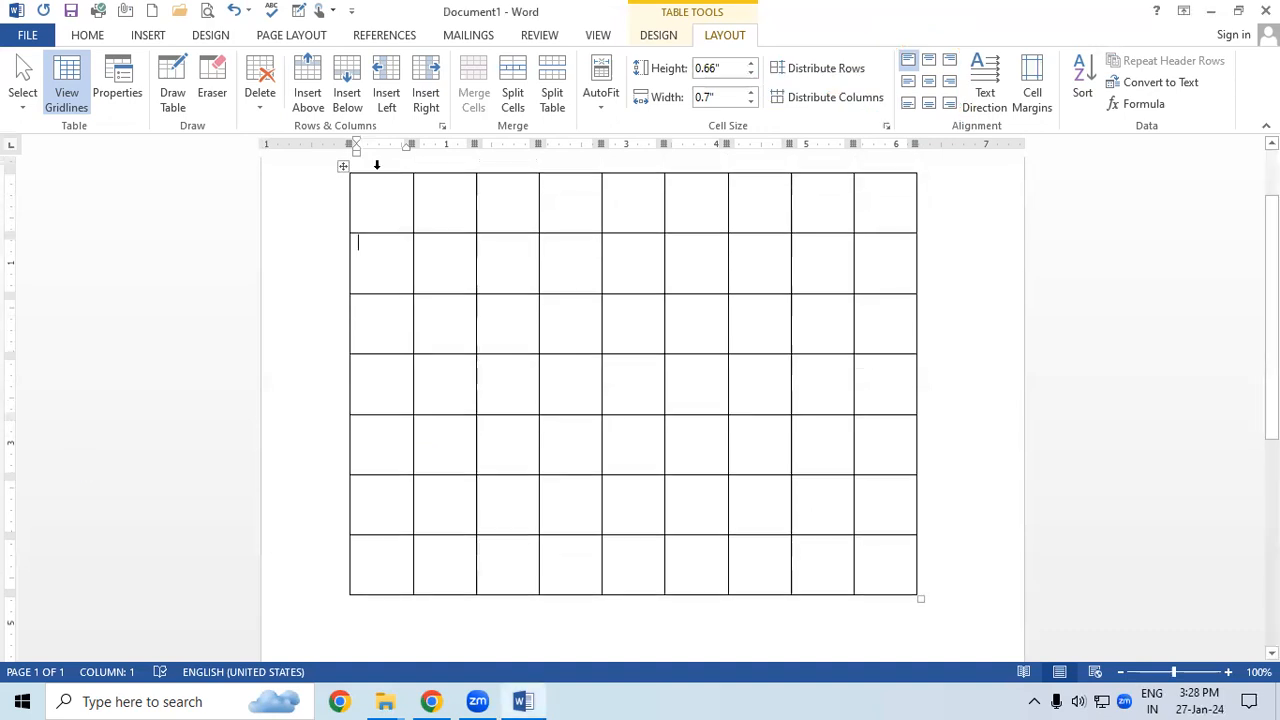
{"action": "left_click_drag", "start_coordinate": [372, 195], "coordinate": [527, 320]}
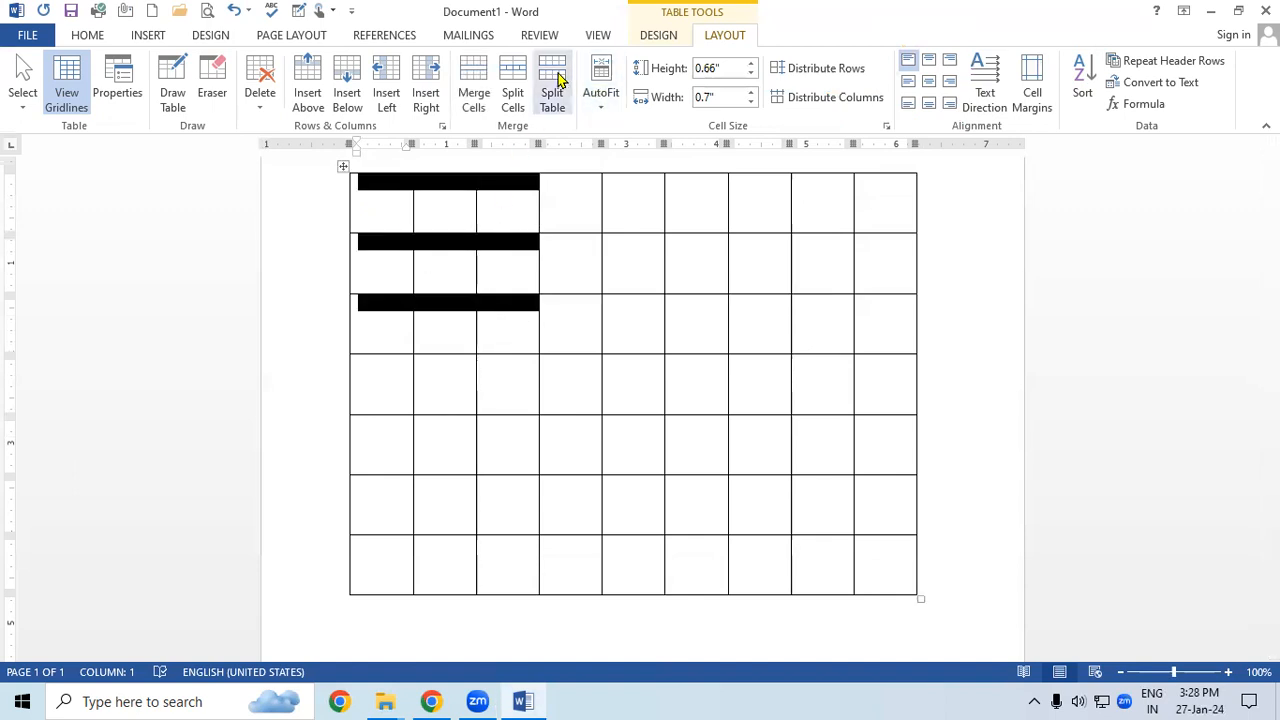
{"action": "left_click", "coordinate": [474, 68]}
{"action": "left_click", "coordinate": [400, 228]}
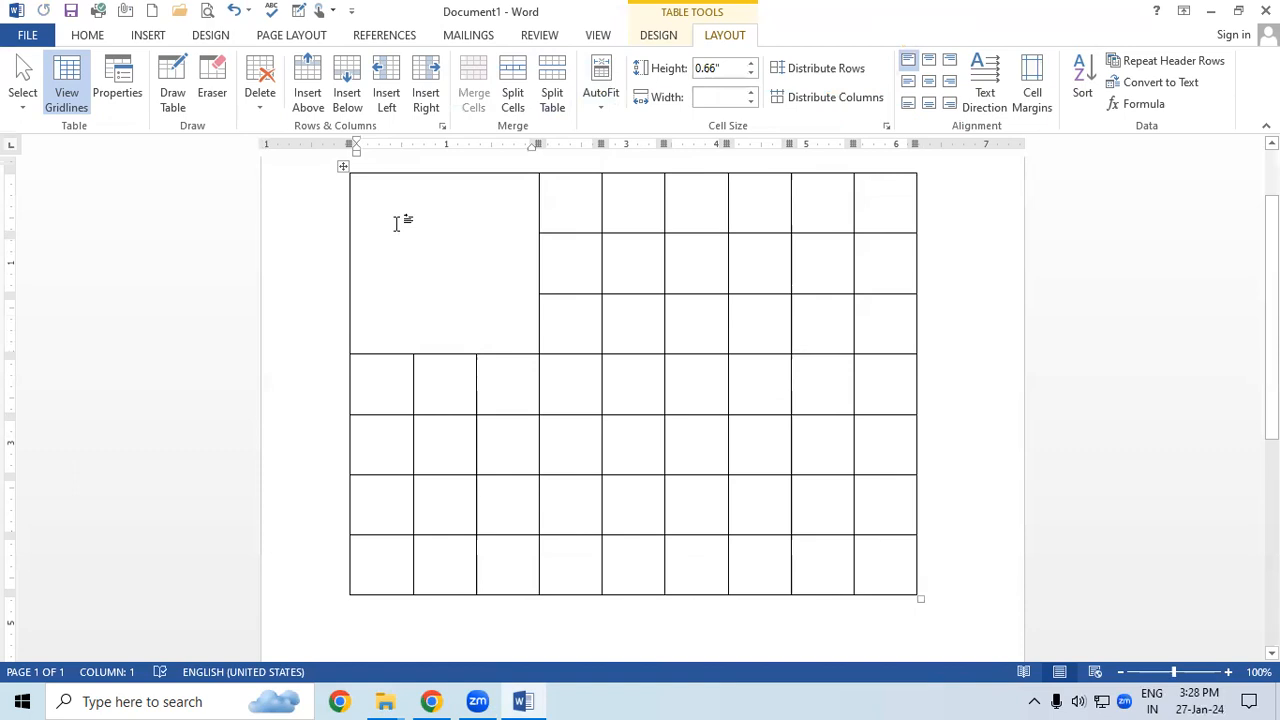
{"action": "type", "text": "git"}
Enlarge the "git" text in the merged cell to 18 pt.
{"action": "double_click", "coordinate": [362, 183]}
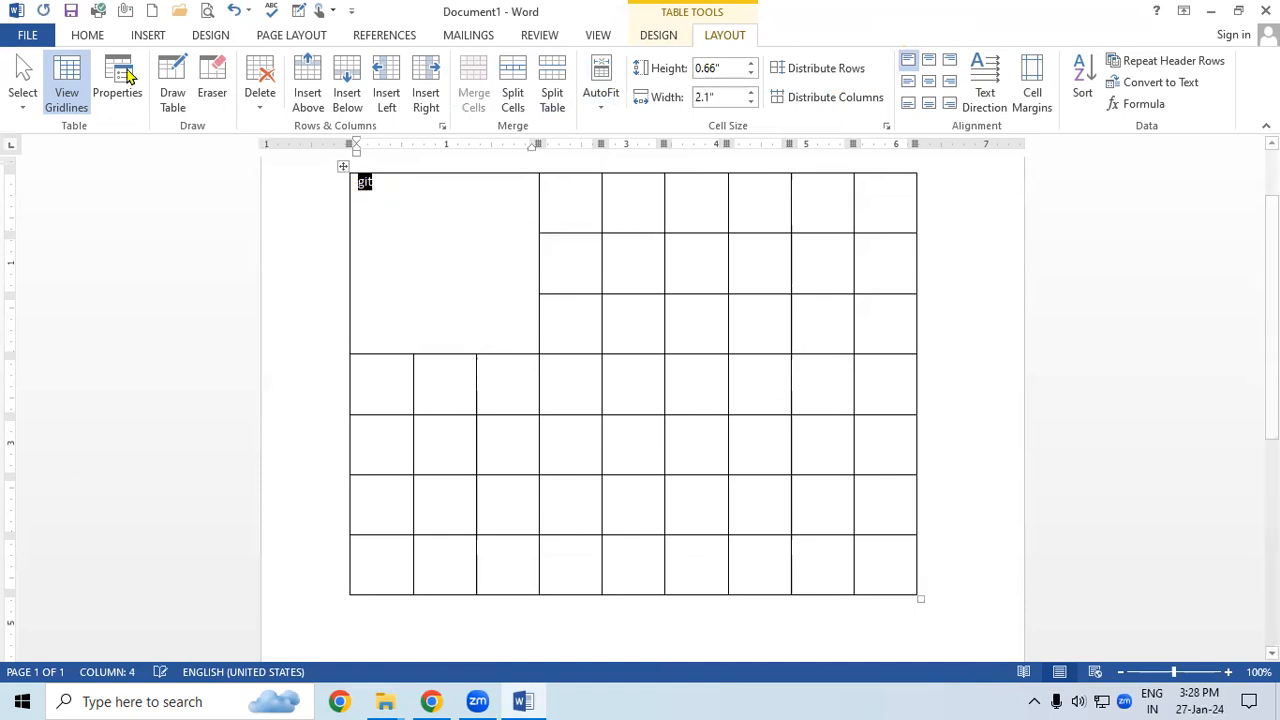
{"action": "left_click", "coordinate": [92, 36]}
{"action": "left_click", "coordinate": [286, 72]}
{"action": "left_click", "coordinate": [286, 72]}
{"action": "left_click", "coordinate": [286, 72]}
{"action": "left_click", "coordinate": [286, 72]}
{"action": "left_click", "coordinate": [449, 213]}
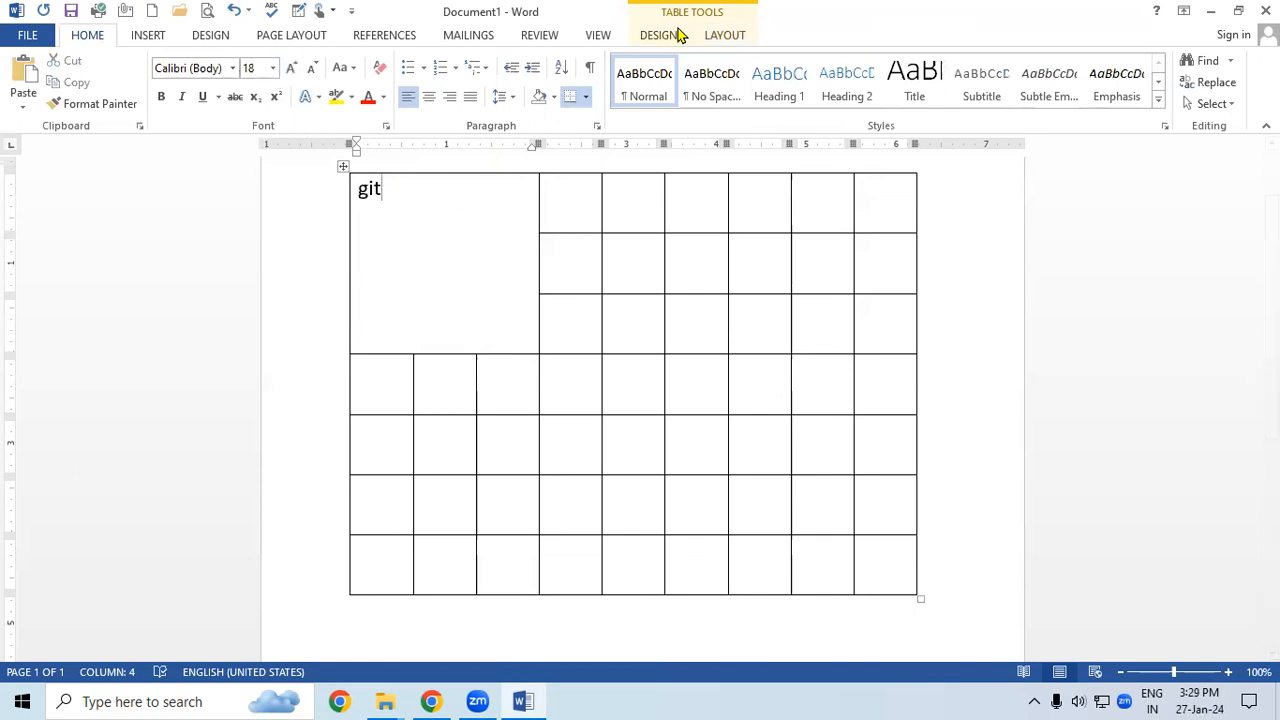
Try top-center alignment for the merged cell's text and cycle its text direction through both vertical orientations back to horizontal.
{"action": "left_click", "coordinate": [713, 36]}
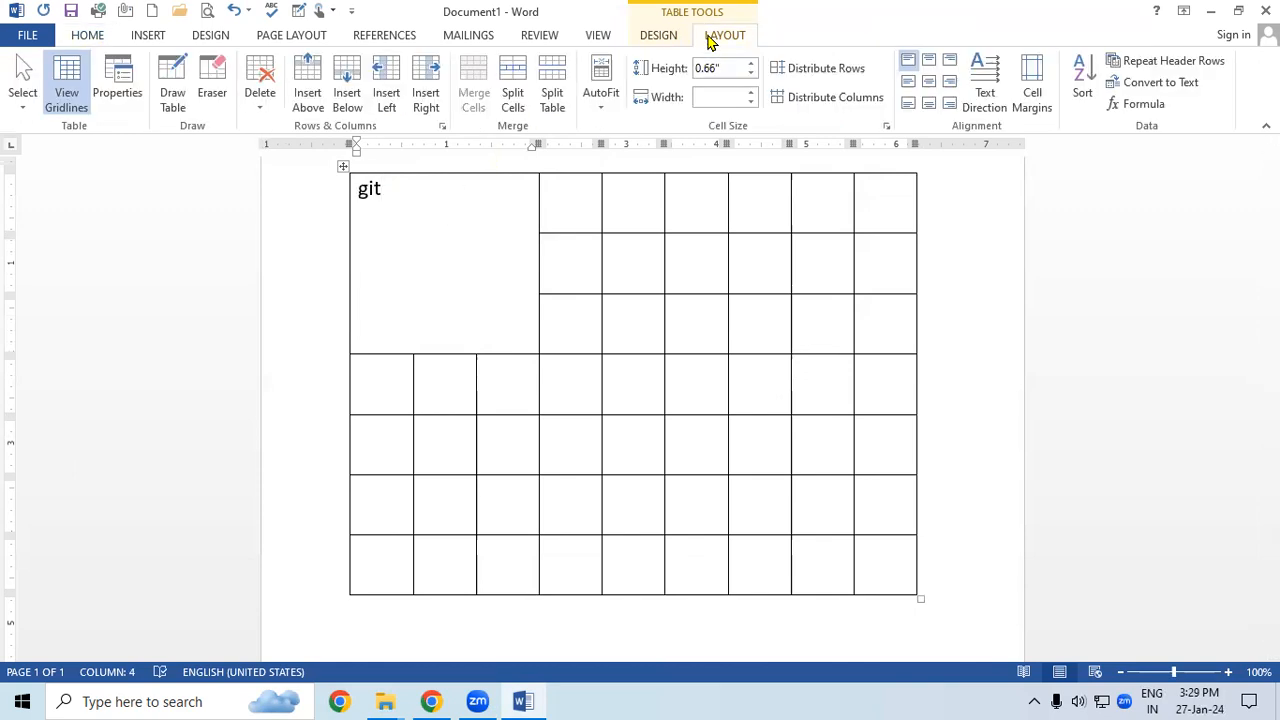
{"action": "left_click", "coordinate": [928, 61]}
{"action": "left_click", "coordinate": [975, 78]}
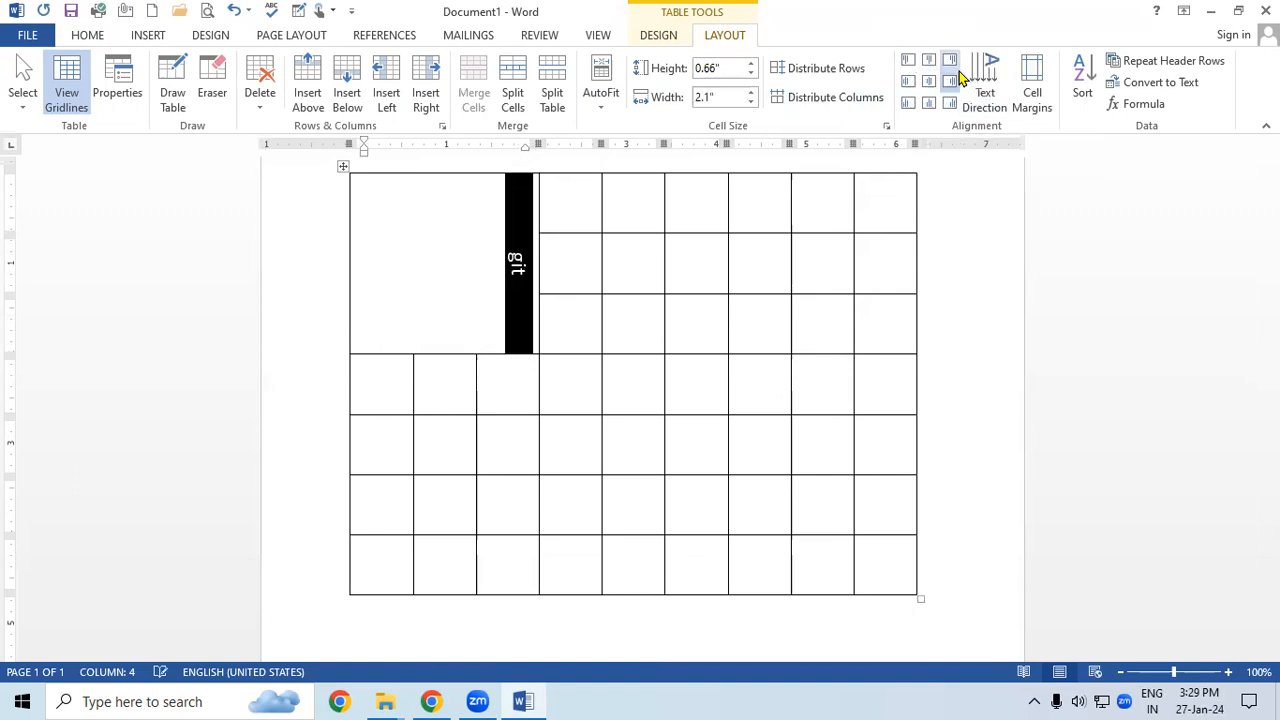
{"action": "left_click", "coordinate": [975, 78]}
{"action": "left_click", "coordinate": [975, 78]}
Try center, center-left, bottom-center and bottom-right alignments for the merged cell's text, ending with top-left alignment.
{"action": "left_click", "coordinate": [930, 84]}
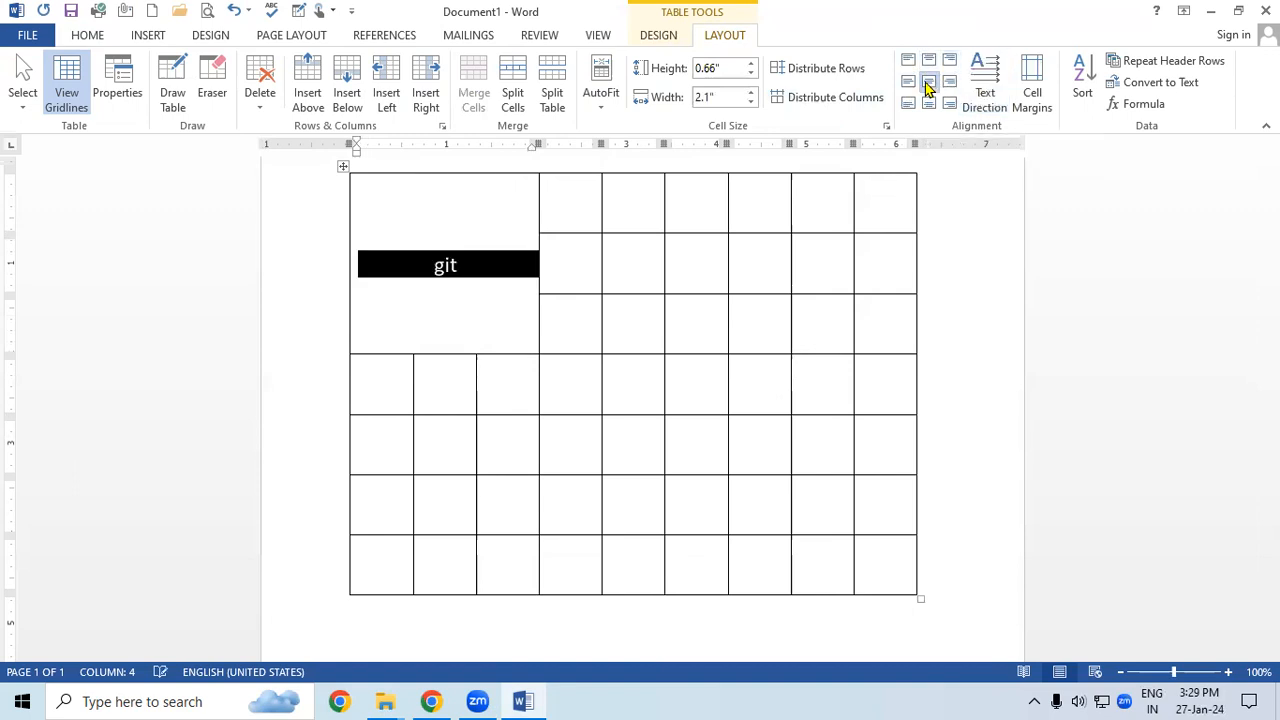
{"action": "left_click", "coordinate": [908, 81]}
{"action": "left_click", "coordinate": [931, 104]}
{"action": "left_click", "coordinate": [949, 104]}
{"action": "left_click", "coordinate": [929, 82]}
{"action": "left_click", "coordinate": [911, 80]}
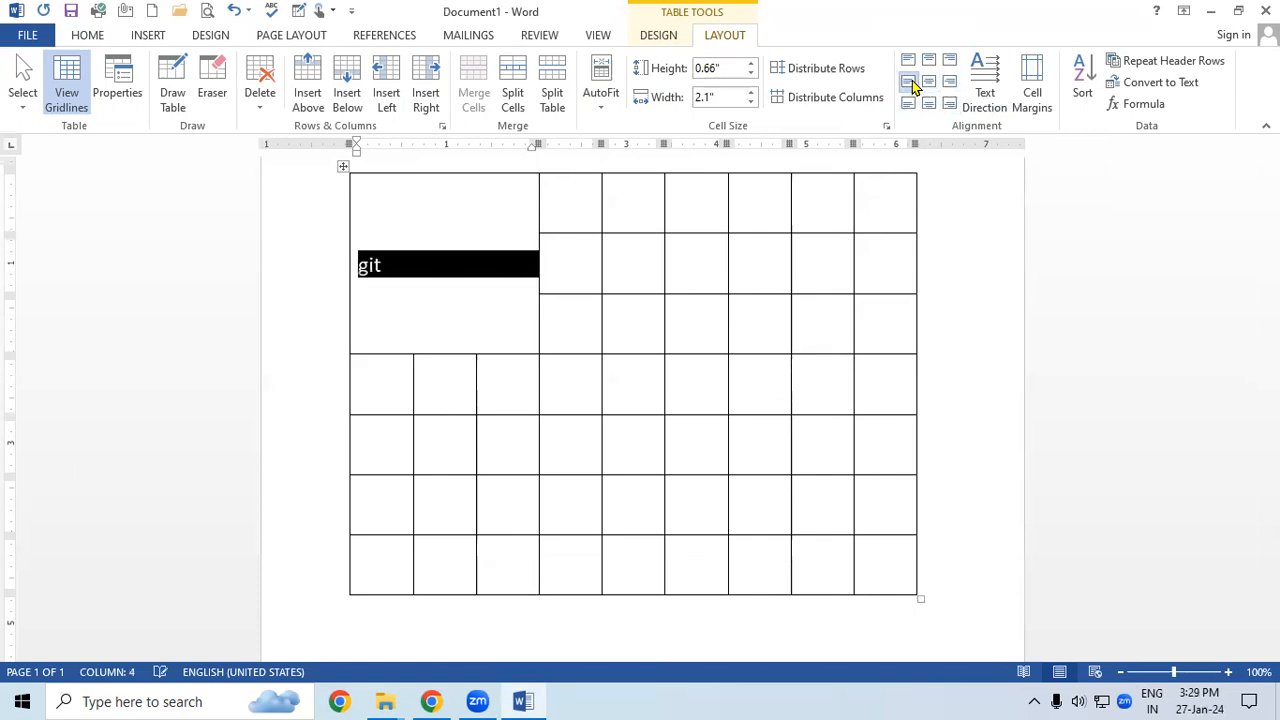
{"action": "left_click", "coordinate": [910, 63]}
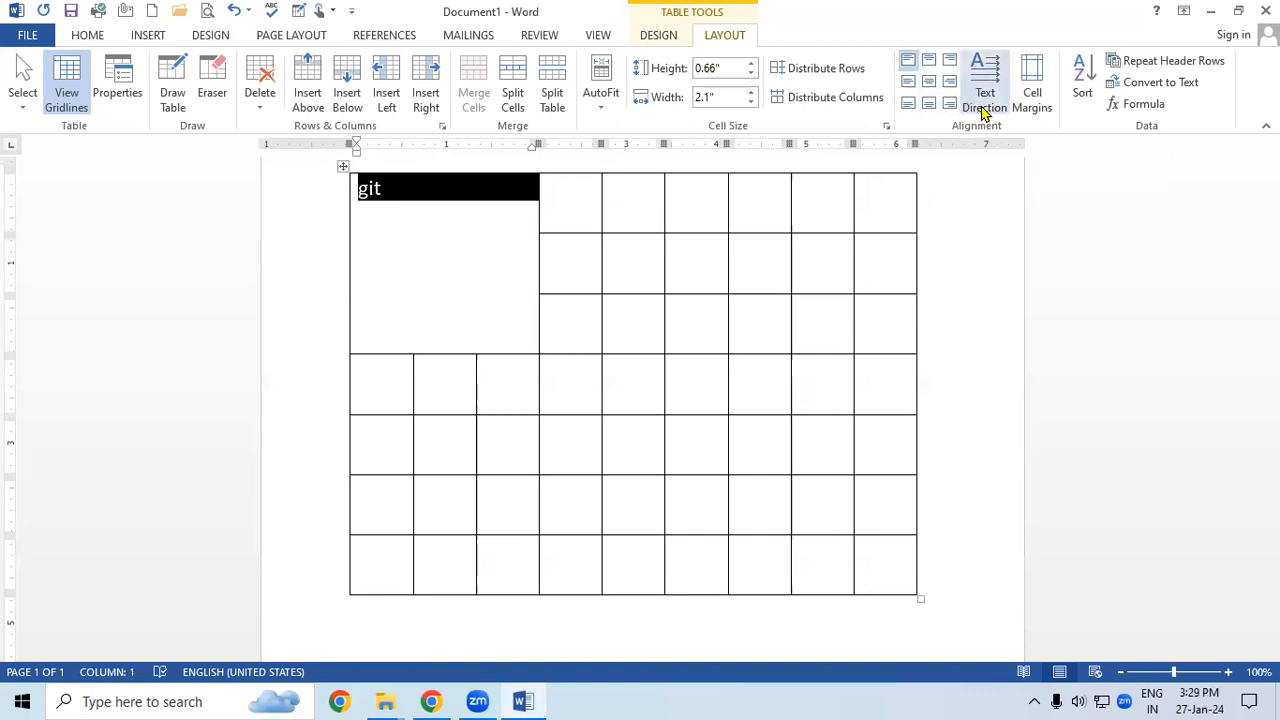
Rotate the "git" text to read downward, upward, and horizontally again, checking each text direction in the merged cell.
{"action": "left_click", "coordinate": [420, 232]}
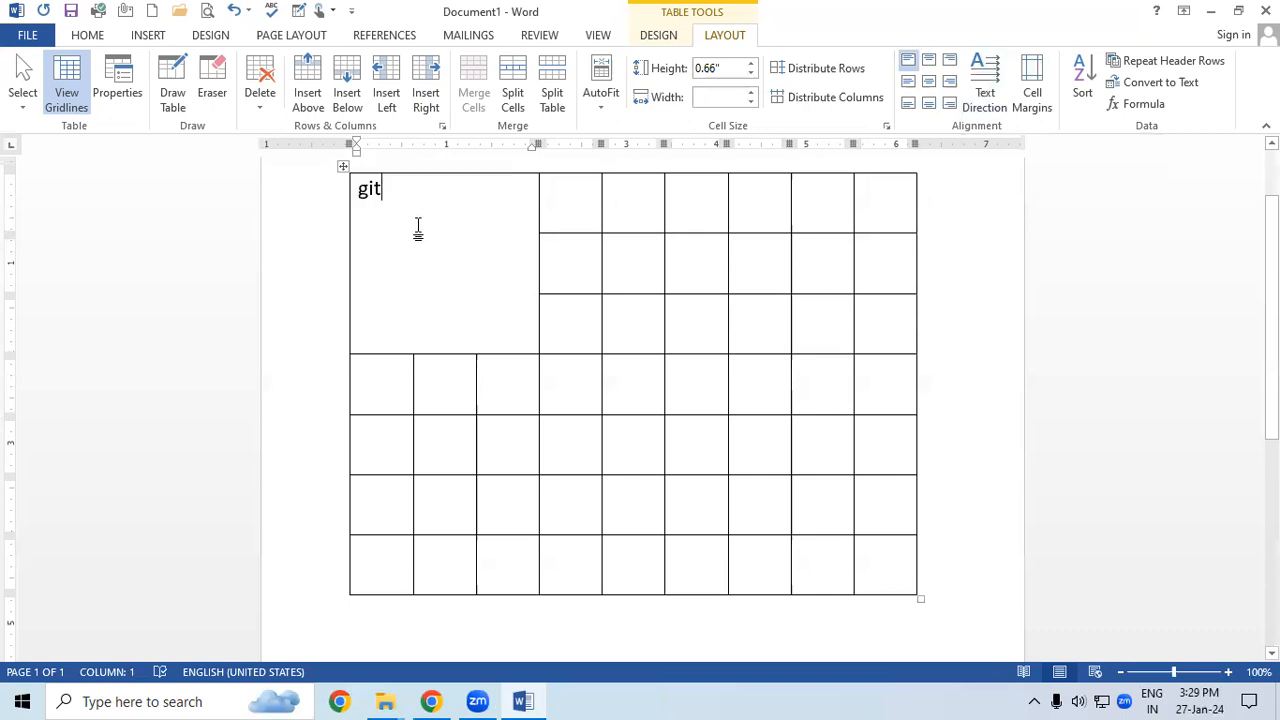
{"action": "left_click_drag", "start_coordinate": [363, 189], "coordinate": [477, 193]}
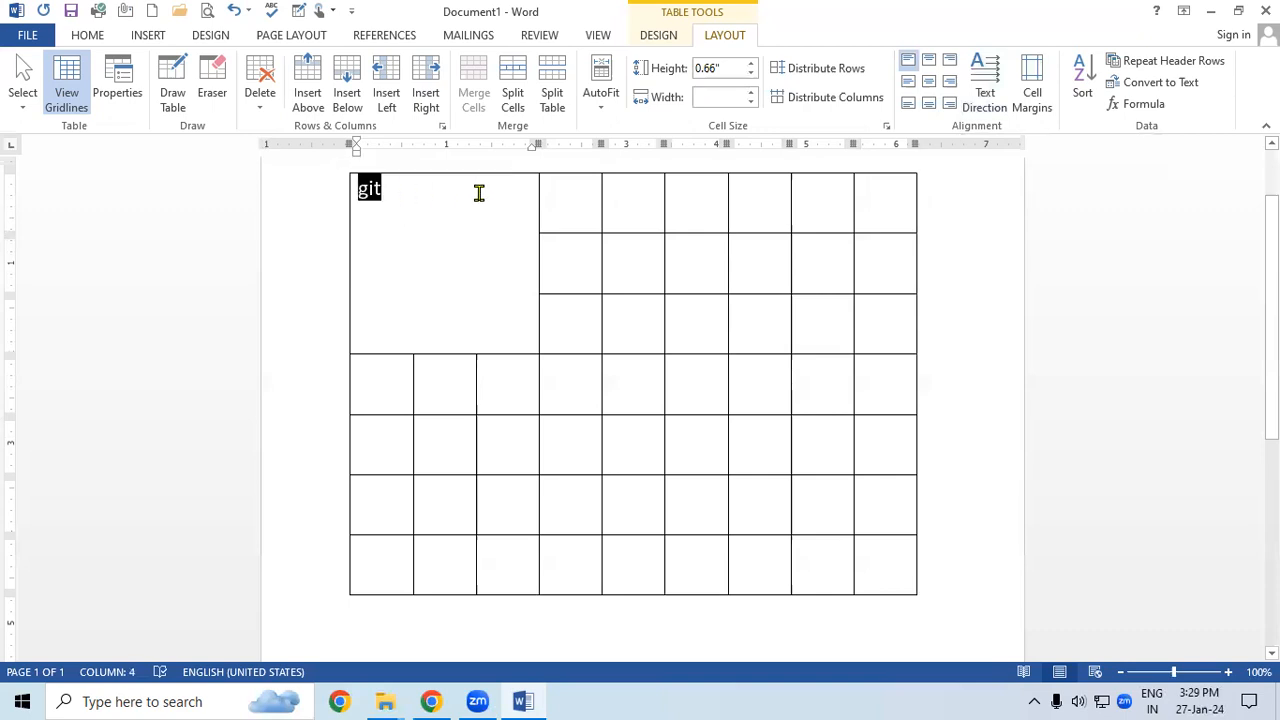
{"action": "left_click", "coordinate": [482, 193]}
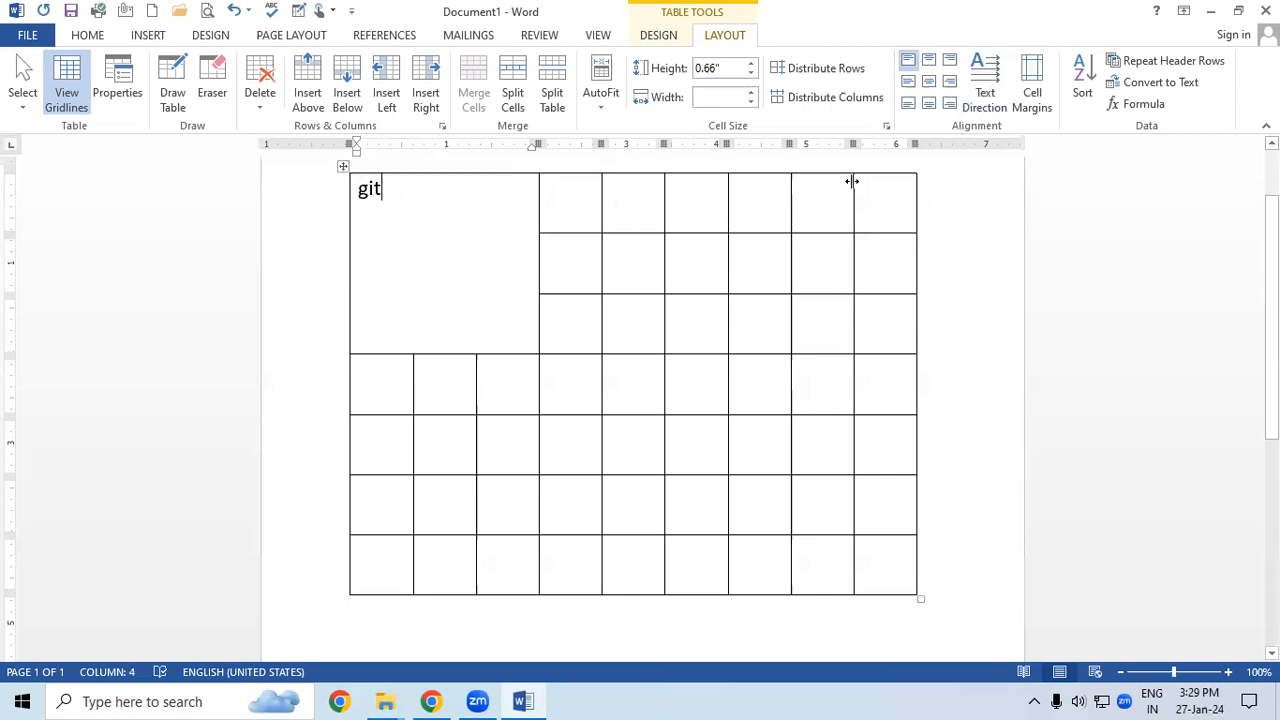
{"action": "left_click", "coordinate": [972, 100]}
{"action": "left_click_drag", "start_coordinate": [517, 181], "coordinate": [518, 230]}
{"action": "left_click", "coordinate": [516, 263]}
{"action": "left_click", "coordinate": [968, 104]}
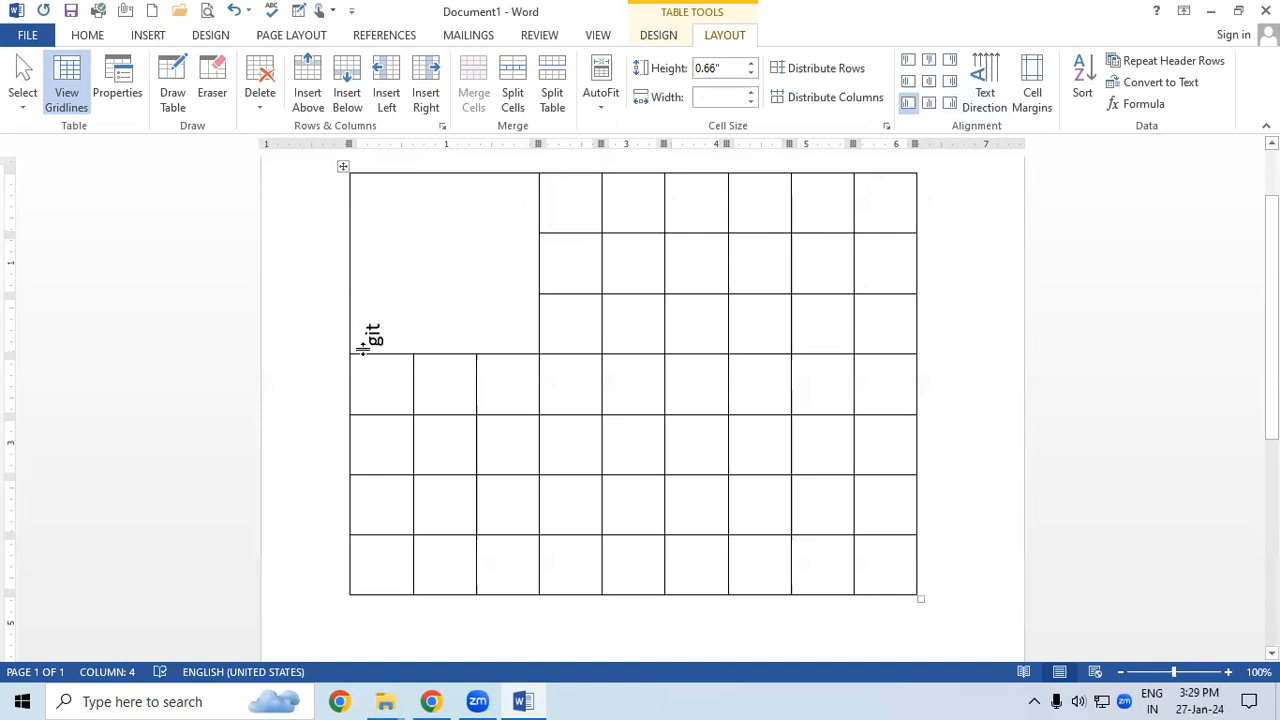
{"action": "left_click_drag", "start_coordinate": [372, 326], "coordinate": [377, 283]}
{"action": "left_click", "coordinate": [377, 284]}
{"action": "left_click", "coordinate": [976, 92]}
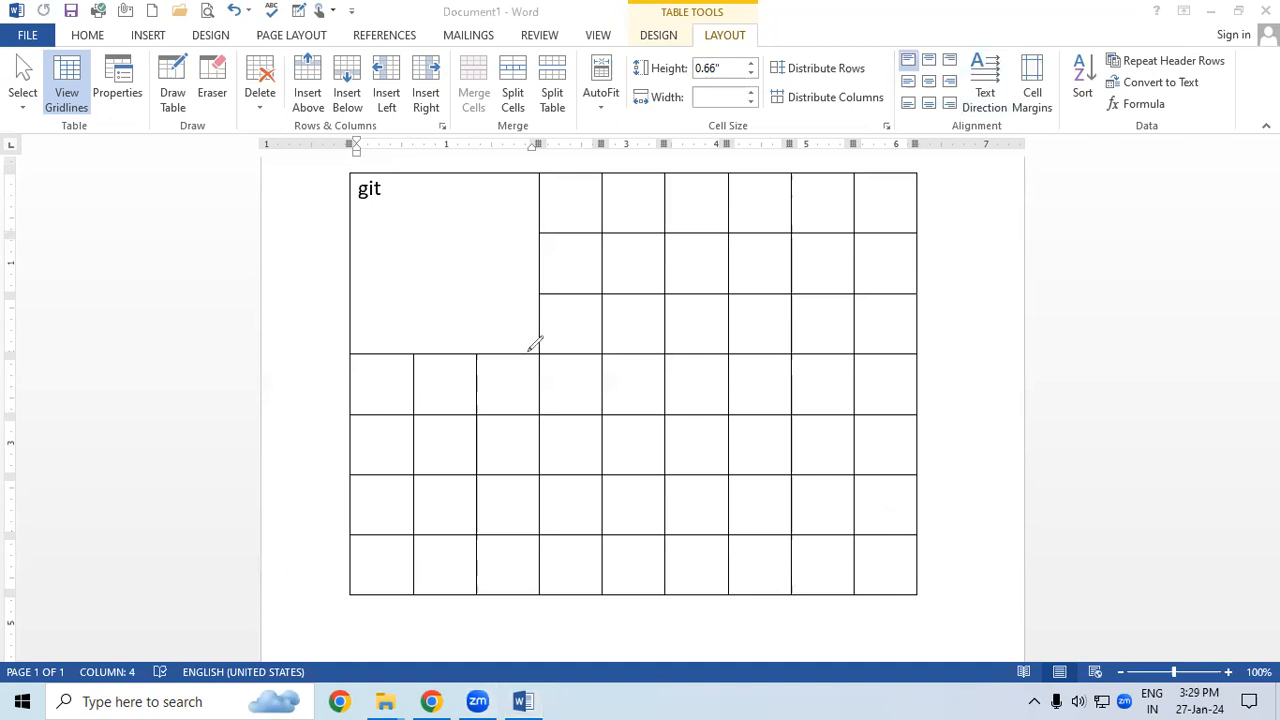
{"action": "left_click_drag", "start_coordinate": [356, 150], "coordinate": [357, 462]}
{"action": "left_click_drag", "start_coordinate": [248, 194], "coordinate": [931, 162]}
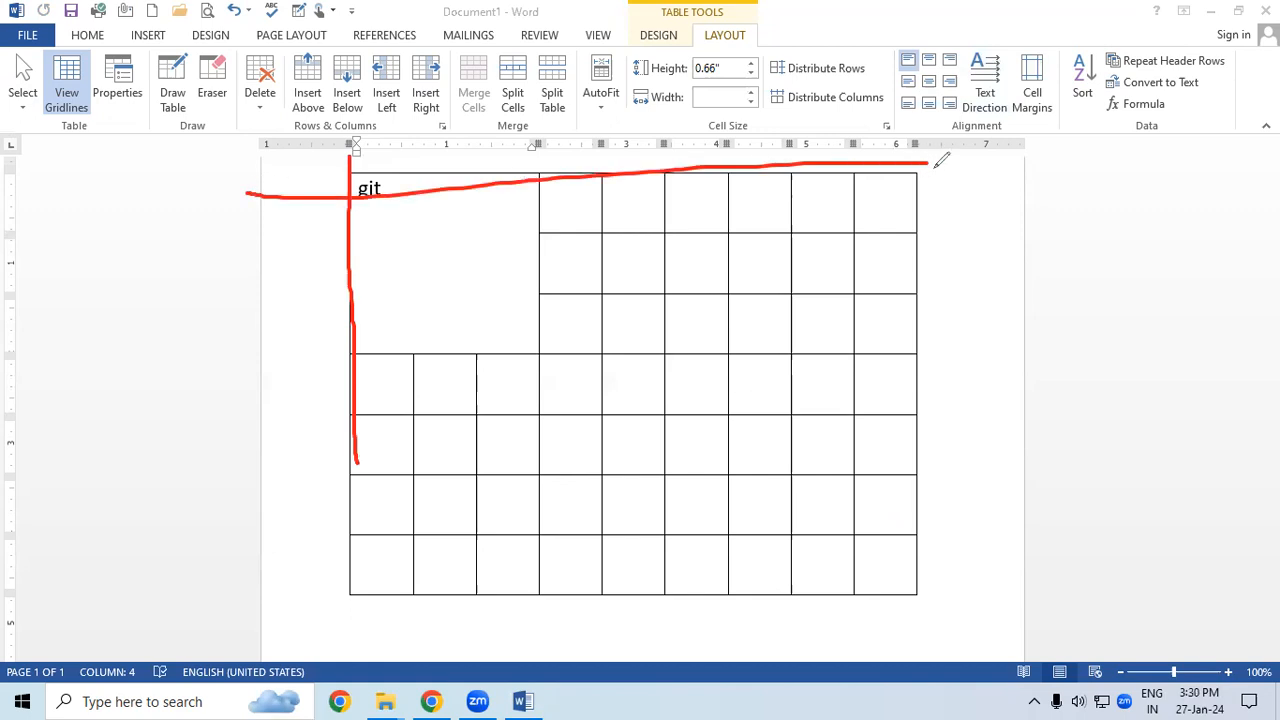
{"action": "left_click_drag", "start_coordinate": [372, 213], "coordinate": [459, 212]}
{"action": "left_click_drag", "start_coordinate": [298, 227], "coordinate": [314, 227]}
{"action": "left_click_drag", "start_coordinate": [399, 152], "coordinate": [402, 158]}
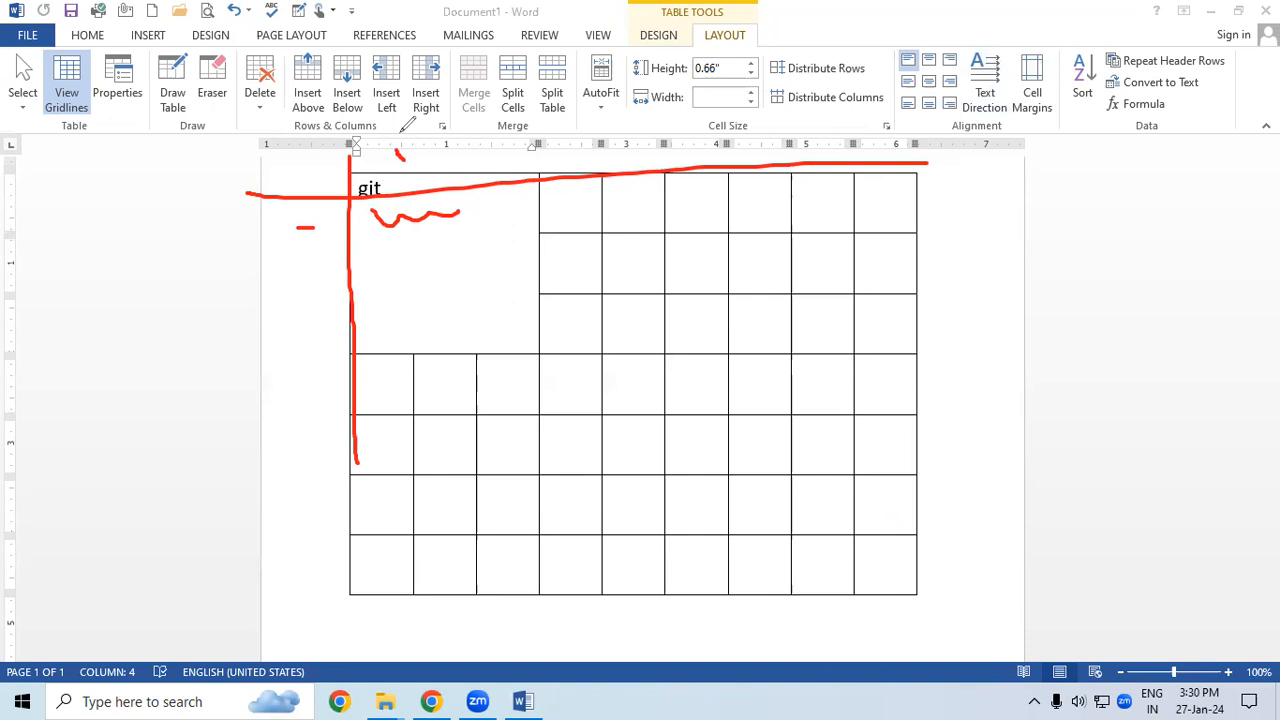
{"action": "mouse_move", "coordinate": [318, 250]}
{"action": "left_mouse_down"}
{"action": "mouse_move", "coordinate": [264, 250]}
{"action": "mouse_move", "coordinate": [272, 264]}
{"action": "mouse_move", "coordinate": [251, 309]}
{"action": "mouse_move", "coordinate": [294, 303]}
{"action": "mouse_move", "coordinate": [320, 266]}
{"action": "mouse_move", "coordinate": [314, 289]}
{"action": "left_mouse_up"}
{"action": "left_click_drag", "start_coordinate": [246, 339], "coordinate": [349, 279]}
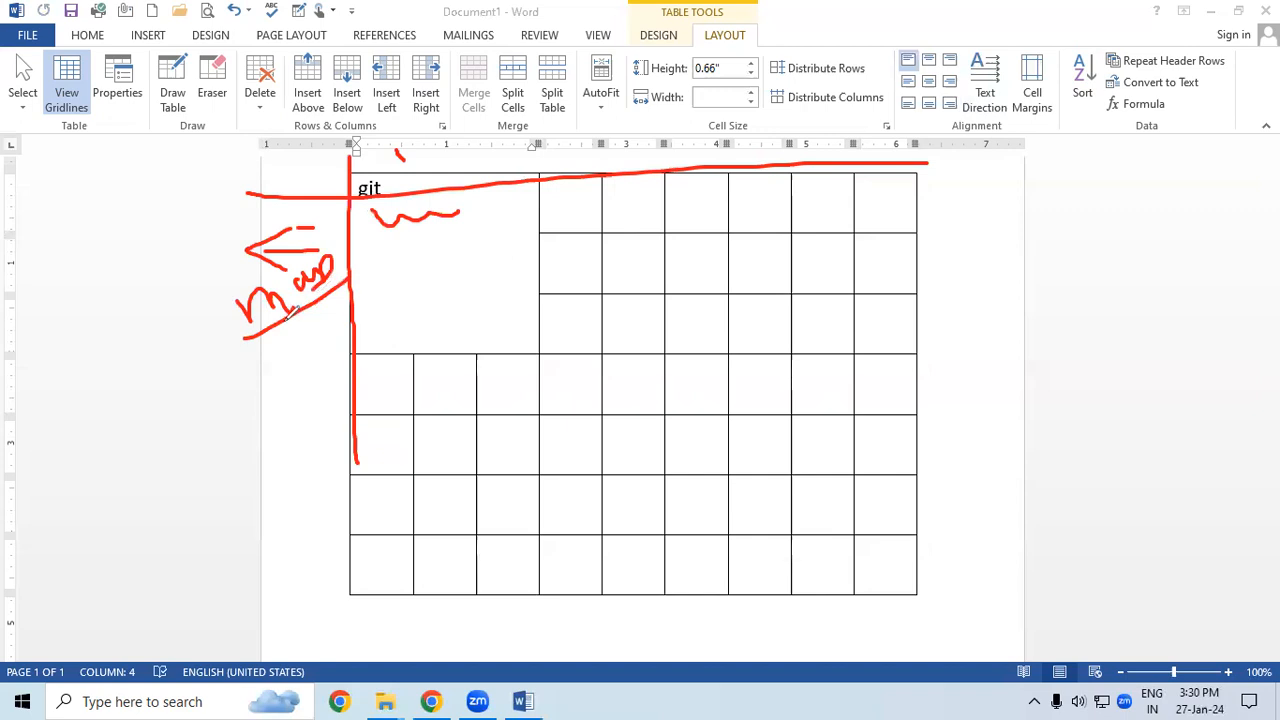
{"action": "mouse_move", "coordinate": [540, 294]}
{"action": "left_mouse_down"}
{"action": "mouse_move", "coordinate": [542, 325]}
{"action": "mouse_move", "coordinate": [601, 348]}
{"action": "mouse_move", "coordinate": [565, 293]}
{"action": "mouse_move", "coordinate": [537, 294]}
{"action": "mouse_move", "coordinate": [558, 316]}
{"action": "left_mouse_up"}
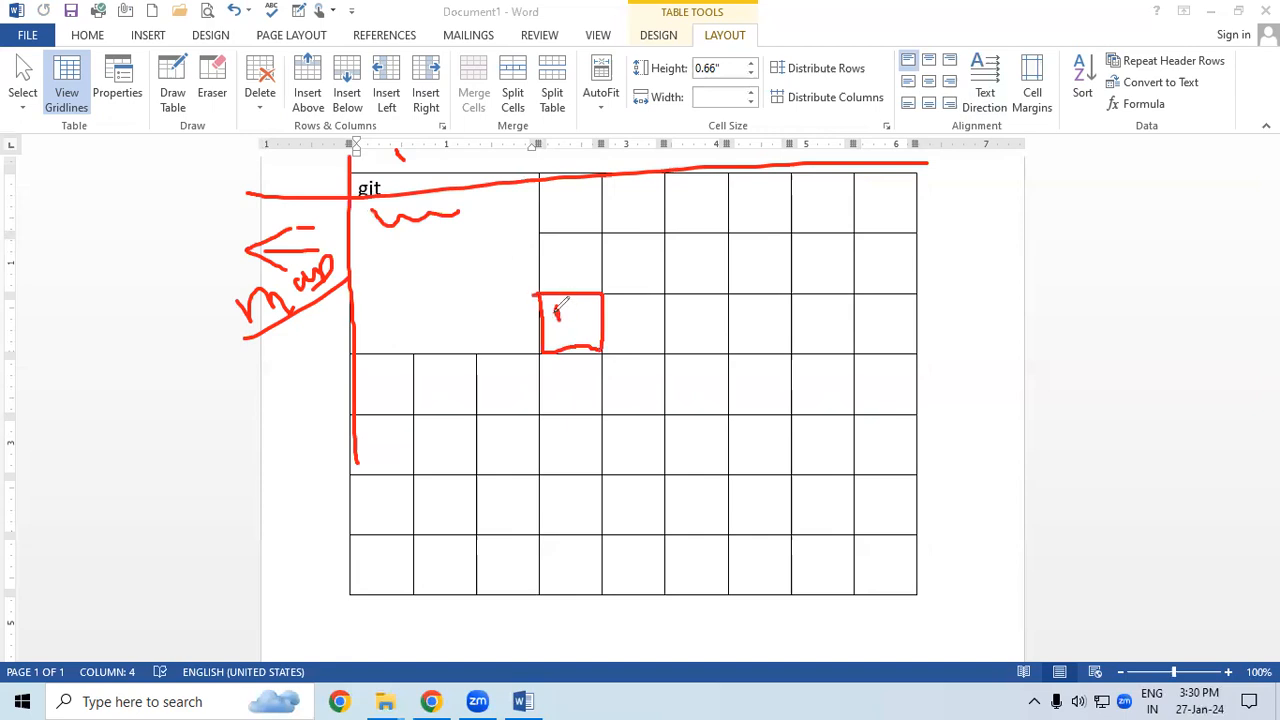
{"action": "left_click", "coordinate": [70, 472]}
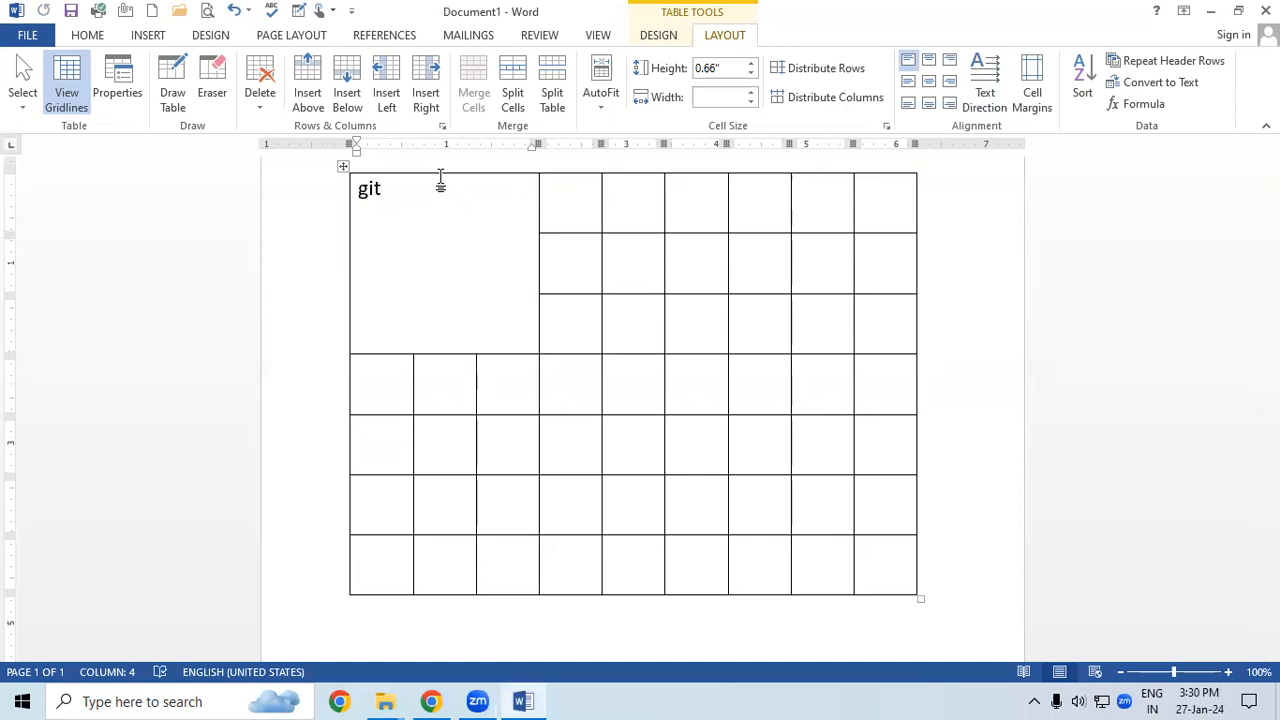
Try top-center alignment for the merged cell's text and return it to top-left.
{"action": "left_click", "coordinate": [927, 63]}
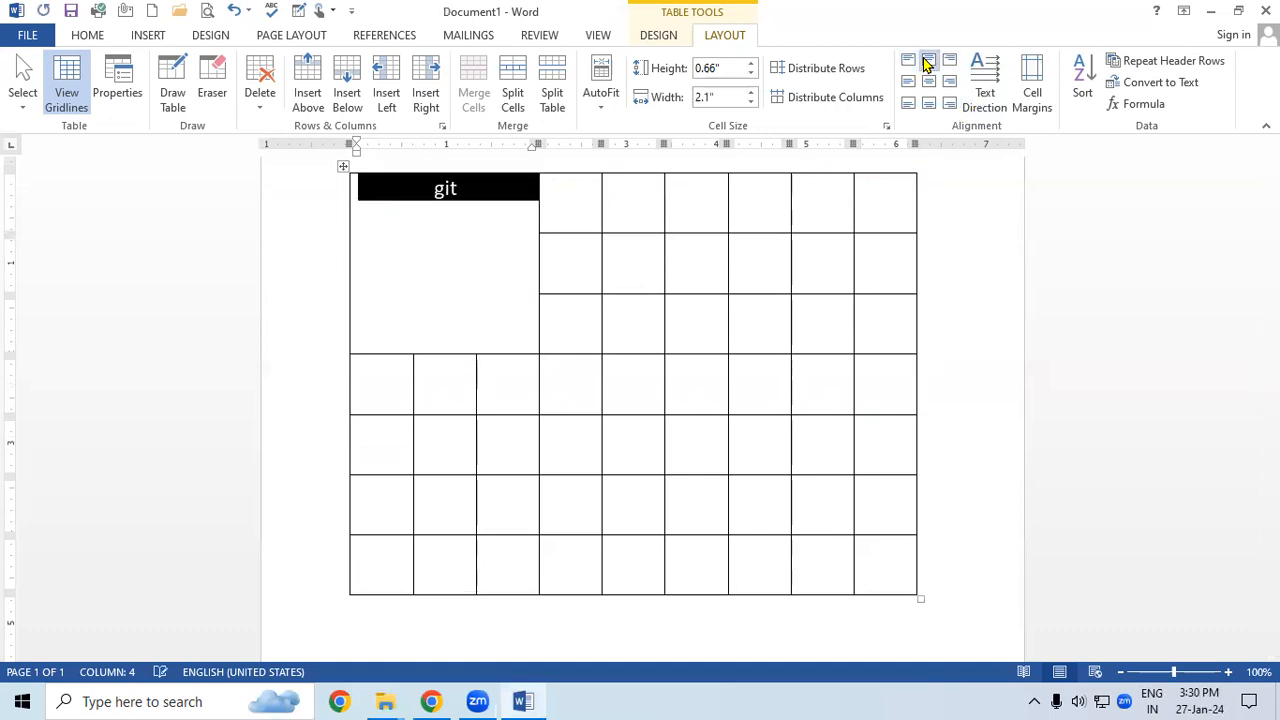
{"action": "left_click", "coordinate": [909, 61]}
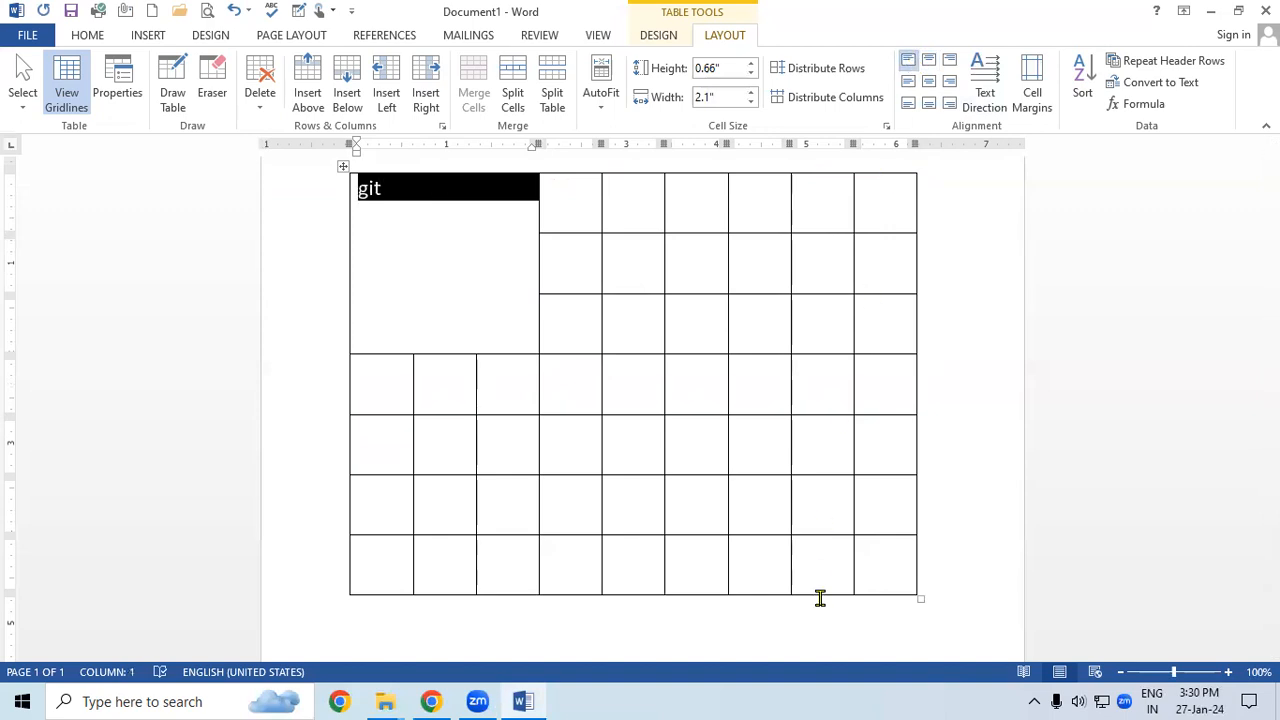
{"action": "mouse_move", "coordinate": [388, 175]}
{"action": "left_mouse_down"}
{"action": "mouse_move", "coordinate": [382, 207]}
{"action": "mouse_move", "coordinate": [392, 192]}
{"action": "left_mouse_up"}
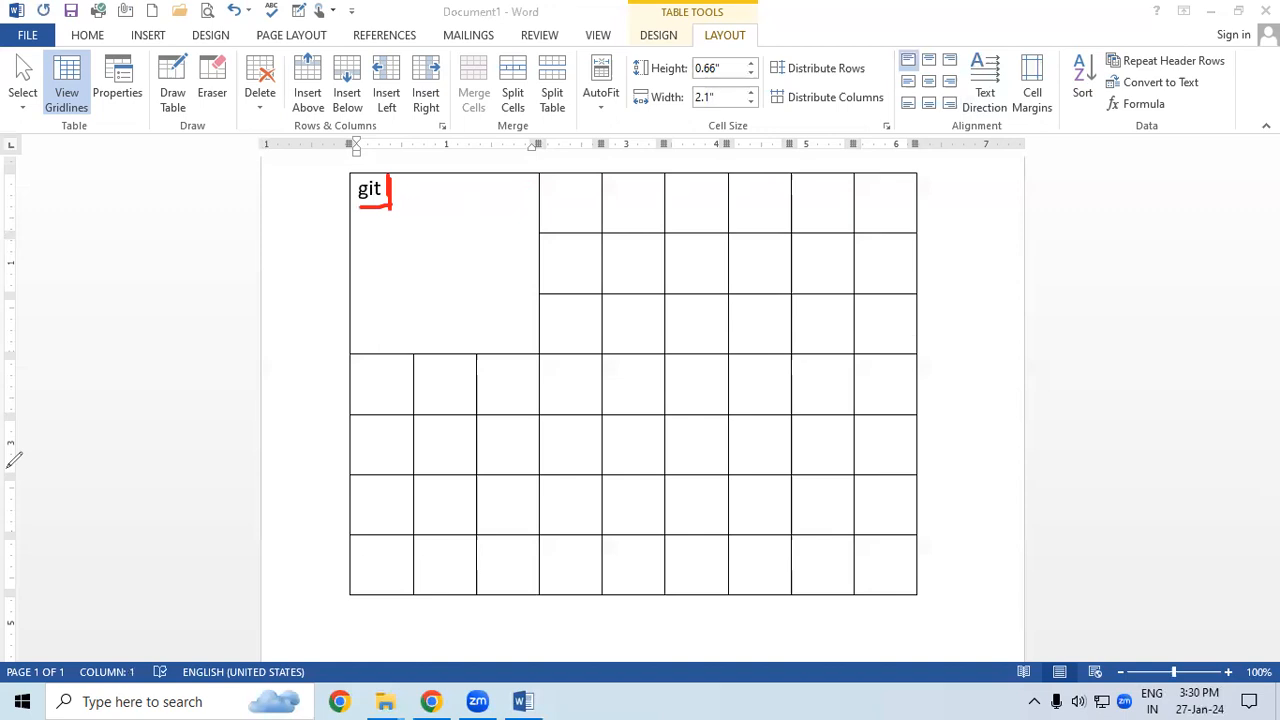
{"action": "left_click", "coordinate": [434, 200]}
{"action": "left_click", "coordinate": [428, 228]}
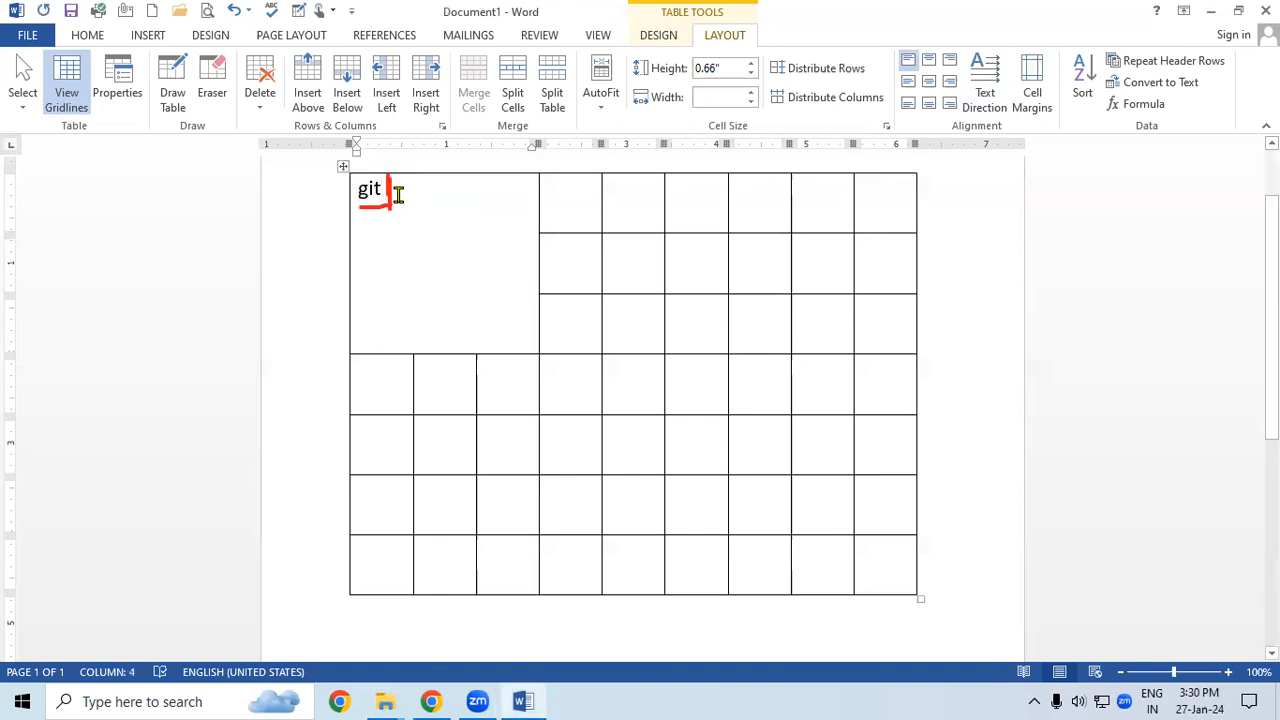
Select the "git" text, open the table's cell margin options and move the dialog clear of the alignment tools.
{"action": "left_click_drag", "start_coordinate": [398, 194], "coordinate": [306, 211]}
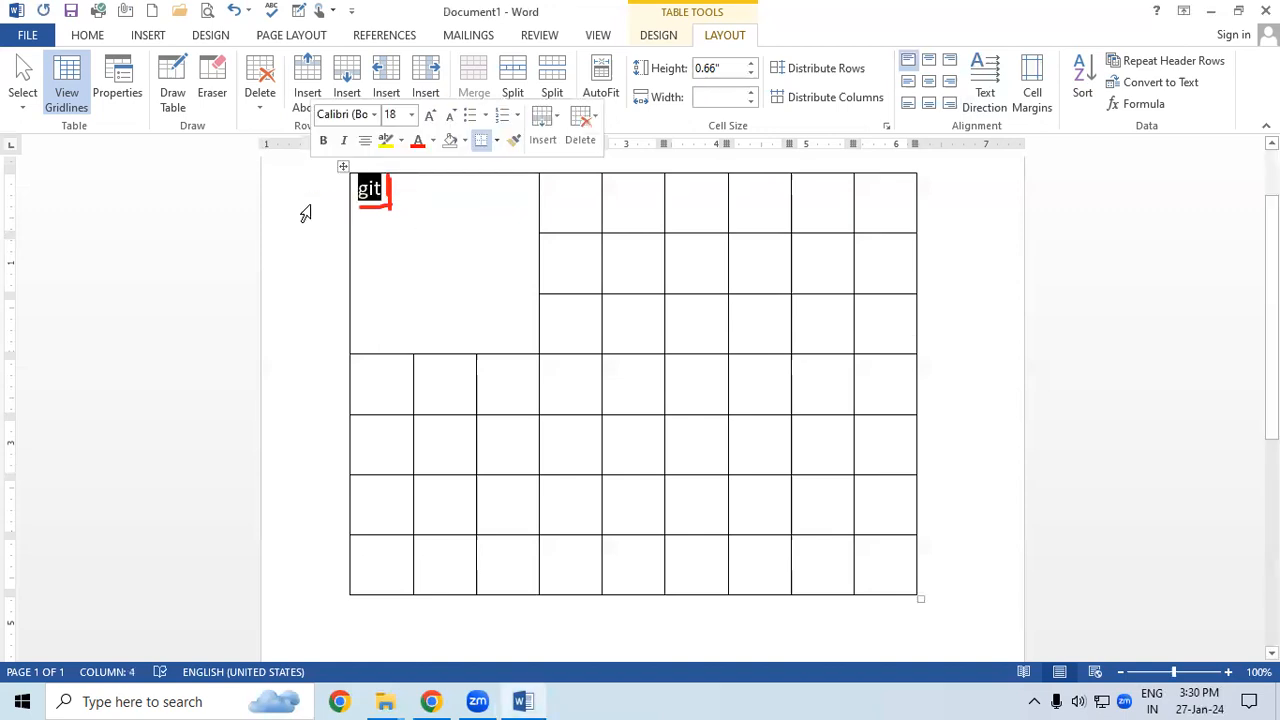
{"action": "left_click", "coordinate": [1034, 96]}
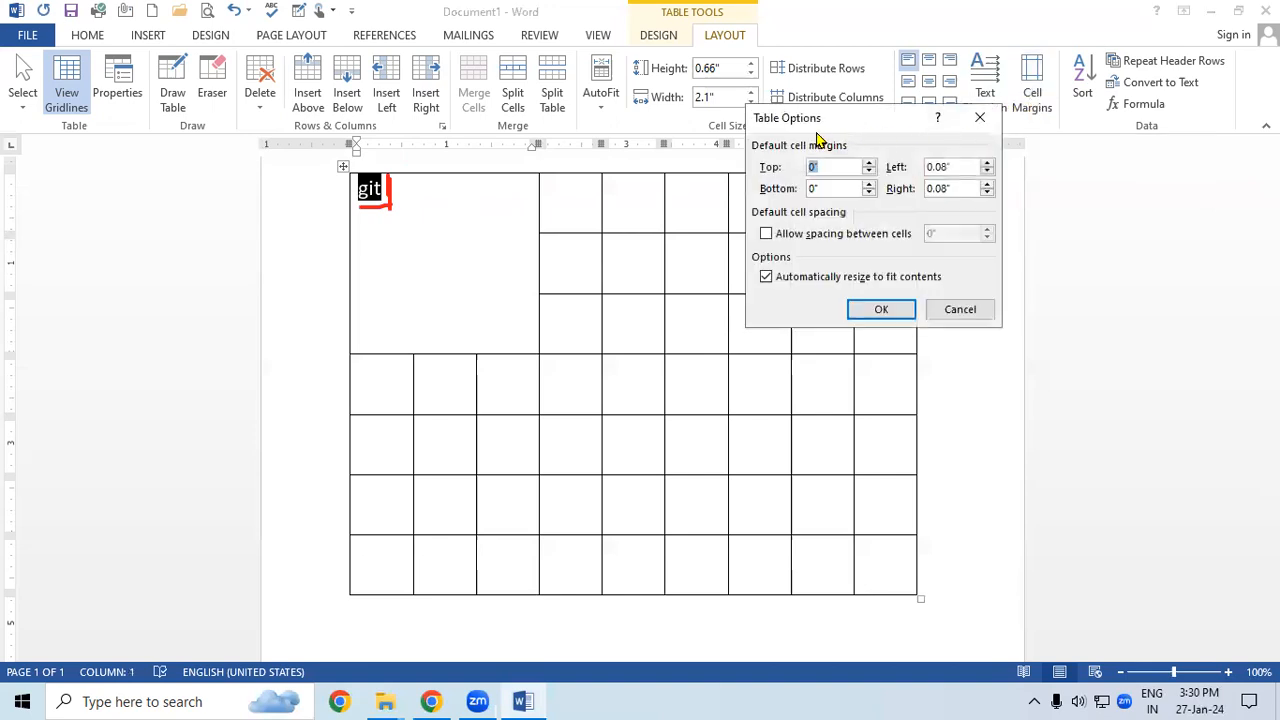
{"action": "left_click_drag", "start_coordinate": [804, 128], "coordinate": [576, 93]}
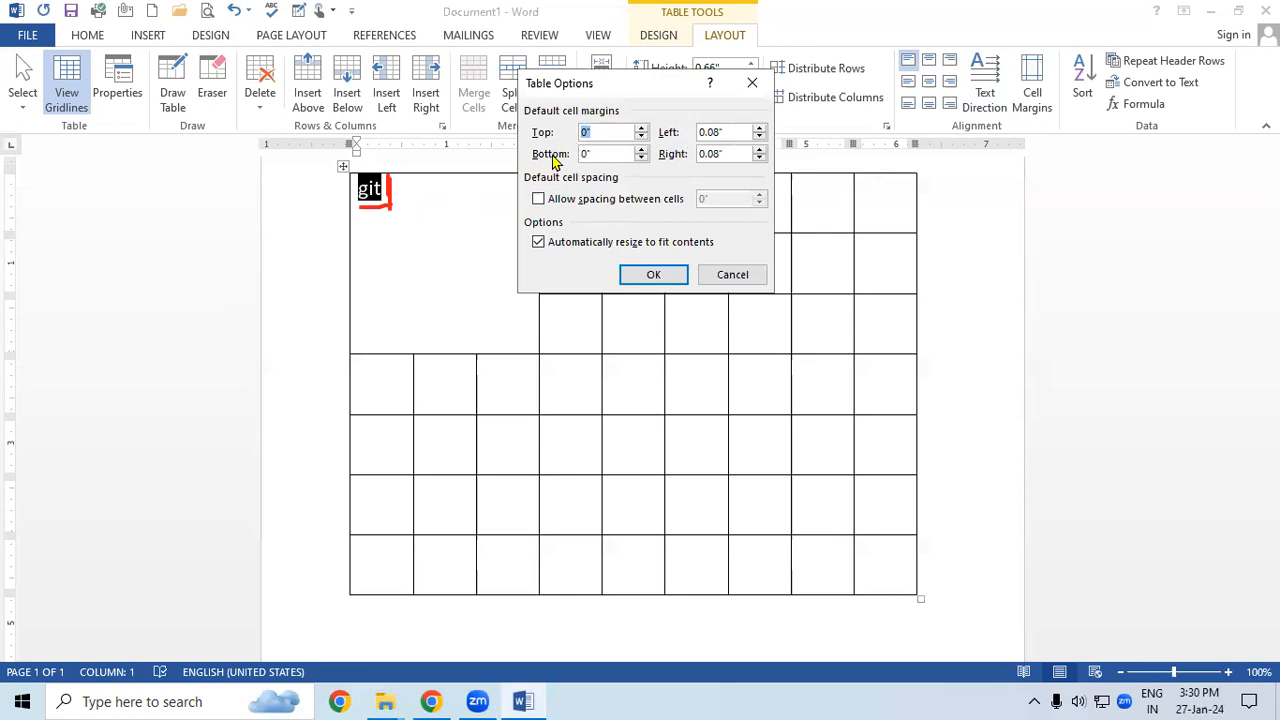
{"action": "left_click", "coordinate": [914, 543]}
{"action": "left_click_drag", "start_coordinate": [390, 174], "coordinate": [460, 181]}
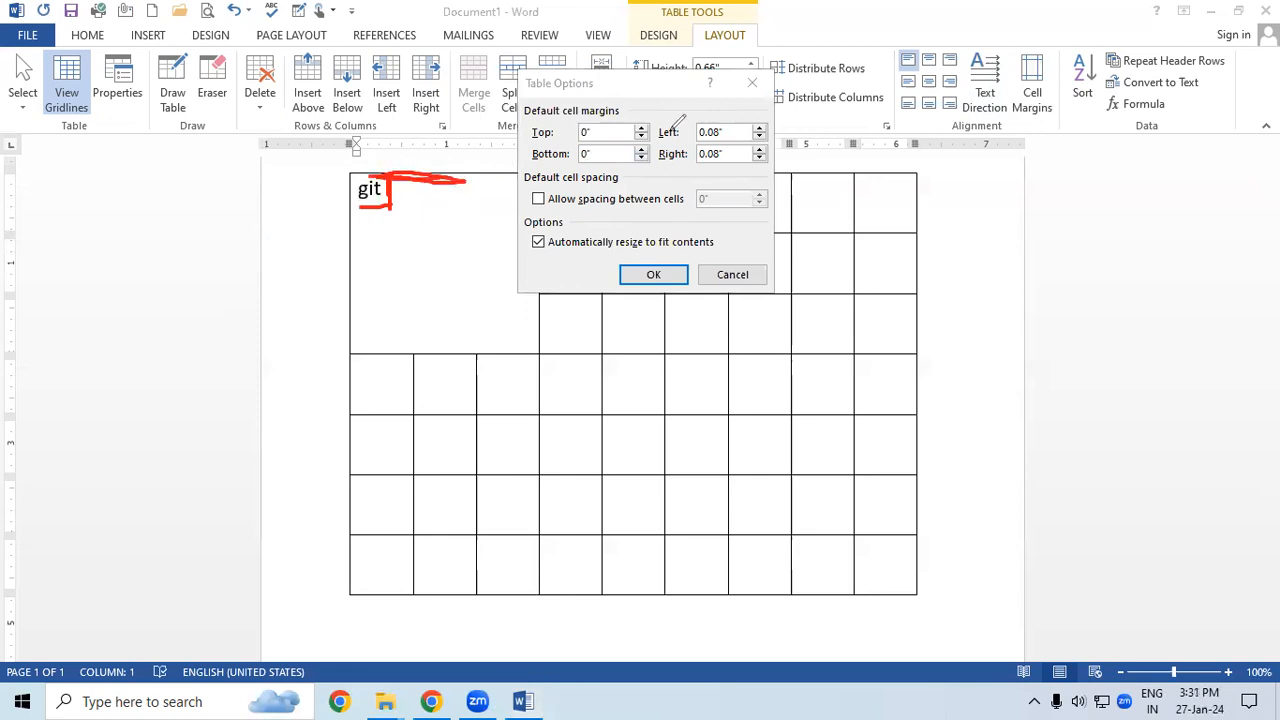
{"action": "mouse_move", "coordinate": [355, 214]}
{"action": "left_mouse_down"}
{"action": "mouse_move", "coordinate": [344, 326]}
{"action": "mouse_move", "coordinate": [352, 245]}
{"action": "left_mouse_up"}
{"action": "mouse_move", "coordinate": [537, 232]}
{"action": "left_mouse_down"}
{"action": "mouse_move", "coordinate": [556, 332]}
{"action": "mouse_move", "coordinate": [530, 252]}
{"action": "mouse_move", "coordinate": [522, 316]}
{"action": "left_mouse_up"}
{"action": "left_click_drag", "start_coordinate": [404, 345], "coordinate": [540, 335]}
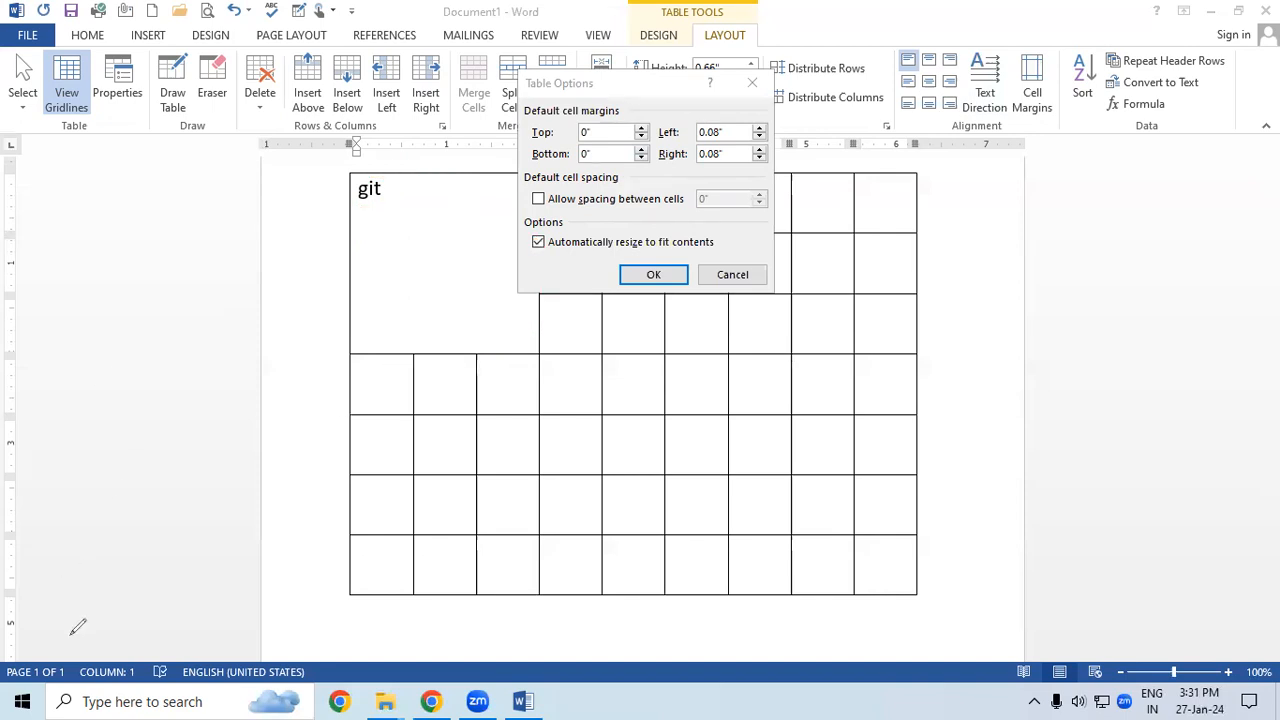
Switch spacing between cells on and off again, and set the table's default top cell margin to 0.30 inches.
{"action": "left_click", "coordinate": [610, 203]}
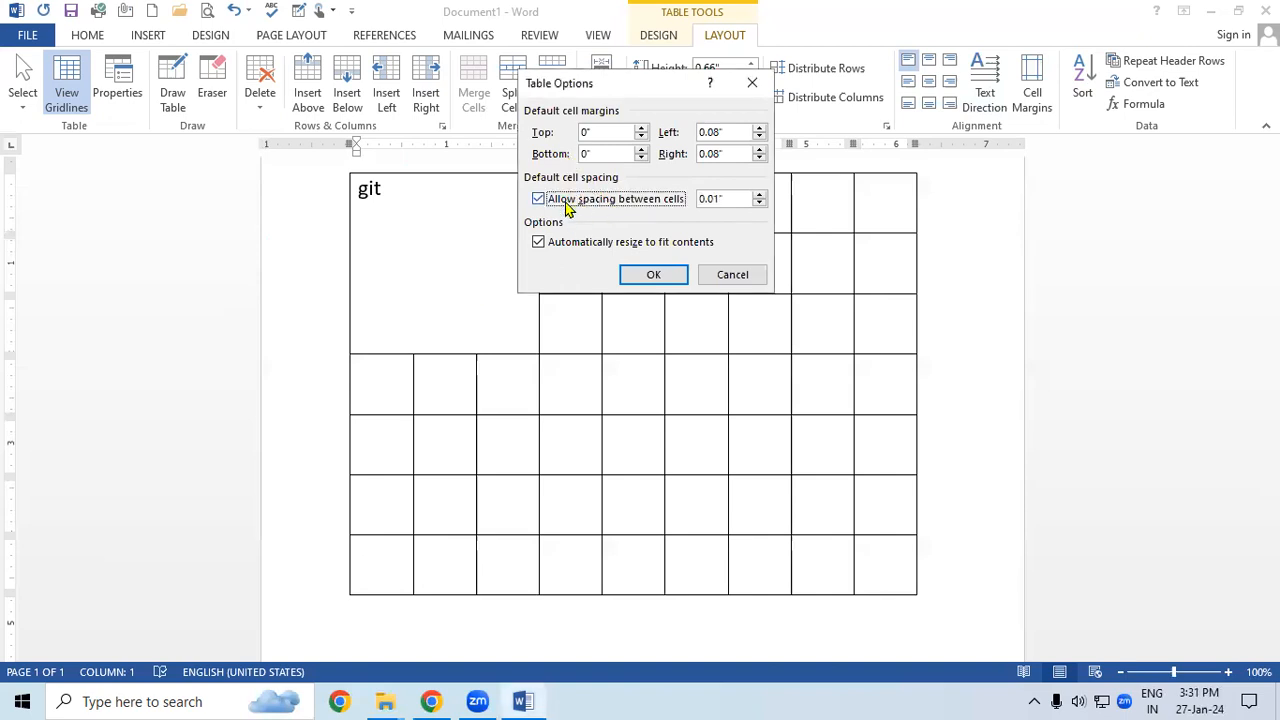
{"action": "left_click", "coordinate": [566, 202]}
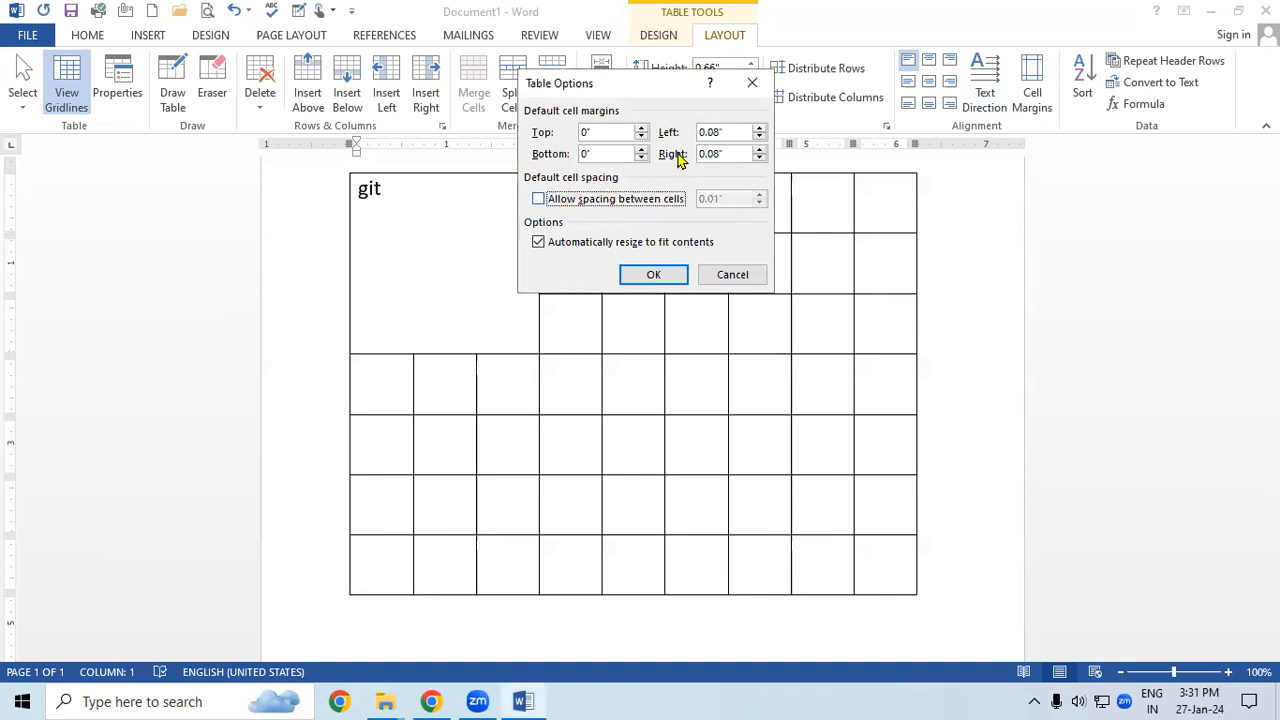
{"action": "left_click", "coordinate": [641, 129]}
{"action": "left_click", "coordinate": [641, 129]}
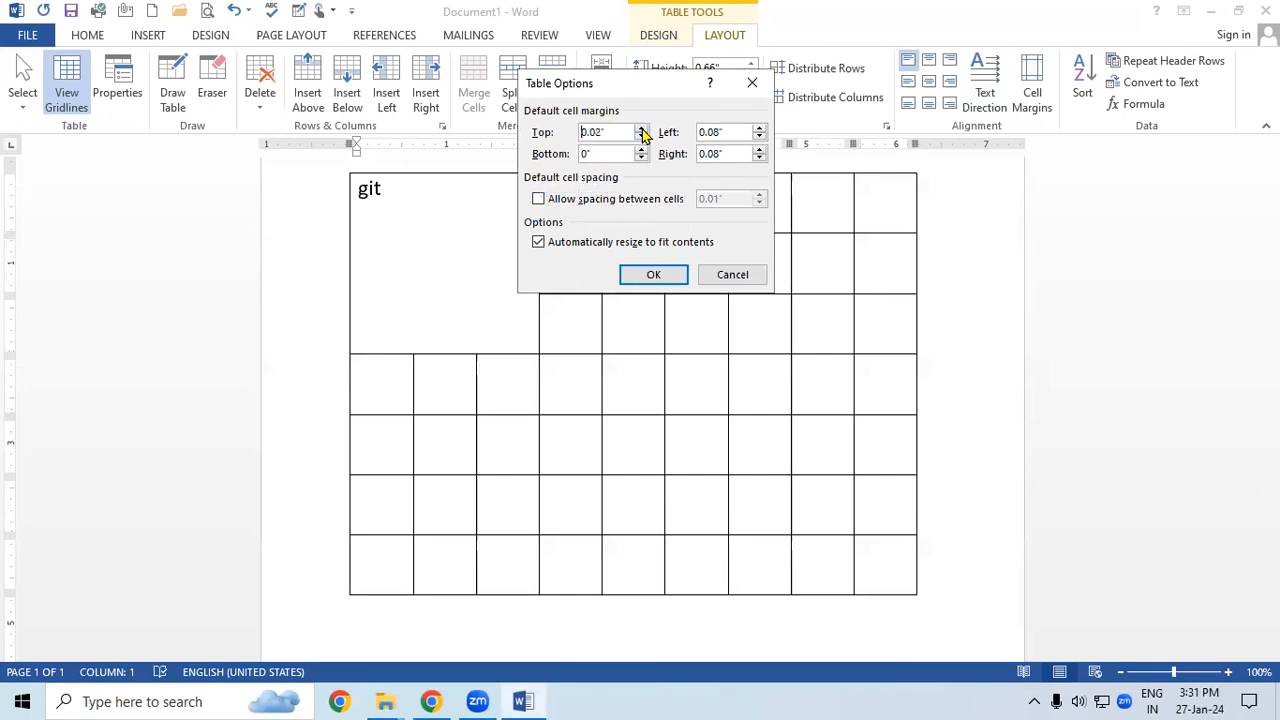
{"action": "left_click", "coordinate": [641, 129]}
{"action": "type", "text": "0.30"}
{"action": "key", "text": "Return"}
{"action": "left_click", "coordinate": [458, 224]}
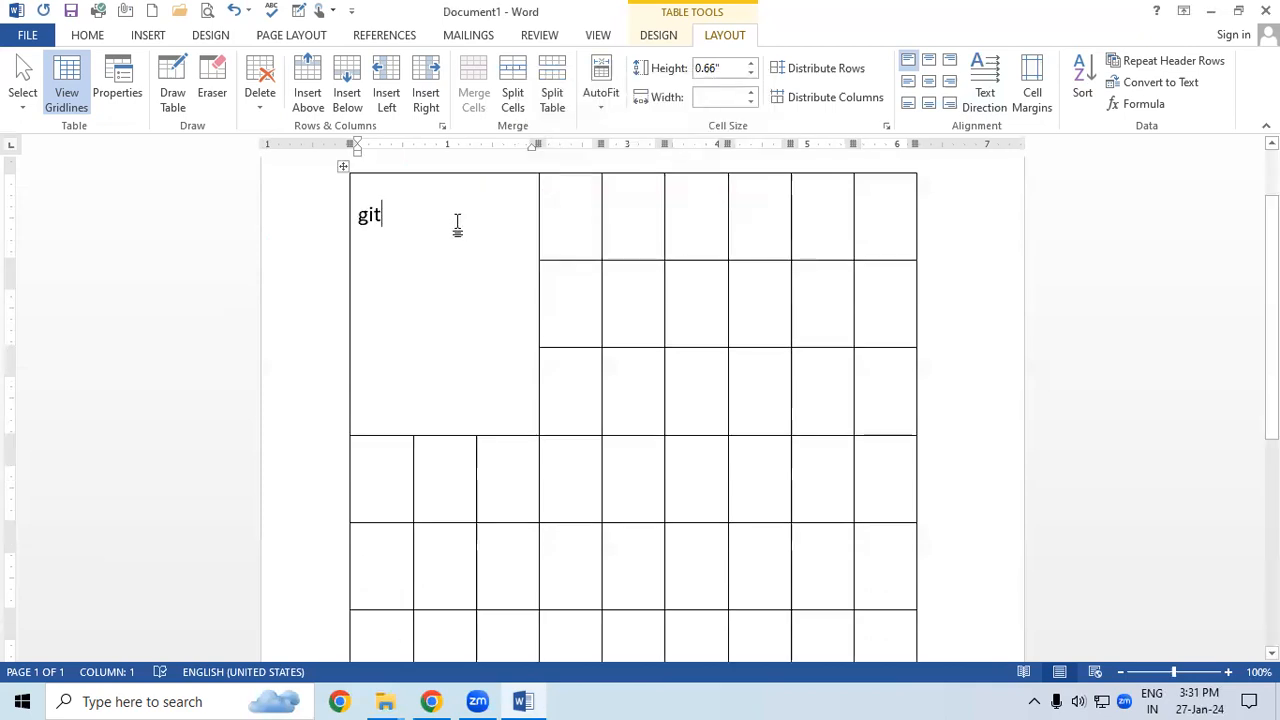
Mark the gap between the merged cell's border and the "git" text with a short red line.
{"action": "left_click_drag", "start_coordinate": [388, 191], "coordinate": [351, 180]}
{"action": "left_click", "coordinate": [382, 190]}
{"action": "double_click", "coordinate": [374, 190]}
{"action": "left_click", "coordinate": [374, 354]}
{"action": "left_click", "coordinate": [901, 699]}
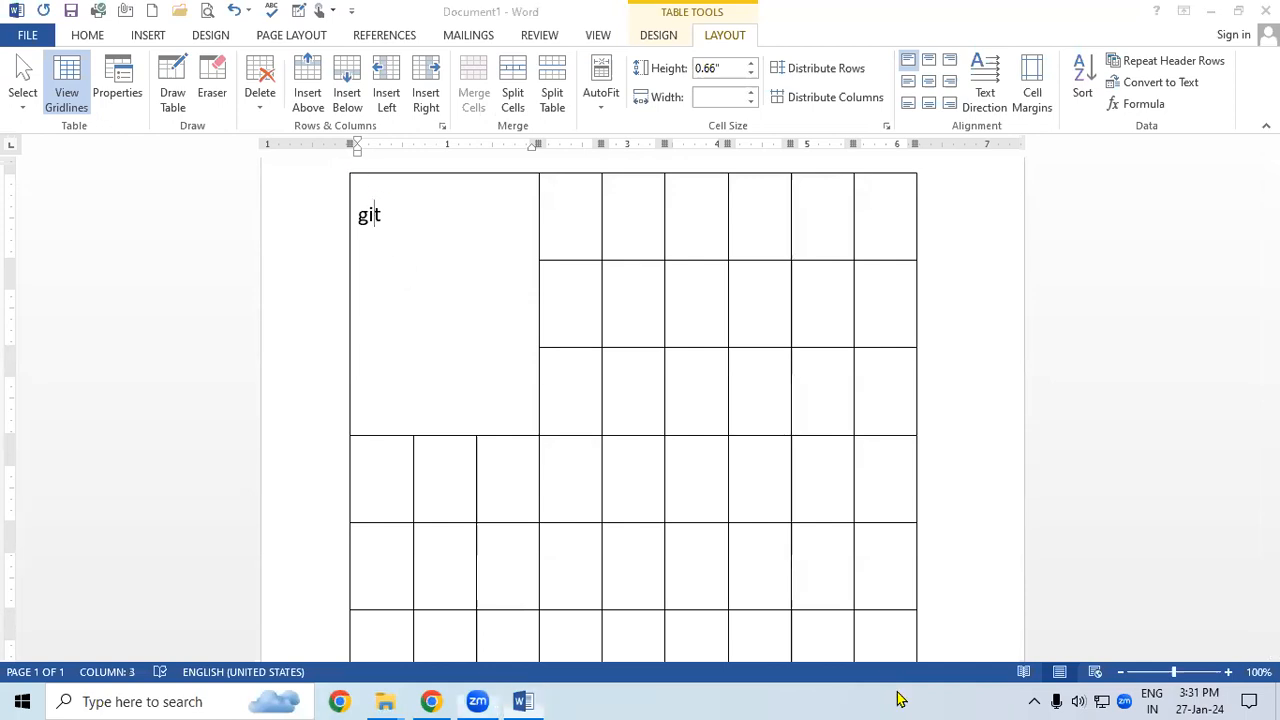
{"action": "left_click_drag", "start_coordinate": [346, 218], "coordinate": [357, 218]}
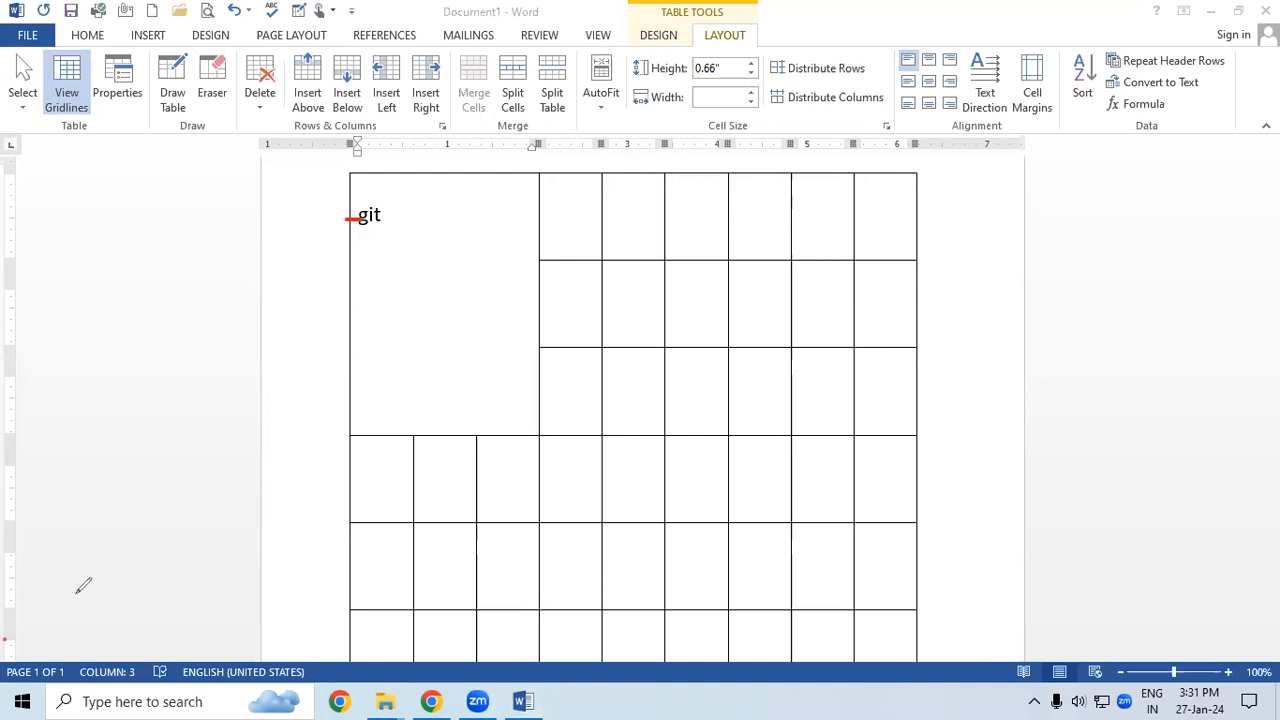
{"action": "key", "text": "Escape"}
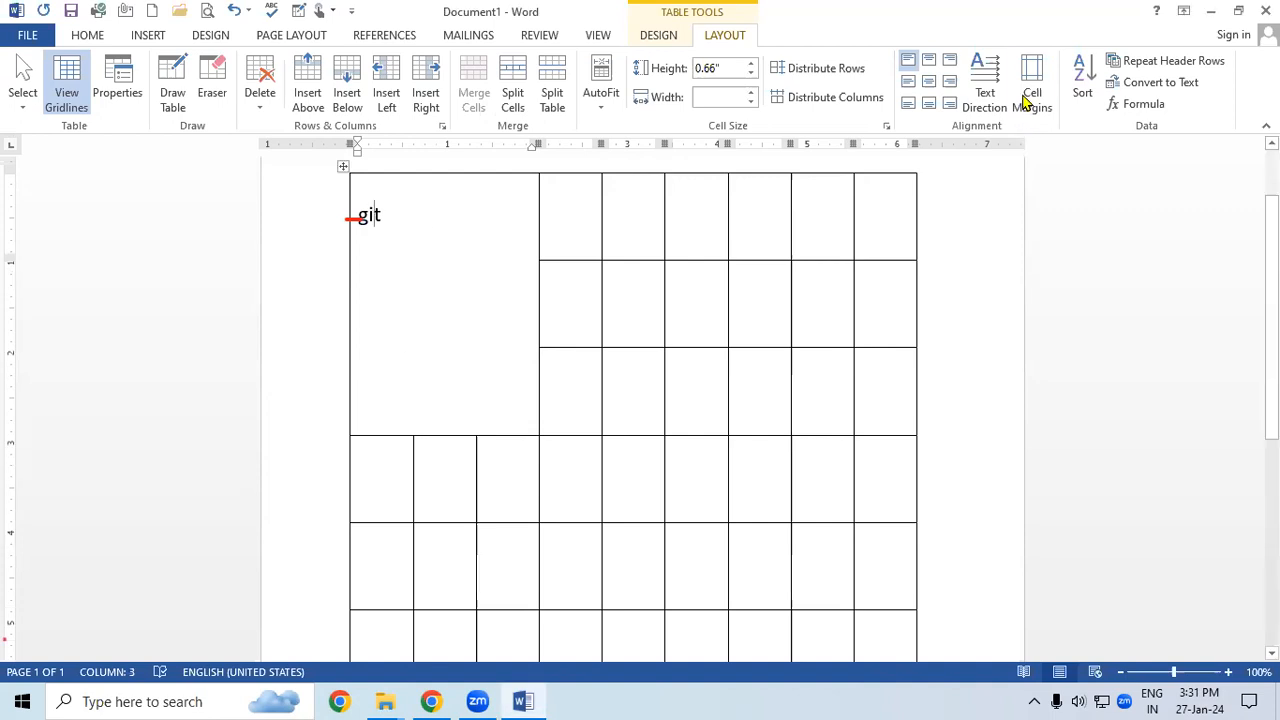
Set the table's default left cell margin to 0.3 inches.
{"action": "left_click", "coordinate": [1030, 95]}
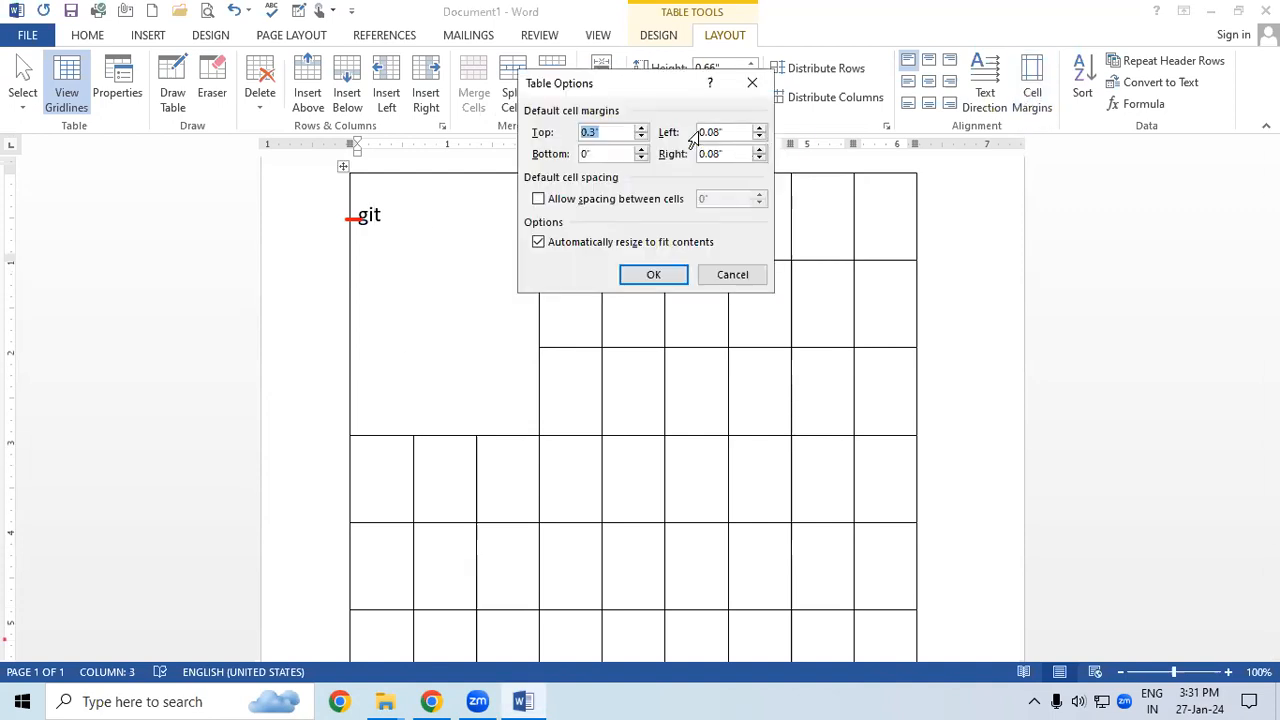
{"action": "double_click", "coordinate": [720, 131]}
{"action": "type", "text": "0"}
{"action": "left_click", "coordinate": [759, 128]}
{"action": "left_click", "coordinate": [759, 139]}
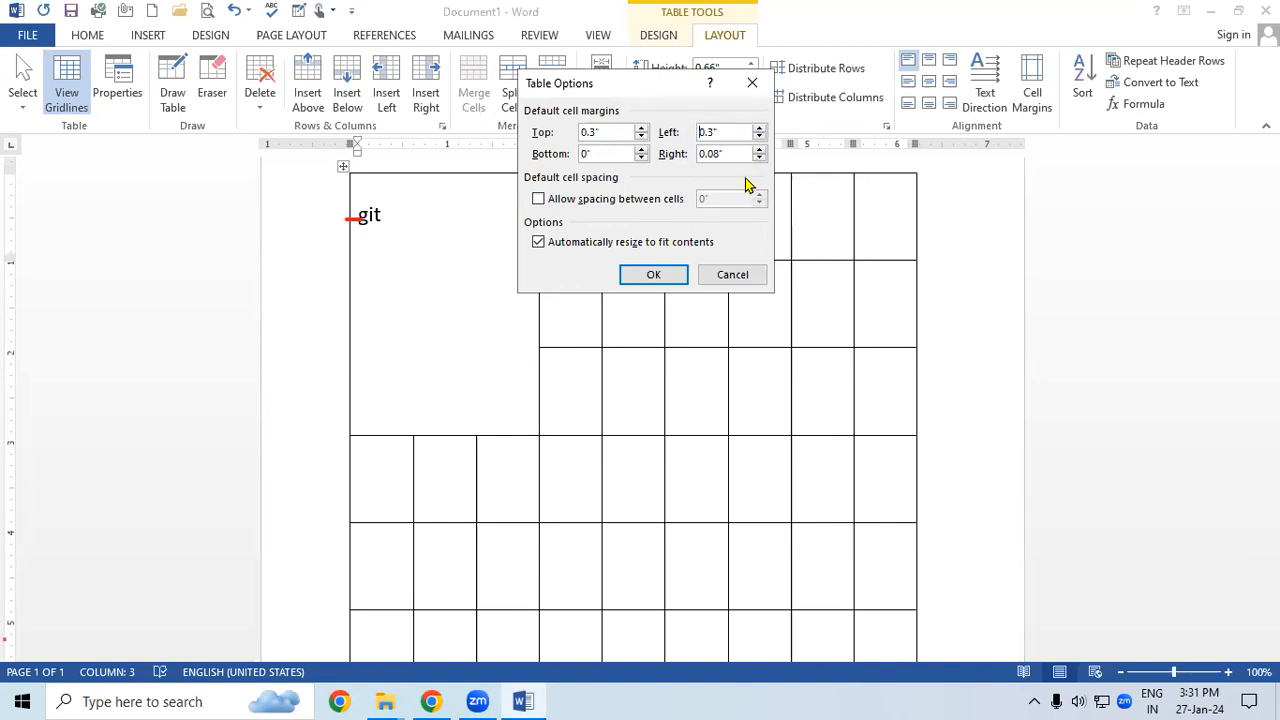
{"action": "left_click", "coordinate": [660, 276]}
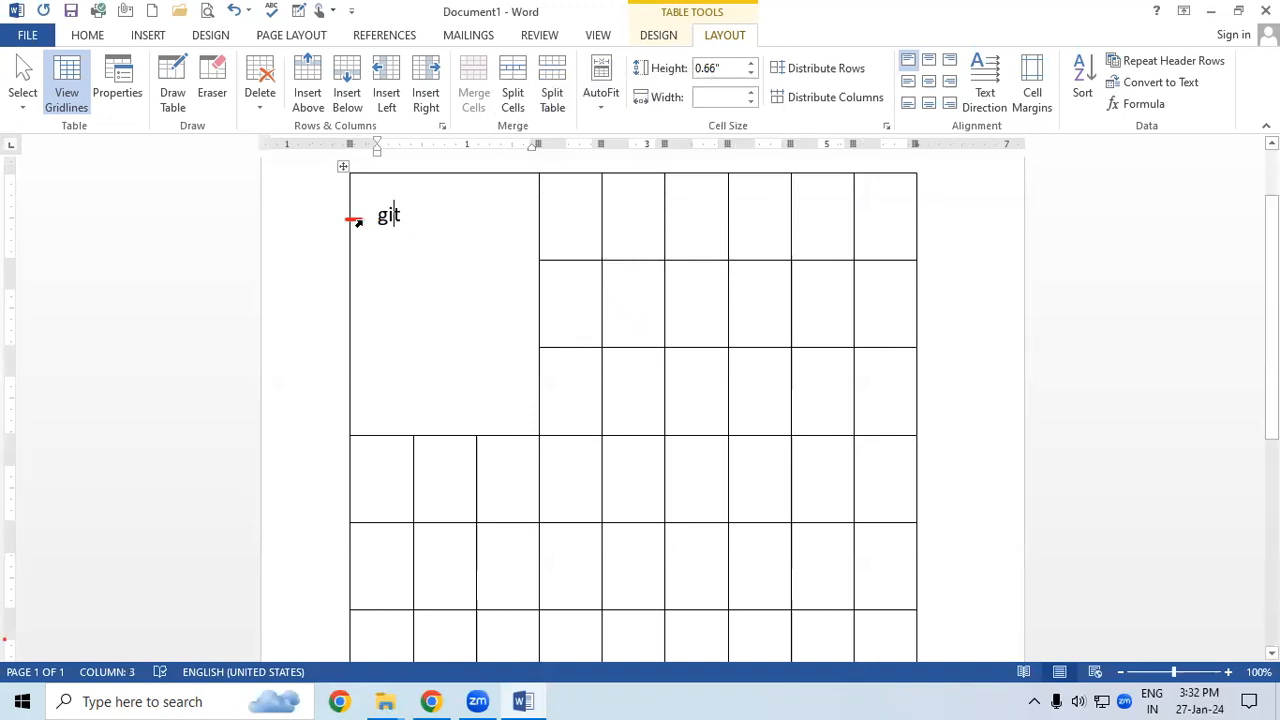
Align the "git" text to the merged cell's bottom-left and raise the default bottom cell margin to about 0.2 inches.
{"action": "left_click_drag", "start_coordinate": [408, 214], "coordinate": [360, 226]}
{"action": "left_click", "coordinate": [907, 104]}
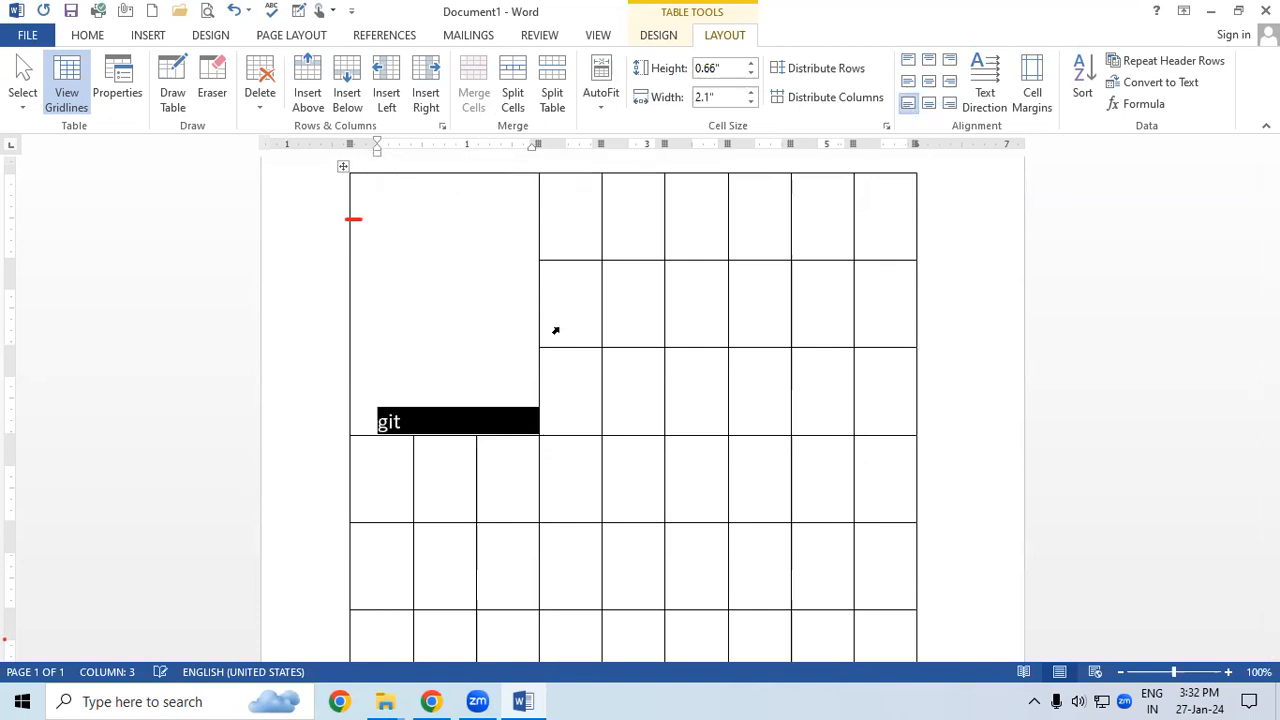
{"action": "left_click", "coordinate": [436, 427]}
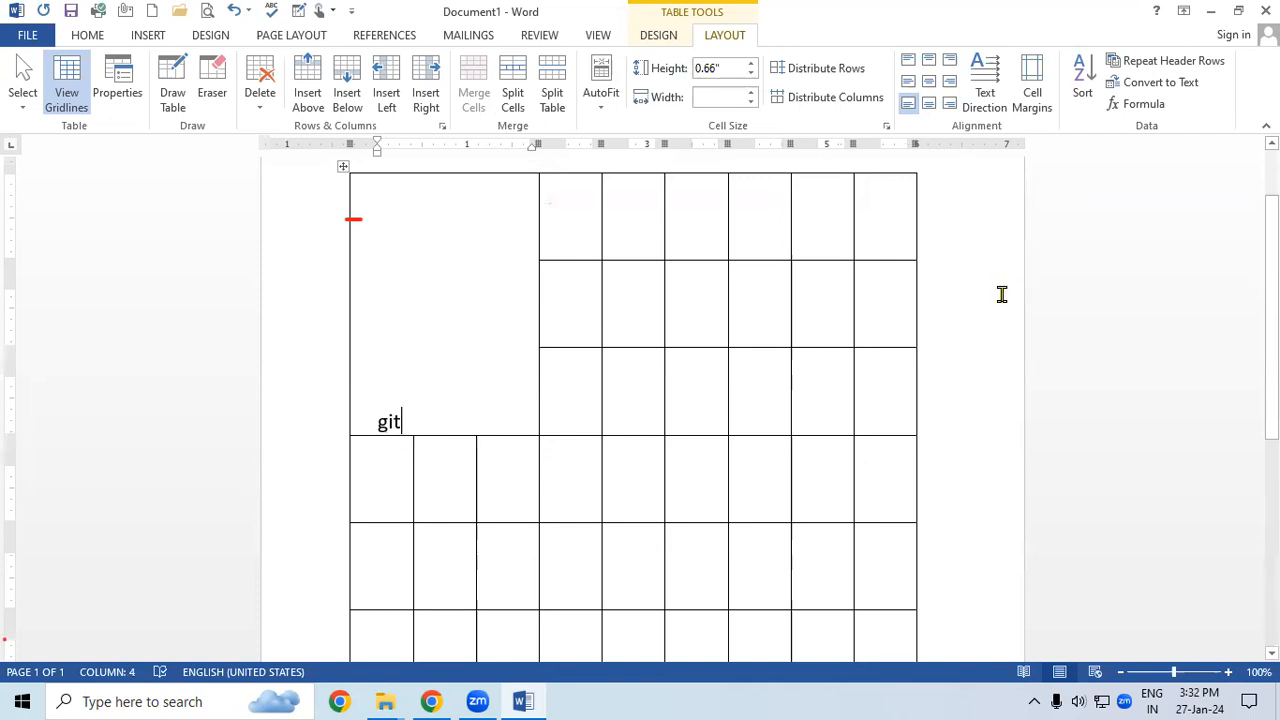
{"action": "left_click", "coordinate": [1020, 62]}
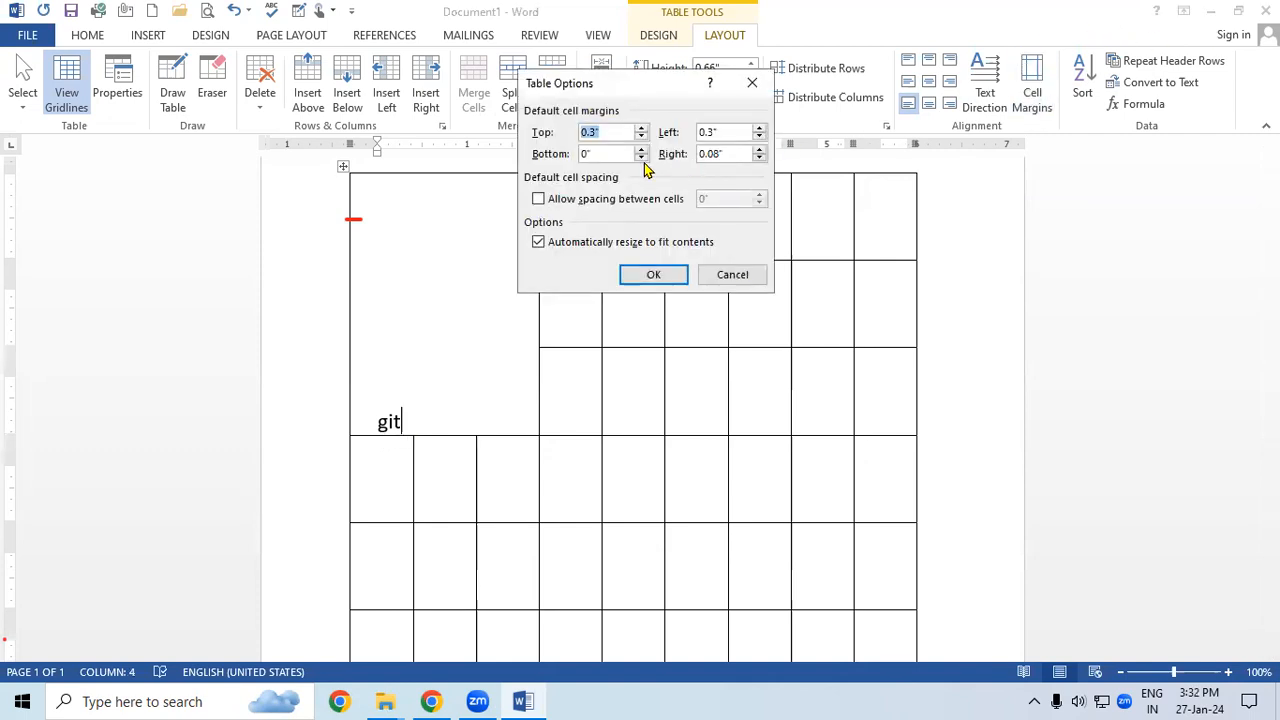
{"action": "left_click", "coordinate": [611, 158]}
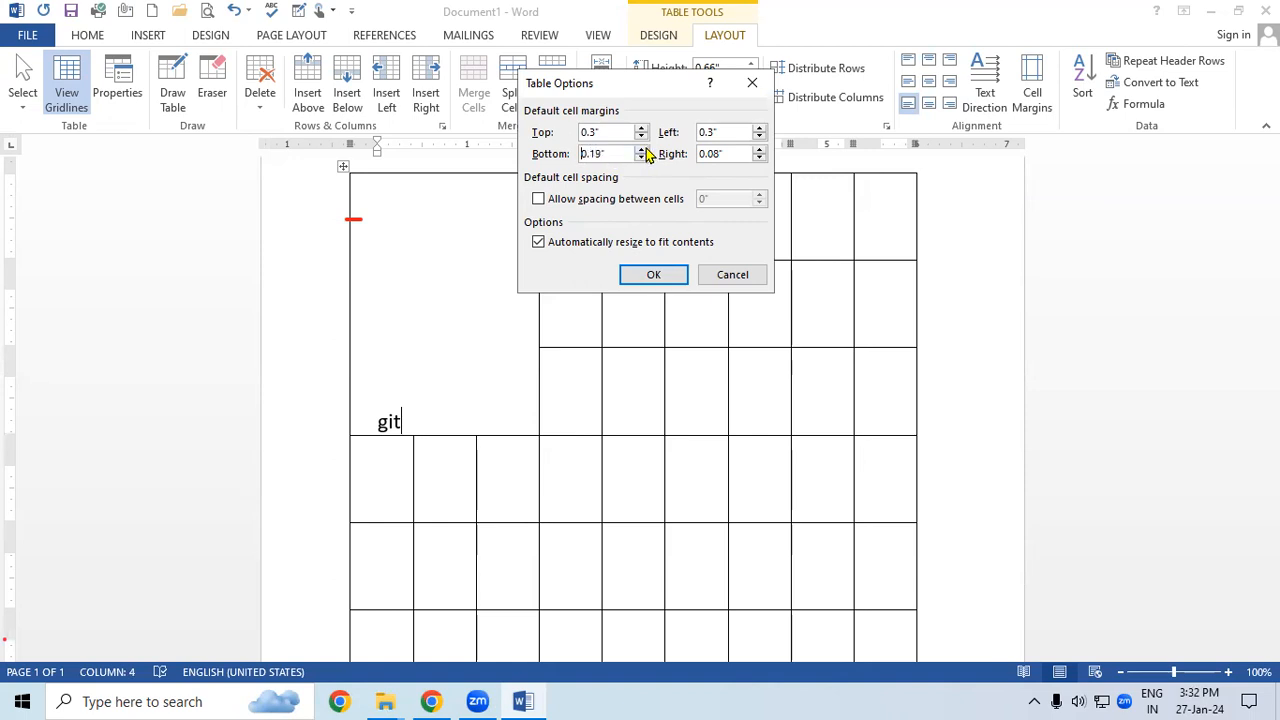
{"action": "left_click", "coordinate": [631, 272]}
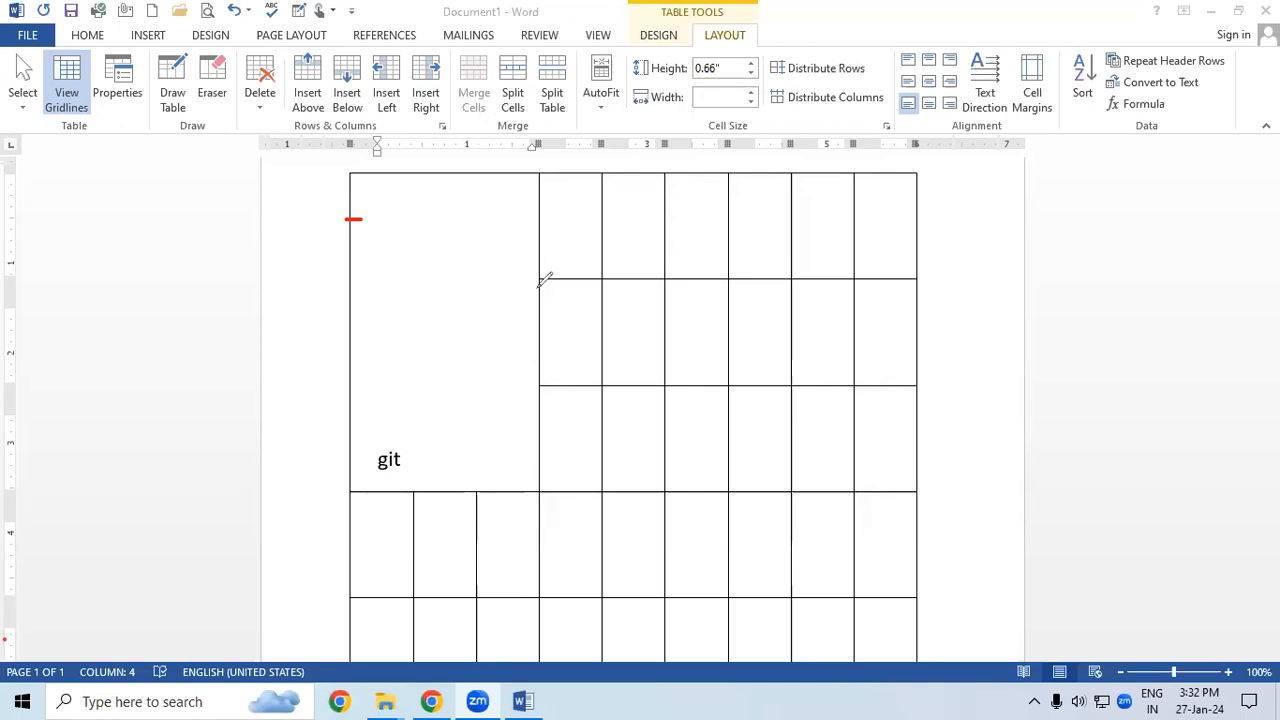
Mark a second-row cell's edge and circle the Cell Margins tool in red, and clear the markings.
{"action": "left_click_drag", "start_coordinate": [540, 285], "coordinate": [545, 386]}
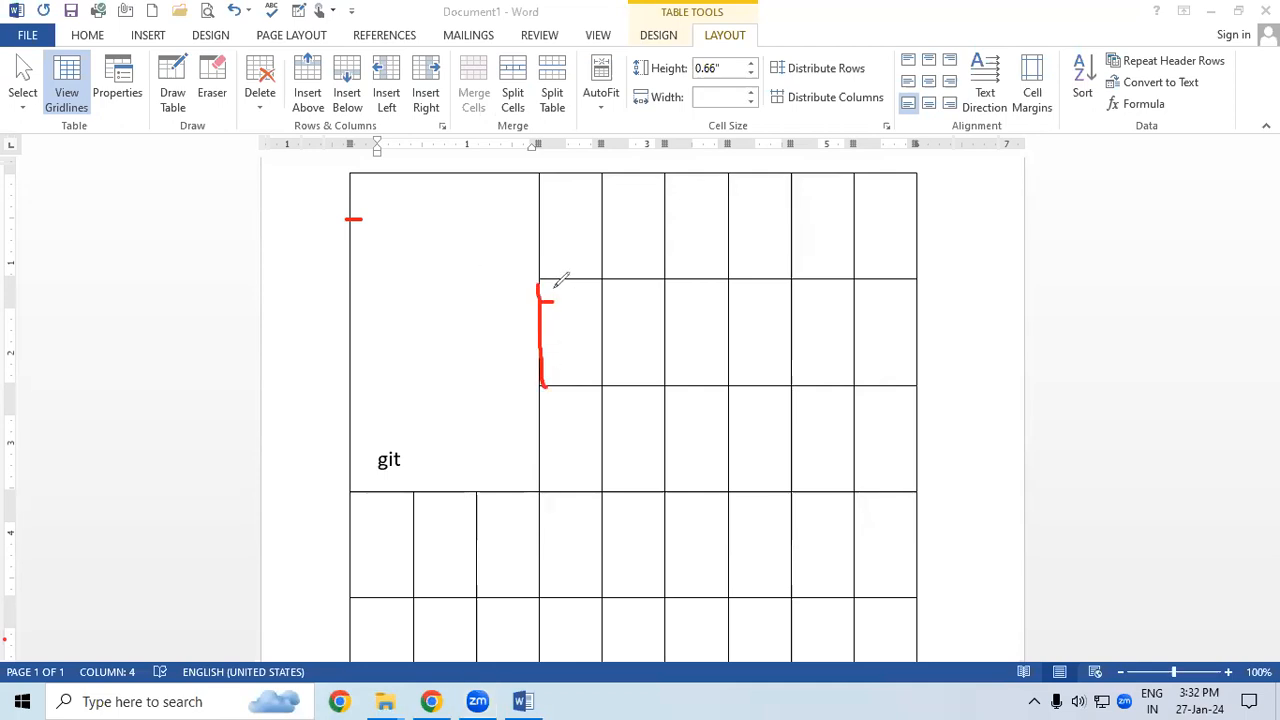
{"action": "left_click_drag", "start_coordinate": [556, 285], "coordinate": [555, 316]}
{"action": "mouse_move", "coordinate": [1030, 44]}
{"action": "left_mouse_down"}
{"action": "mouse_move", "coordinate": [1020, 100]}
{"action": "mouse_move", "coordinate": [1068, 52]}
{"action": "mouse_move", "coordinate": [1036, 48]}
{"action": "left_mouse_up"}
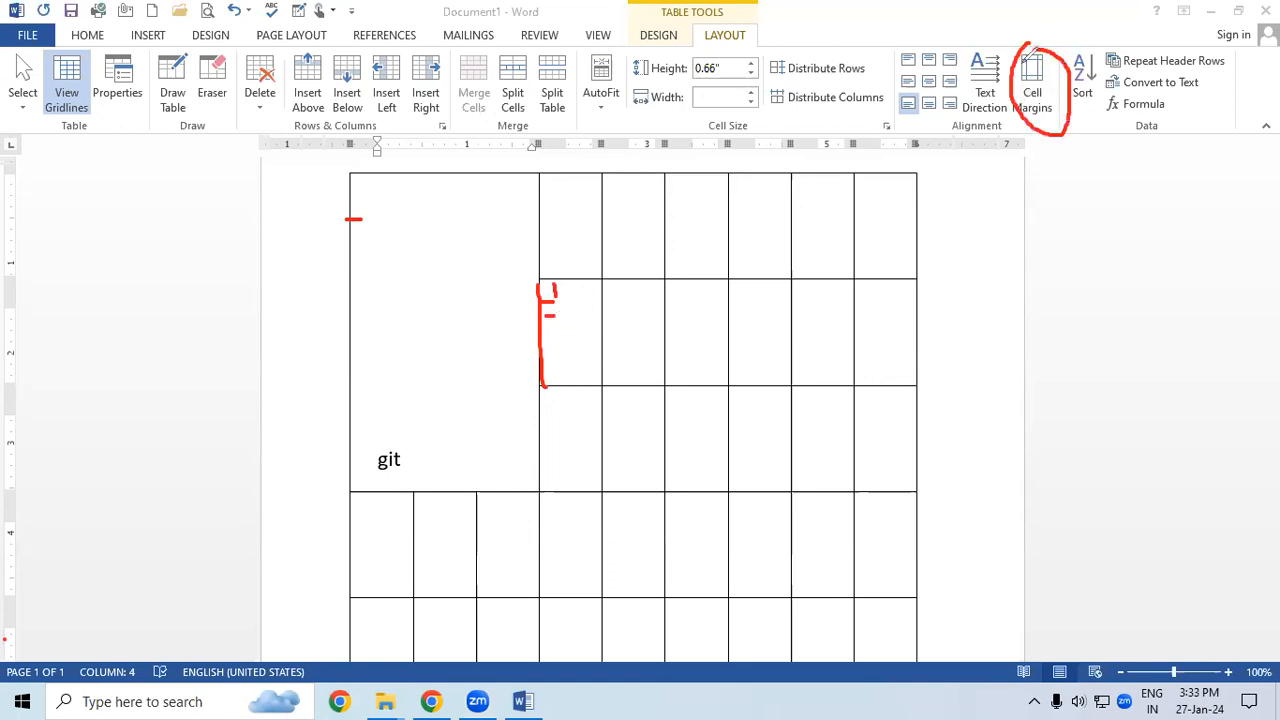
{"action": "key", "text": "Escape"}
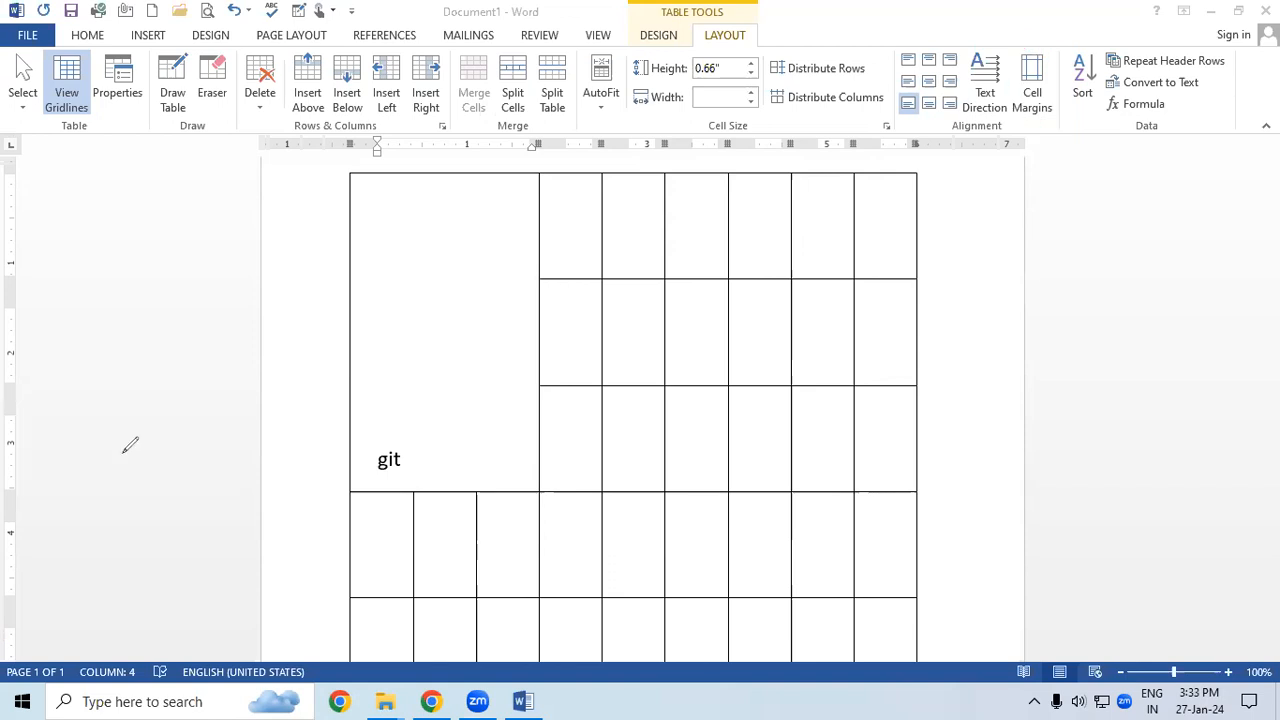
Undo the margin, alignment, text, merging and sizing changes back to the plain, empty nine-column table.
{"action": "left_click", "coordinate": [498, 351]}
{"action": "key", "text": "ctrl+z"}
{"action": "key", "text": "ctrl+z"}
{"action": "key", "text": "ctrl+z"}
{"action": "key", "text": "ctrl+z"}
{"action": "key", "text": "ctrl+z"}
{"action": "key", "text": "ctrl+z"}
{"action": "key", "text": "ctrl+z"}
{"action": "key", "text": "ctrl+z"}
{"action": "key", "text": "ctrl+z"}
{"action": "key", "text": "ctrl+z"}
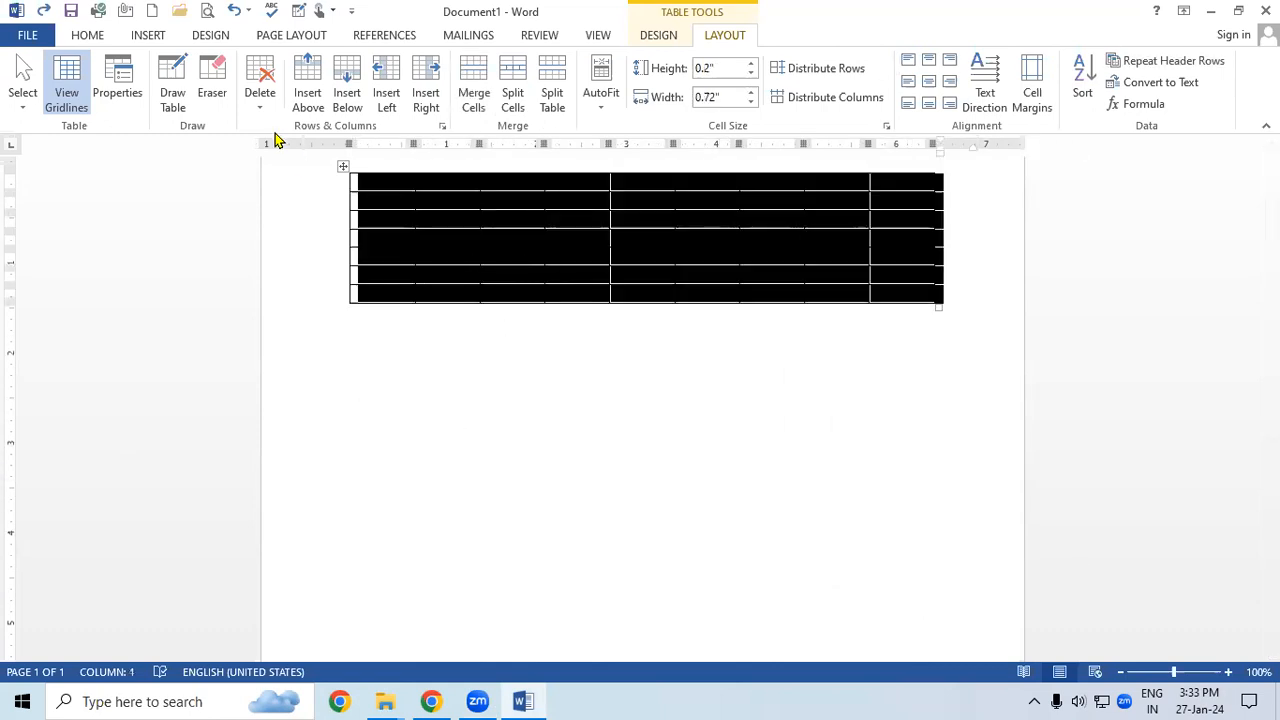
Fill the first column from the top row down with the letters D, C, A, B, F, E and G.
{"action": "left_click", "coordinate": [411, 229]}
{"action": "left_click", "coordinate": [387, 183]}
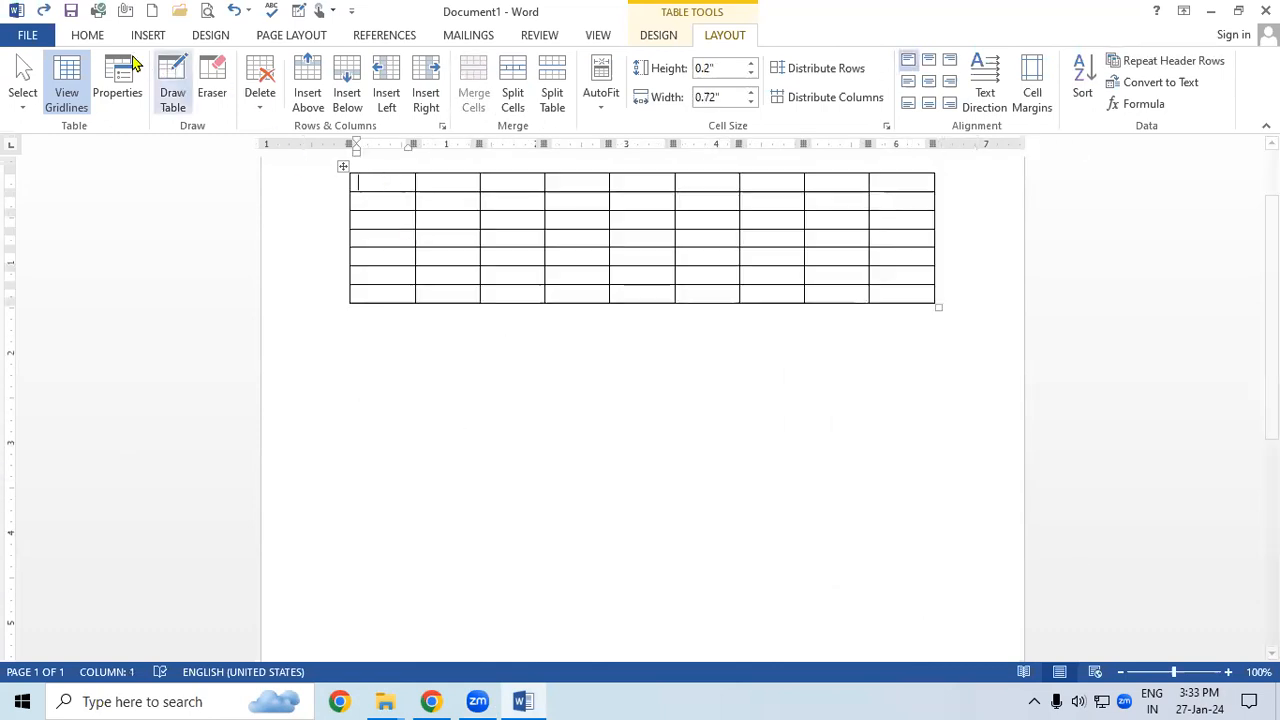
{"action": "left_click", "coordinate": [92, 37]}
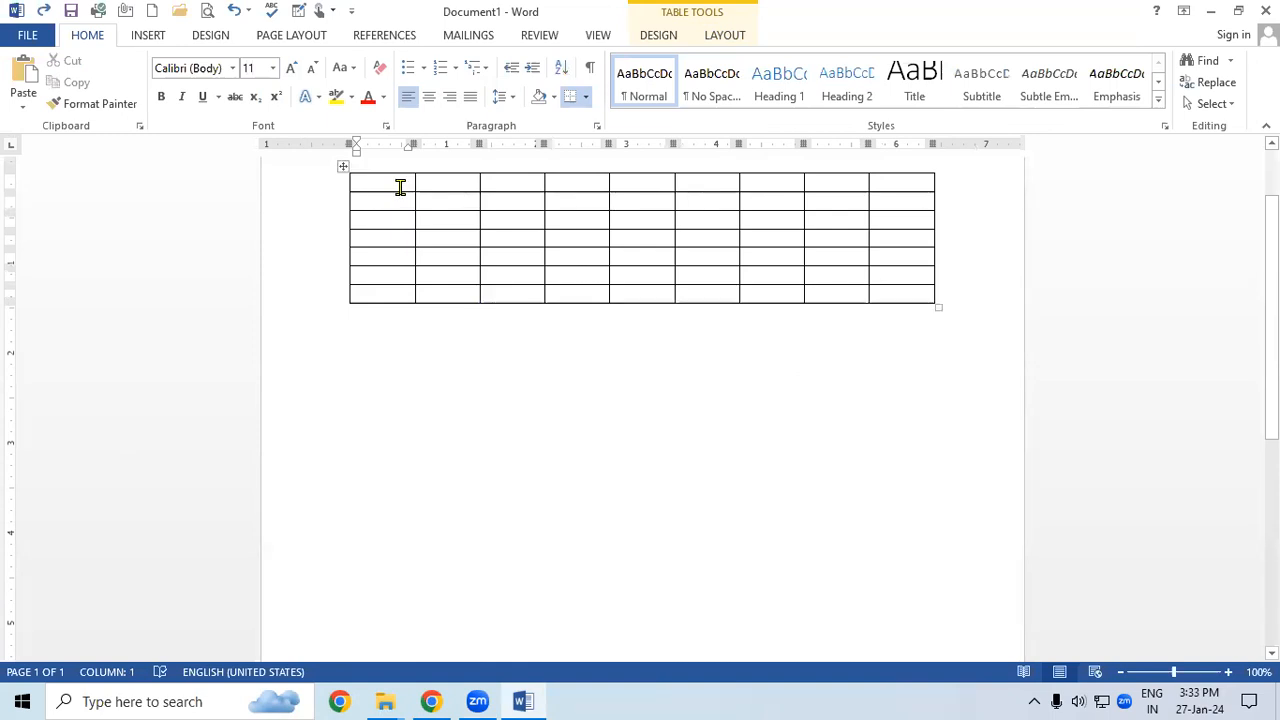
{"action": "type", "text": "D"}
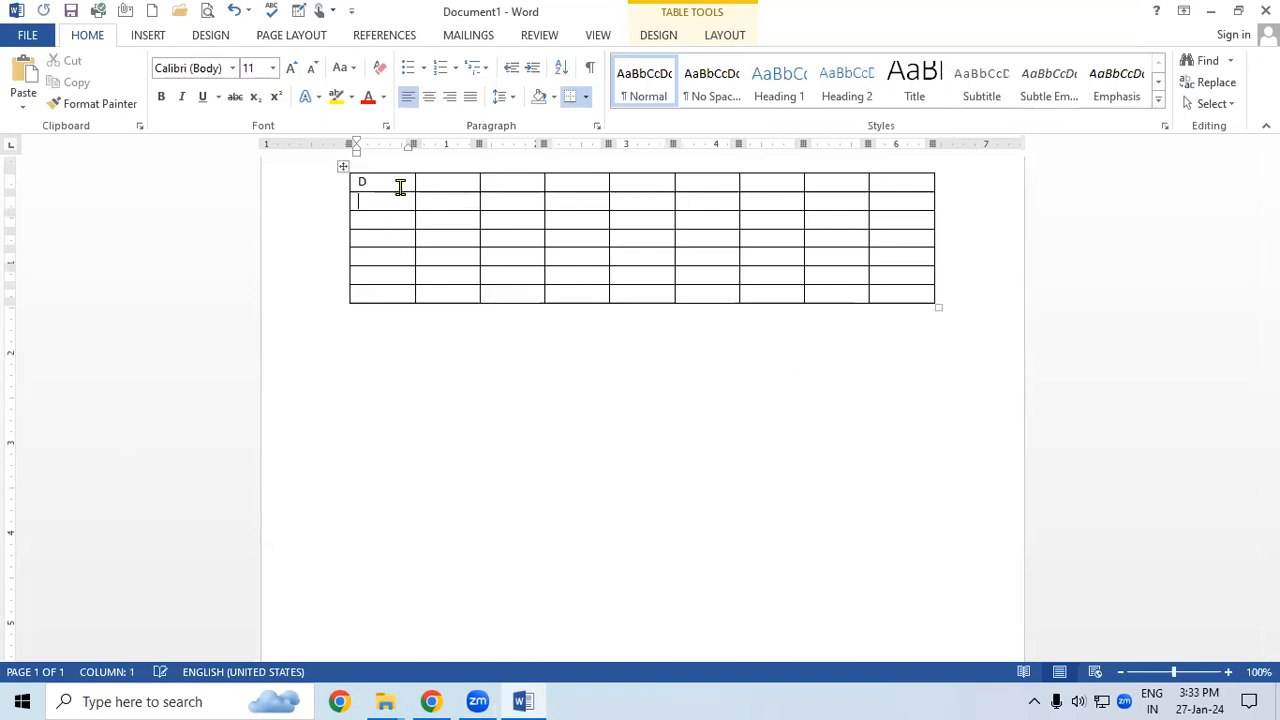
{"action": "key", "text": "Down"}
{"action": "type", "text": "CA"}
{"action": "key", "text": "Down"}
{"action": "type", "text": "B"}
{"action": "key", "text": "Down"}
{"action": "type", "text": "F"}
{"action": "key", "text": "Down"}
{"action": "type", "text": "E"}
{"action": "type", "text": "G"}
{"action": "key", "text": "Down"}
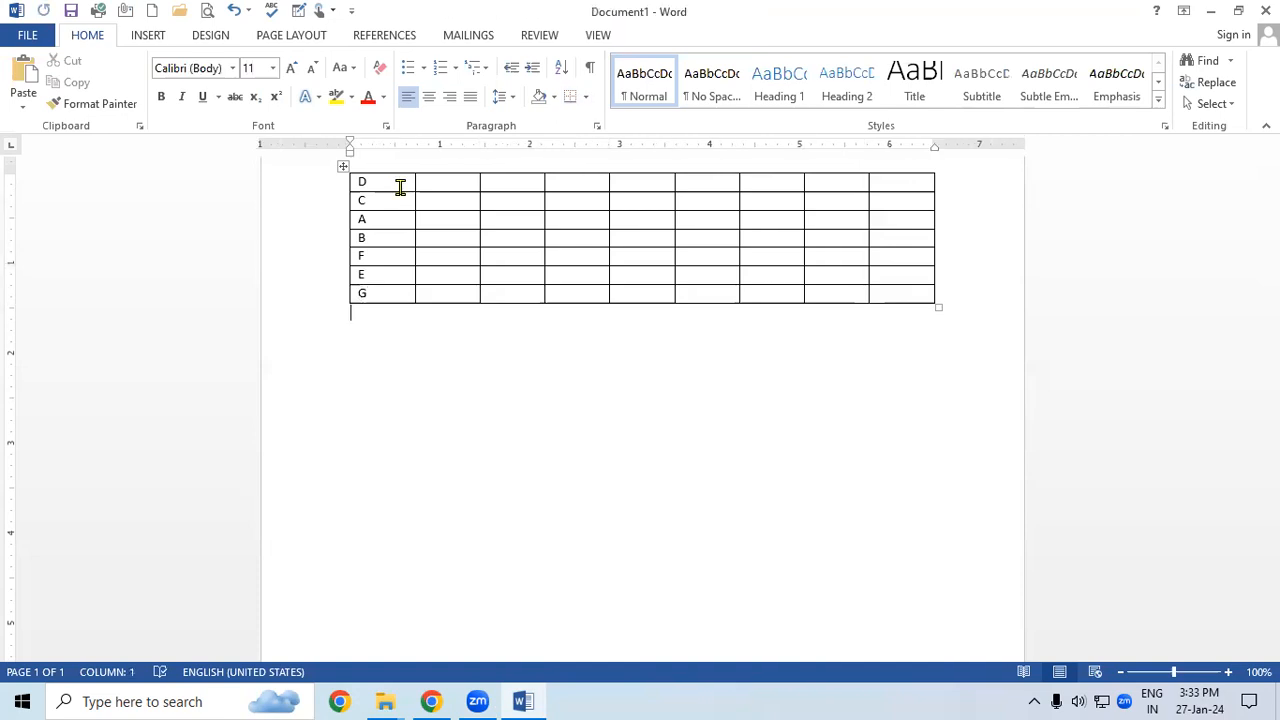
Sort the first column's letters as text in ascending order with no header row, and check the new order.
{"action": "left_click_drag", "start_coordinate": [372, 182], "coordinate": [367, 304]}
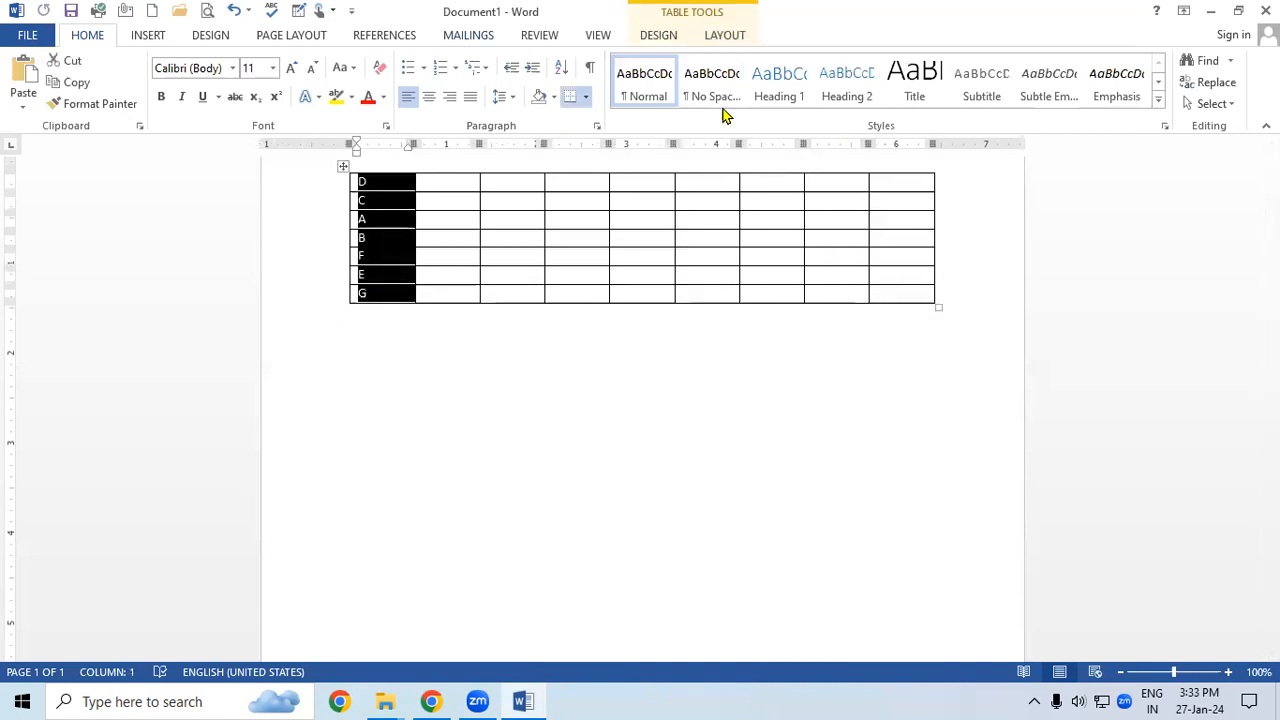
{"action": "left_click", "coordinate": [739, 37]}
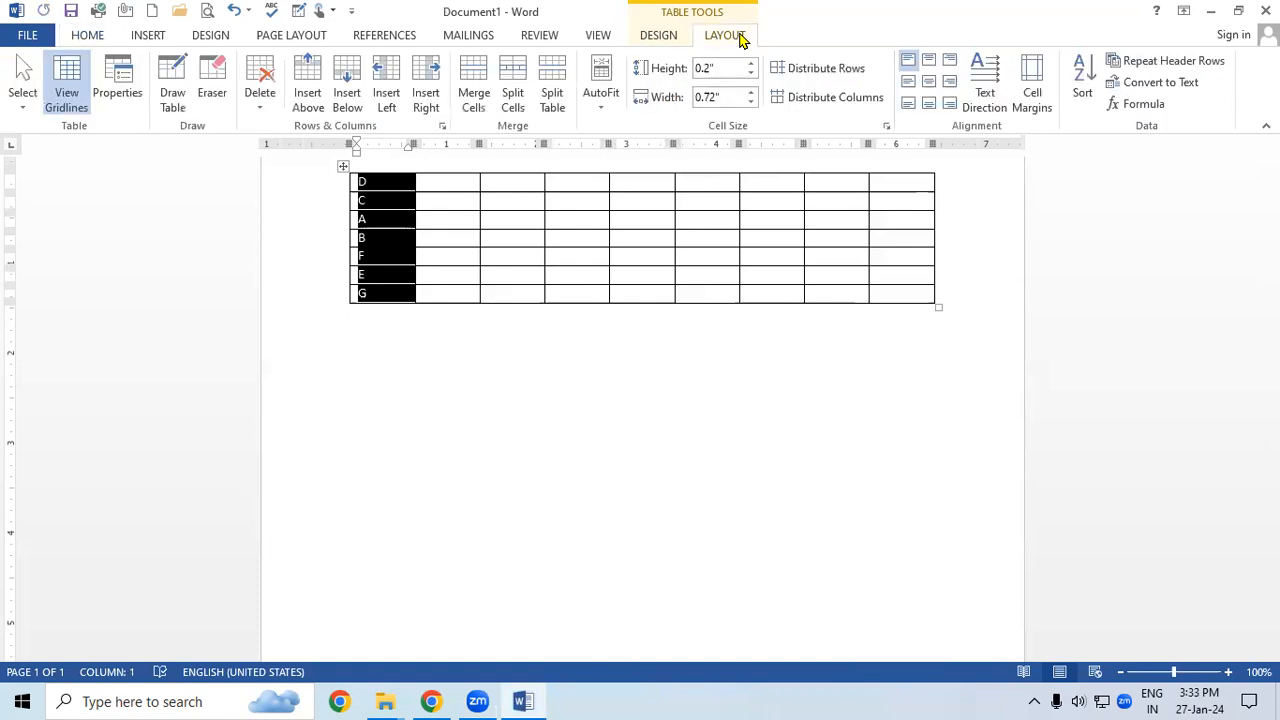
{"action": "left_click", "coordinate": [1084, 98]}
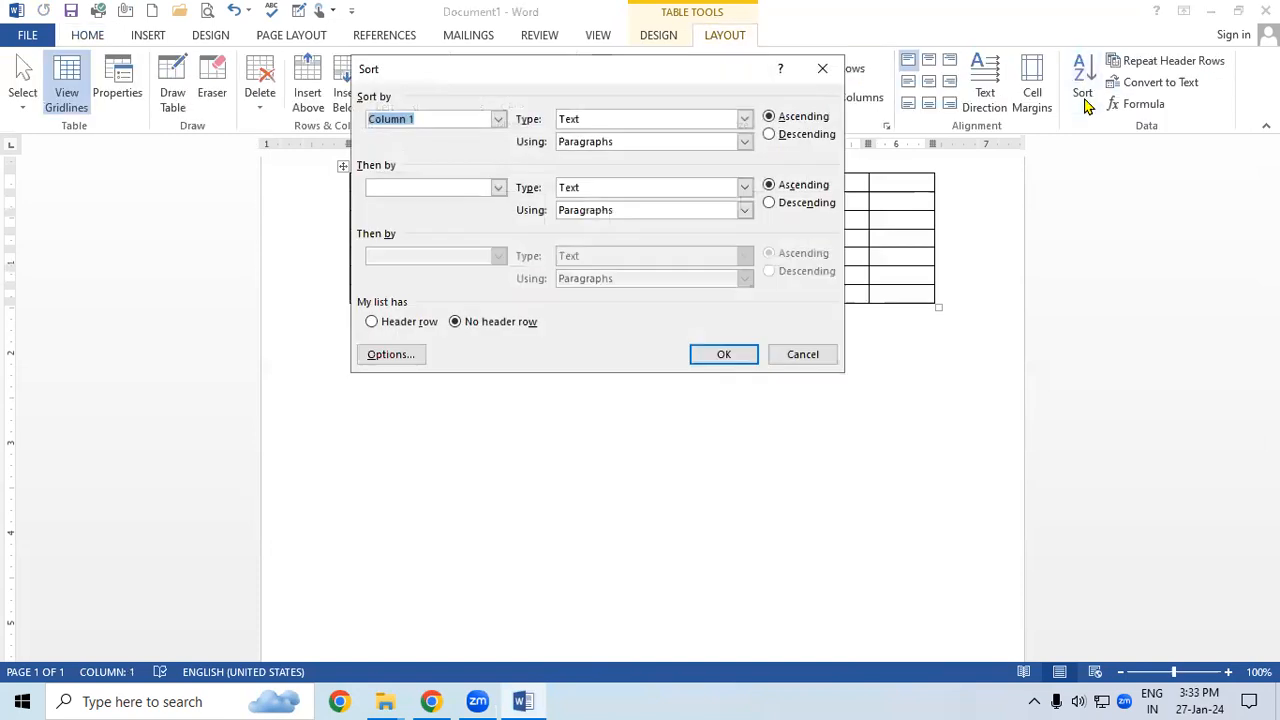
{"action": "left_click", "coordinate": [795, 117]}
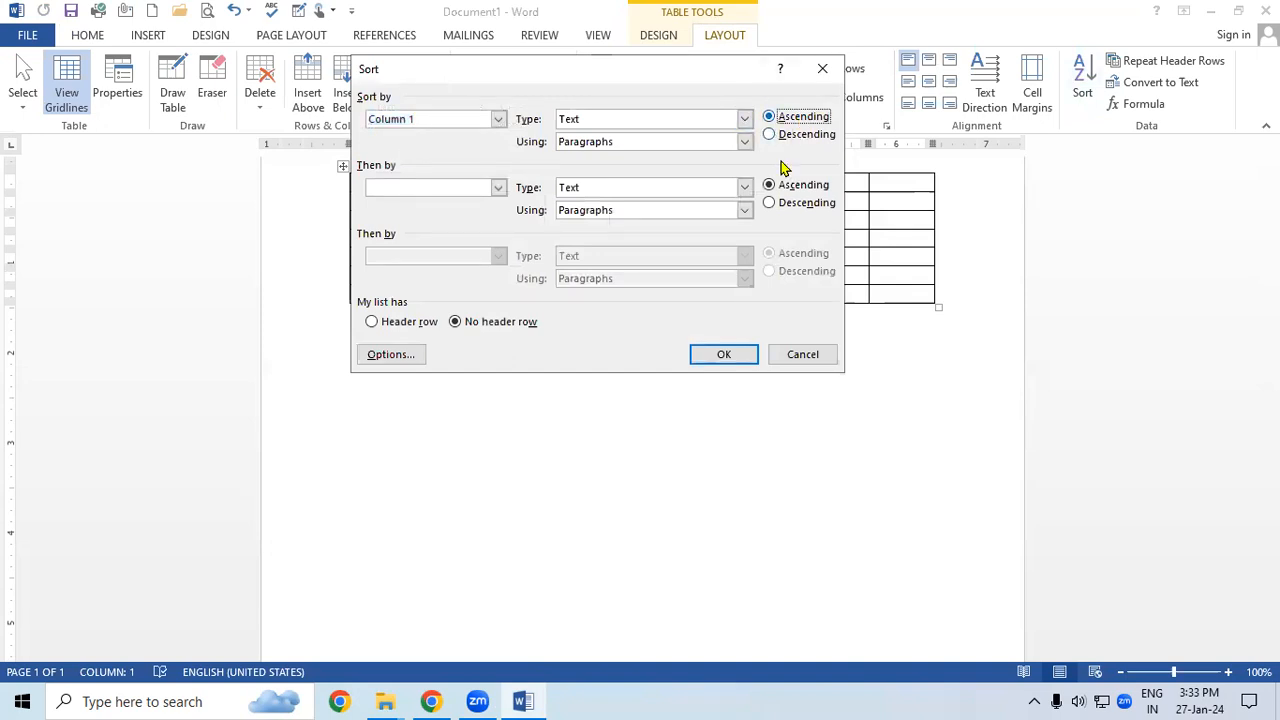
{"action": "left_click", "coordinate": [724, 354]}
{"action": "left_click", "coordinate": [434, 220]}
{"action": "left_click_drag", "start_coordinate": [391, 180], "coordinate": [378, 276]}
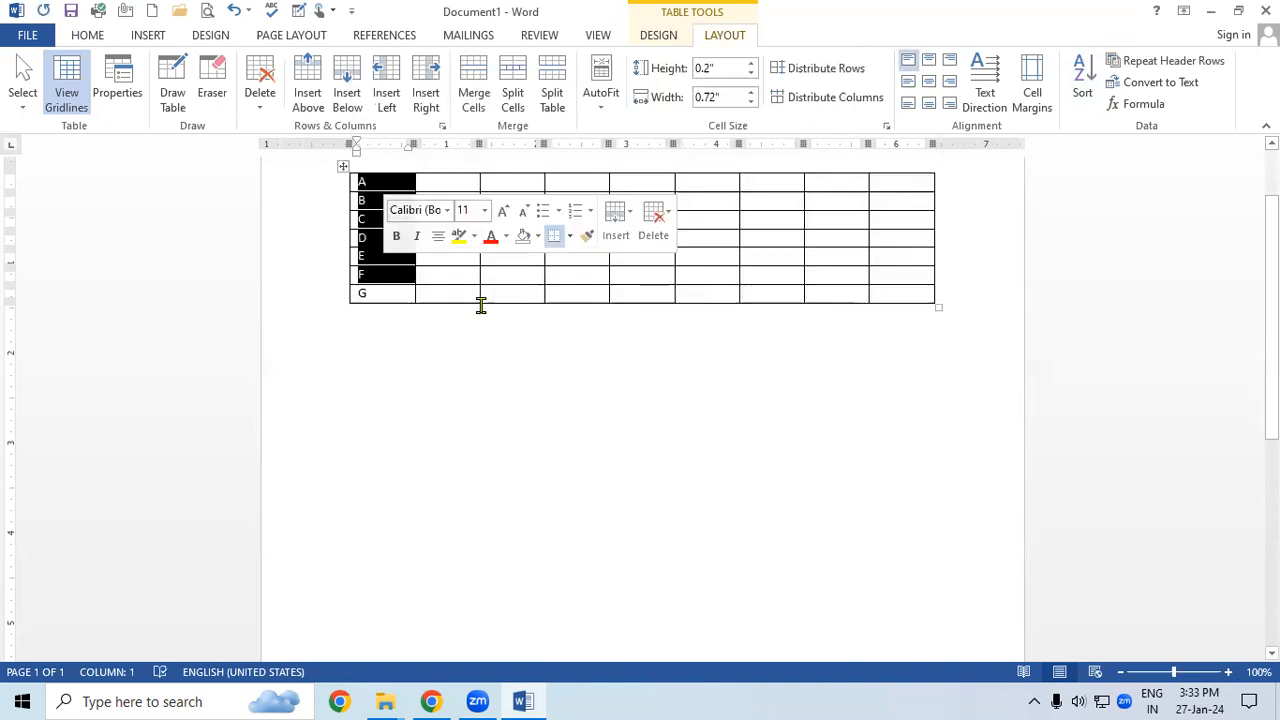
{"action": "left_click", "coordinate": [522, 273]}
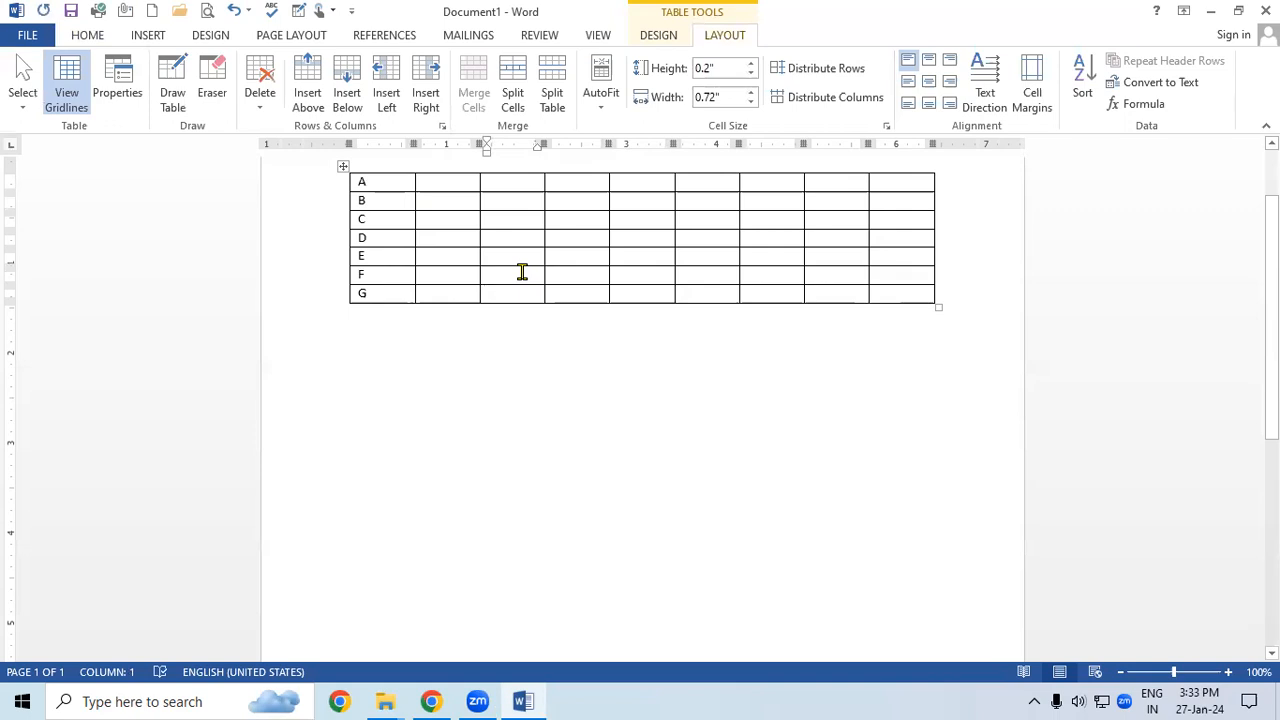
Replace the first column's letters with the numbers 3, 2, 4, 1, 6, 5 and 7 from top to bottom.
{"action": "left_click_drag", "start_coordinate": [363, 291], "coordinate": [358, 165]}
{"action": "key", "text": "Delete"}
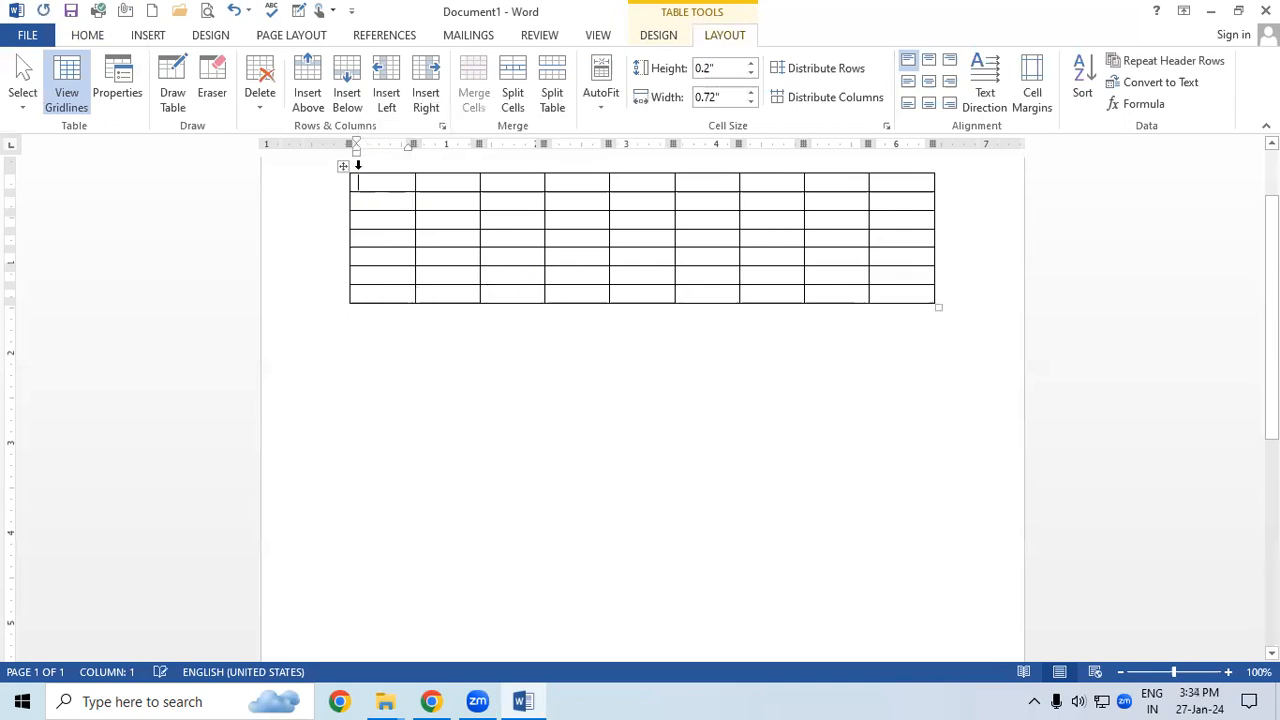
{"action": "type", "text": "3"}
{"action": "key", "text": "Down"}
{"action": "type", "text": "2"}
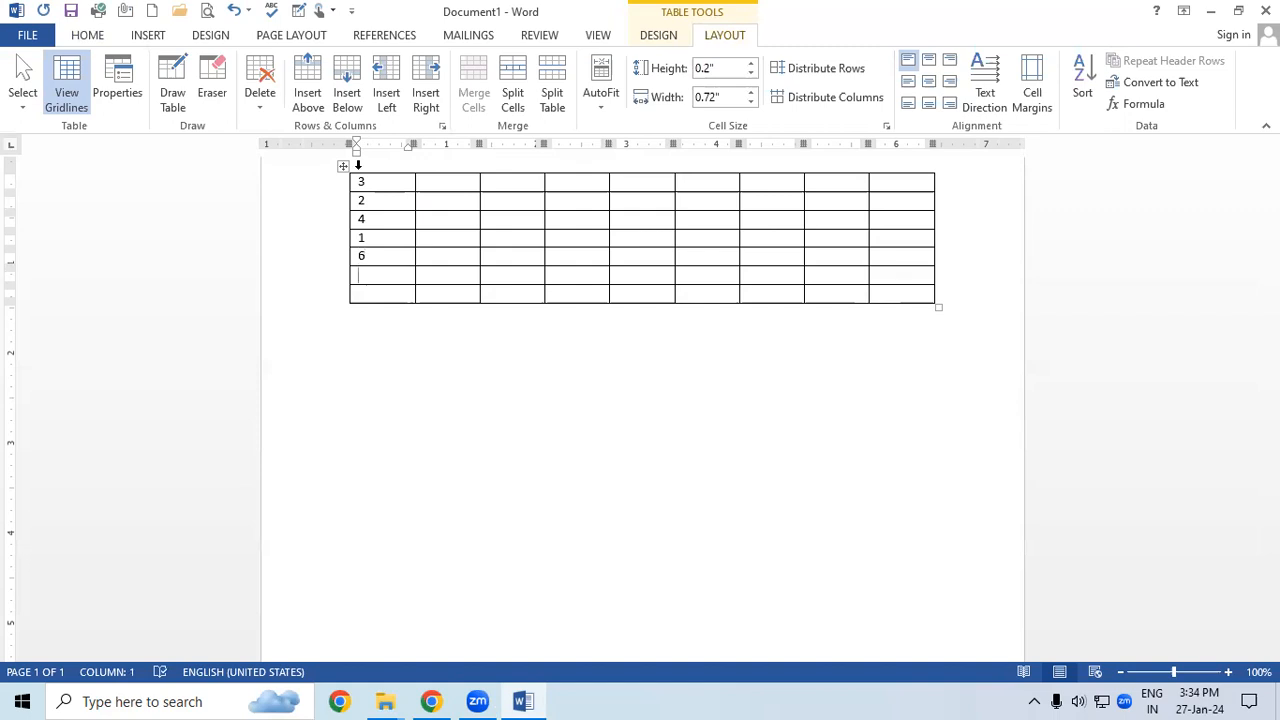
{"action": "key", "text": "Down"}
{"action": "type", "text": "7"}
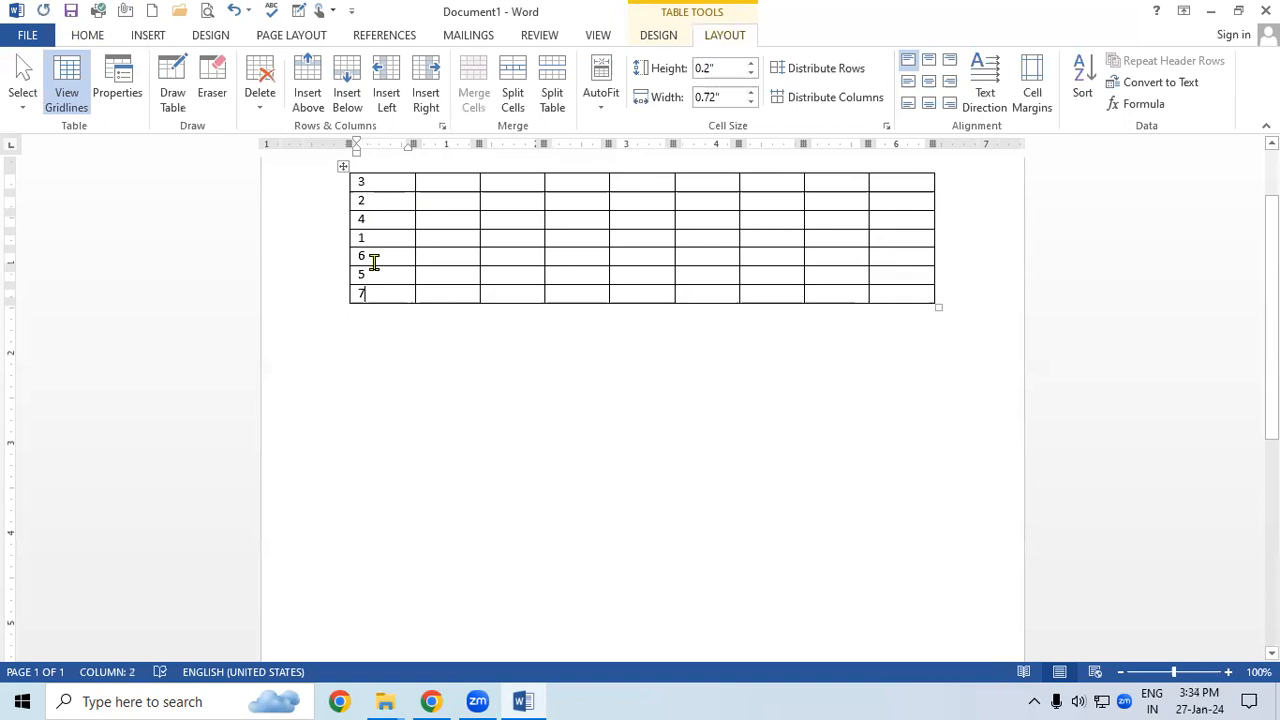
Sort the first column's numbers in ascending order with no header row, and check the result.
{"action": "left_click_drag", "start_coordinate": [372, 183], "coordinate": [374, 293]}
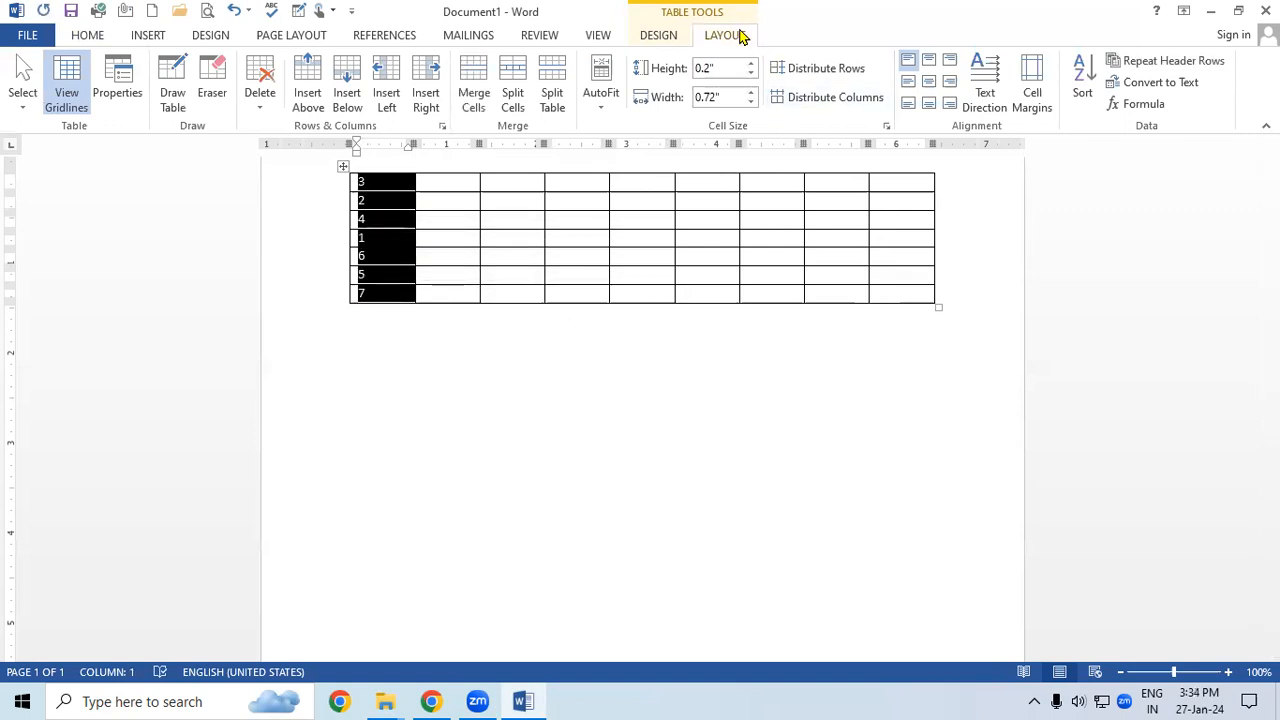
{"action": "left_click", "coordinate": [1083, 92]}
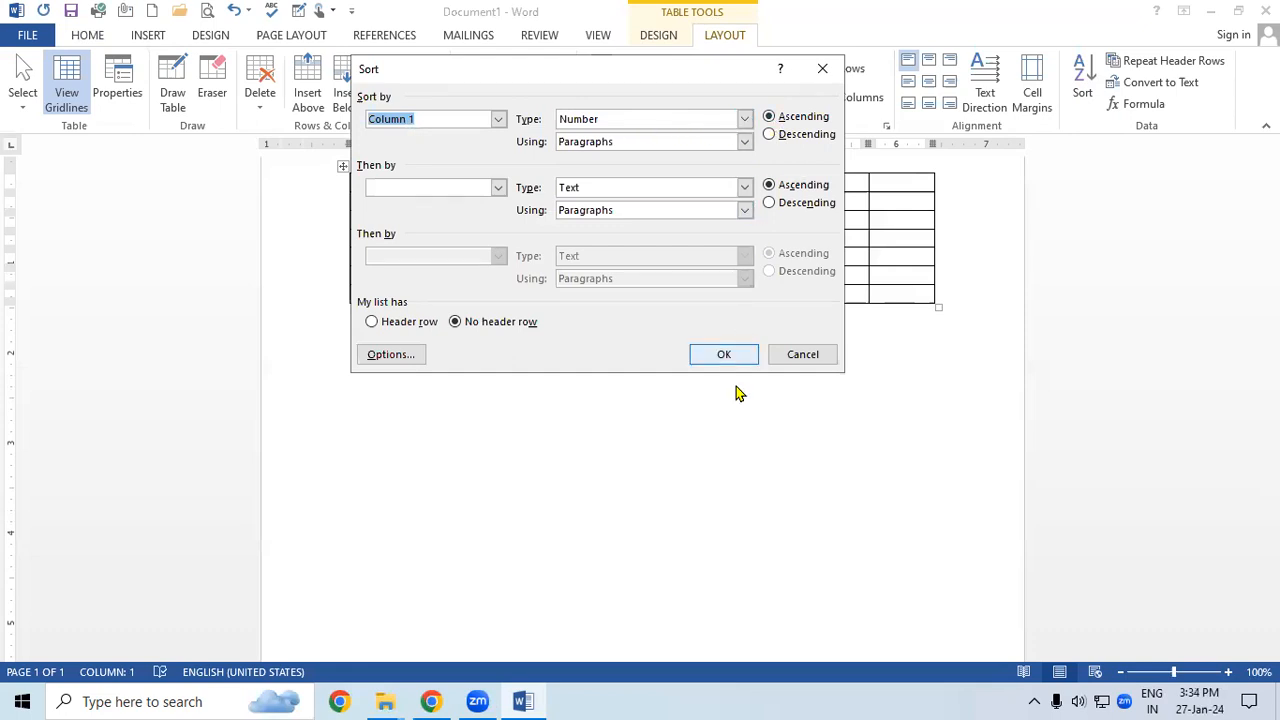
{"action": "left_click", "coordinate": [724, 358]}
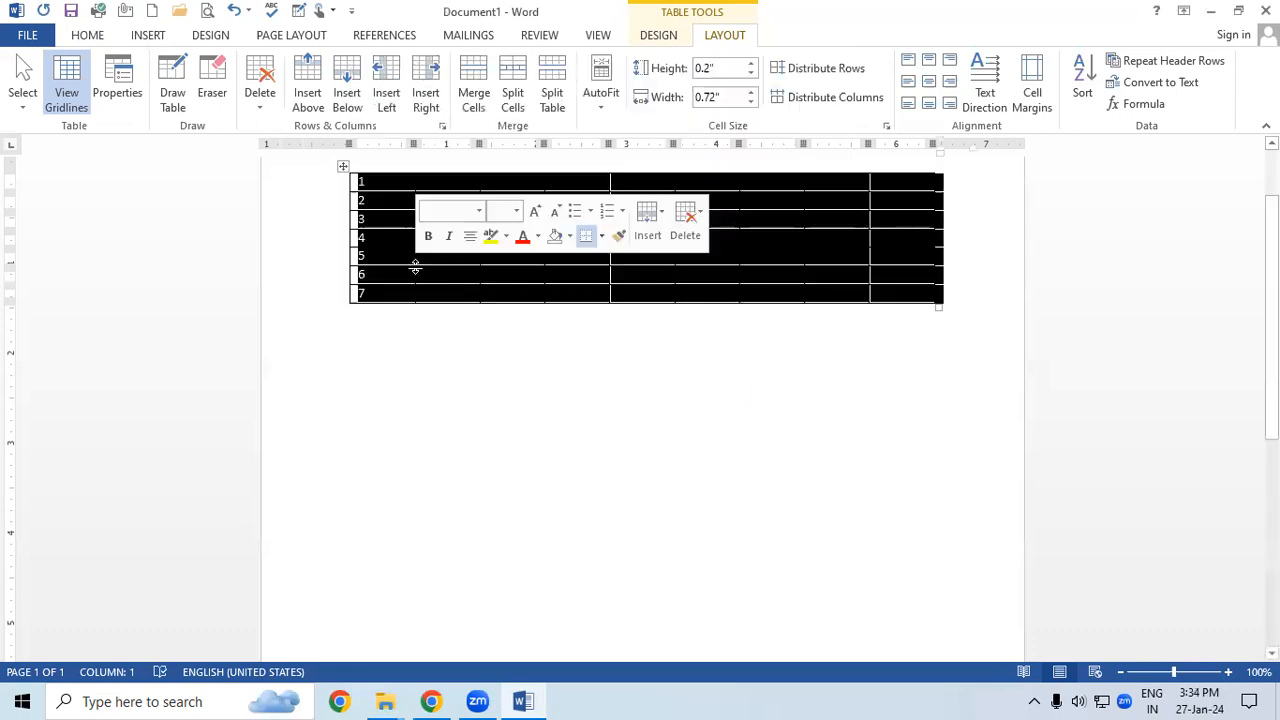
{"action": "left_click_drag", "start_coordinate": [363, 186], "coordinate": [370, 280]}
{"action": "left_click", "coordinate": [377, 293]}
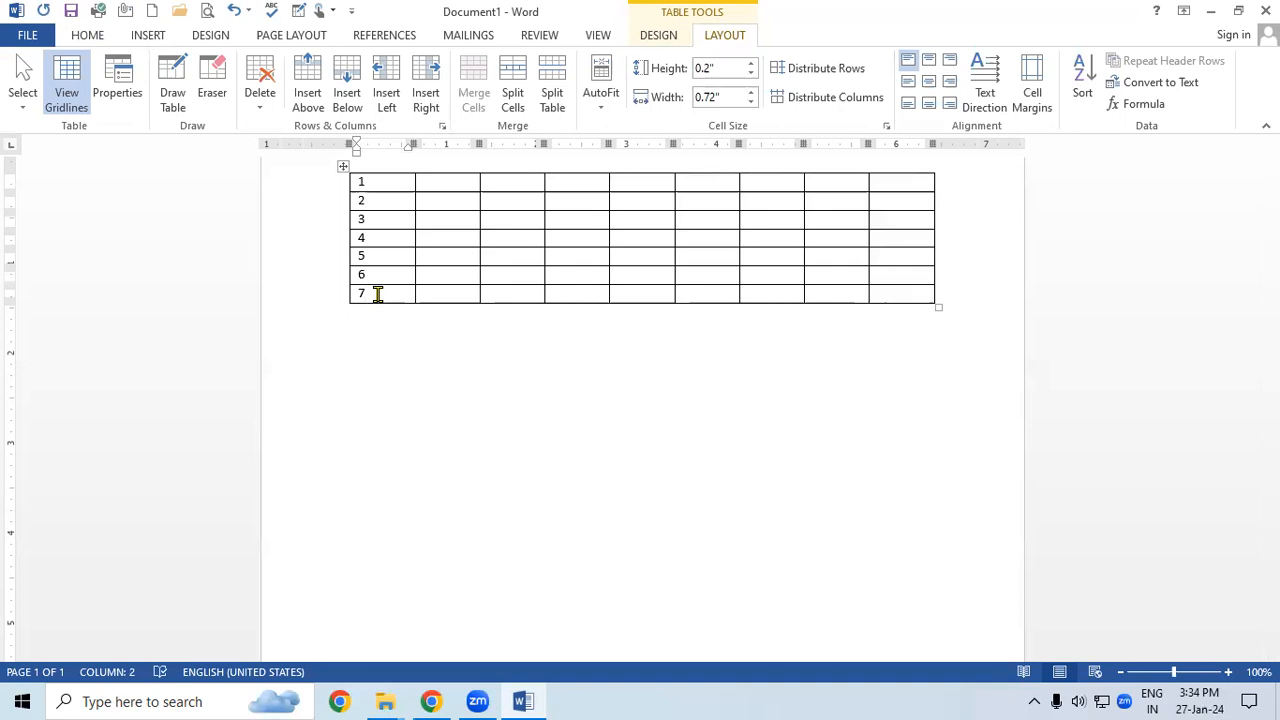
{"action": "key", "text": "ctrl+a"}
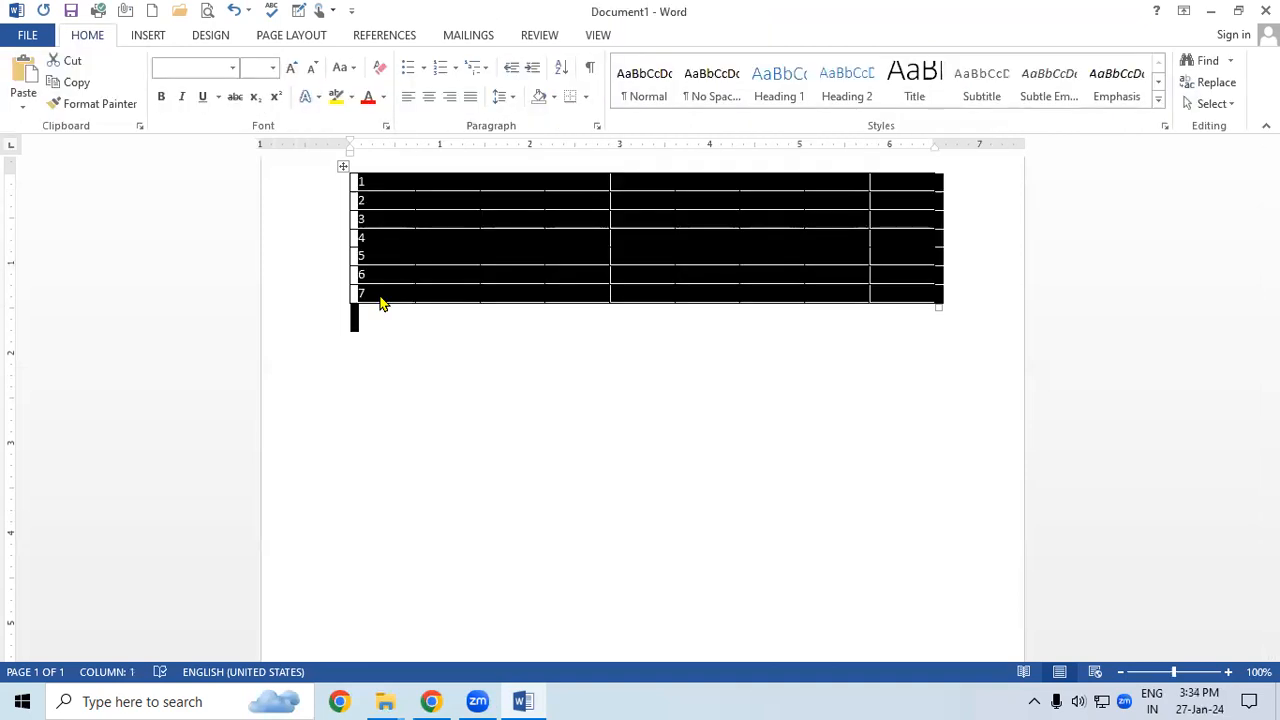
{"action": "key", "text": "Down"}
{"action": "left_click", "coordinate": [378, 294]}
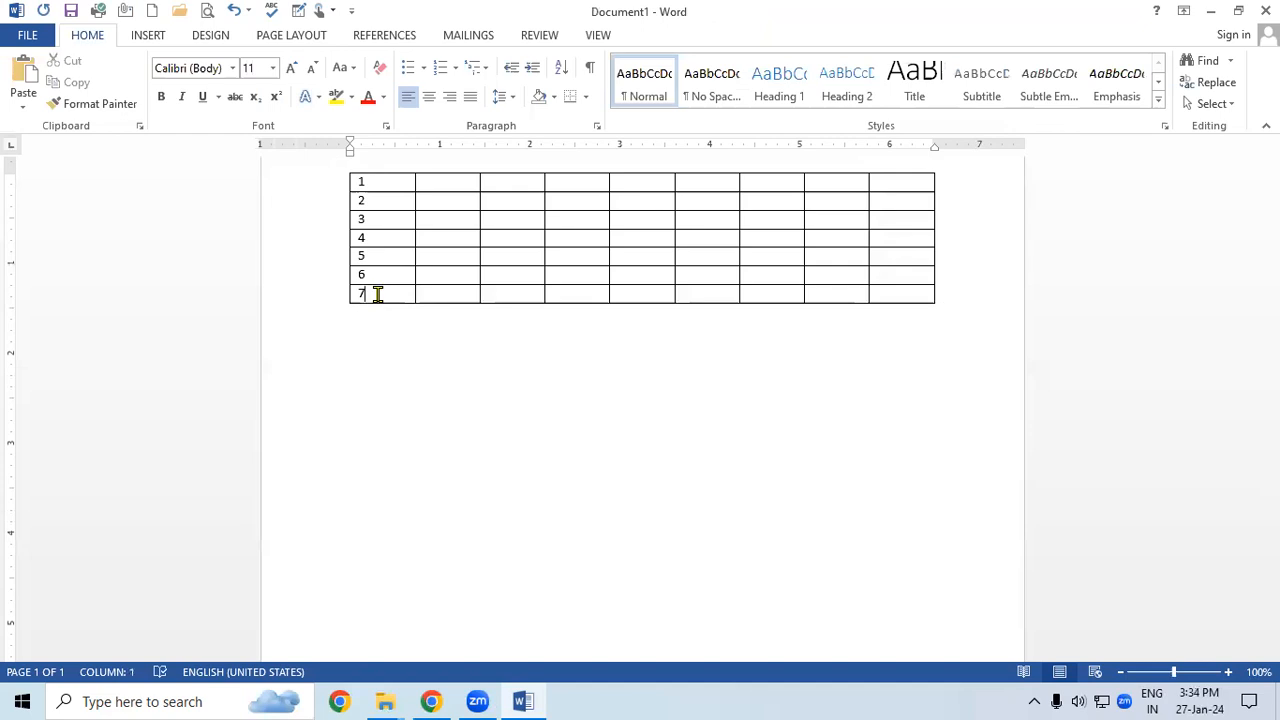
{"action": "left_click", "coordinate": [735, 35]}
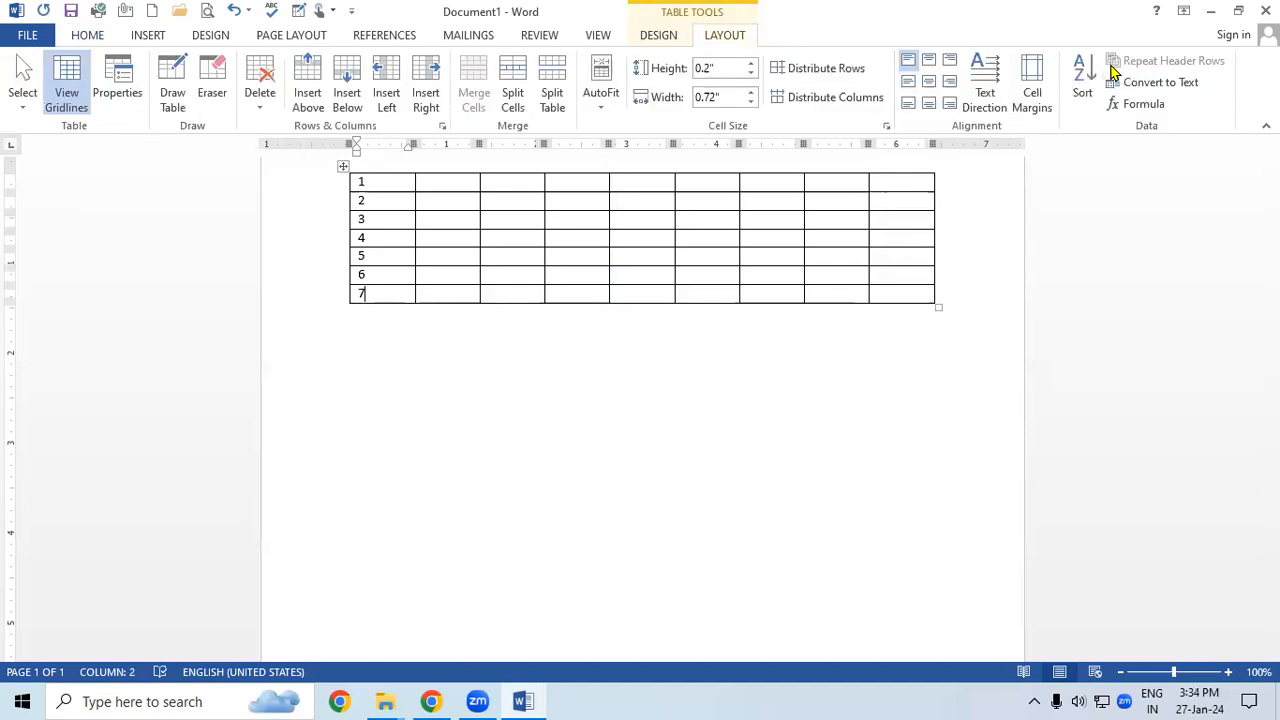
Clear the whole document, removing the sorted number table.
{"action": "key", "text": "ctrl+a"}
{"action": "key", "text": "Delete"}
{"action": "scroll", "coordinate": [1112, 72], "scroll_direction": "down", "scroll_amount": 2}
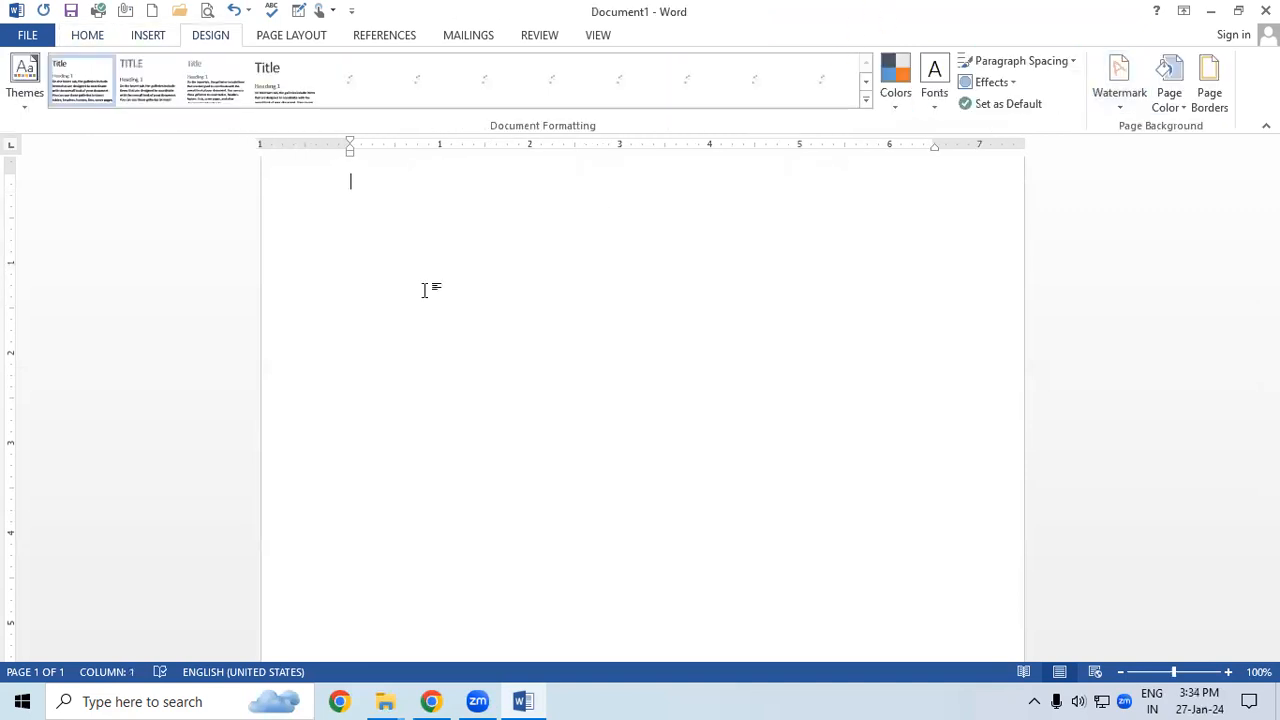
Insert a table with 6 columns and 200 rows.
{"action": "scroll", "coordinate": [429, 289], "scroll_direction": "up", "scroll_amount": 1}
{"action": "left_click", "coordinate": [165, 30]}
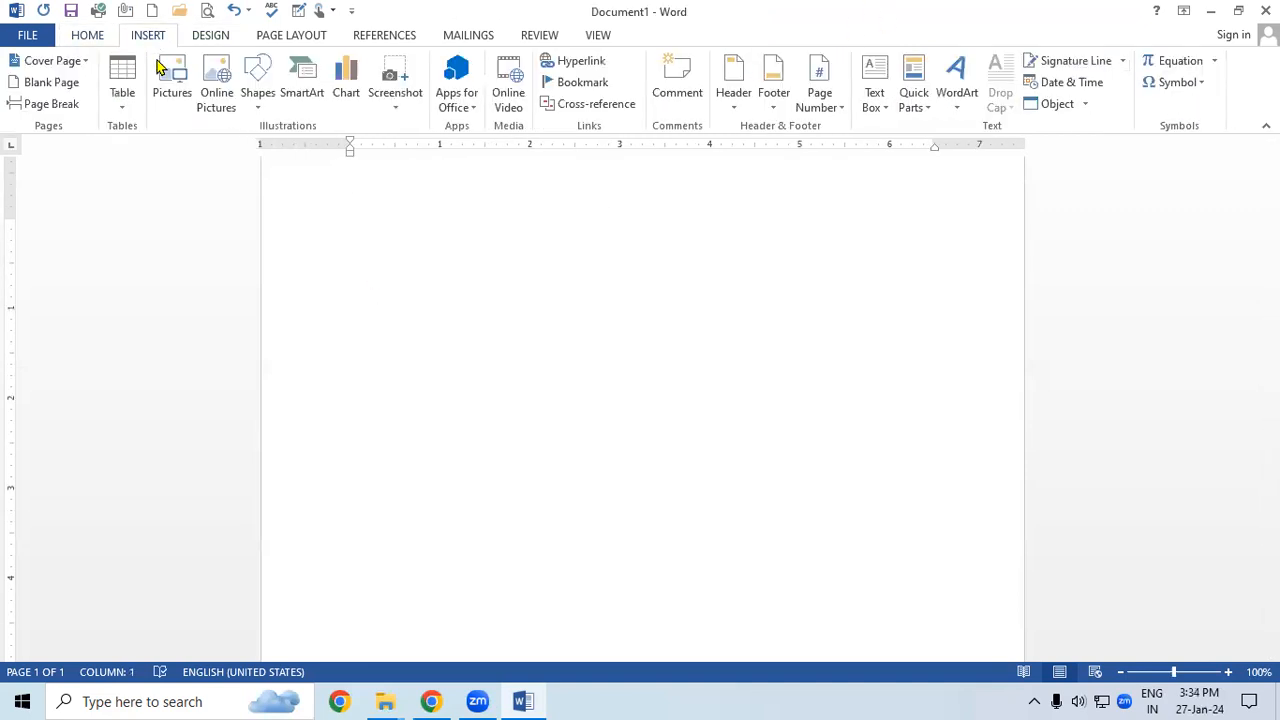
{"action": "left_click", "coordinate": [125, 106]}
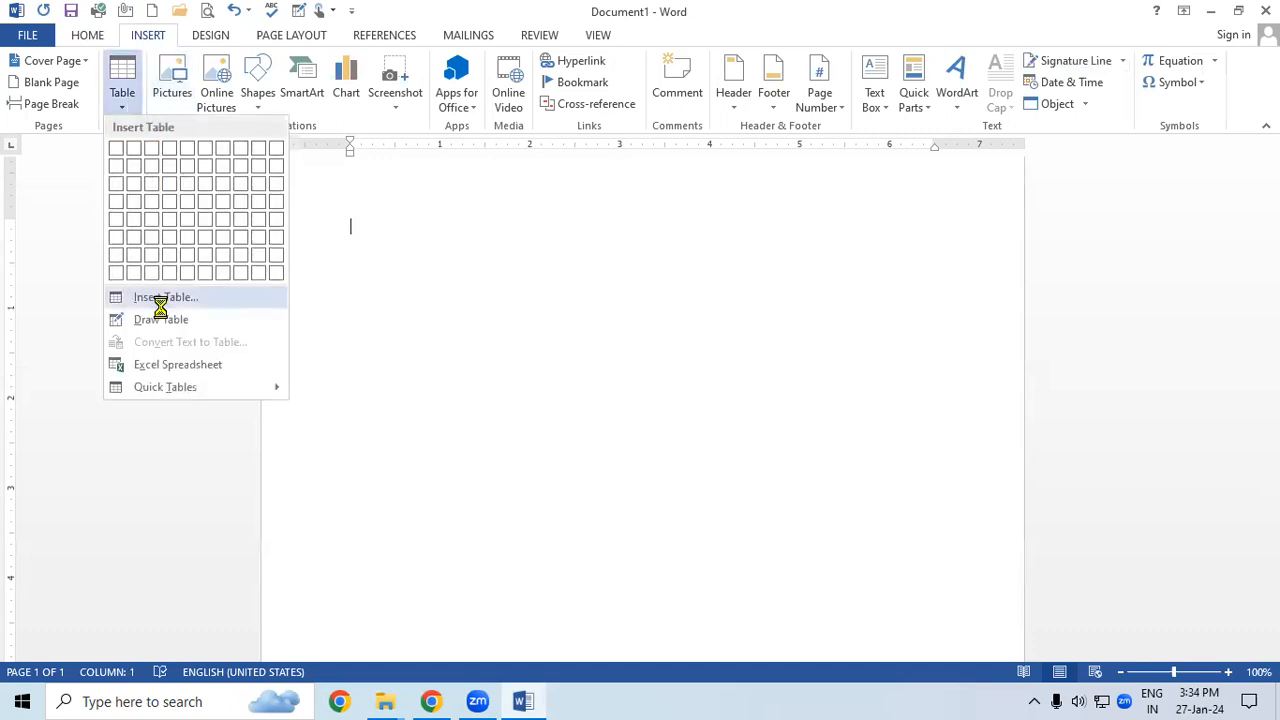
{"action": "left_click", "coordinate": [160, 297]}
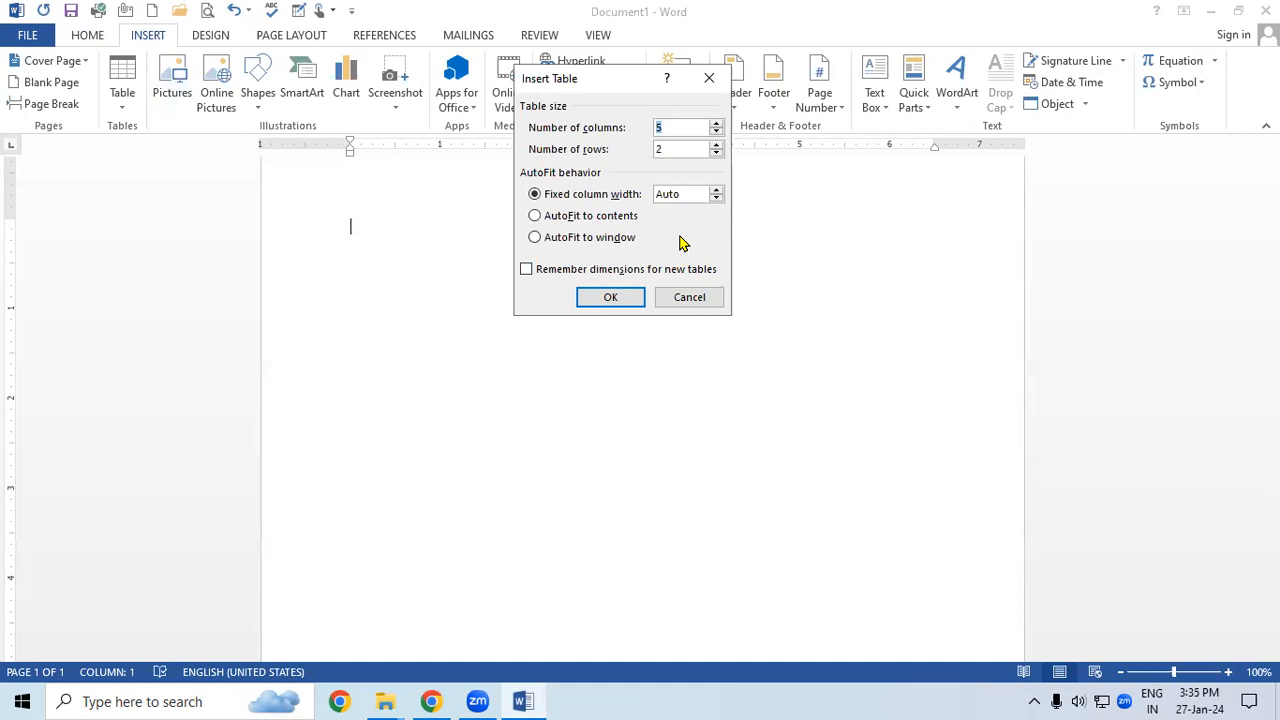
{"action": "type", "text": "6"}
{"action": "double_click", "coordinate": [667, 149]}
{"action": "type", "text": "200"}
{"action": "left_click", "coordinate": [590, 300]}
Fill the table's first row with the headings Sr no, Name, Course, Fee, Paid and Due.
{"action": "left_click_drag", "start_coordinate": [420, 231], "coordinate": [871, 234]}
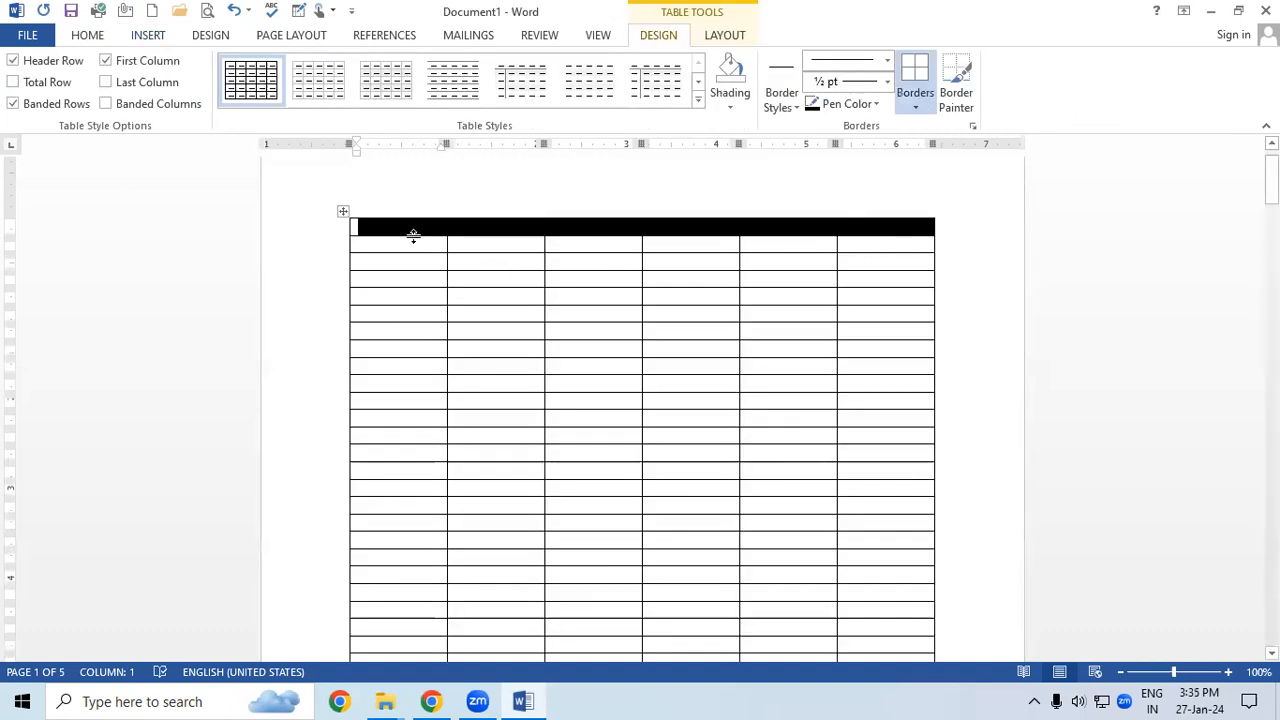
{"action": "left_click", "coordinate": [396, 233]}
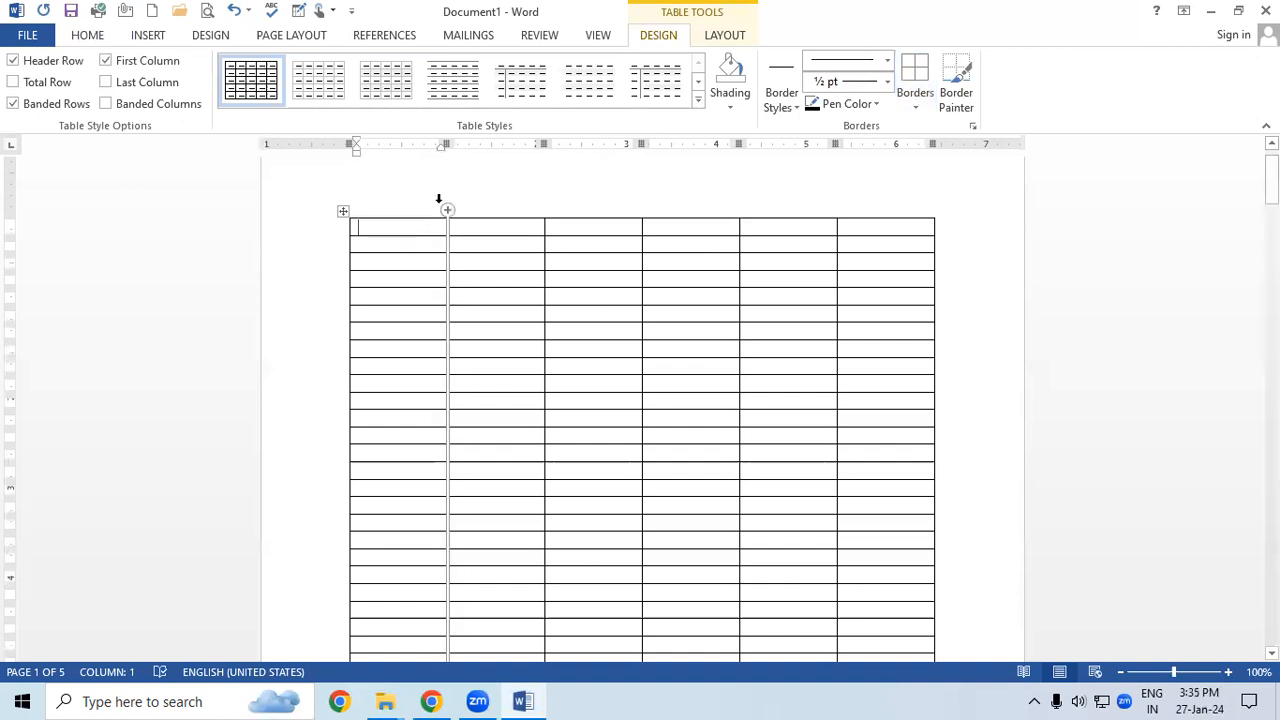
{"action": "type", "text": "Sr no"}
{"action": "key", "text": "Tab"}
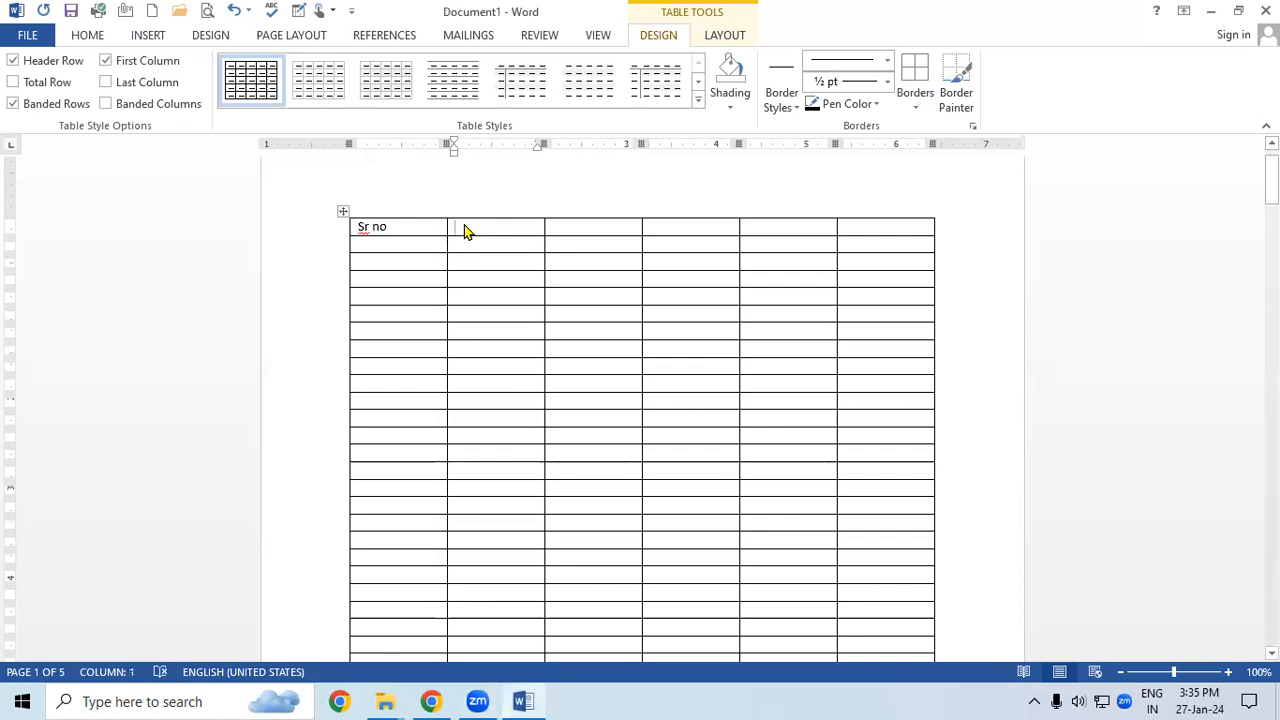
{"action": "type", "text": "Name"}
{"action": "key", "text": "Tab"}
{"action": "type", "text": "Course"}
{"action": "key", "text": "Tab"}
{"action": "type", "text": "Fee"}
{"action": "key", "text": "Tab"}
{"action": "type", "text": "Paid"}
{"action": "key", "text": "Tab"}
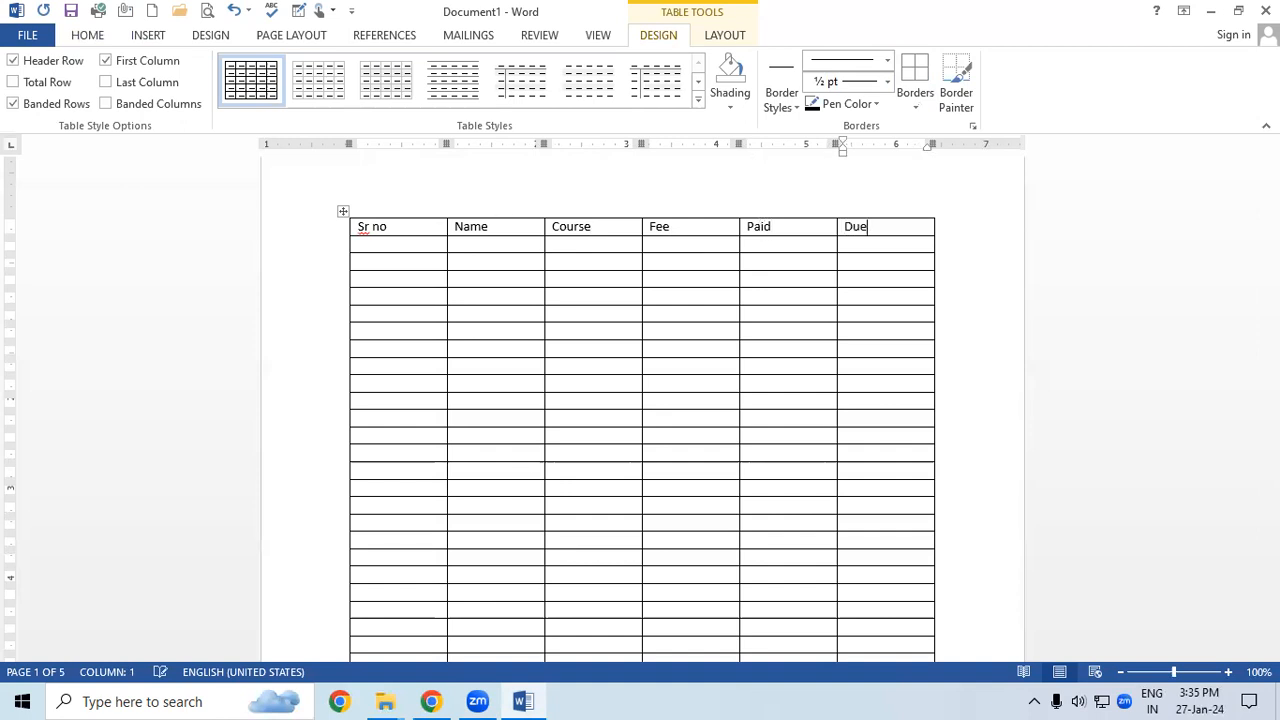
{"action": "left_click", "coordinate": [586, 292]}
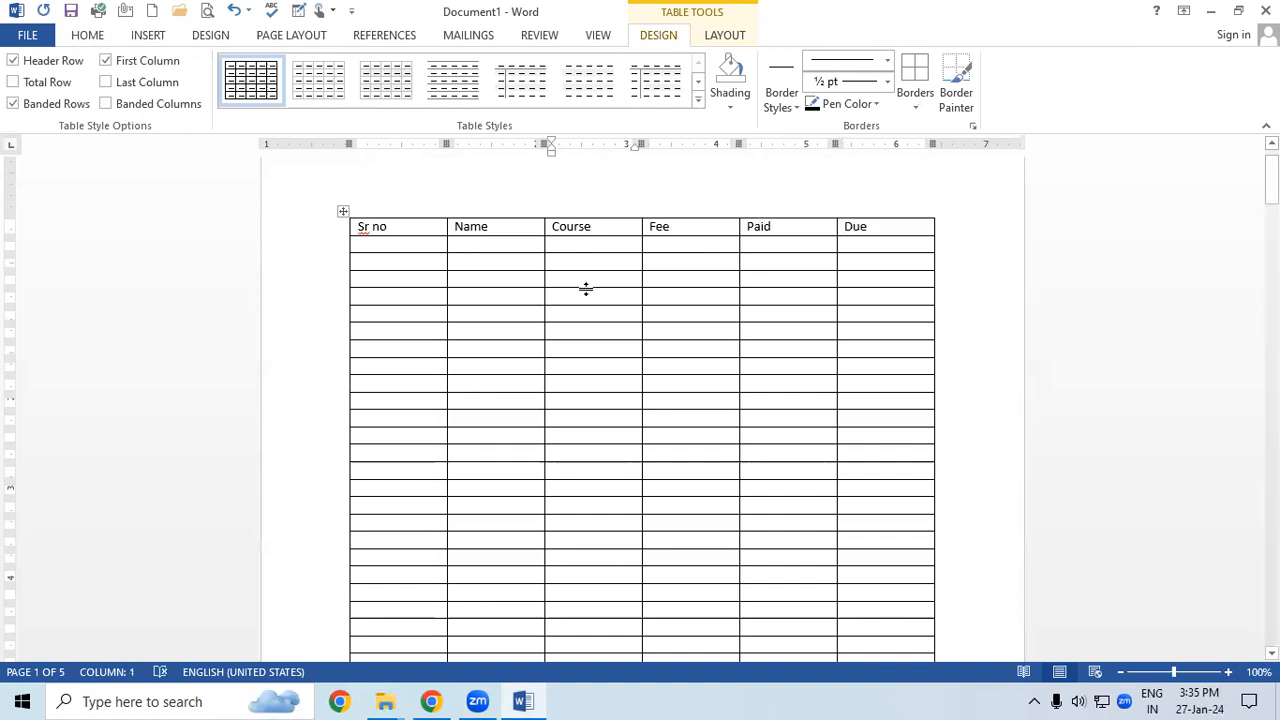
Make the heading row bold and enlarge its text to 14 pt.
{"action": "scroll", "coordinate": [634, 300], "scroll_direction": "down", "scroll_amount": 1}
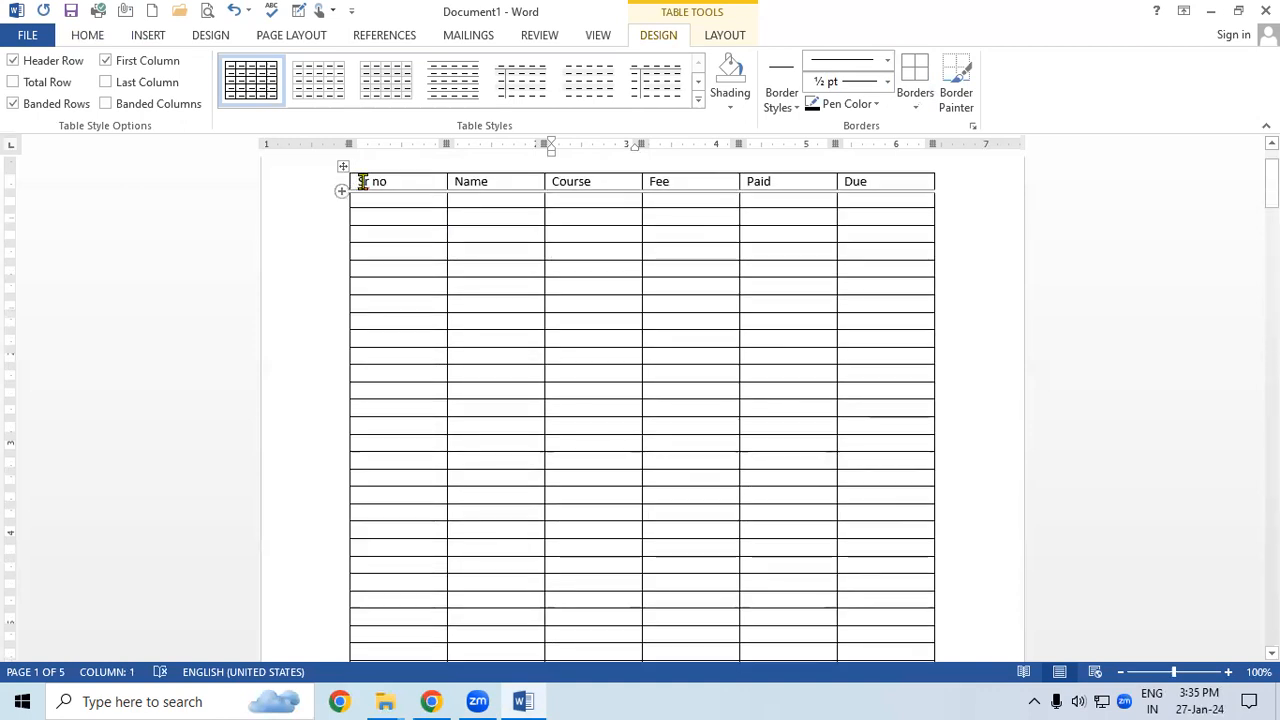
{"action": "left_click_drag", "start_coordinate": [355, 181], "coordinate": [885, 181]}
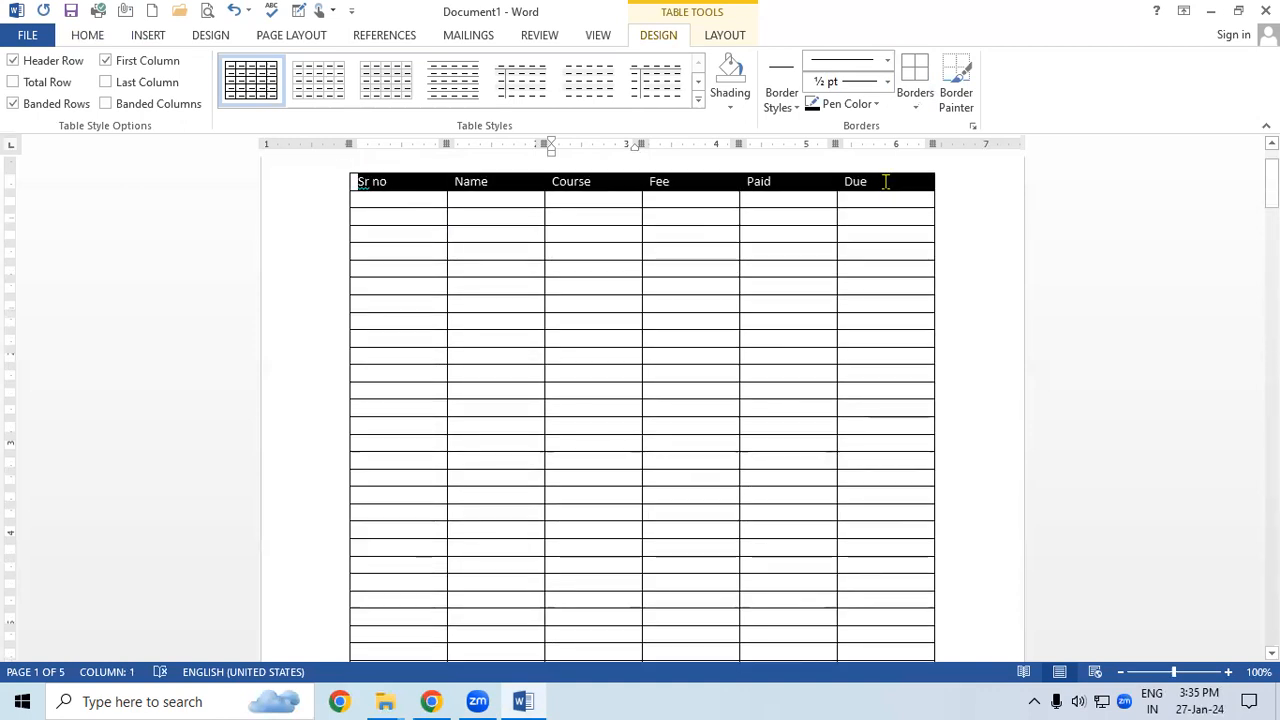
{"action": "left_click", "coordinate": [88, 37]}
{"action": "left_click", "coordinate": [161, 97]}
{"action": "left_click", "coordinate": [291, 68]}
{"action": "left_click", "coordinate": [291, 68]}
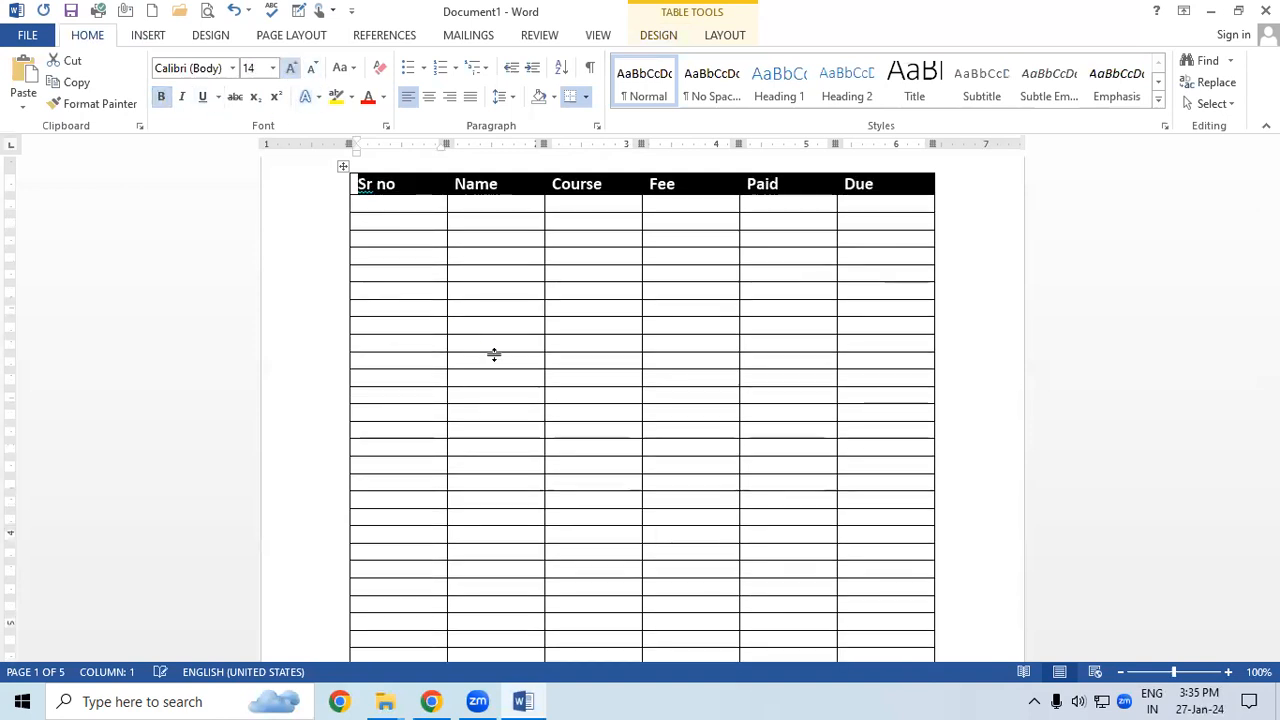
{"action": "left_click", "coordinate": [489, 328]}
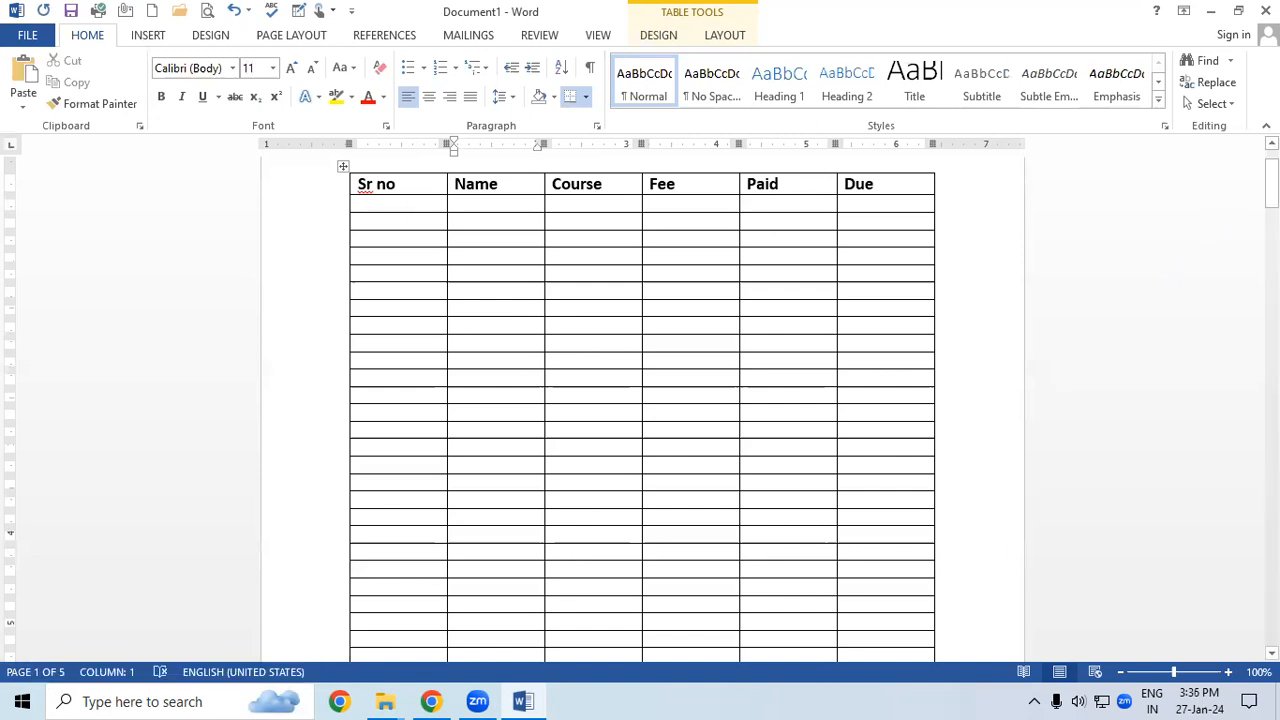
Check whether the table's headings appear at the start of page 2, and return to page 1.
{"action": "left_click_drag", "start_coordinate": [1272, 189], "coordinate": [1272, 283]}
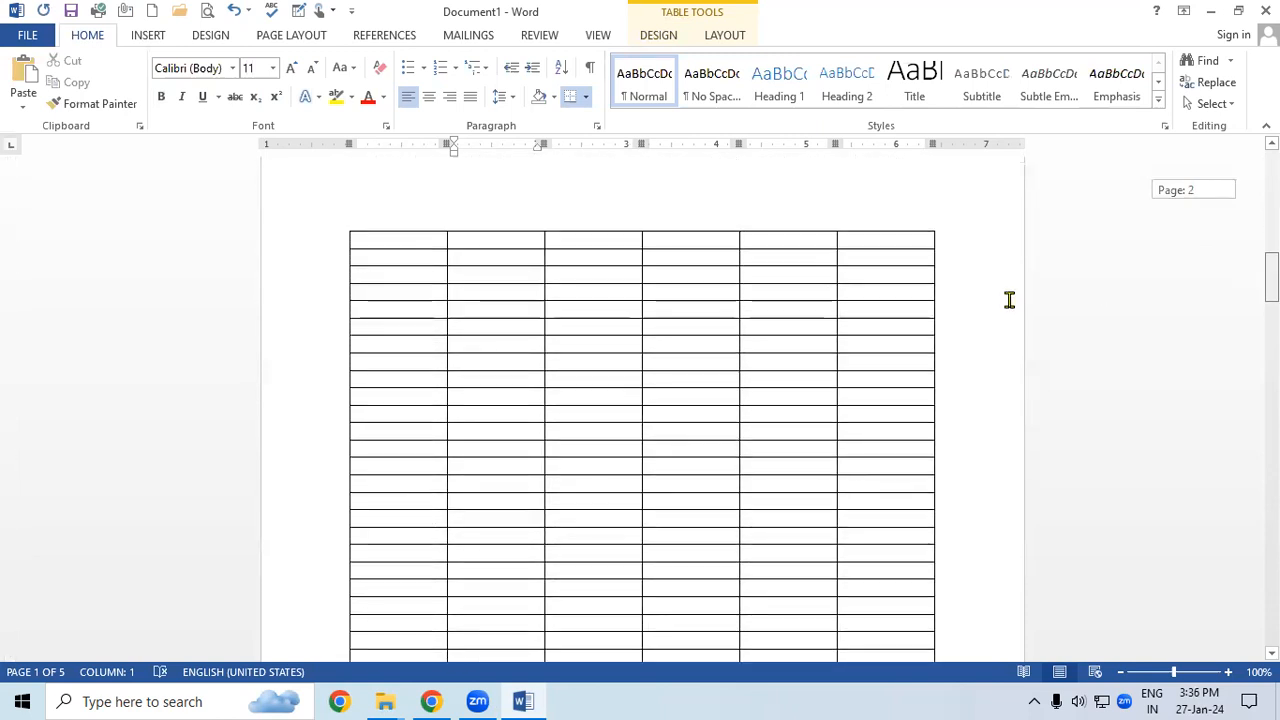
{"action": "left_click", "coordinate": [430, 245]}
{"action": "left_click_drag", "start_coordinate": [430, 408], "coordinate": [431, 414]}
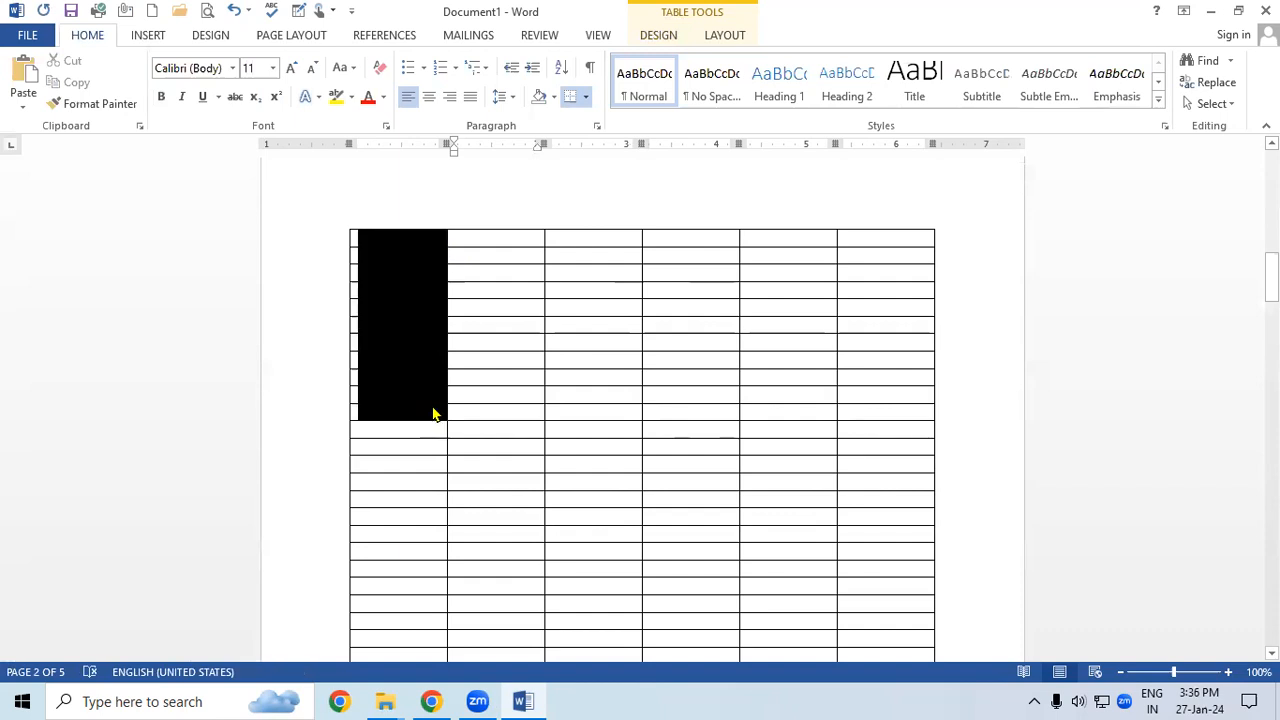
{"action": "left_click", "coordinate": [489, 278]}
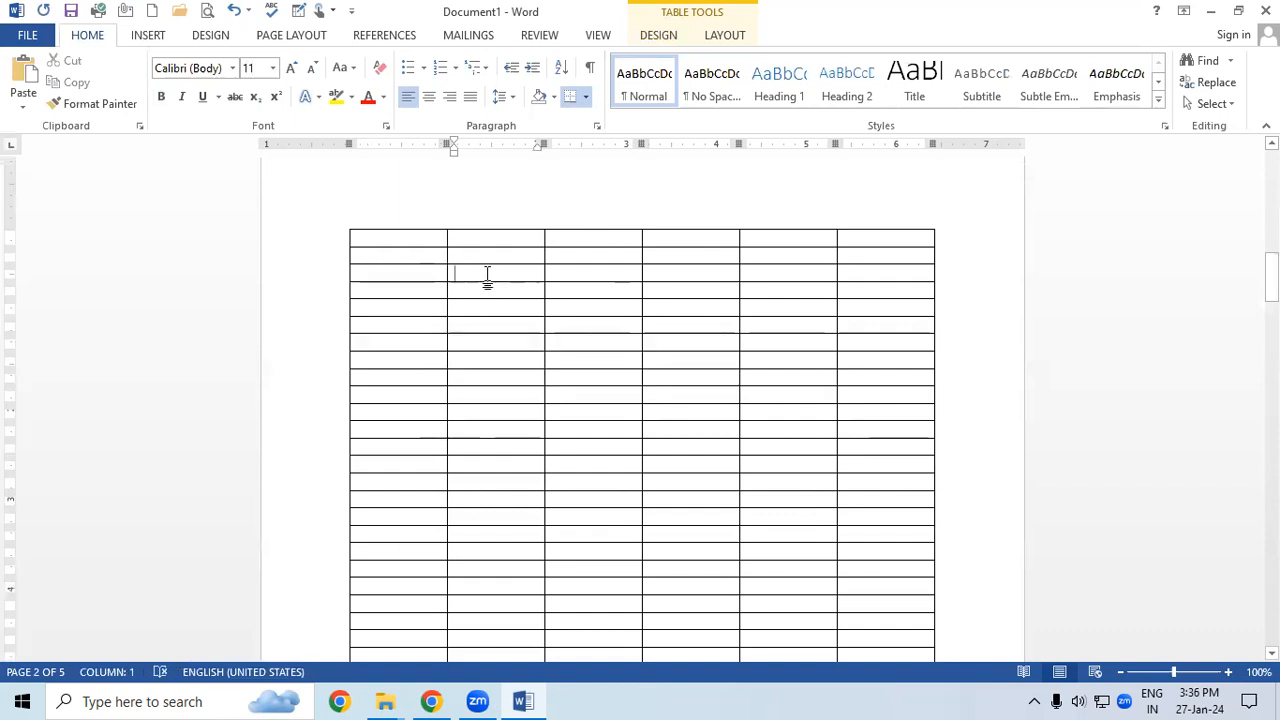
{"action": "left_click_drag", "start_coordinate": [1272, 277], "coordinate": [1272, 185]}
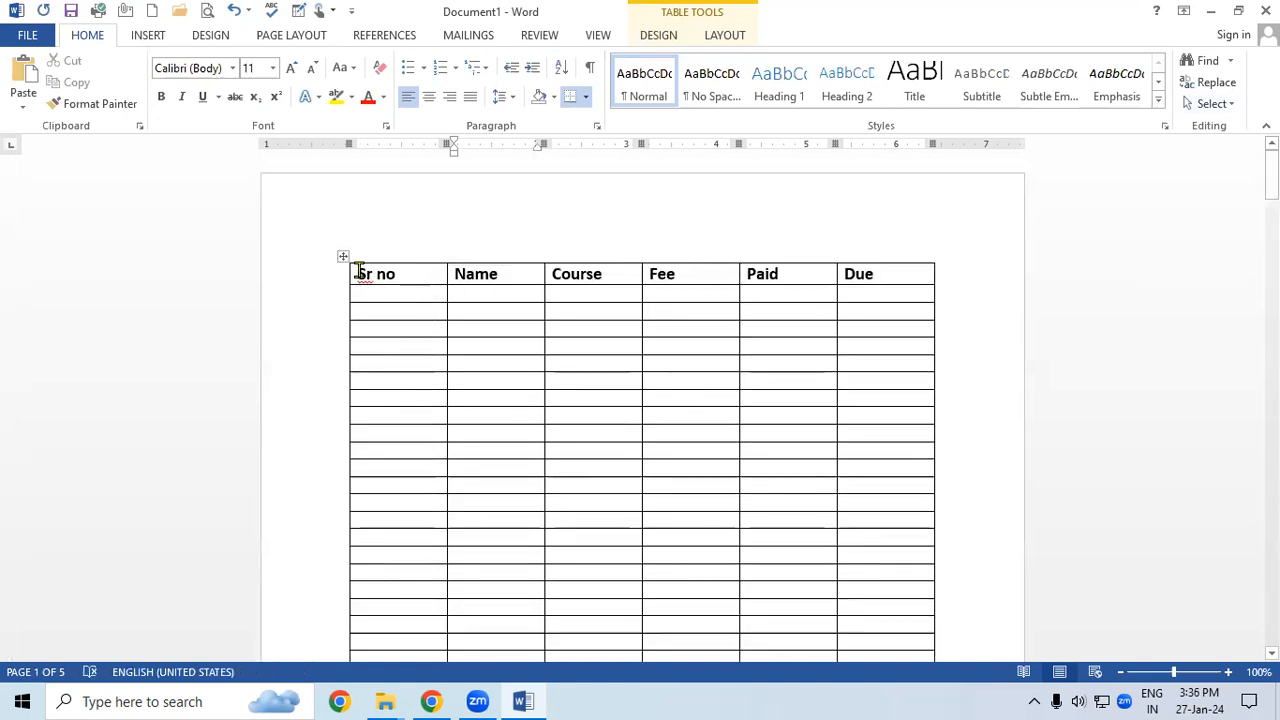
Try to make the heading row repeat on every page with Repeat Header Rows.
{"action": "left_click_drag", "start_coordinate": [362, 272], "coordinate": [892, 287]}
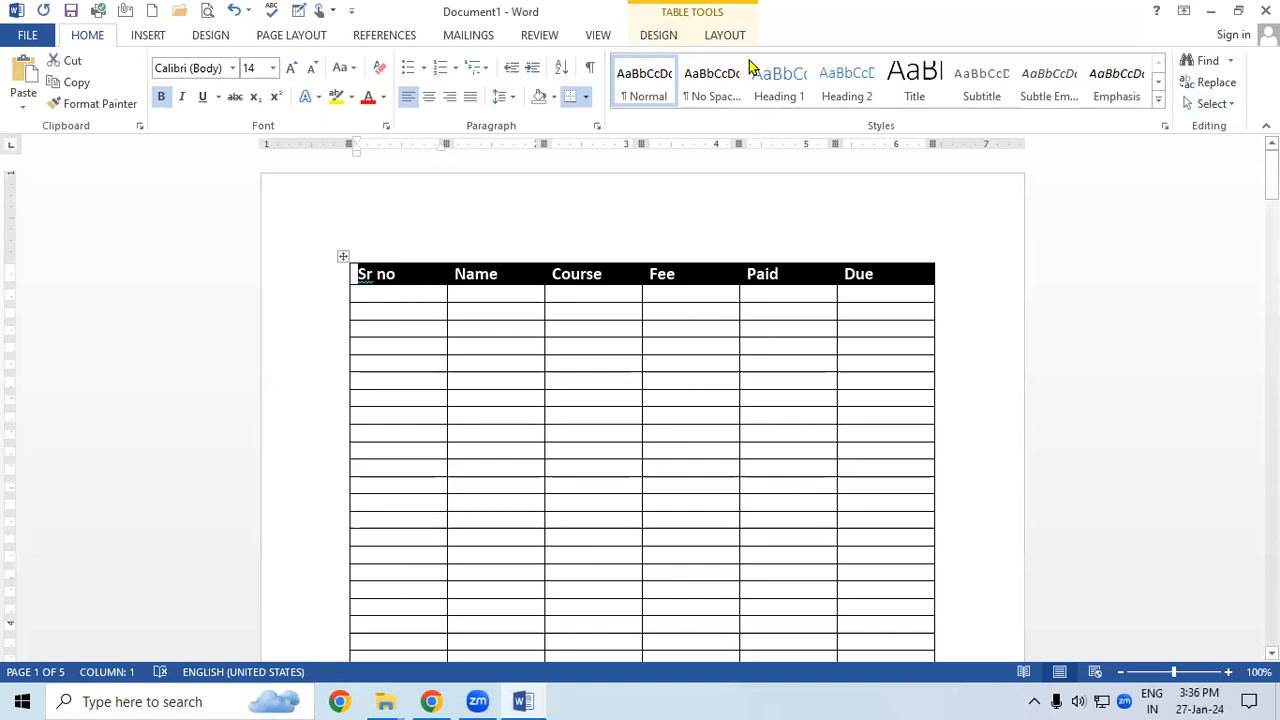
{"action": "left_click", "coordinate": [722, 38]}
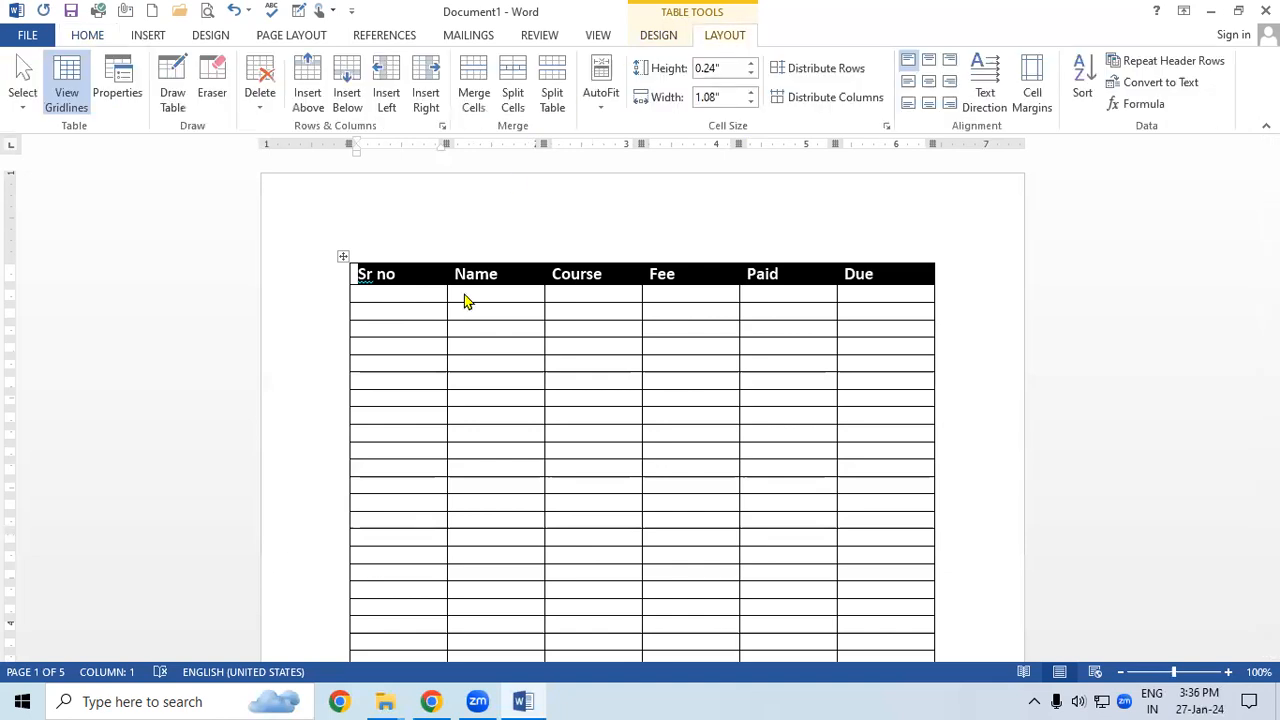
{"action": "left_click", "coordinate": [1151, 64]}
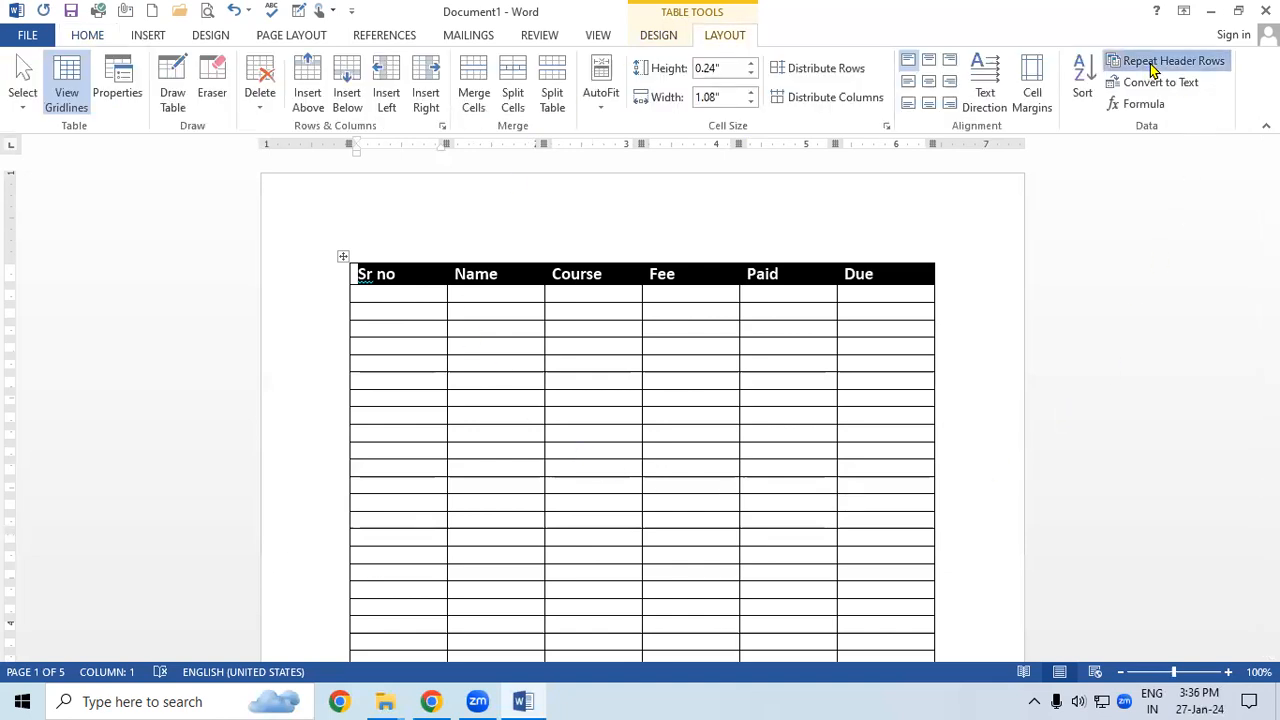
{"action": "left_click", "coordinate": [860, 380]}
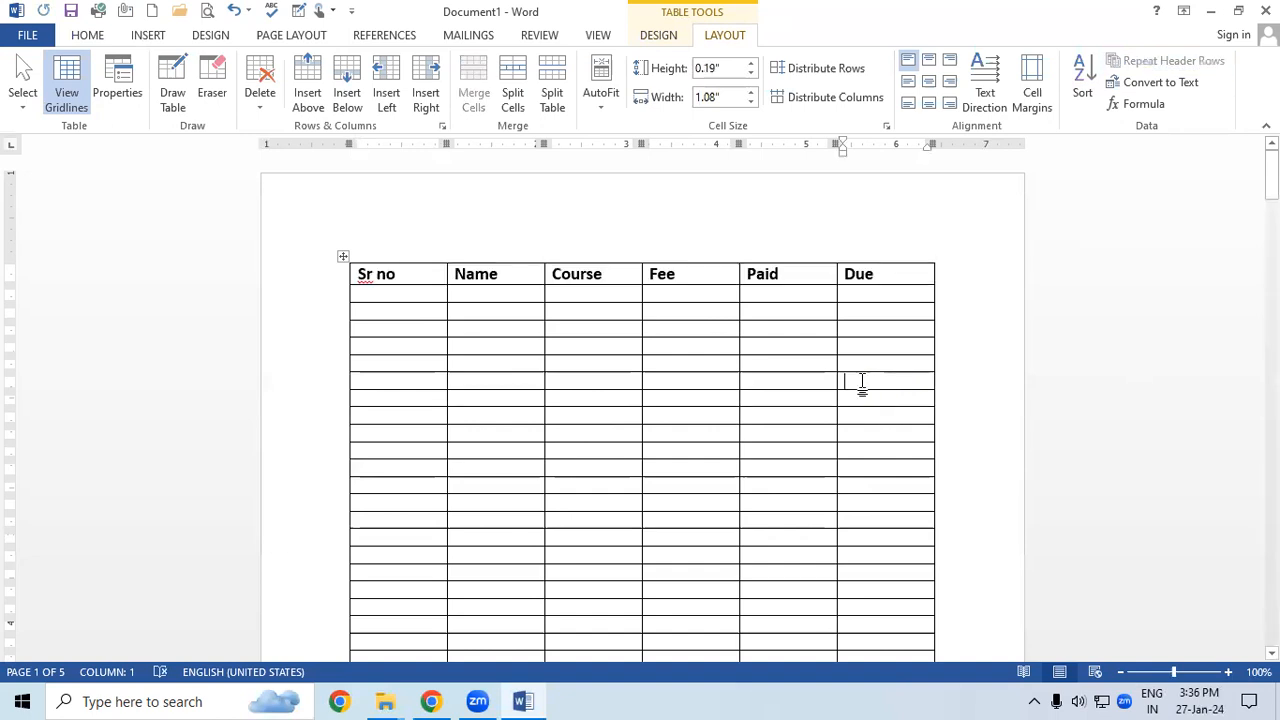
{"action": "left_click", "coordinate": [354, 268]}
{"action": "left_click_drag", "start_coordinate": [538, 288], "coordinate": [868, 276]}
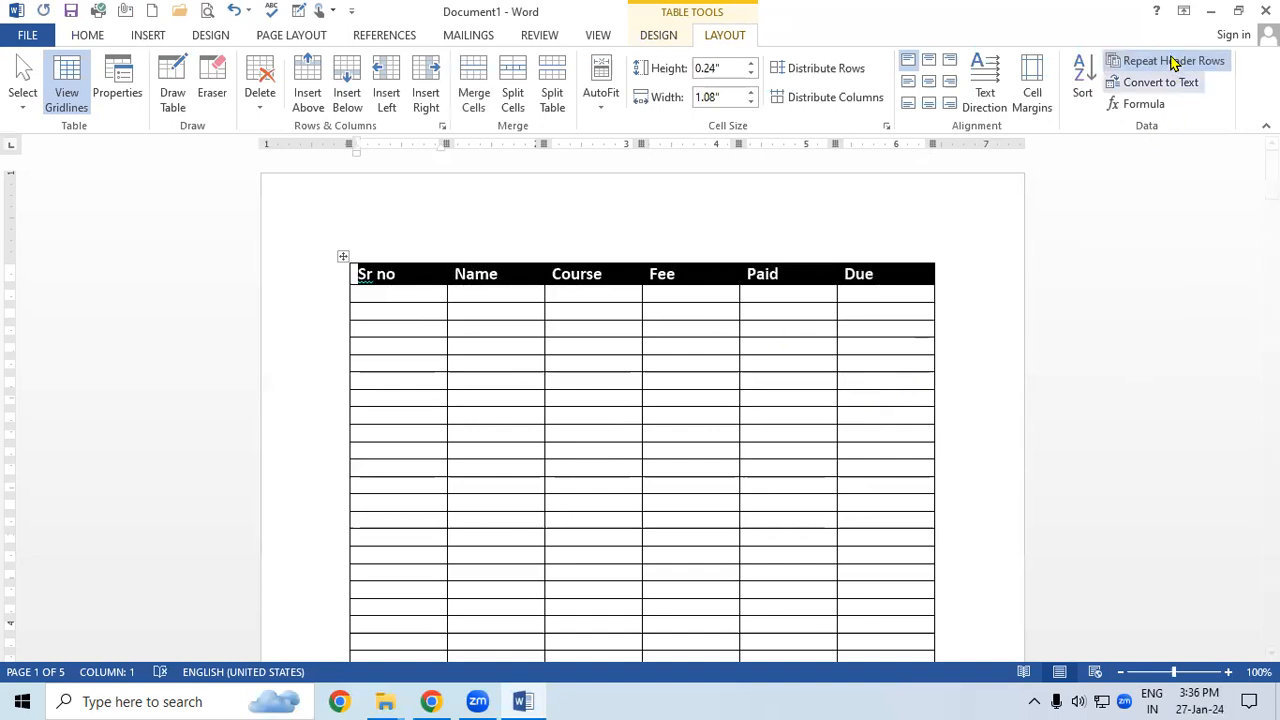
{"action": "left_click", "coordinate": [1171, 64]}
{"action": "left_click", "coordinate": [868, 330]}
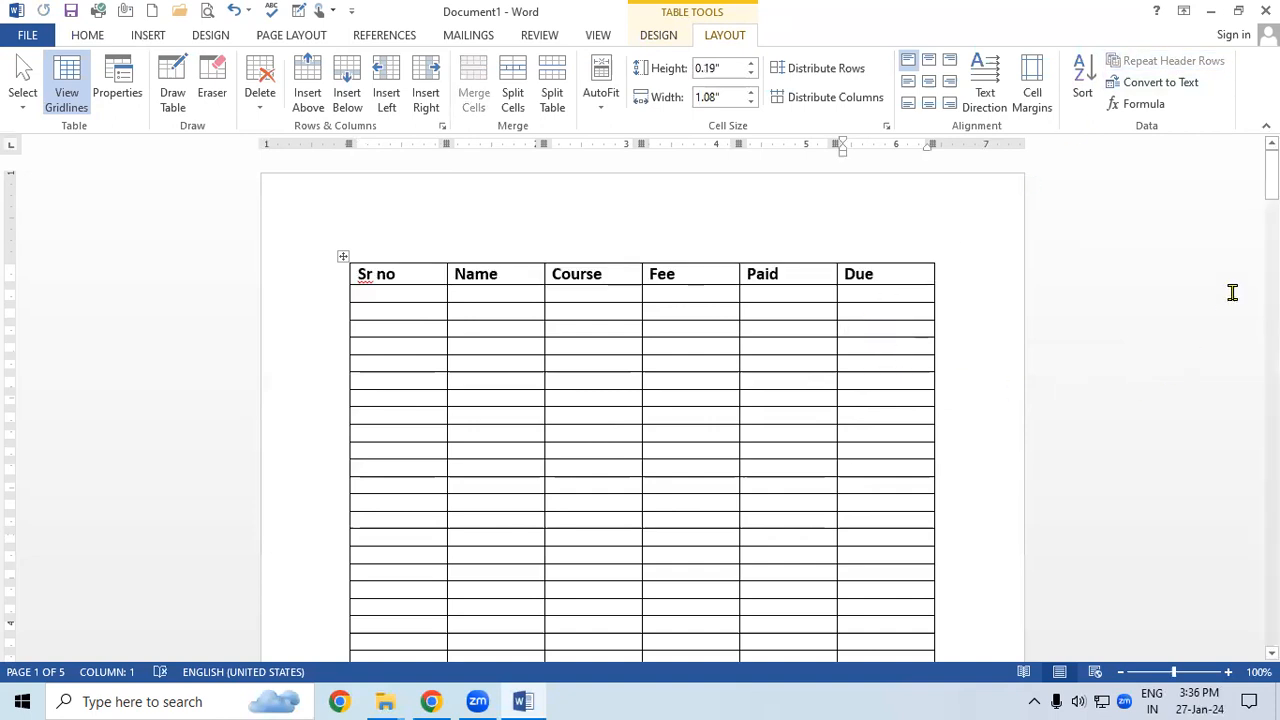
Inspect the first table row on page 2 for the repeated headings, and return to the table's start.
{"action": "scroll", "coordinate": [766, 266], "scroll_direction": "down", "scroll_amount": 18}
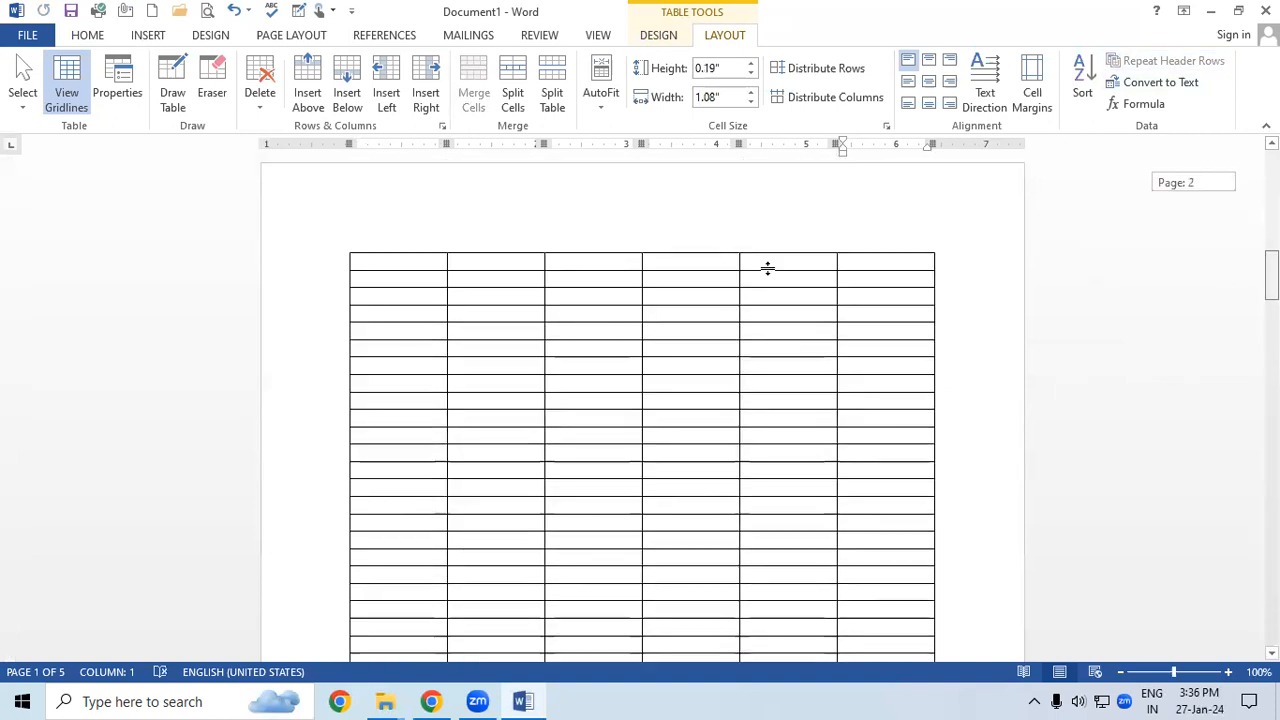
{"action": "left_click_drag", "start_coordinate": [421, 260], "coordinate": [859, 255]}
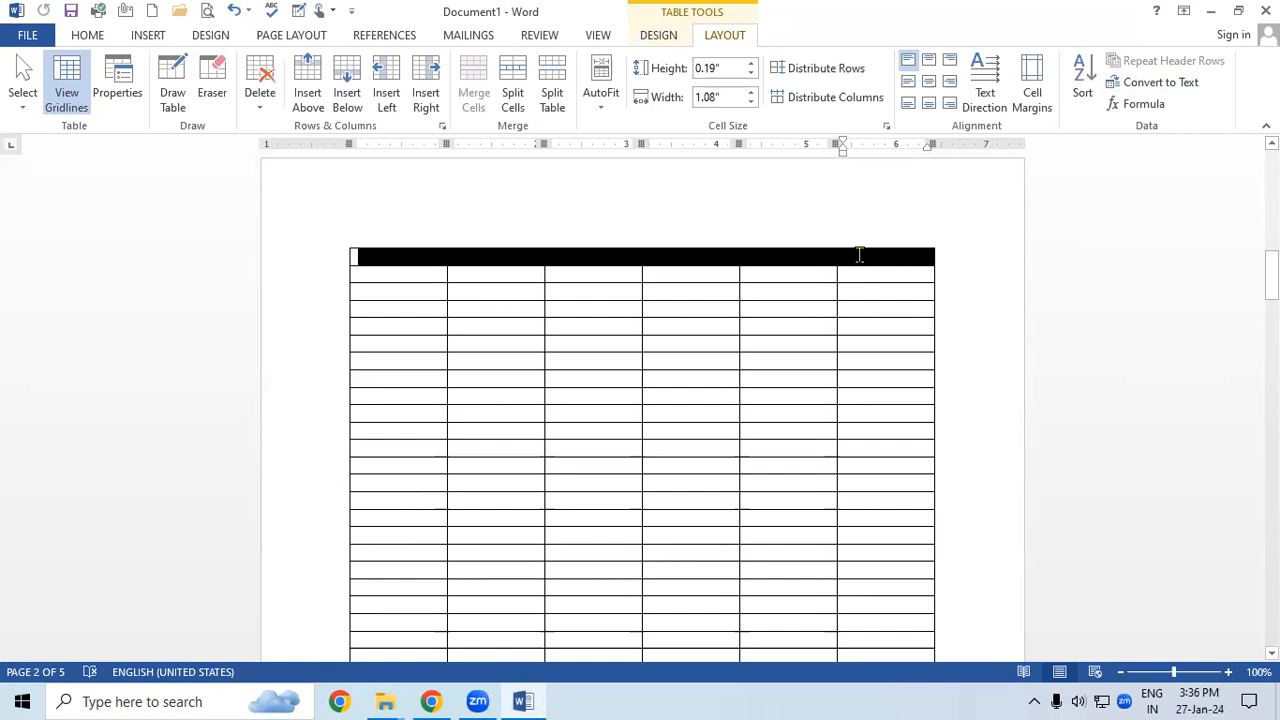
{"action": "scroll", "coordinate": [640, 369], "scroll_direction": "up", "scroll_amount": 1}
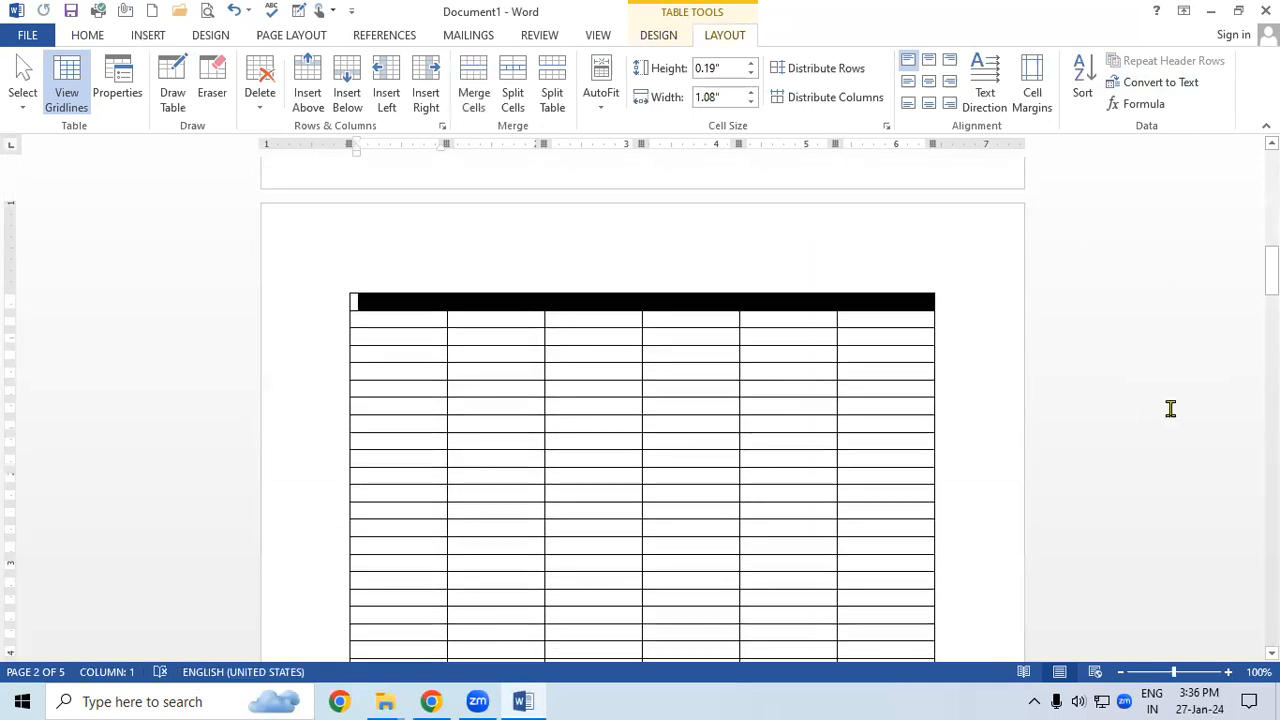
{"action": "left_click_drag", "start_coordinate": [1271, 270], "coordinate": [1234, 131]}
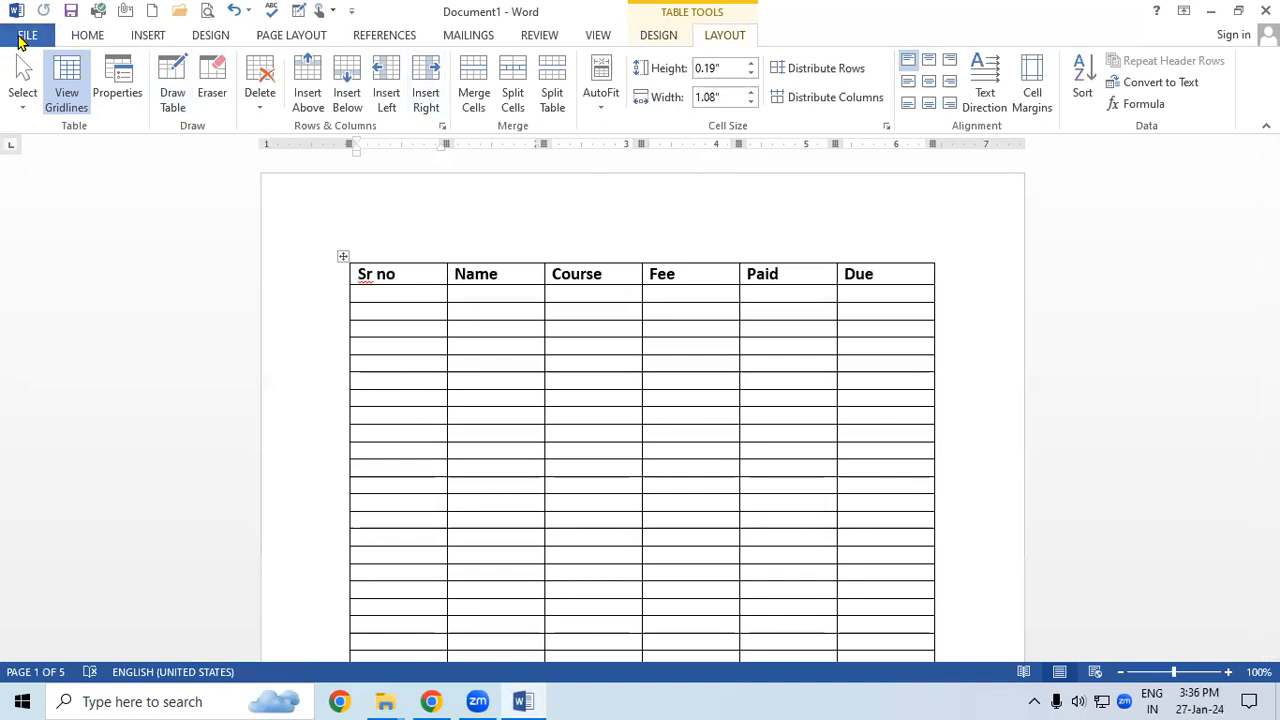
Preview pages 1 and 2 for printing at 100% zoom to check for the headings, and return to the document.
{"action": "left_click", "coordinate": [26, 36]}
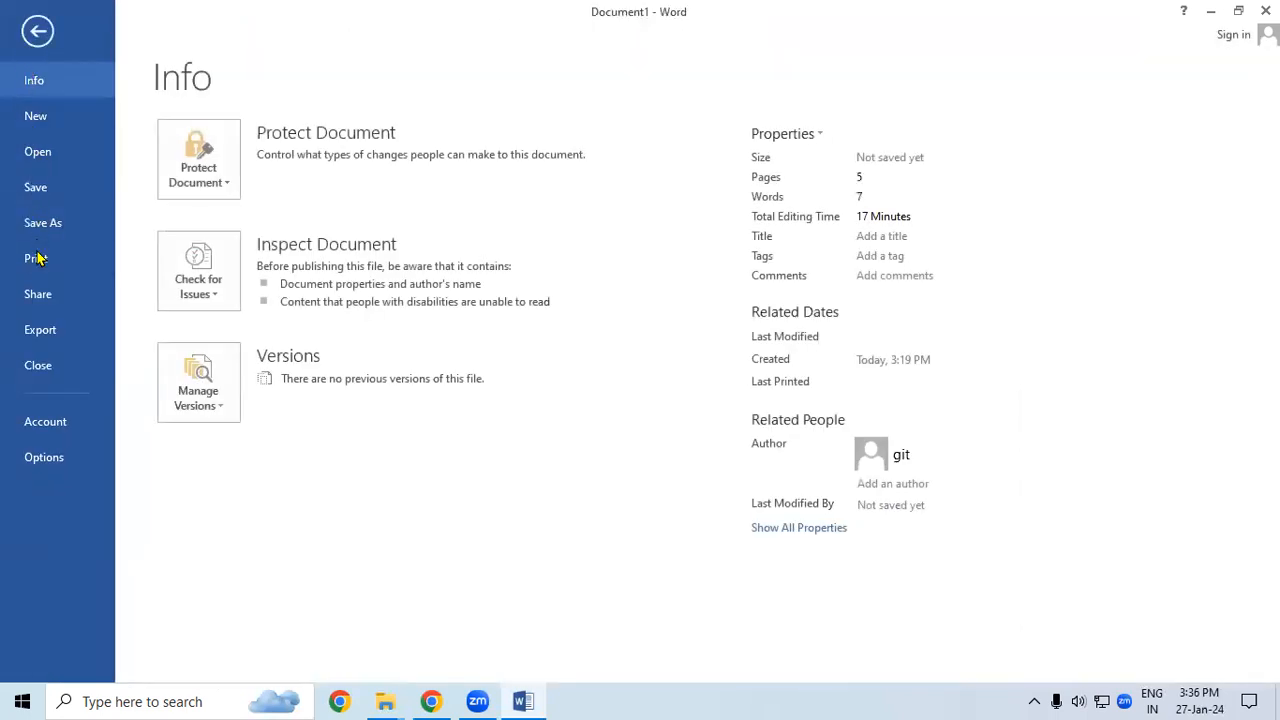
{"action": "left_click", "coordinate": [36, 258]}
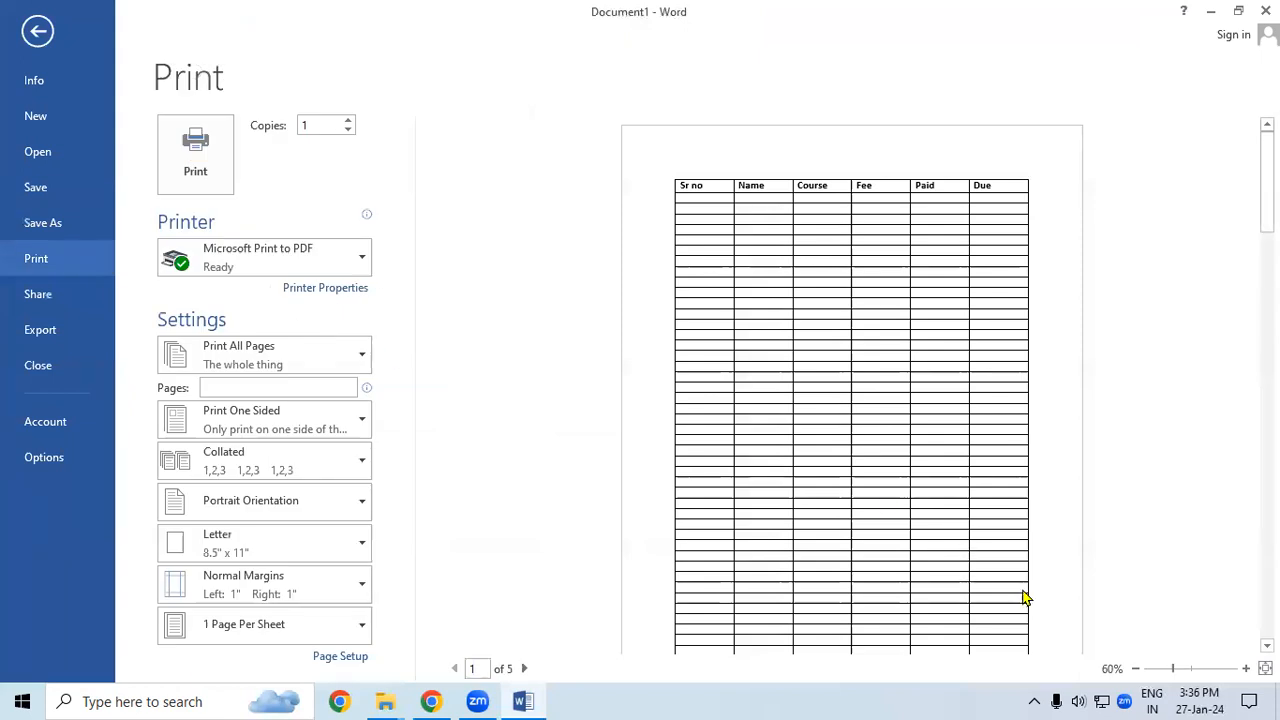
{"action": "left_click_drag", "start_coordinate": [1173, 668], "coordinate": [1192, 670]}
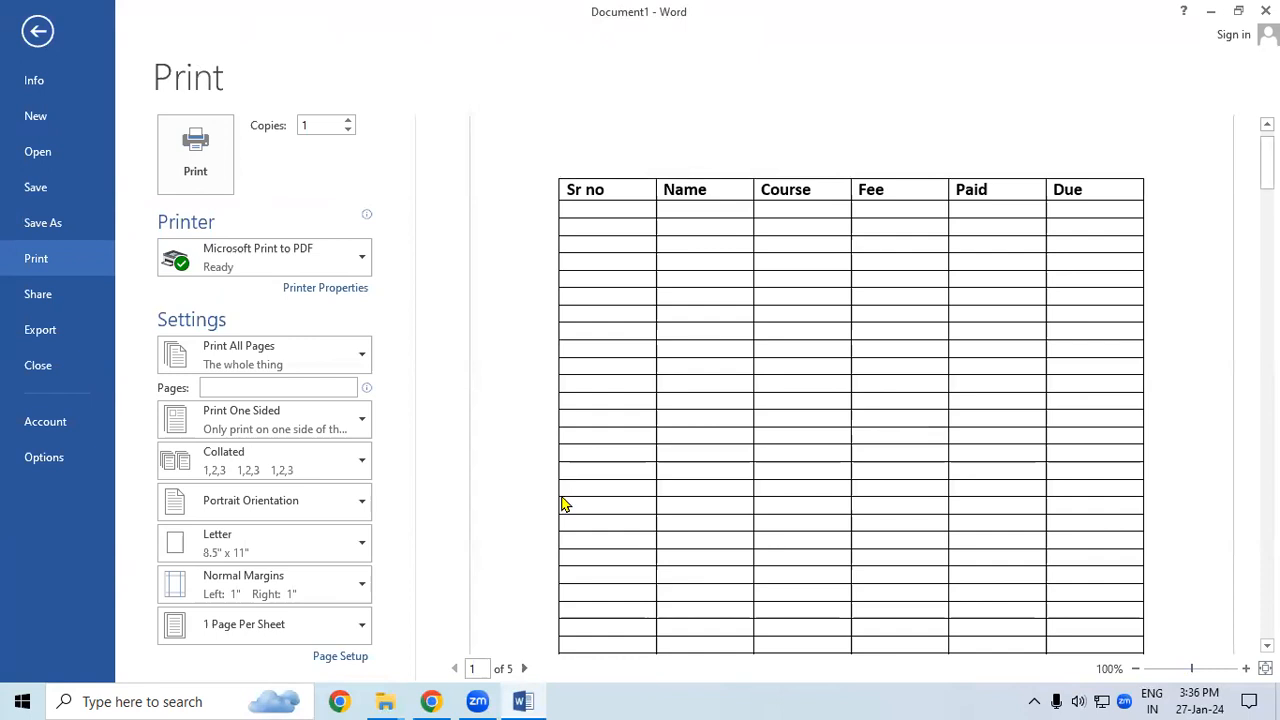
{"action": "left_click", "coordinate": [524, 668]}
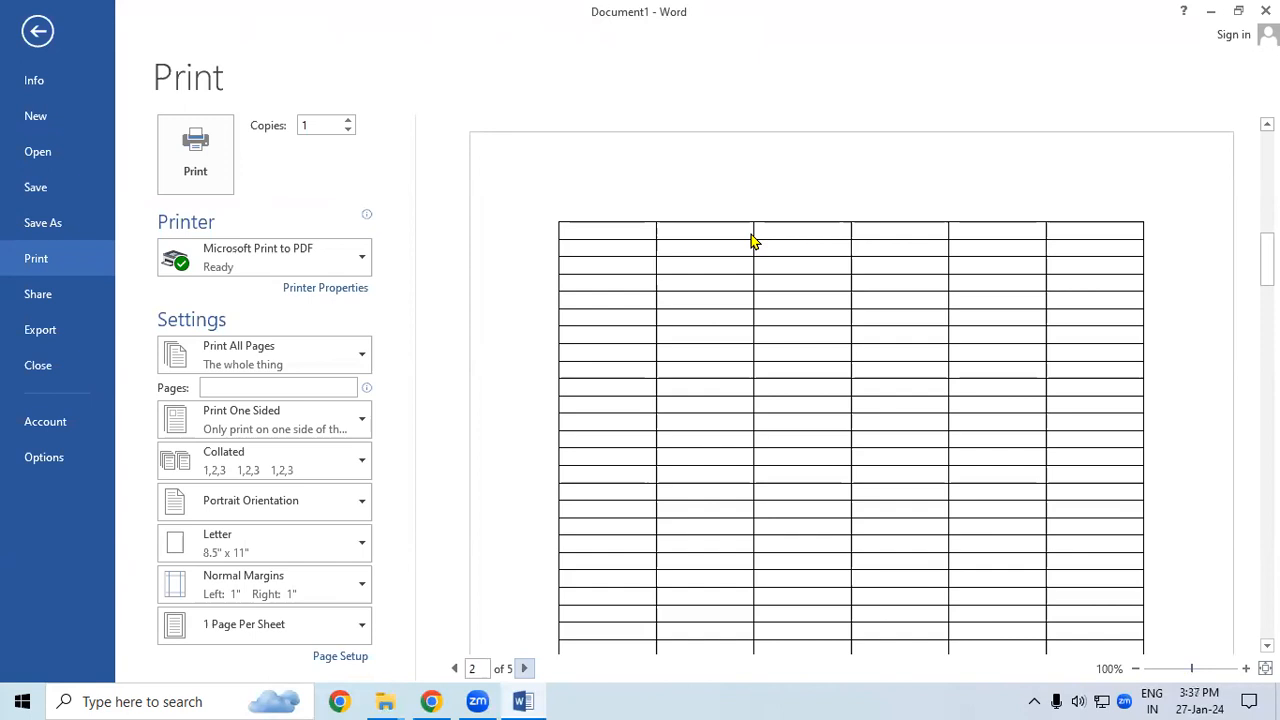
{"action": "left_click", "coordinate": [37, 30]}
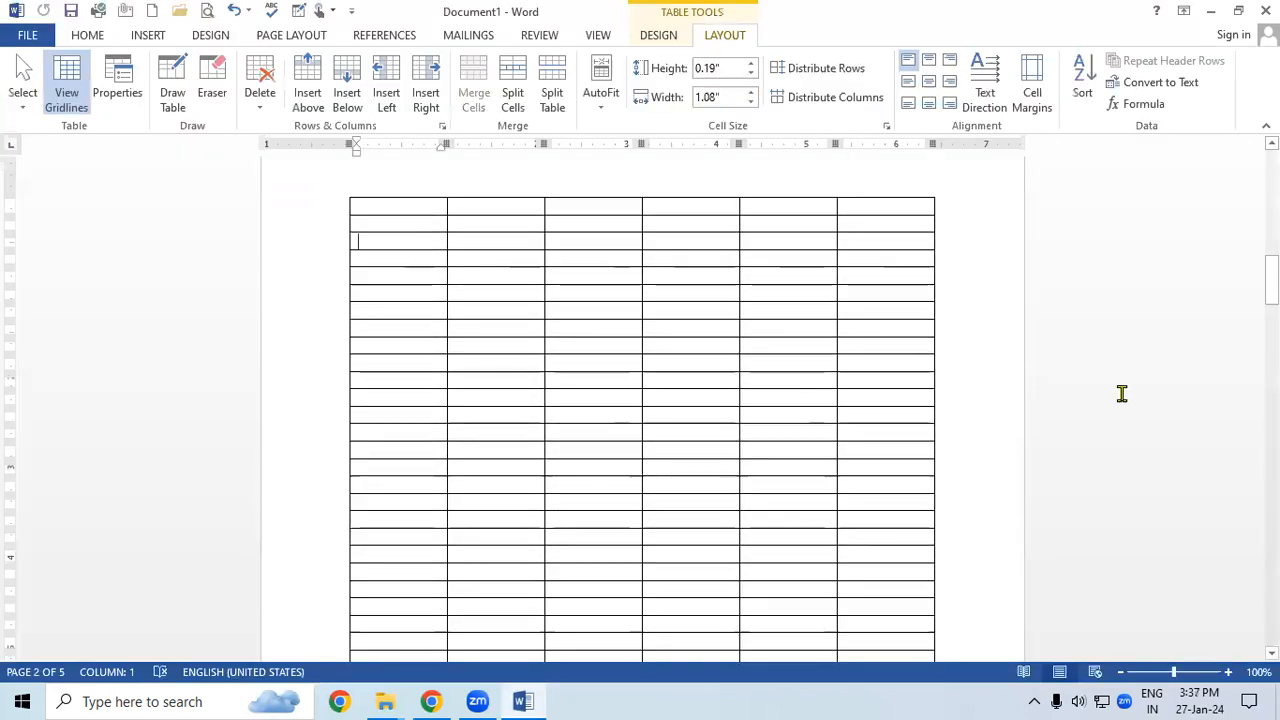
Set the heading row from Sr no to Due to repeat on every page with Repeat Header Rows.
{"action": "left_click_drag", "start_coordinate": [1270, 282], "coordinate": [1252, 181]}
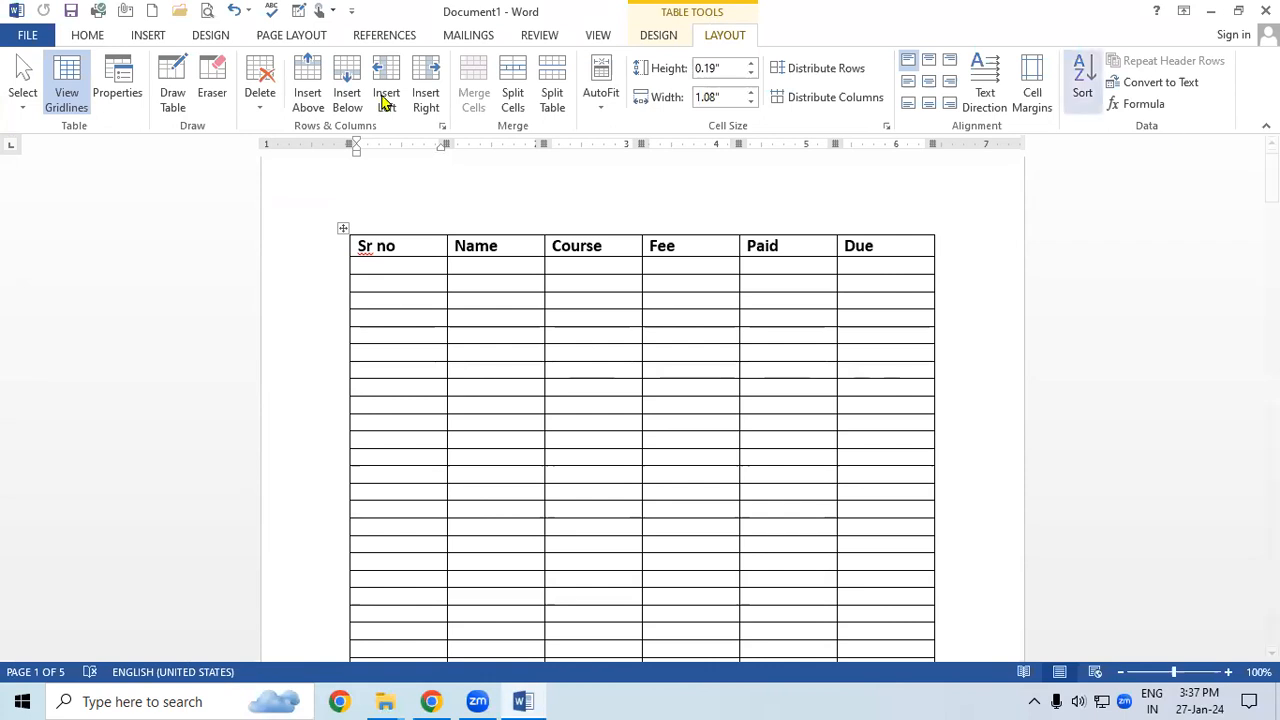
{"action": "left_click_drag", "start_coordinate": [360, 247], "coordinate": [884, 252]}
{"action": "left_click", "coordinate": [1138, 65]}
{"action": "left_click", "coordinate": [1138, 65]}
{"action": "left_click", "coordinate": [904, 265]}
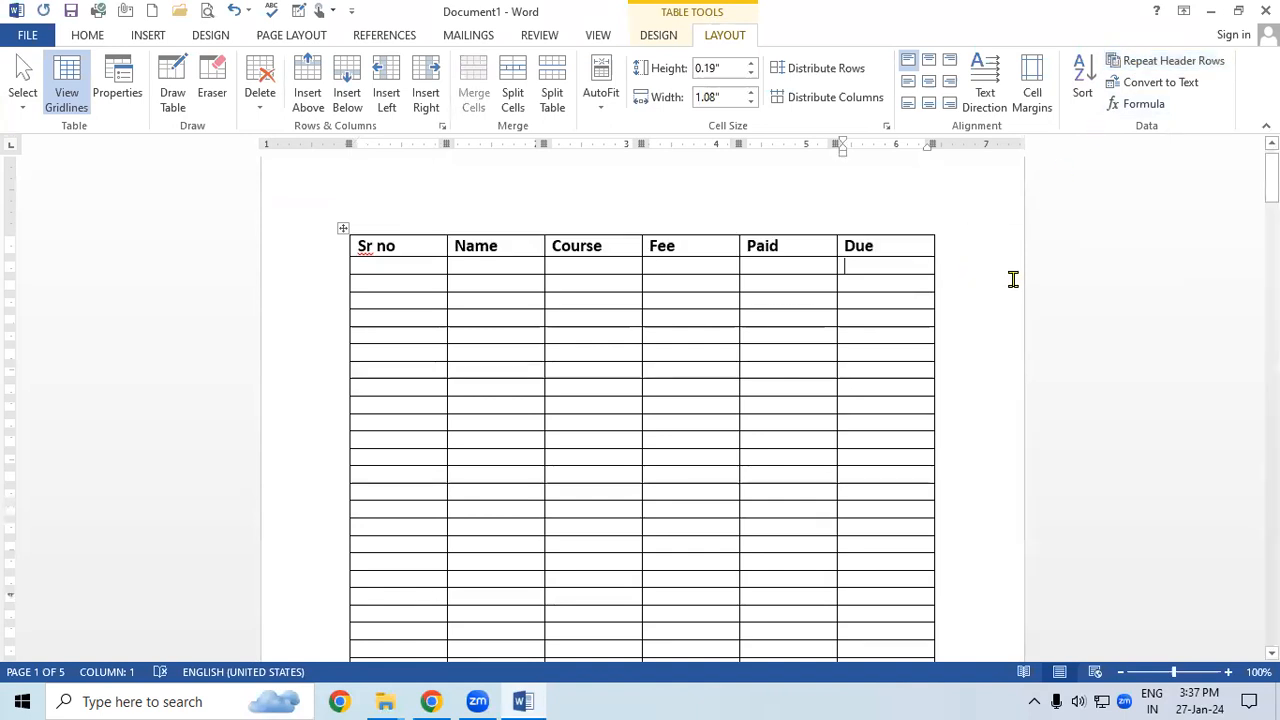
{"action": "mouse_move", "coordinate": [1272, 178]}
{"action": "left_mouse_down"}
{"action": "mouse_move", "coordinate": [1272, 457]}
{"action": "mouse_move", "coordinate": [1272, 180]}
{"action": "left_mouse_up"}
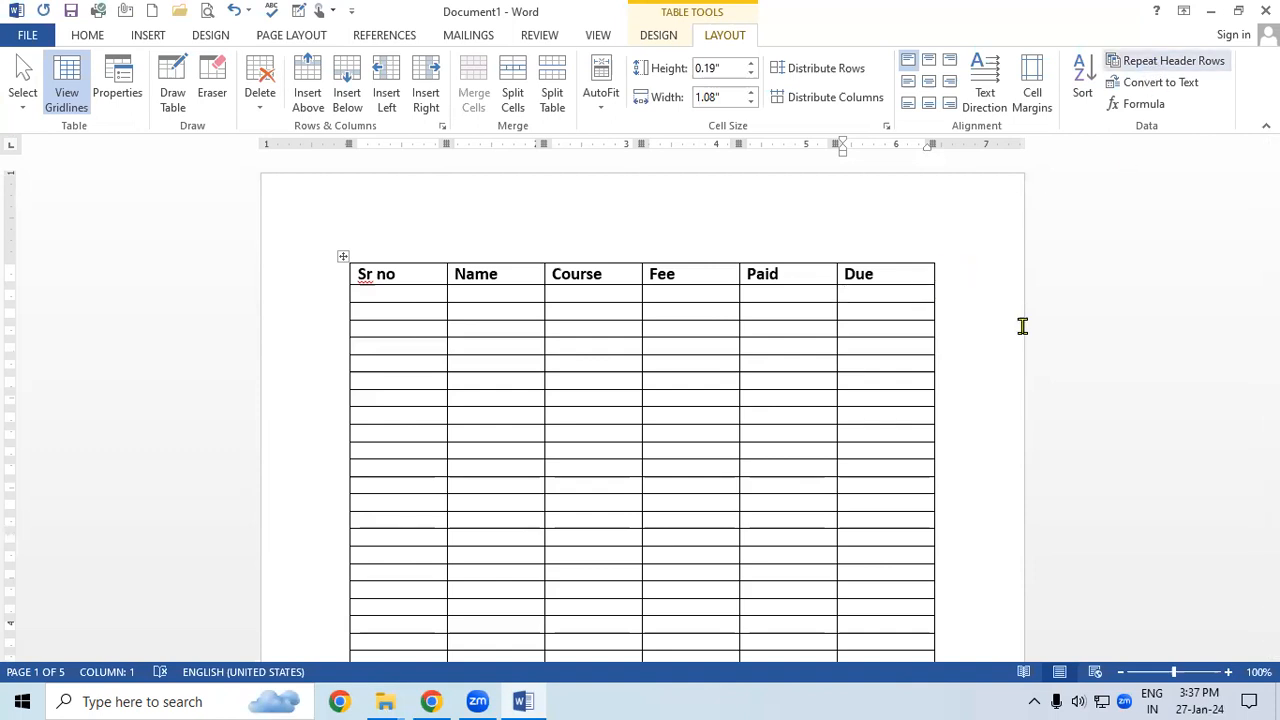
Preview pages 1 to 3 for printing at 100% zoom to check for the repeated headings, and return to the document.
{"action": "left_click", "coordinate": [824, 465]}
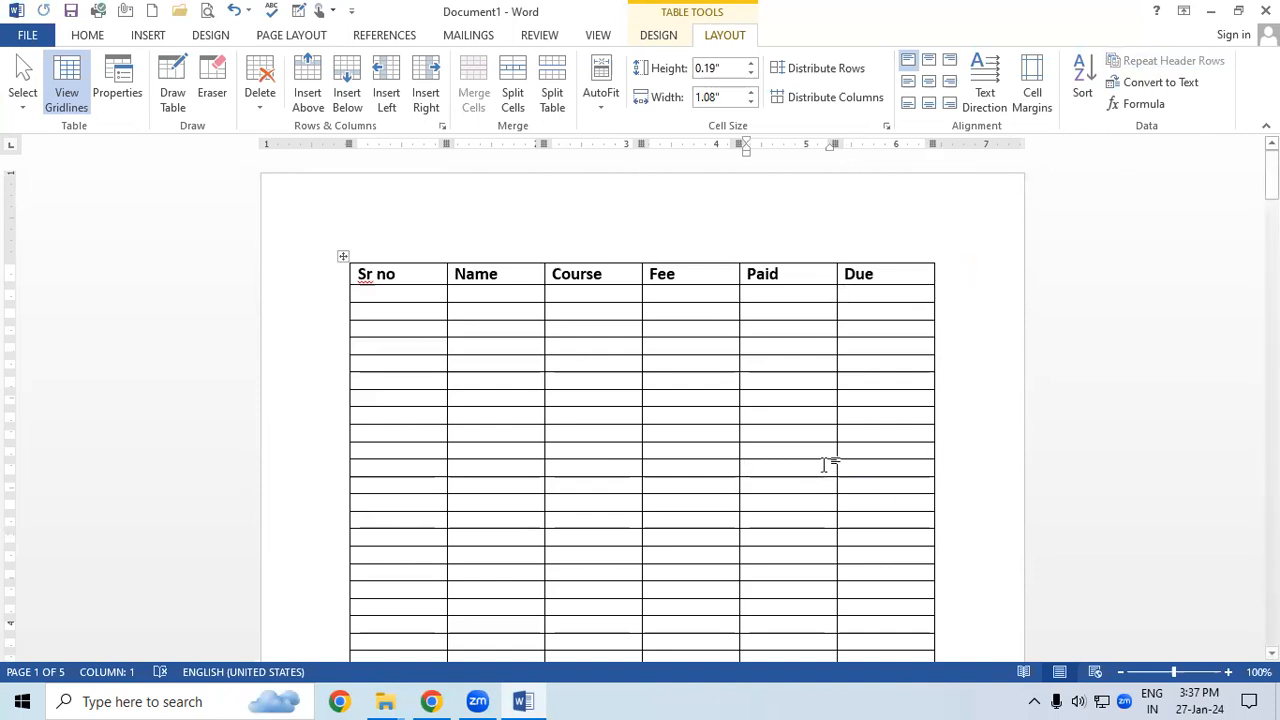
{"action": "left_click", "coordinate": [426, 297]}
{"action": "left_click", "coordinate": [28, 35]}
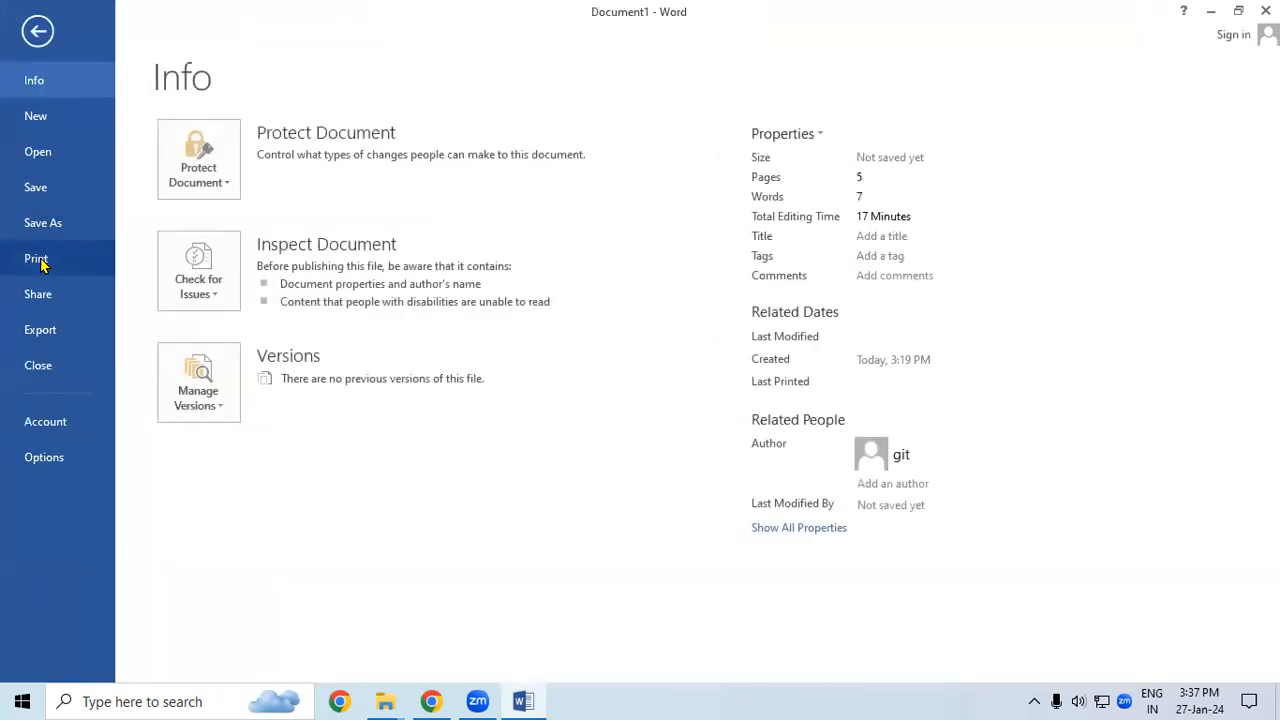
{"action": "left_click", "coordinate": [36, 262]}
{"action": "left_click_drag", "start_coordinate": [1182, 674], "coordinate": [1191, 668]}
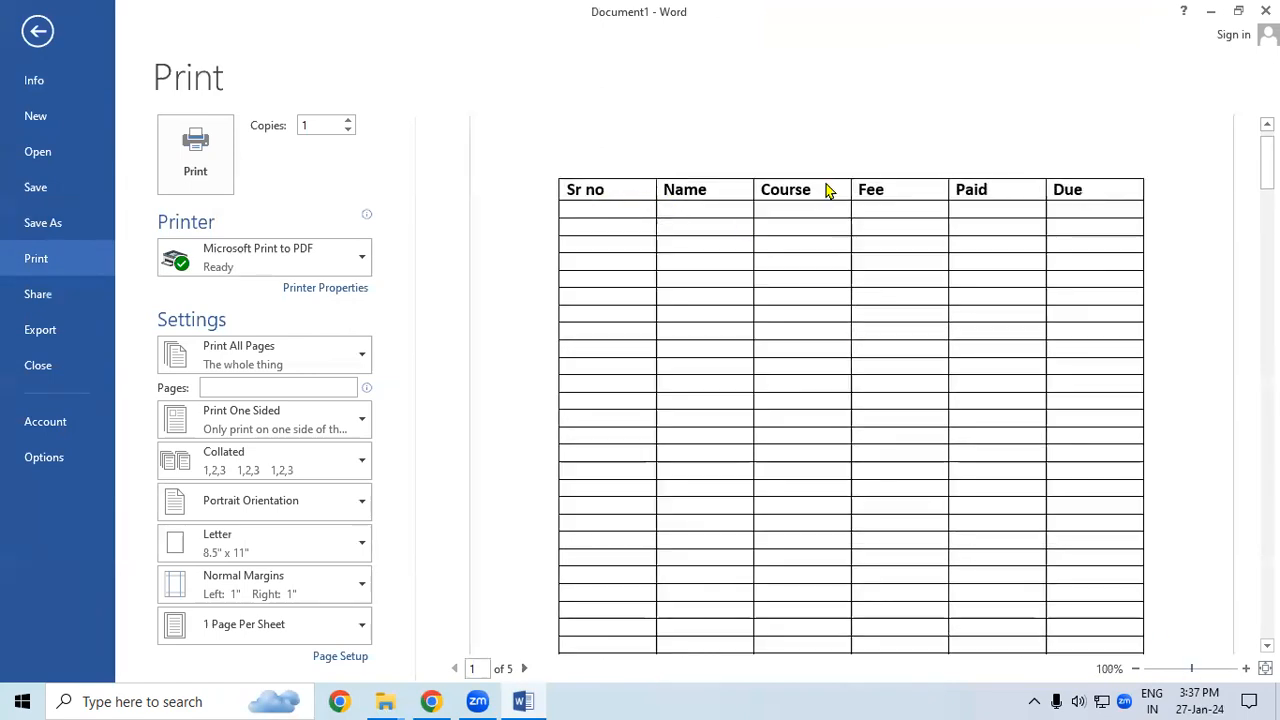
{"action": "left_click", "coordinate": [524, 668]}
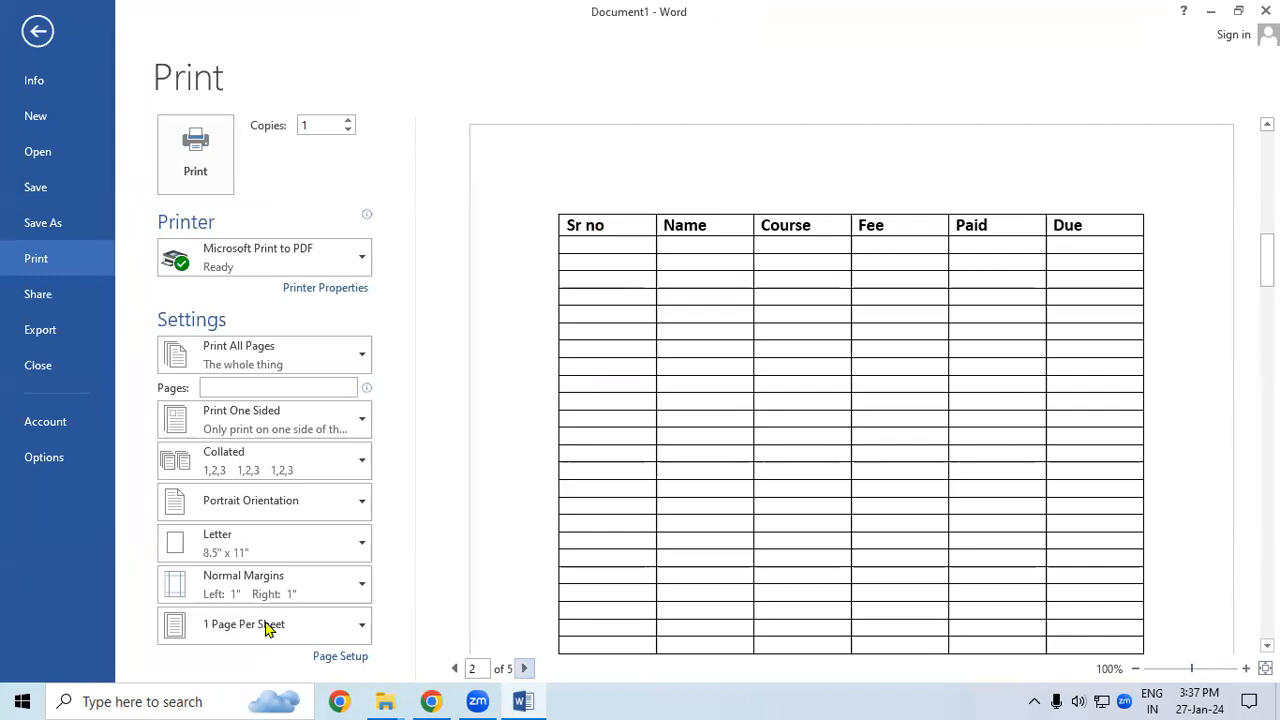
{"action": "left_click", "coordinate": [524, 668]}
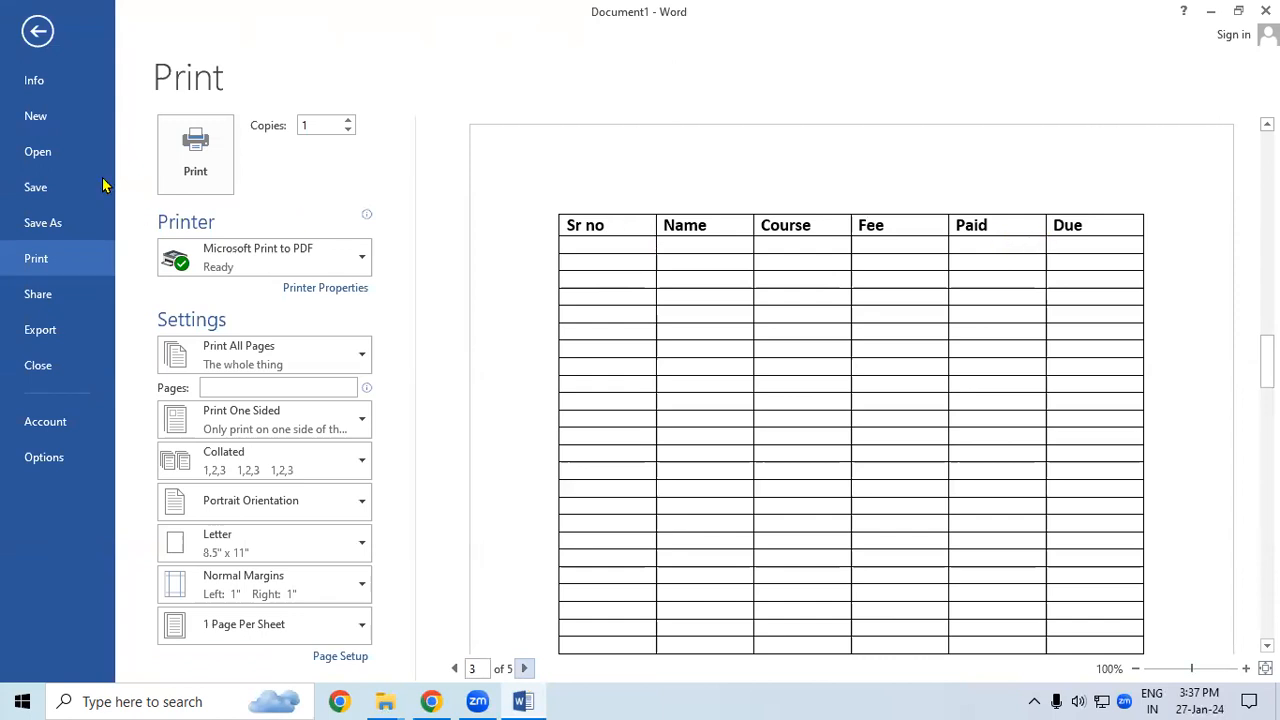
{"action": "left_click", "coordinate": [37, 31]}
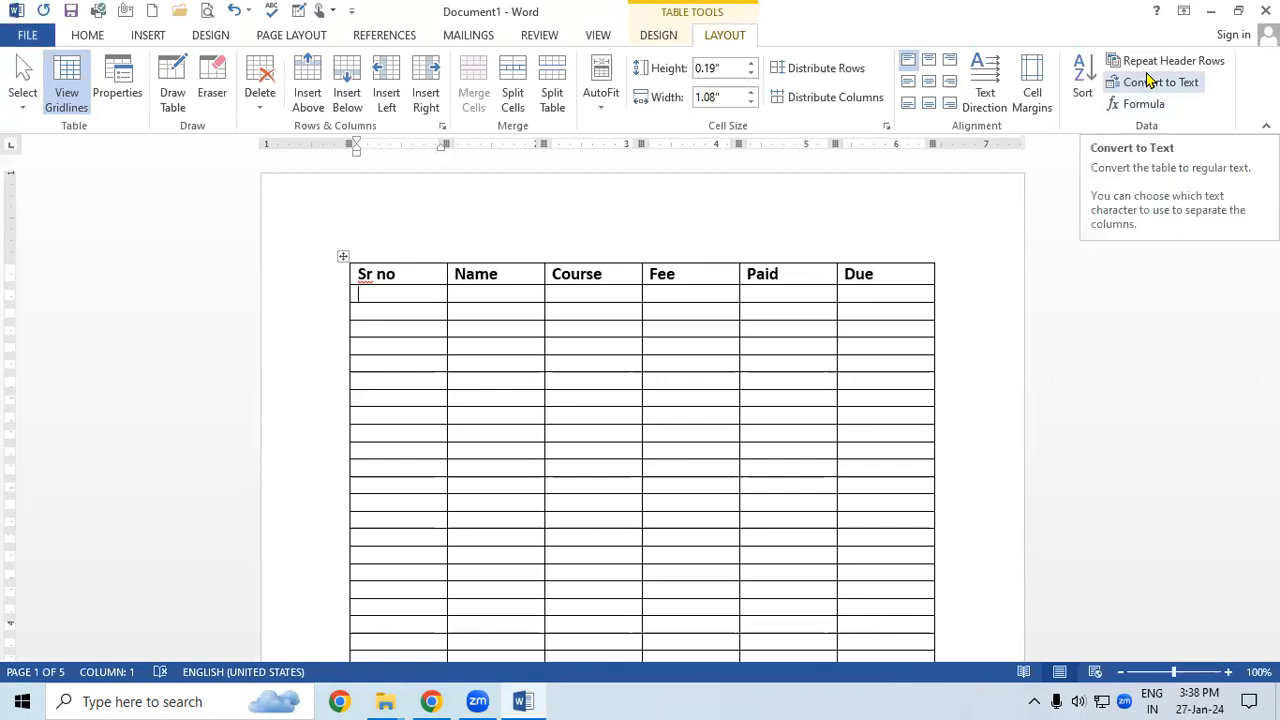
Create a new blank document and enter the tab-separated headings Sr no, Name, Course, Fee, Paid and Due.
{"action": "left_click", "coordinate": [870, 308]}
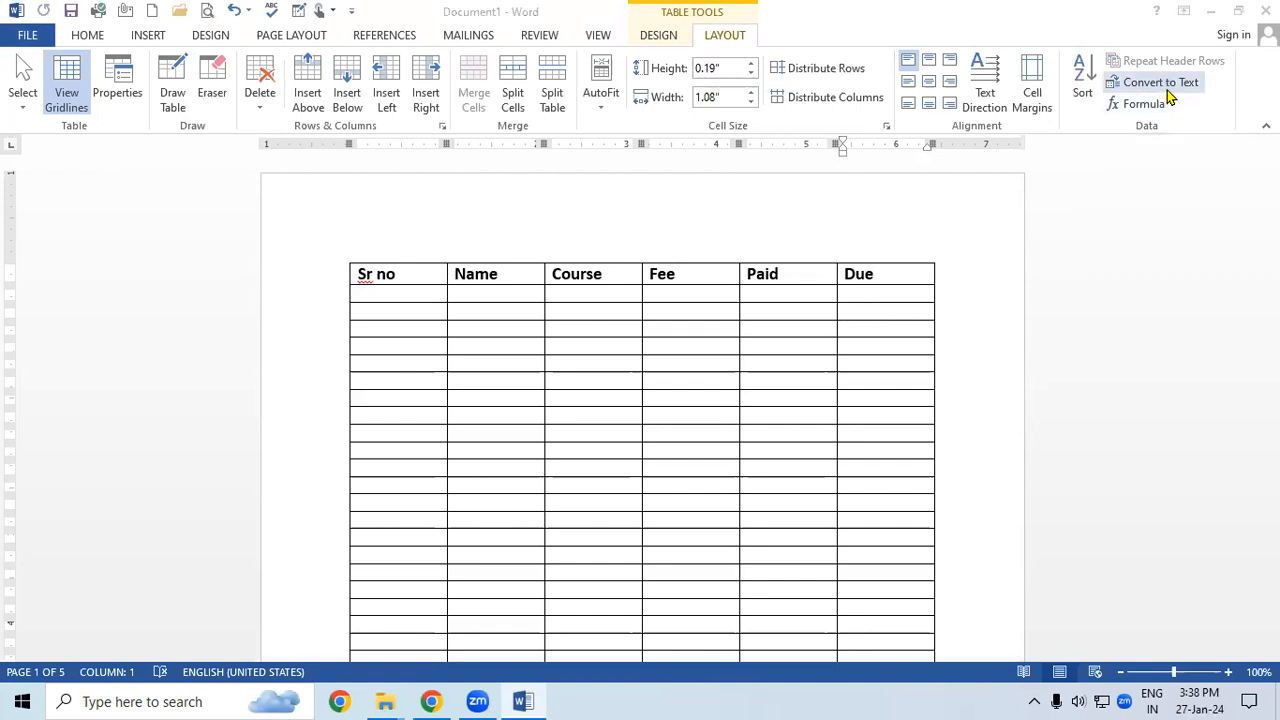
{"action": "key", "text": "ctrl+n"}
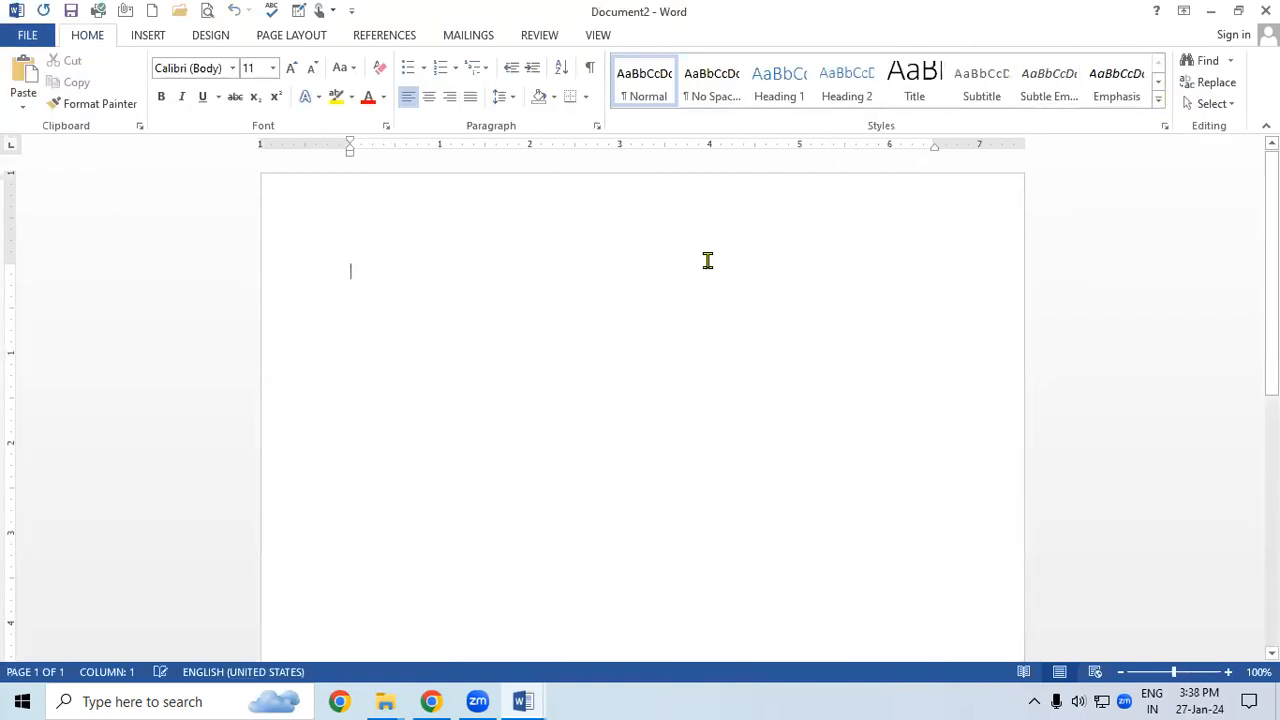
{"action": "type", "text": "Sr no Name Course Fee Paid Due"}
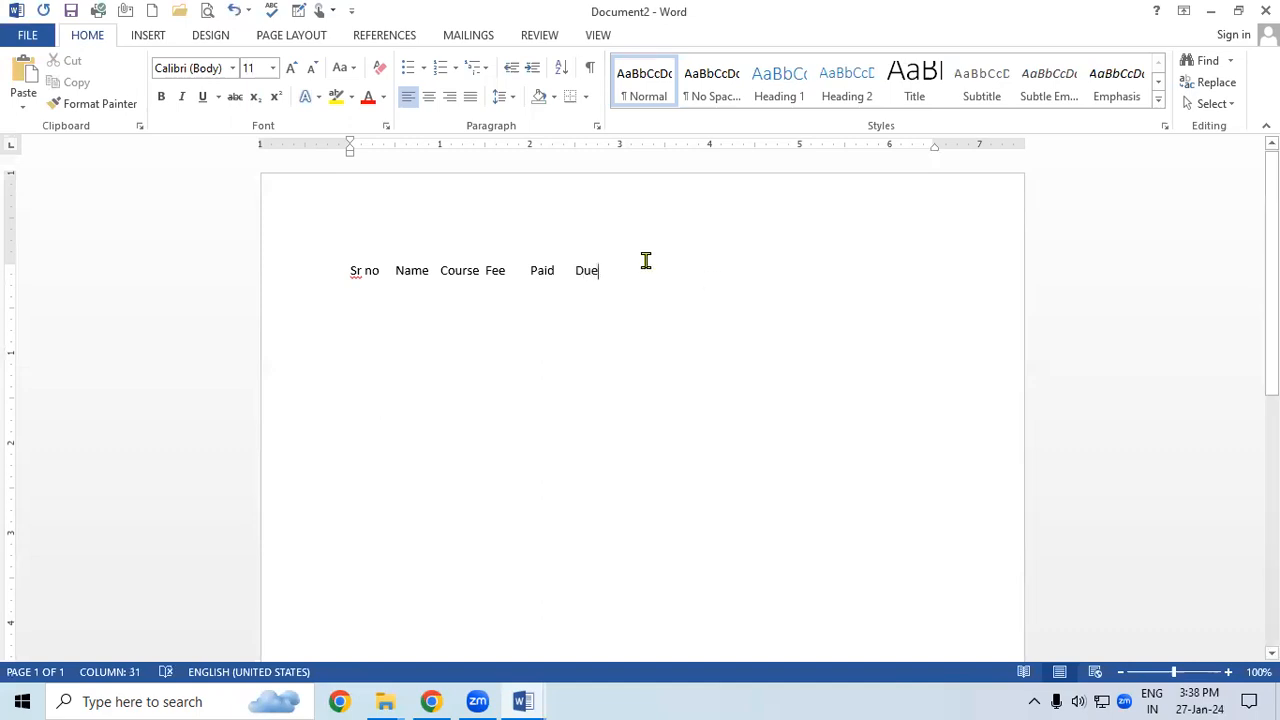
Convert the line of headings to a six-column table with fixed column width, separating the text at tabs.
{"action": "left_click_drag", "start_coordinate": [605, 270], "coordinate": [294, 259]}
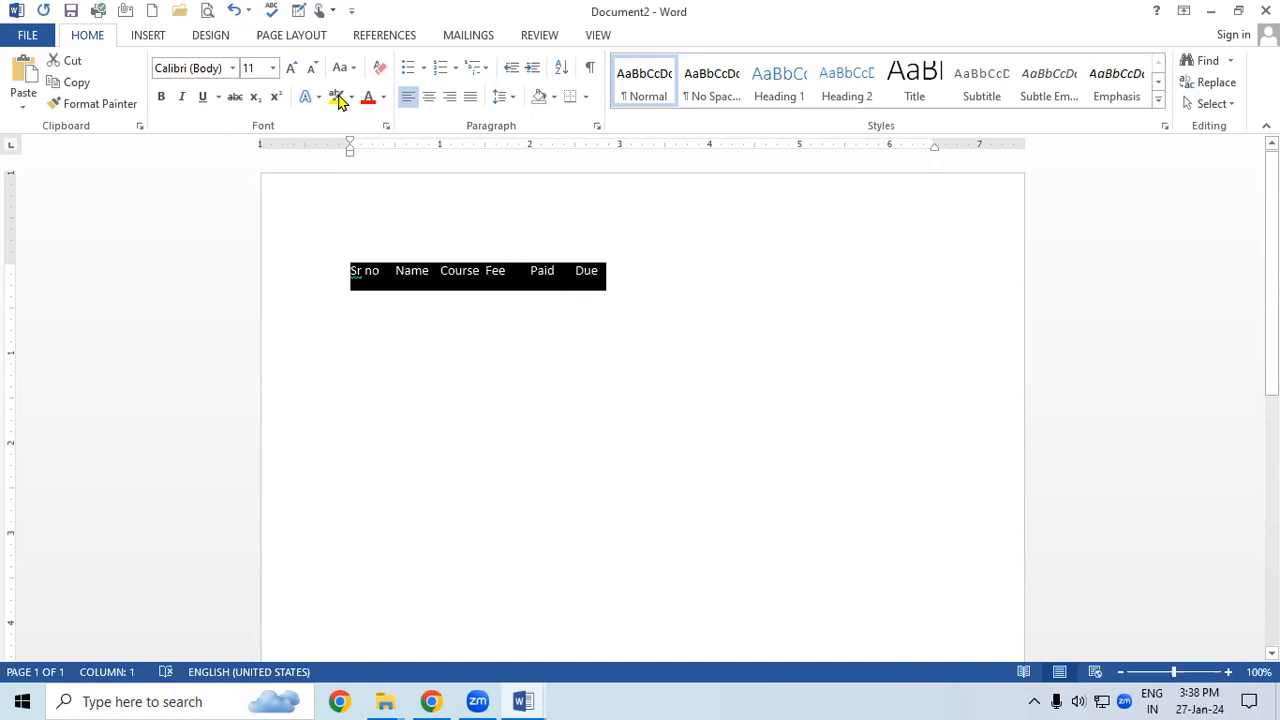
{"action": "left_click", "coordinate": [145, 37]}
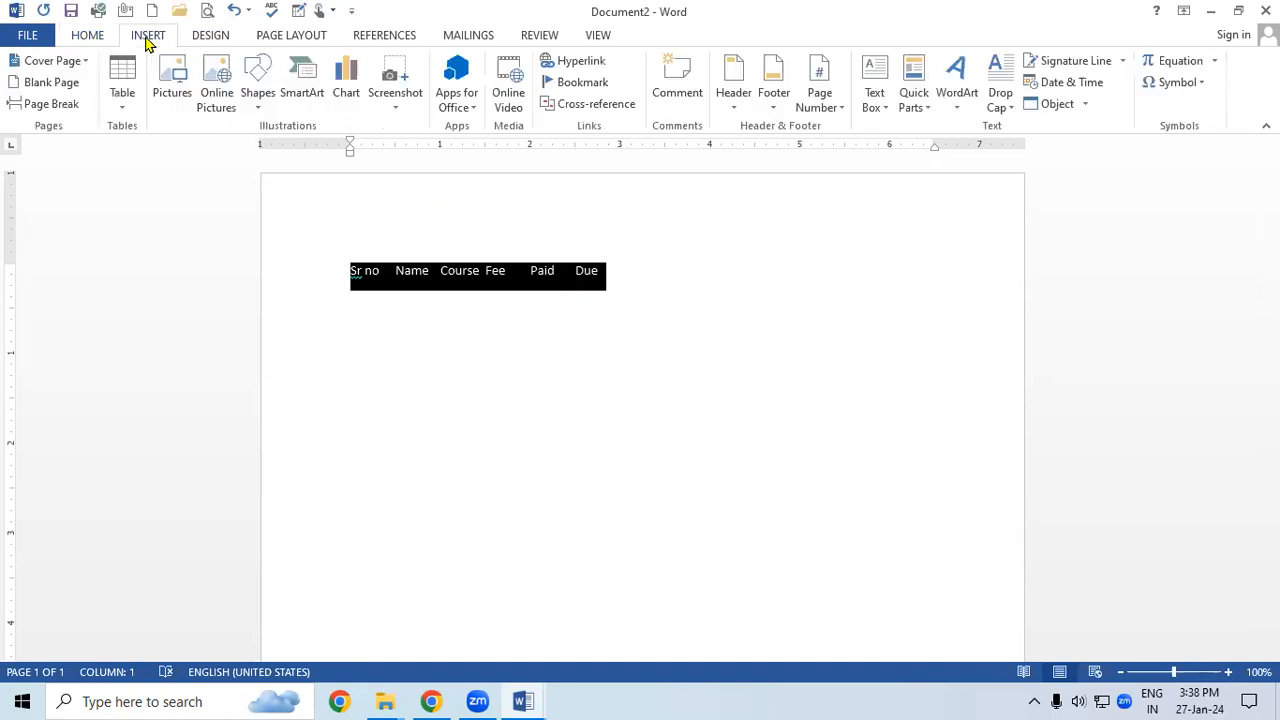
{"action": "left_click", "coordinate": [124, 105]}
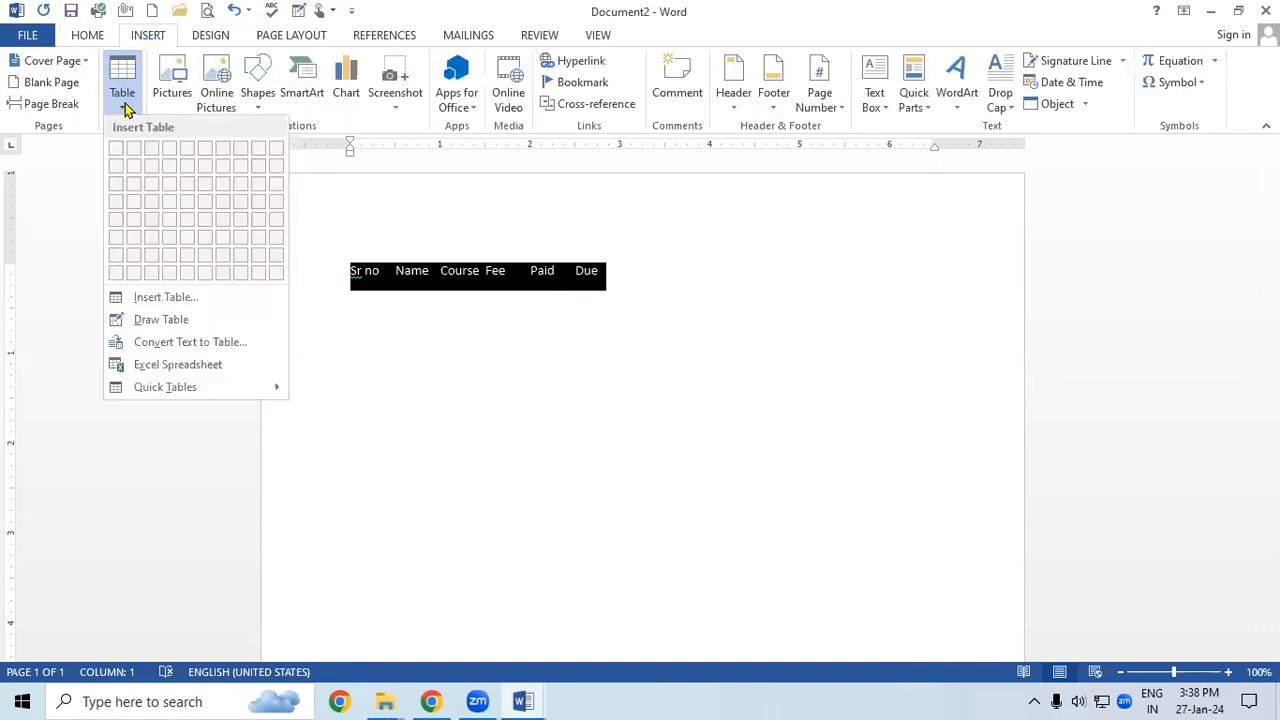
{"action": "left_click", "coordinate": [160, 350]}
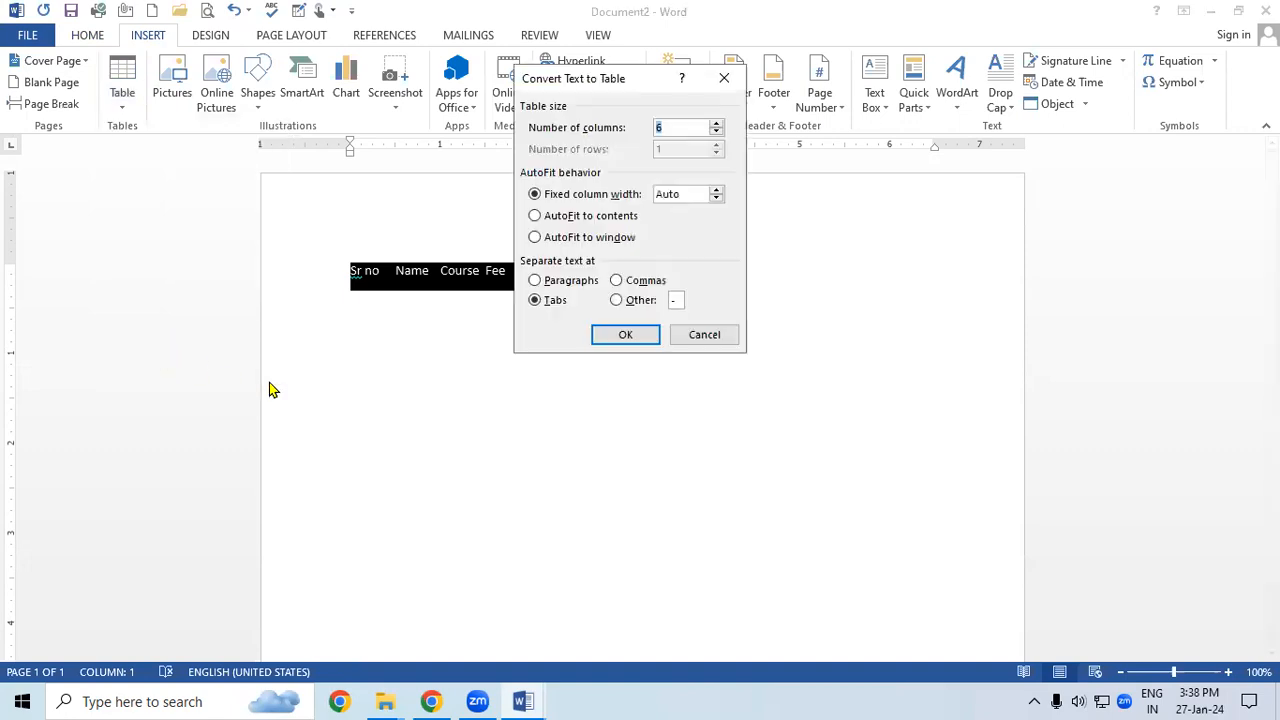
{"action": "left_click", "coordinate": [625, 335]}
{"action": "left_click", "coordinate": [497, 326]}
Select the whole heading row from Sr no to Due and bring up the table layout tools.
{"action": "left_click_drag", "start_coordinate": [359, 270], "coordinate": [915, 262]}
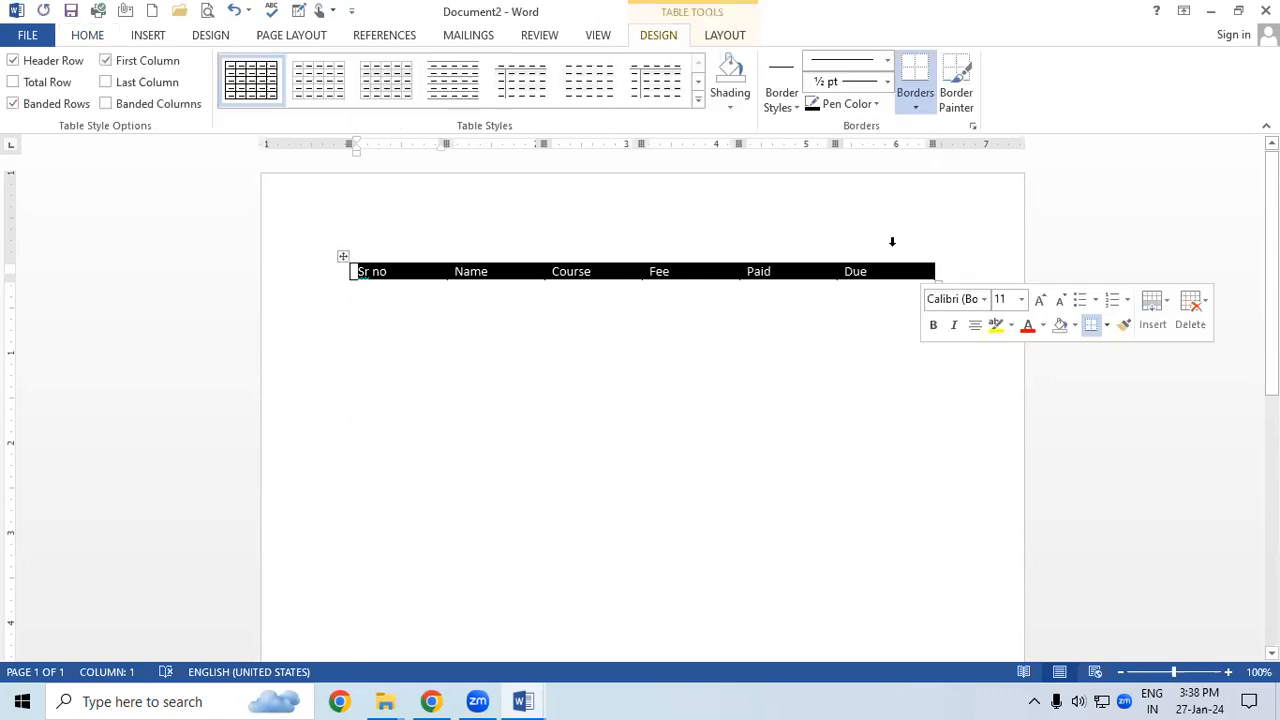
{"action": "left_click", "coordinate": [771, 343]}
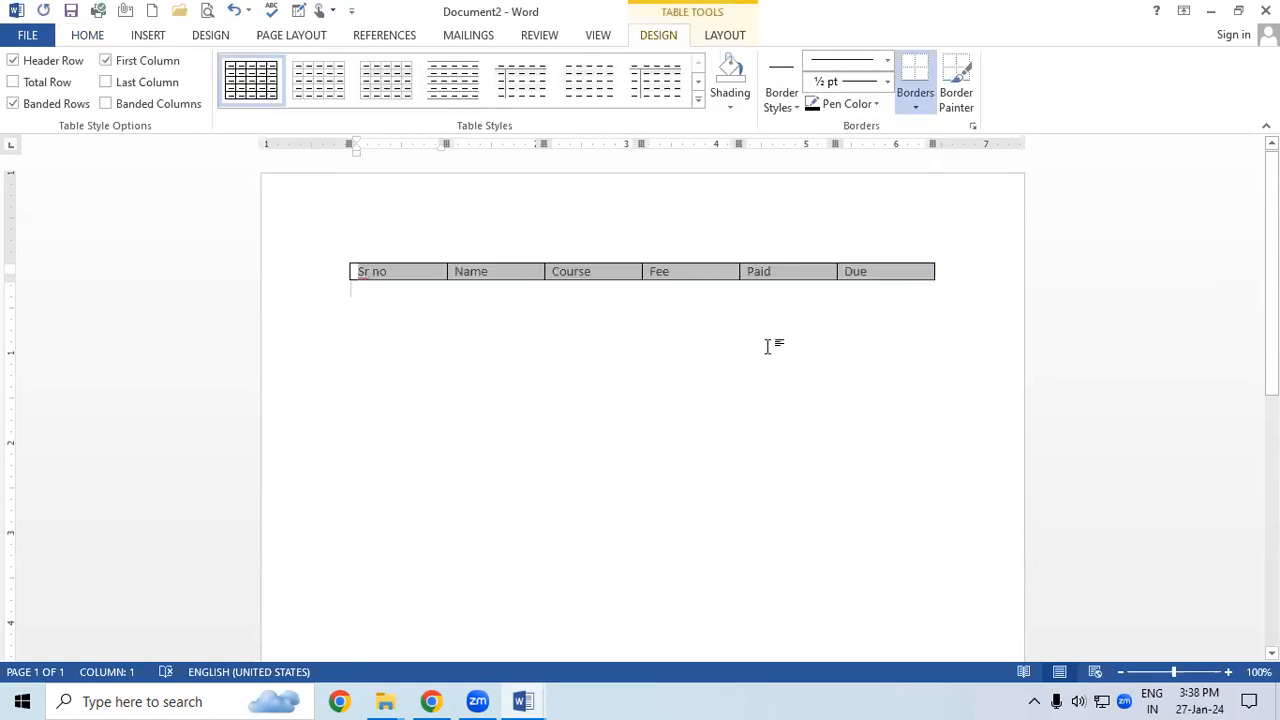
{"action": "left_click", "coordinate": [874, 270]}
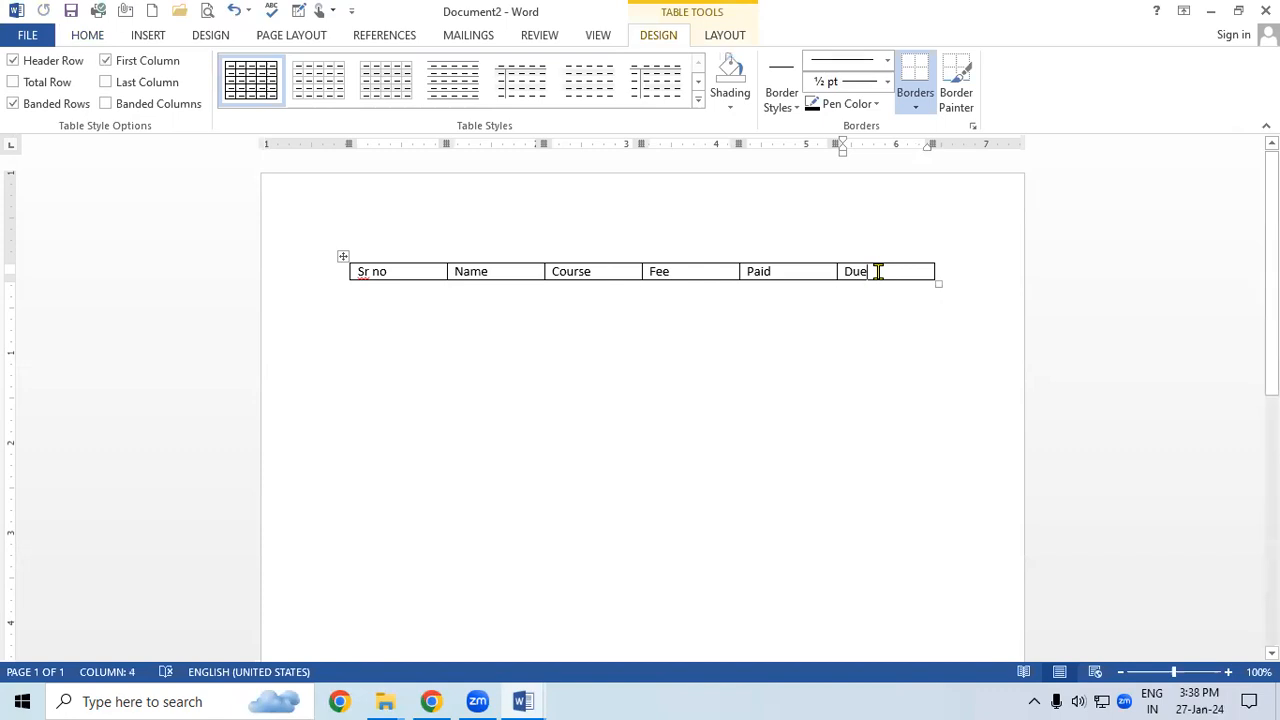
{"action": "left_click_drag", "start_coordinate": [878, 271], "coordinate": [317, 277]}
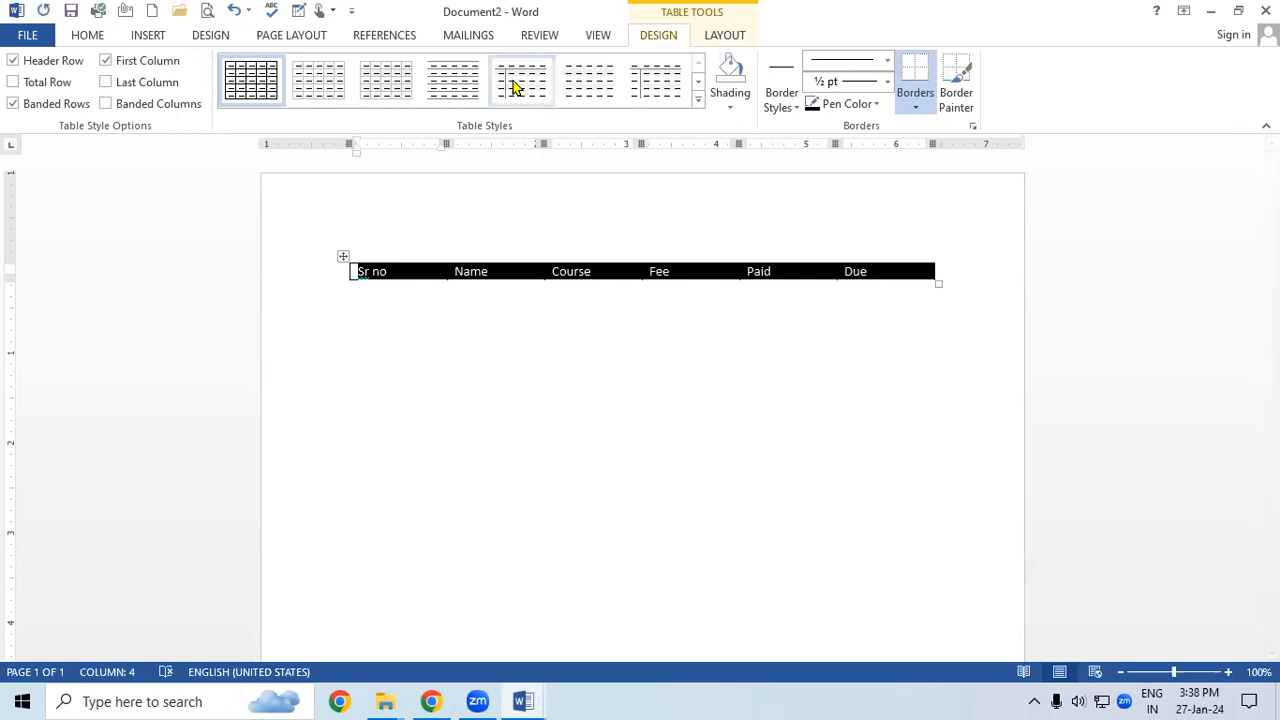
{"action": "left_click", "coordinate": [726, 35]}
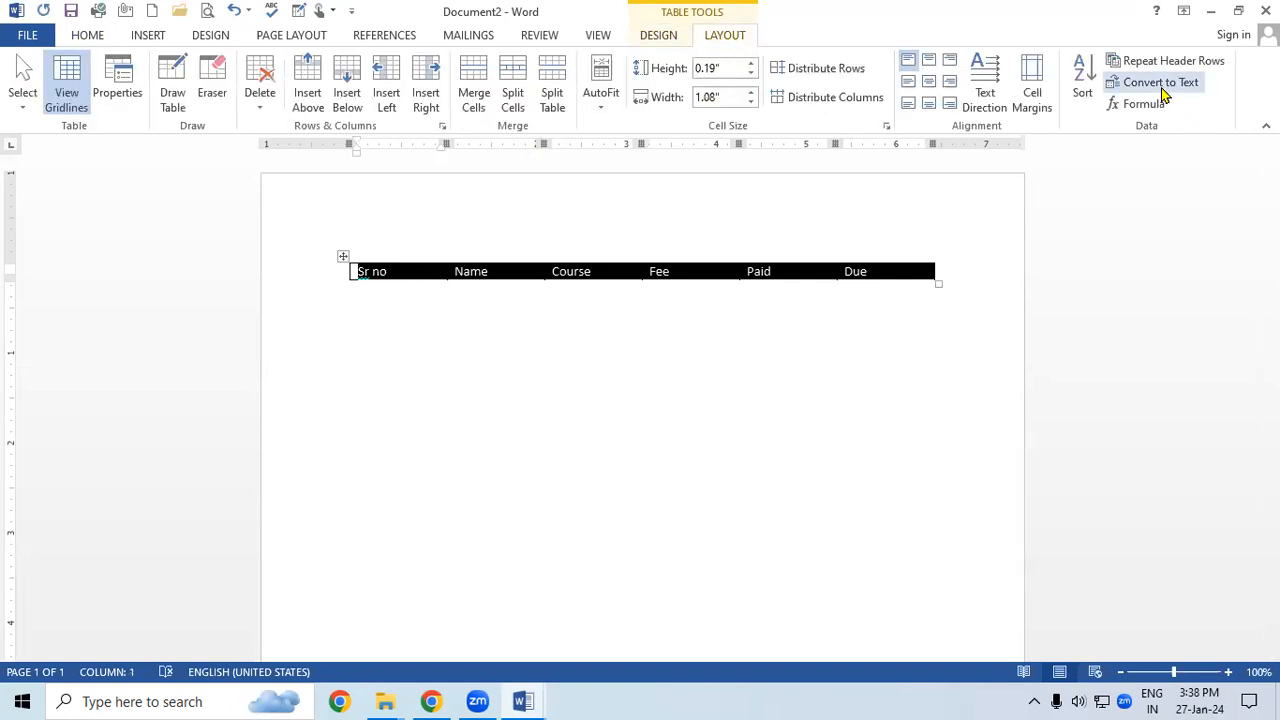
{"action": "left_click", "coordinate": [992, 596]}
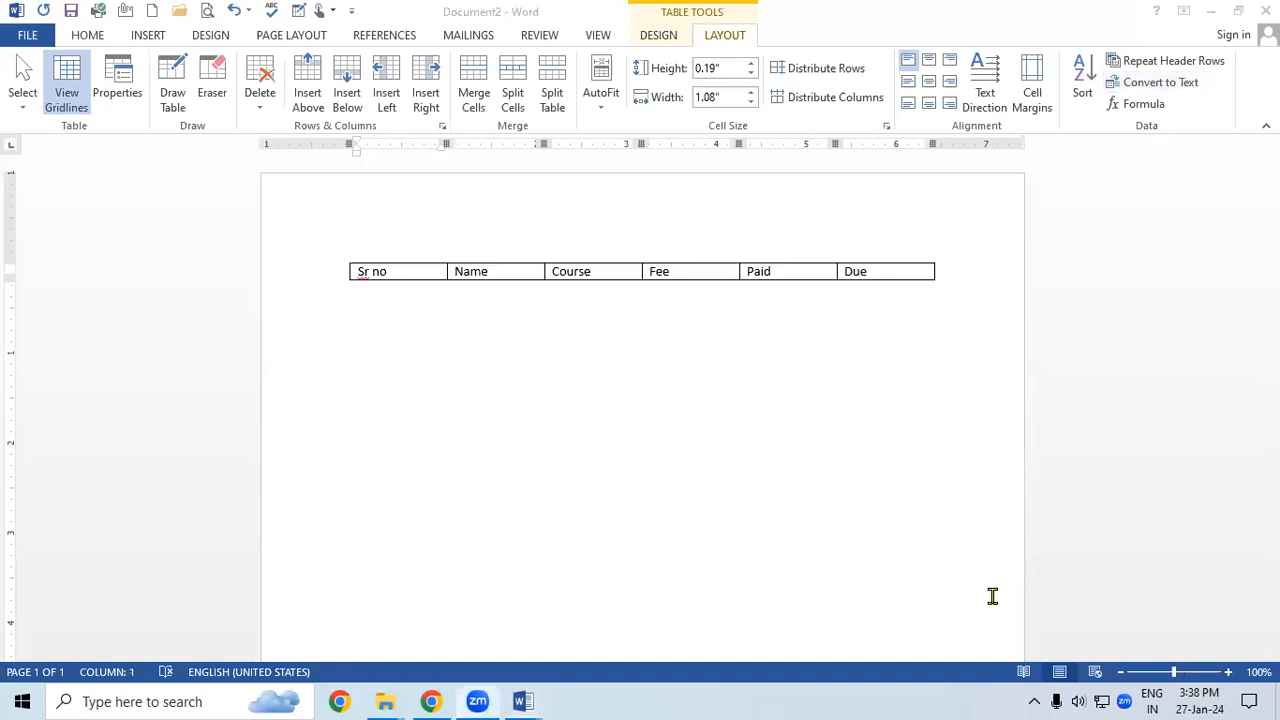
{"action": "mouse_move", "coordinate": [518, 215]}
{"action": "left_mouse_down"}
{"action": "mouse_move", "coordinate": [343, 322]}
{"action": "mouse_move", "coordinate": [925, 305]}
{"action": "mouse_move", "coordinate": [812, 212]}
{"action": "mouse_move", "coordinate": [482, 218]}
{"action": "left_mouse_up"}
{"action": "left_click_drag", "start_coordinate": [441, 276], "coordinate": [450, 300]}
{"action": "mouse_move", "coordinate": [396, 396]}
{"action": "left_mouse_down"}
{"action": "mouse_move", "coordinate": [478, 410]}
{"action": "mouse_move", "coordinate": [520, 391]}
{"action": "mouse_move", "coordinate": [540, 409]}
{"action": "mouse_move", "coordinate": [563, 389]}
{"action": "mouse_move", "coordinate": [532, 410]}
{"action": "left_mouse_up"}
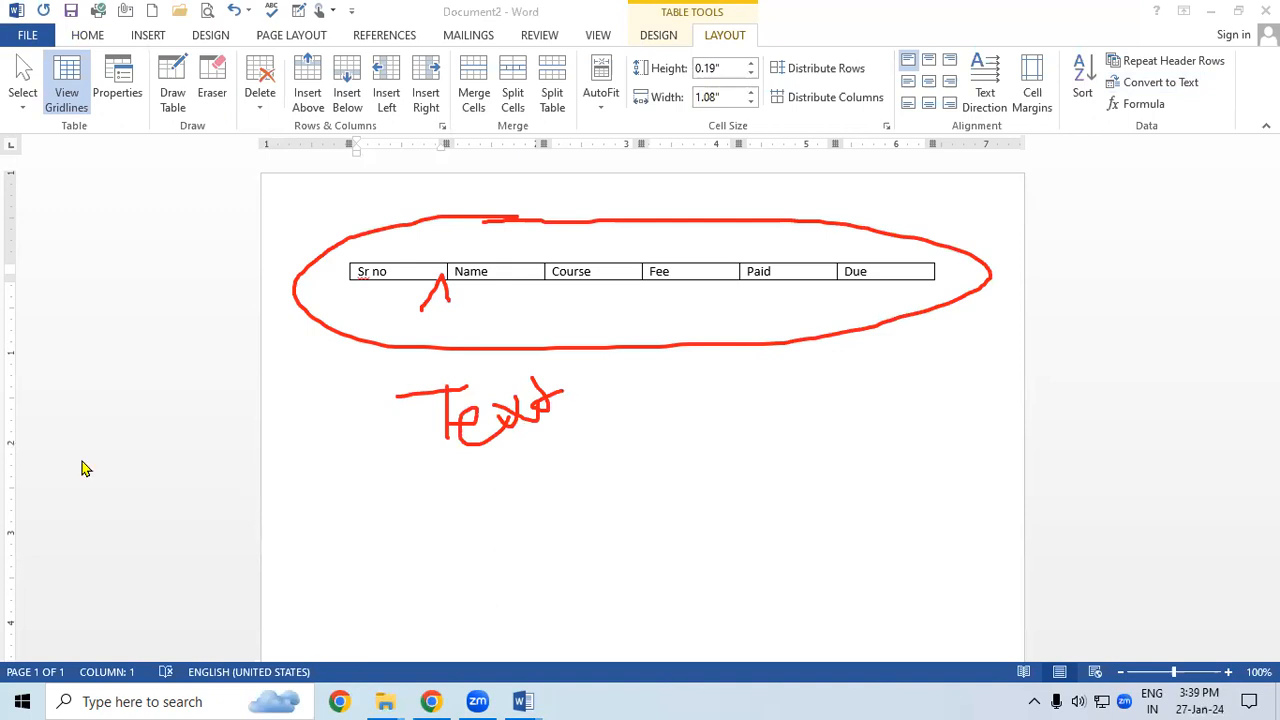
{"action": "key", "text": "Escape"}
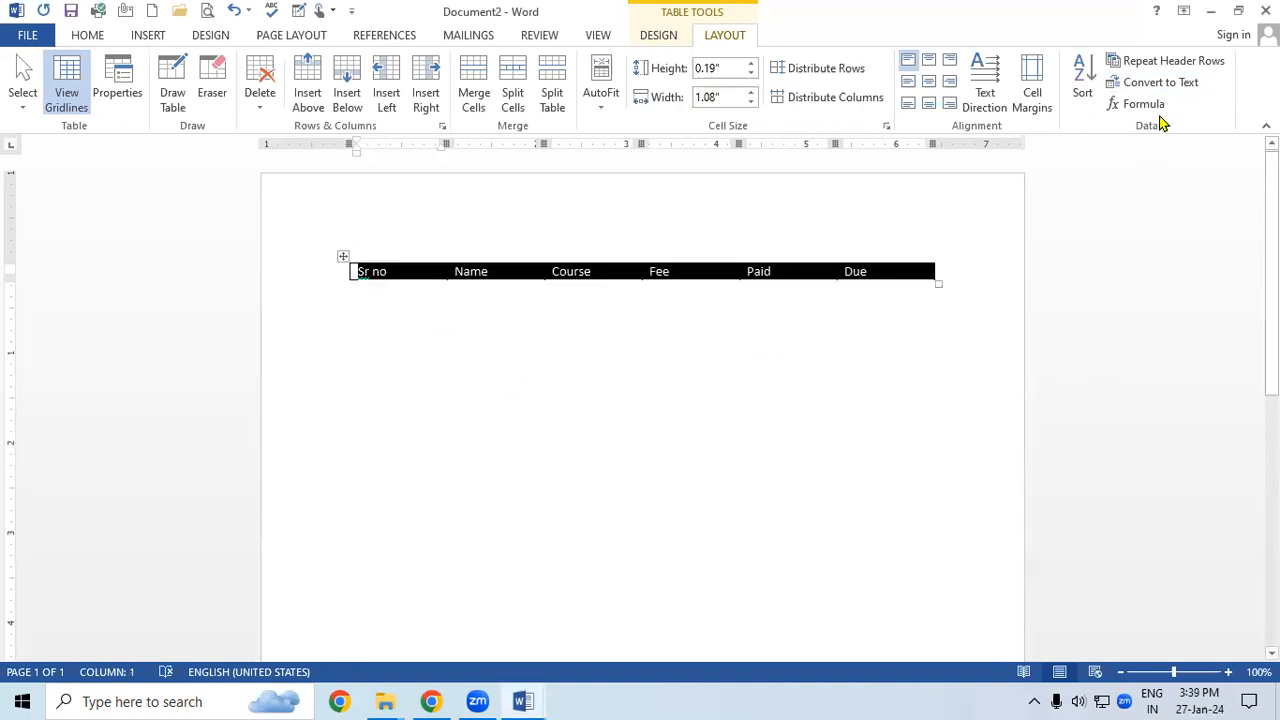
Open the Convert to Text options for the selected heading row and move the dialog clear of the first columns.
{"action": "left_click", "coordinate": [1158, 83]}
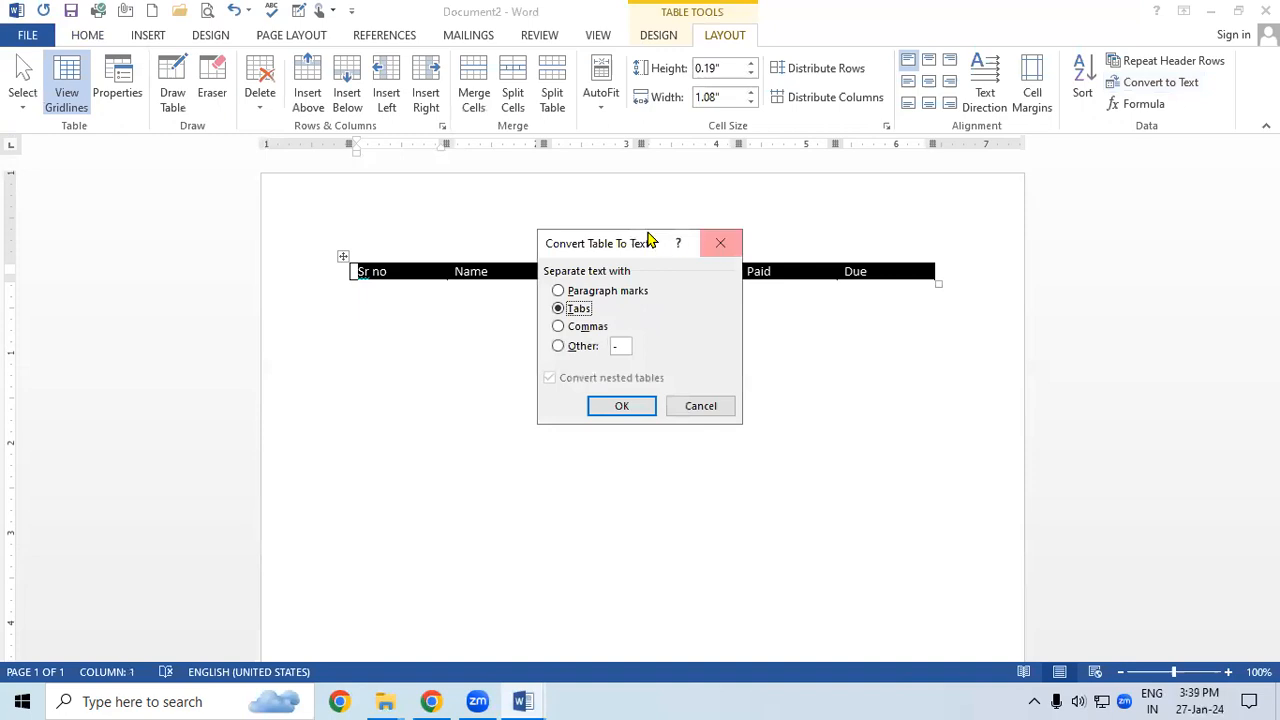
{"action": "left_click_drag", "start_coordinate": [594, 249], "coordinate": [636, 121]}
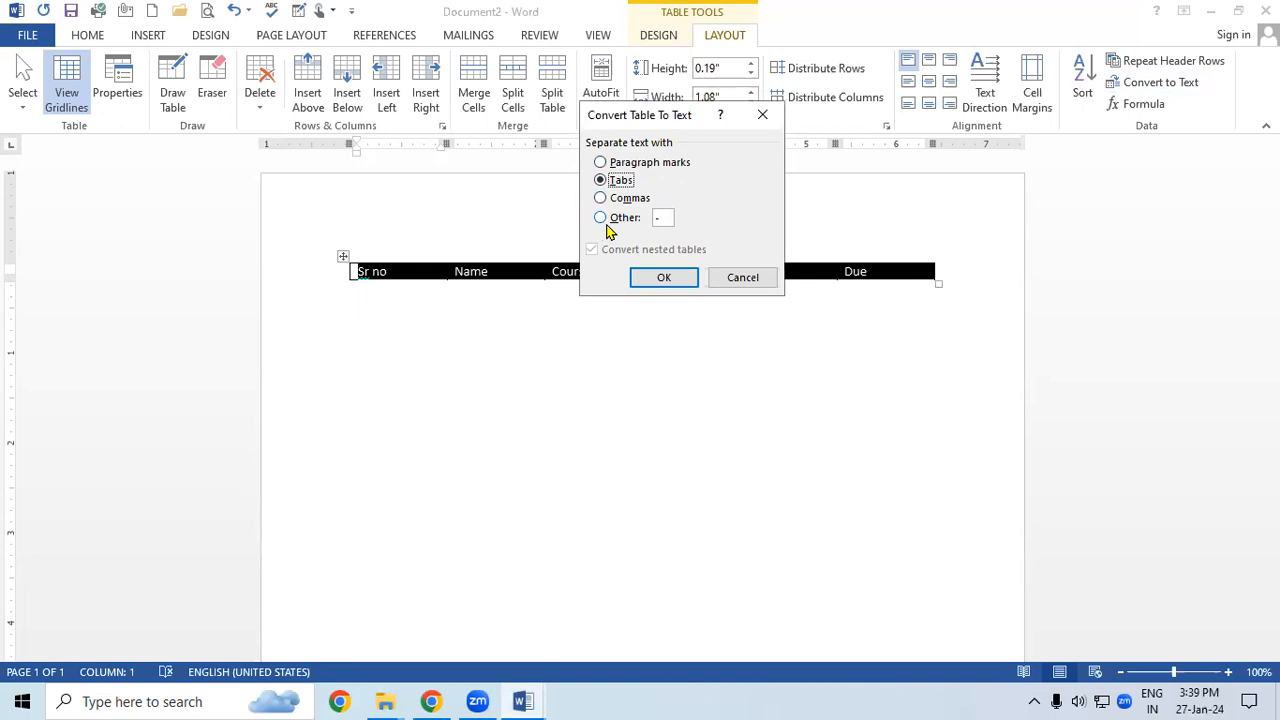
{"action": "left_click", "coordinate": [848, 613]}
{"action": "mouse_move", "coordinate": [376, 362]}
{"action": "left_mouse_down"}
{"action": "mouse_move", "coordinate": [353, 403]}
{"action": "mouse_move", "coordinate": [423, 369]}
{"action": "mouse_move", "coordinate": [512, 370]}
{"action": "mouse_move", "coordinate": [489, 384]}
{"action": "left_mouse_up"}
{"action": "left_click_drag", "start_coordinate": [571, 349], "coordinate": [575, 400]}
{"action": "left_click_drag", "start_coordinate": [607, 336], "coordinate": [606, 381]}
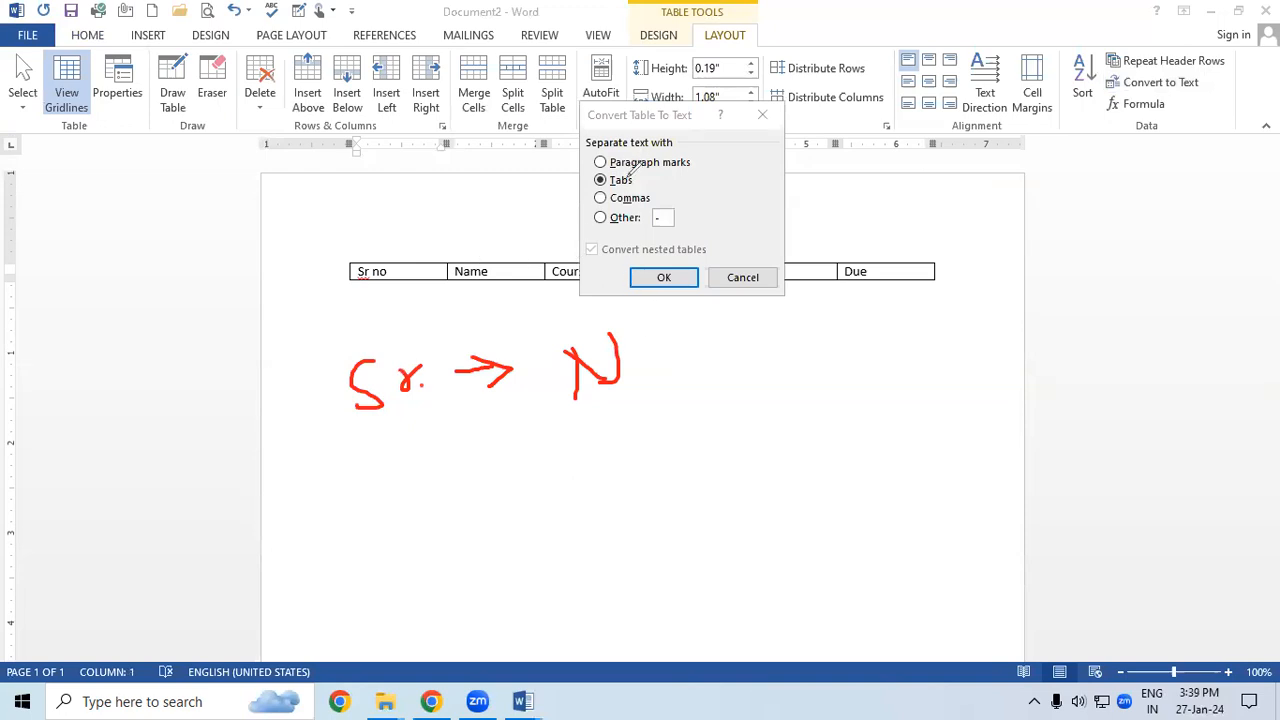
{"action": "mouse_move", "coordinate": [600, 163]}
{"action": "left_mouse_down"}
{"action": "mouse_move", "coordinate": [592, 186]}
{"action": "mouse_move", "coordinate": [634, 177]}
{"action": "mouse_move", "coordinate": [630, 160]}
{"action": "left_mouse_up"}
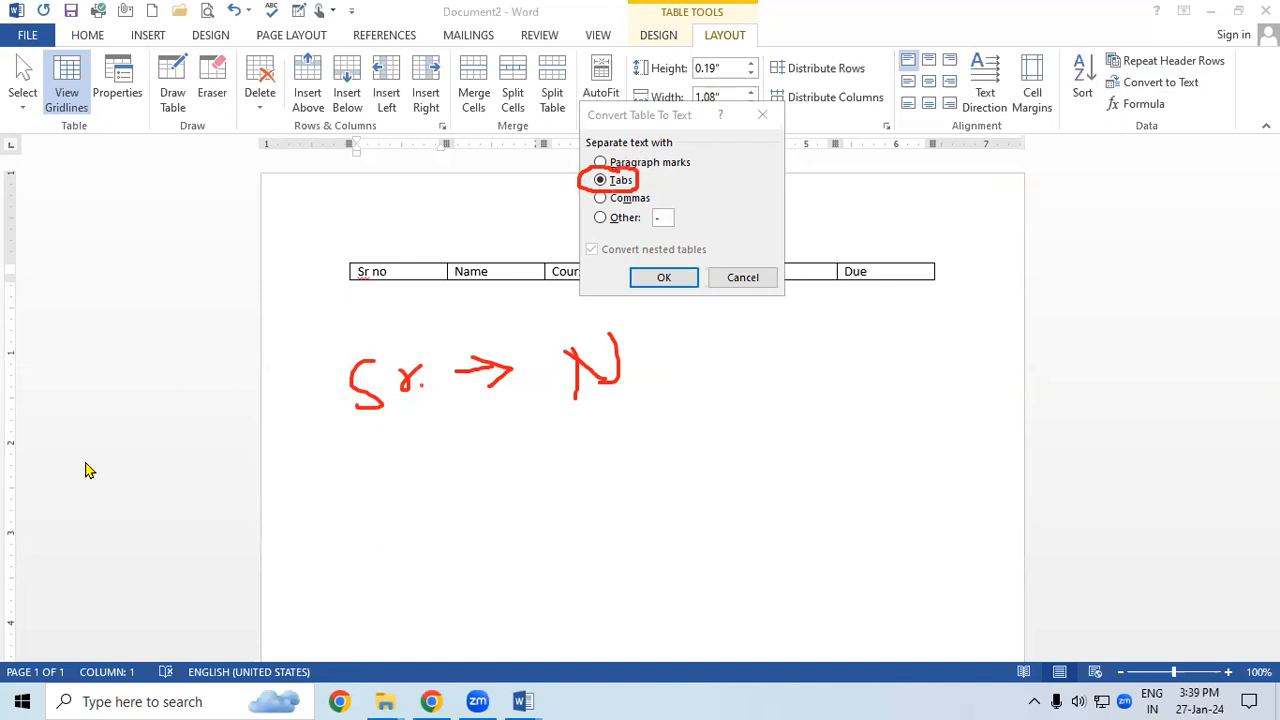
{"action": "left_click", "coordinate": [712, 217]}
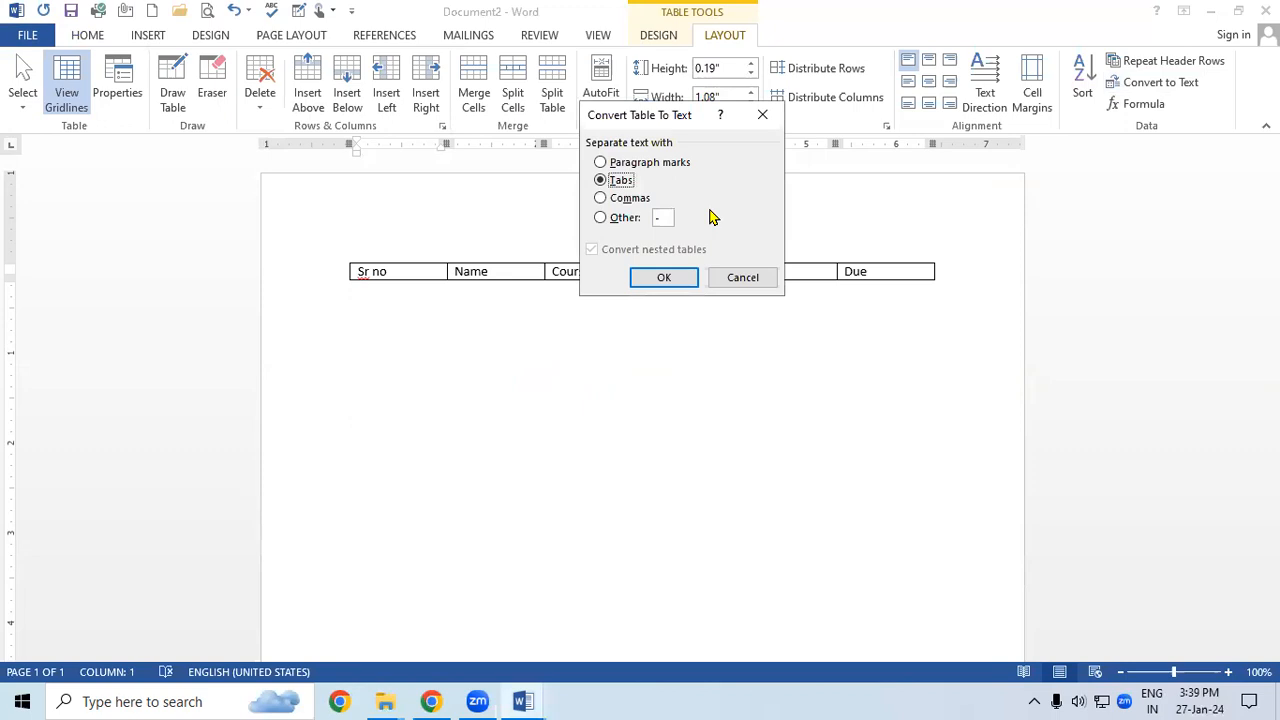
Convert the heading row to text using the custom separator "#".
{"action": "left_click", "coordinate": [601, 218]}
{"action": "type", "text": "#"}
{"action": "left_click", "coordinate": [662, 278]}
{"action": "left_click", "coordinate": [578, 387]}
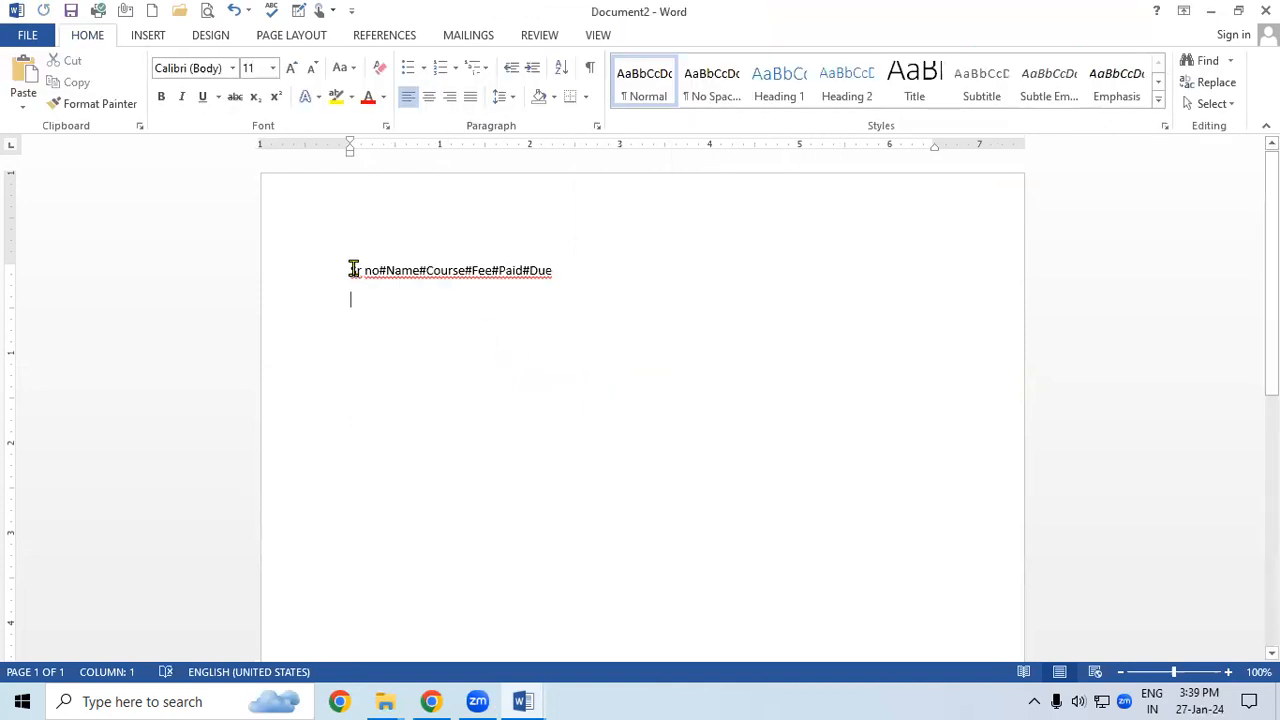
Enlarge the converted heading line to 28 pt and mark individual "#" separators between the headings to examine them.
{"action": "left_click_drag", "start_coordinate": [379, 271], "coordinate": [472, 271]}
{"action": "left_click", "coordinate": [451, 312]}
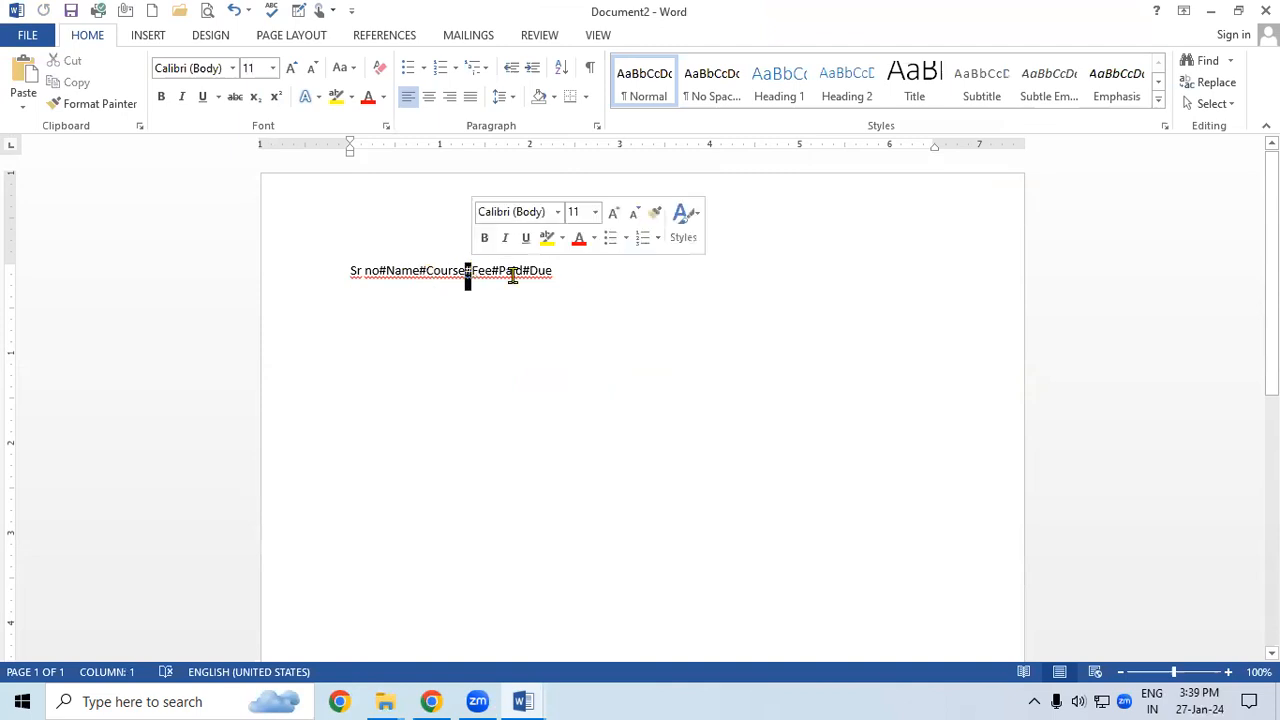
{"action": "left_click", "coordinate": [320, 271]}
{"action": "left_click", "coordinate": [275, 68]}
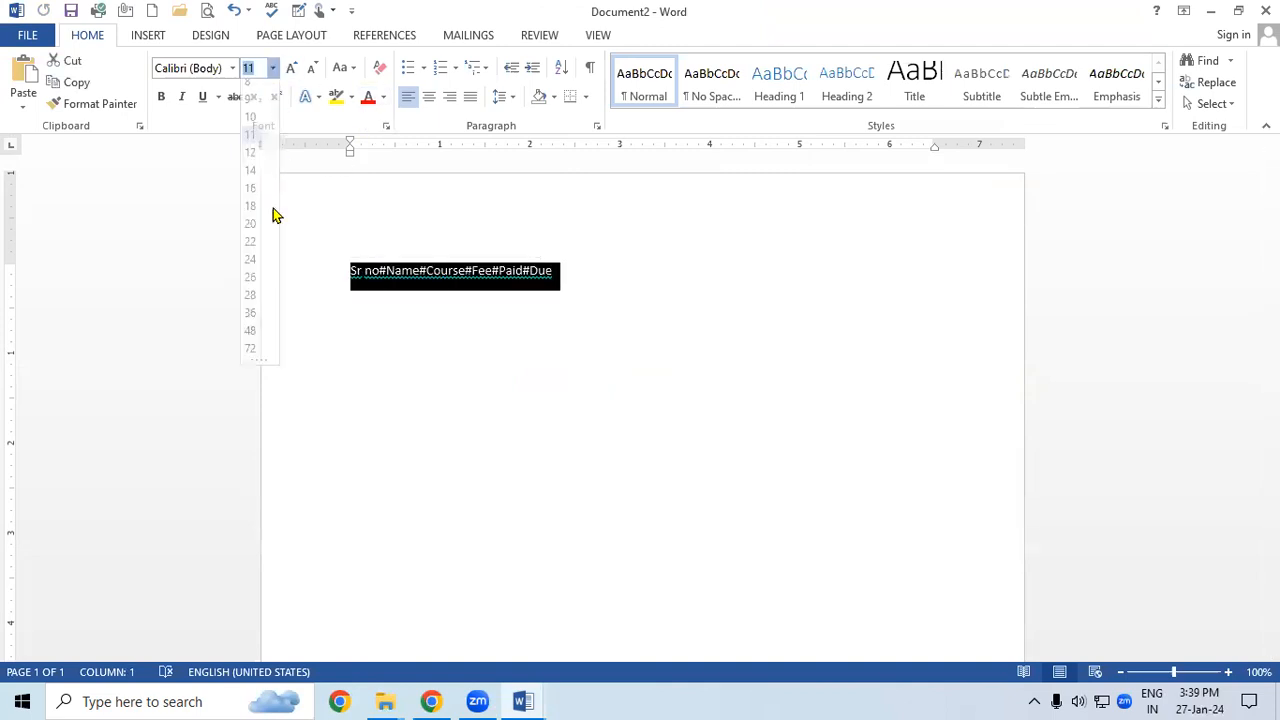
{"action": "left_click", "coordinate": [252, 306]}
{"action": "left_click", "coordinate": [486, 363]}
{"action": "left_click_drag", "start_coordinate": [424, 284], "coordinate": [441, 284]}
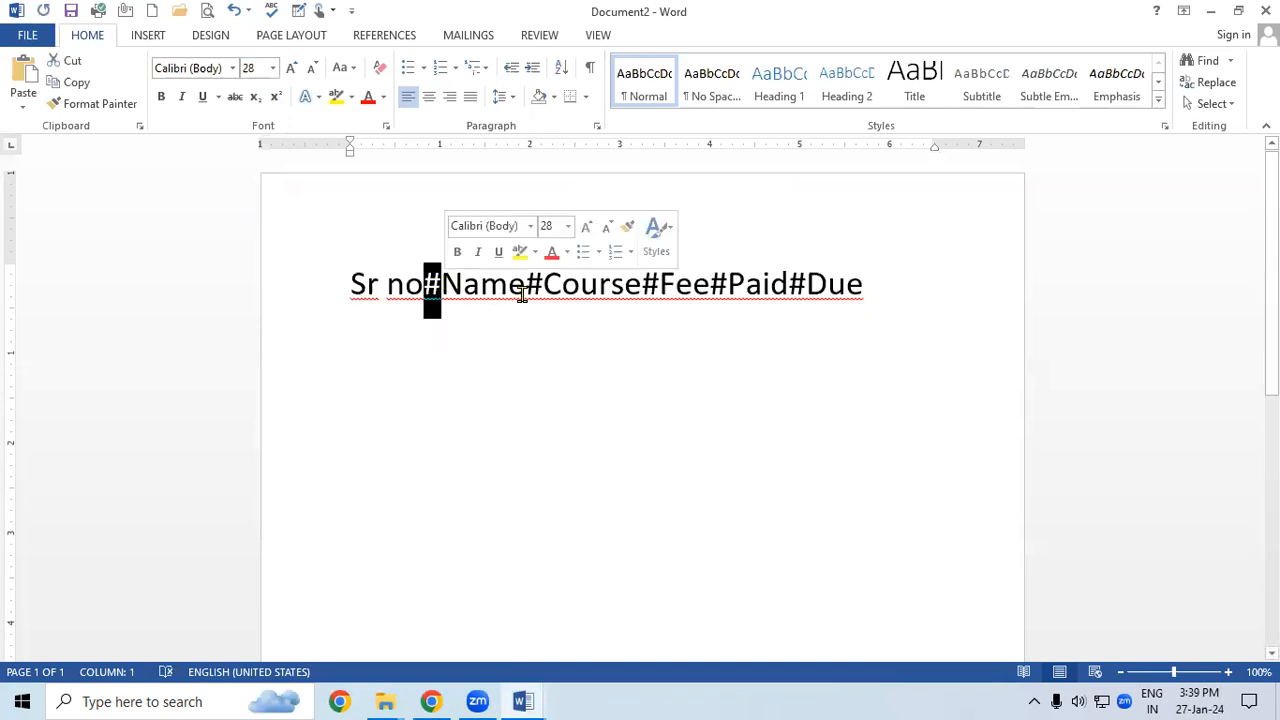
{"action": "left_click_drag", "start_coordinate": [525, 284], "coordinate": [553, 288]}
Undo the font size change and the "#"-separated conversion of the heading row.
{"action": "left_click", "coordinate": [456, 317]}
{"action": "key", "text": "ctrl+z"}
{"action": "key", "text": "ctrl+z"}
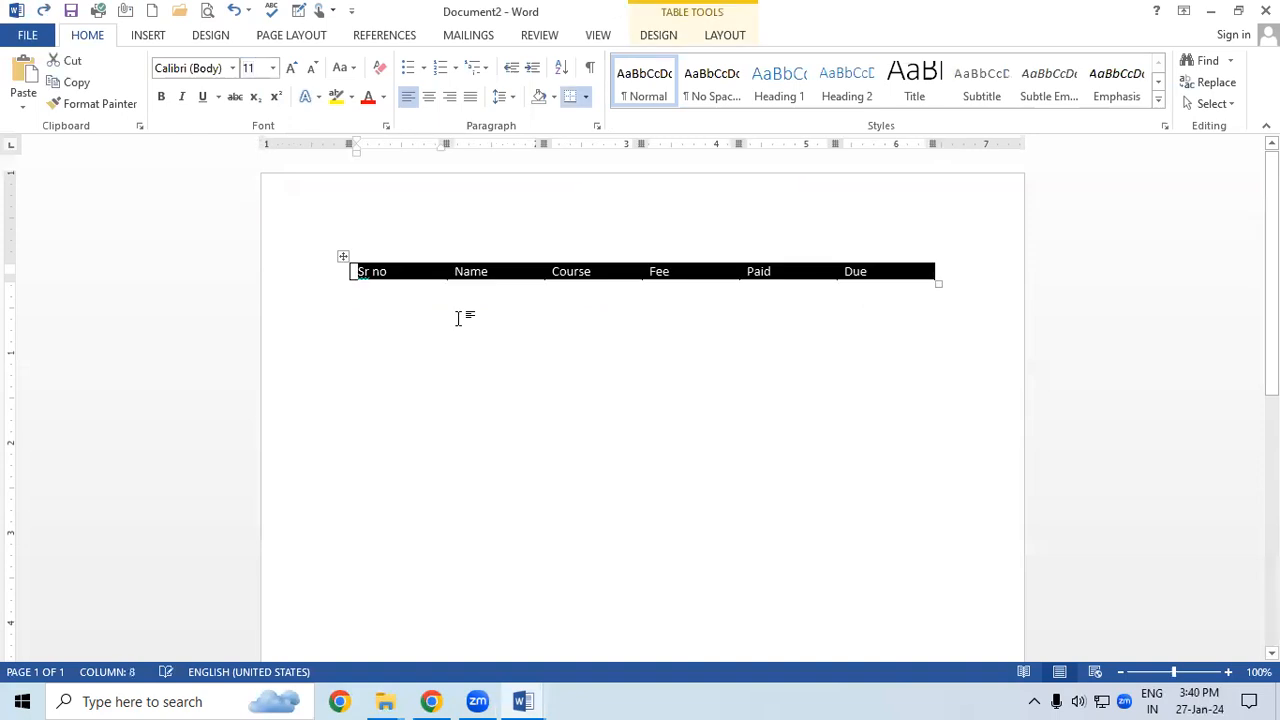
Convert the heading row from Sr no to Due to text separated with tabs.
{"action": "left_click", "coordinate": [728, 36]}
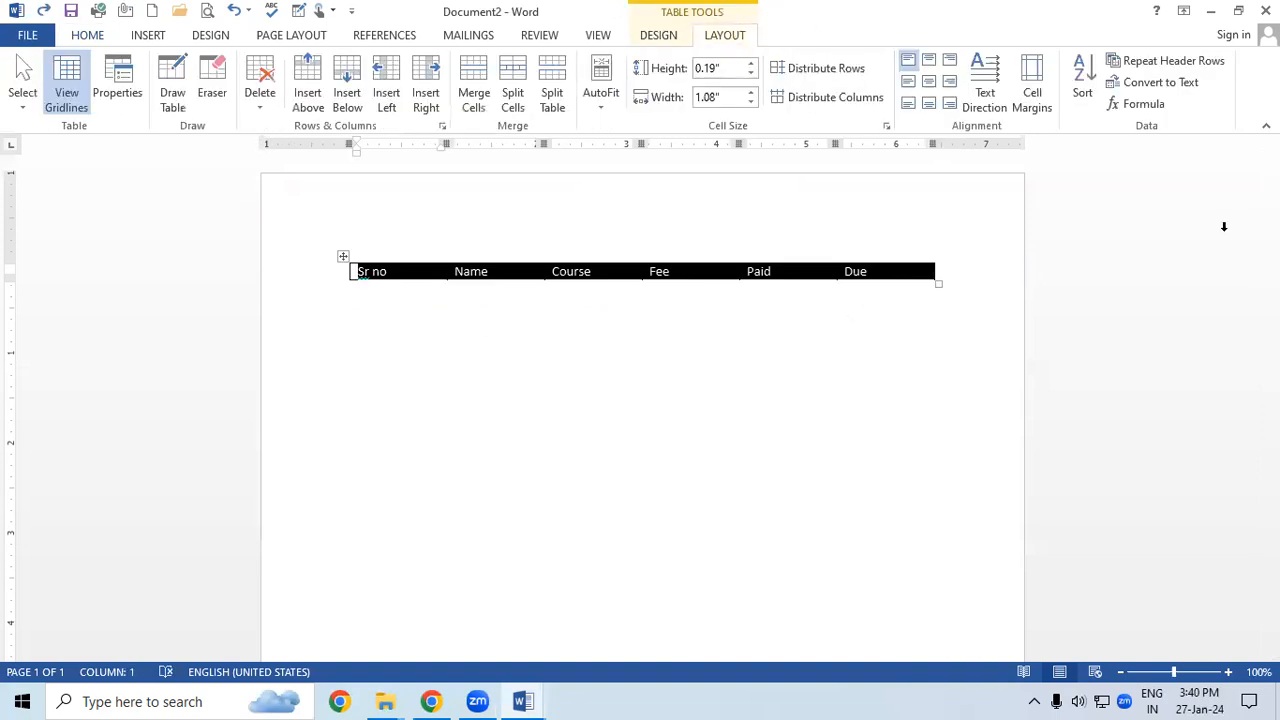
{"action": "left_click", "coordinate": [1190, 92]}
{"action": "left_click", "coordinate": [606, 182]}
{"action": "left_click", "coordinate": [662, 279]}
{"action": "left_click", "coordinate": [563, 380]}
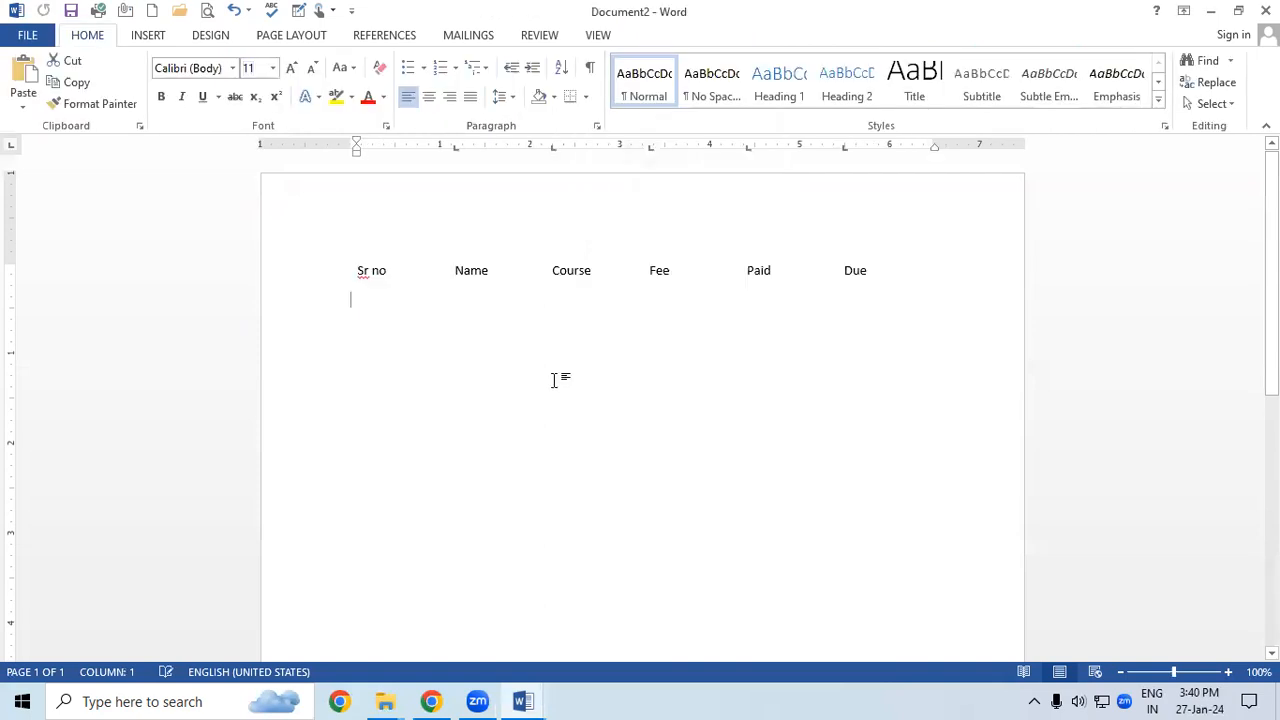
Mark the tab gaps between the converted headings from Sr no to Paid to examine the separators.
{"action": "double_click", "coordinate": [432, 270]}
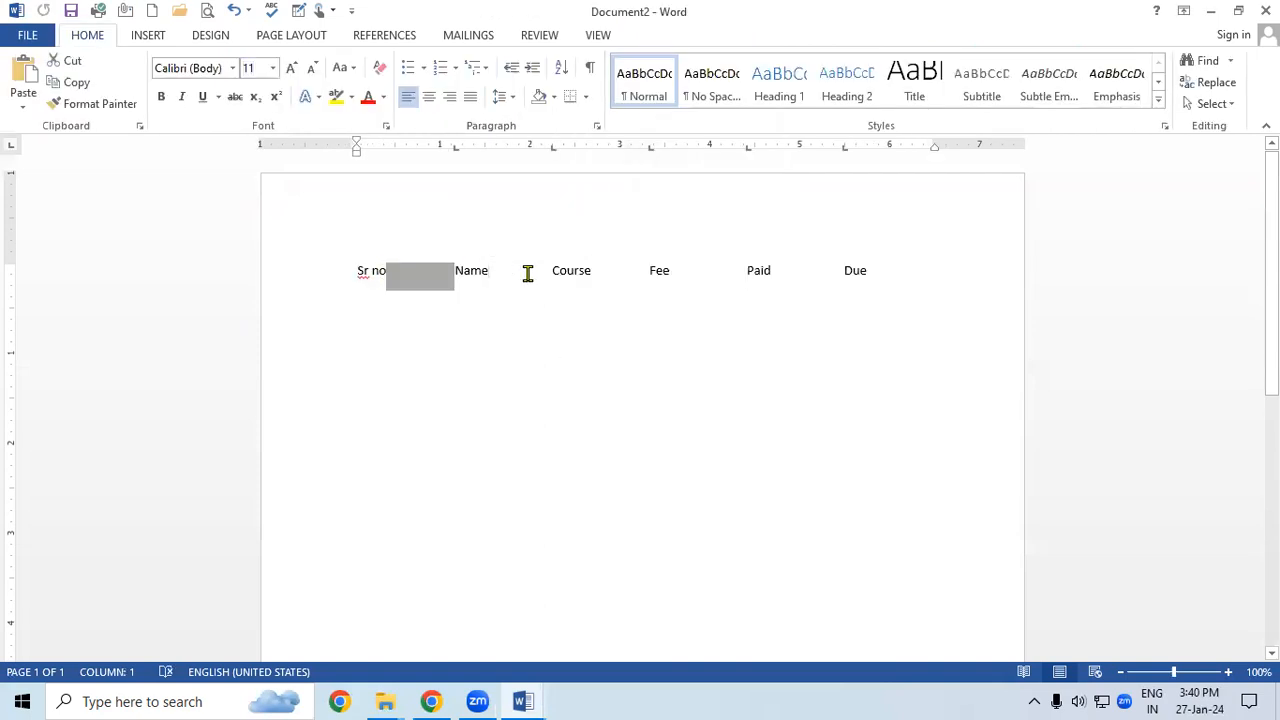
{"action": "double_click", "coordinate": [522, 271]}
{"action": "left_click_drag", "start_coordinate": [599, 275], "coordinate": [669, 273]}
{"action": "left_click_drag", "start_coordinate": [748, 275], "coordinate": [760, 275]}
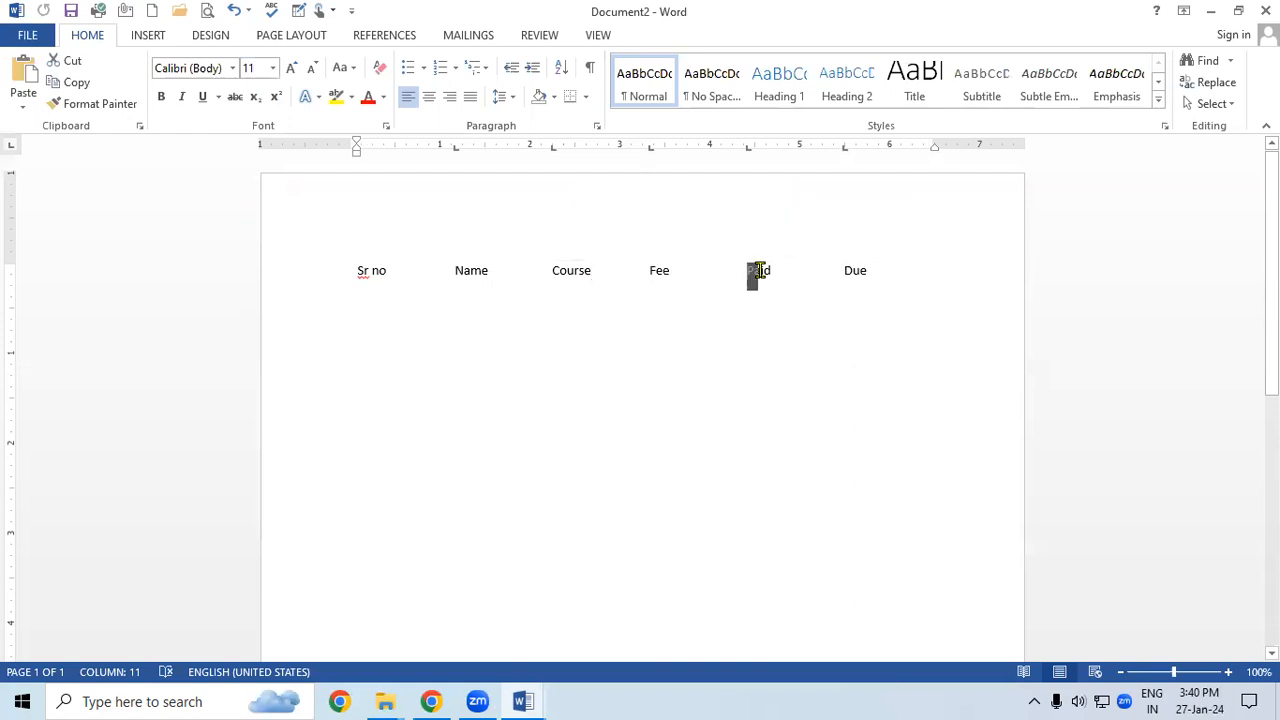
Undo the tab-separated conversion of the heading row and display the table layout tools.
{"action": "left_click", "coordinate": [790, 277]}
{"action": "key", "text": "ctrl+z"}
{"action": "left_click", "coordinate": [728, 37]}
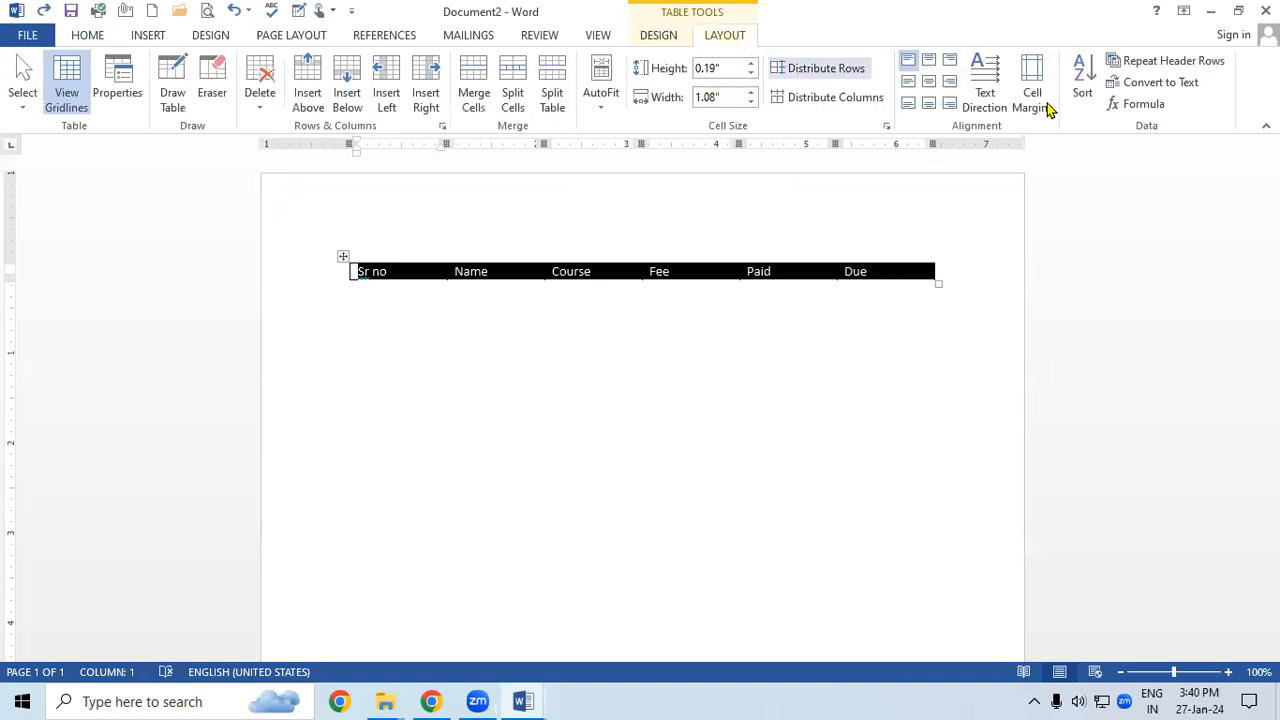
Add ten empty rows below the heading row, starting from the Due cell.
{"action": "left_click", "coordinate": [892, 261]}
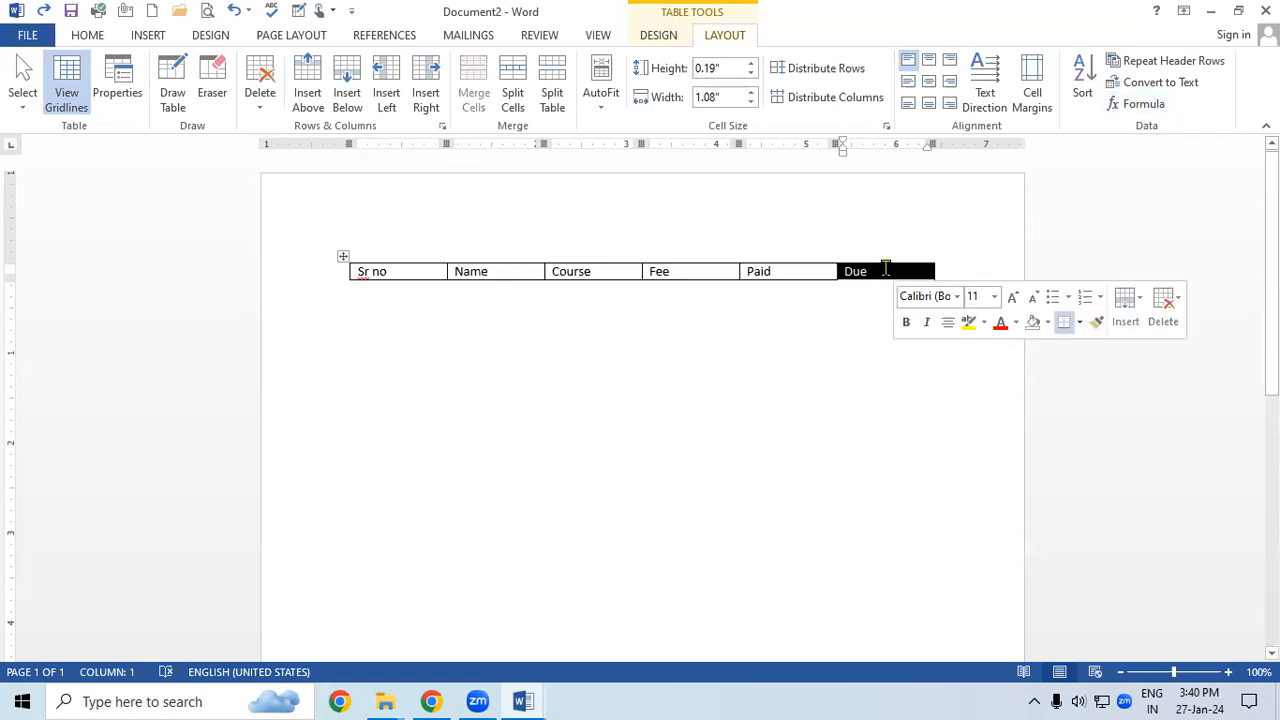
{"action": "left_click", "coordinate": [888, 266]}
{"action": "key", "text": "Tab"}
{"action": "key", "text": "Tab"}
{"action": "key", "text": "Tab"}
{"action": "key", "text": "Tab"}
{"action": "key", "text": "Tab"}
{"action": "key", "text": "Tab"}
{"action": "key", "text": "Tab"}
{"action": "key", "text": "Tab"}
{"action": "key", "text": "Tab"}
{"action": "key", "text": "Tab"}
{"action": "key", "text": "Tab"}
{"action": "key", "text": "Tab"}
{"action": "key", "text": "Tab"}
{"action": "key", "text": "Tab"}
{"action": "key", "text": "Tab"}
{"action": "key", "text": "Tab"}
{"action": "key", "text": "Tab"}
{"action": "key", "text": "Tab"}
{"action": "key", "text": "Tab"}
{"action": "key", "text": "Tab"}
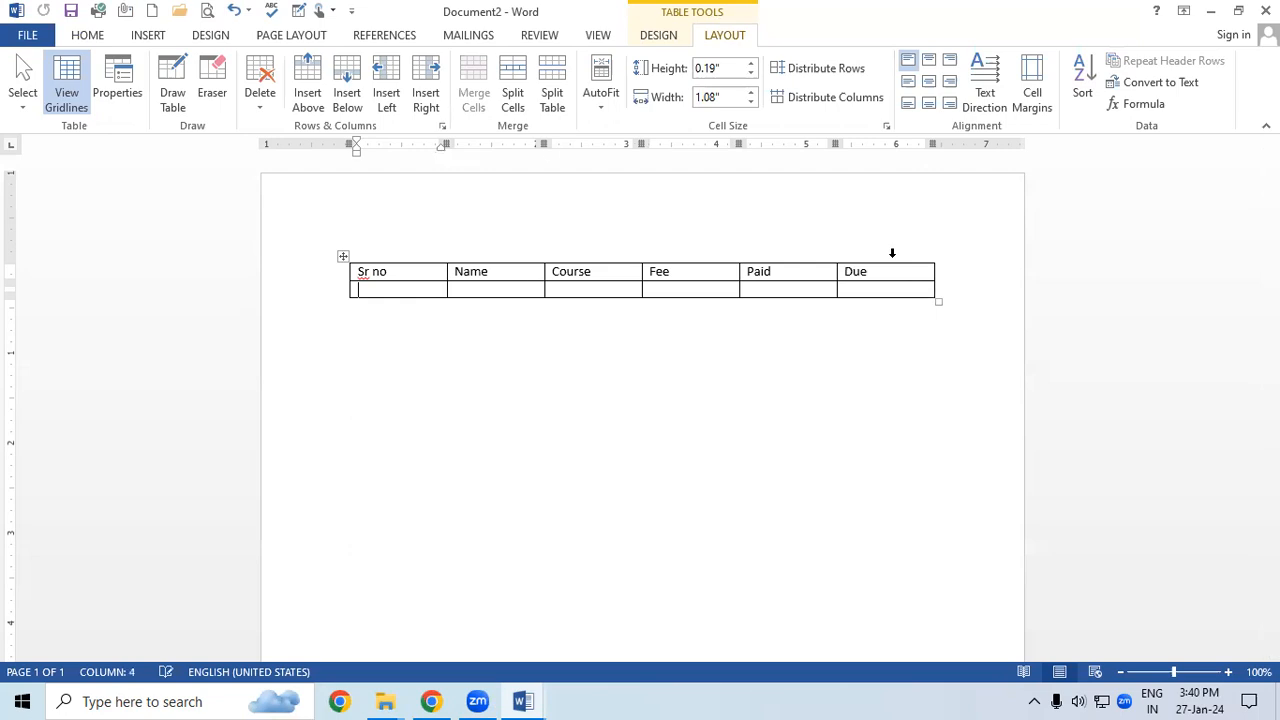
{"action": "key", "text": "Tab"}
{"action": "key", "text": "Tab"}
{"action": "key", "text": "Tab"}
{"action": "key", "text": "Tab"}
{"action": "key", "text": "Tab"}
{"action": "key", "text": "Tab"}
{"action": "key", "text": "Tab"}
{"action": "key", "text": "Tab"}
{"action": "key", "text": "Tab"}
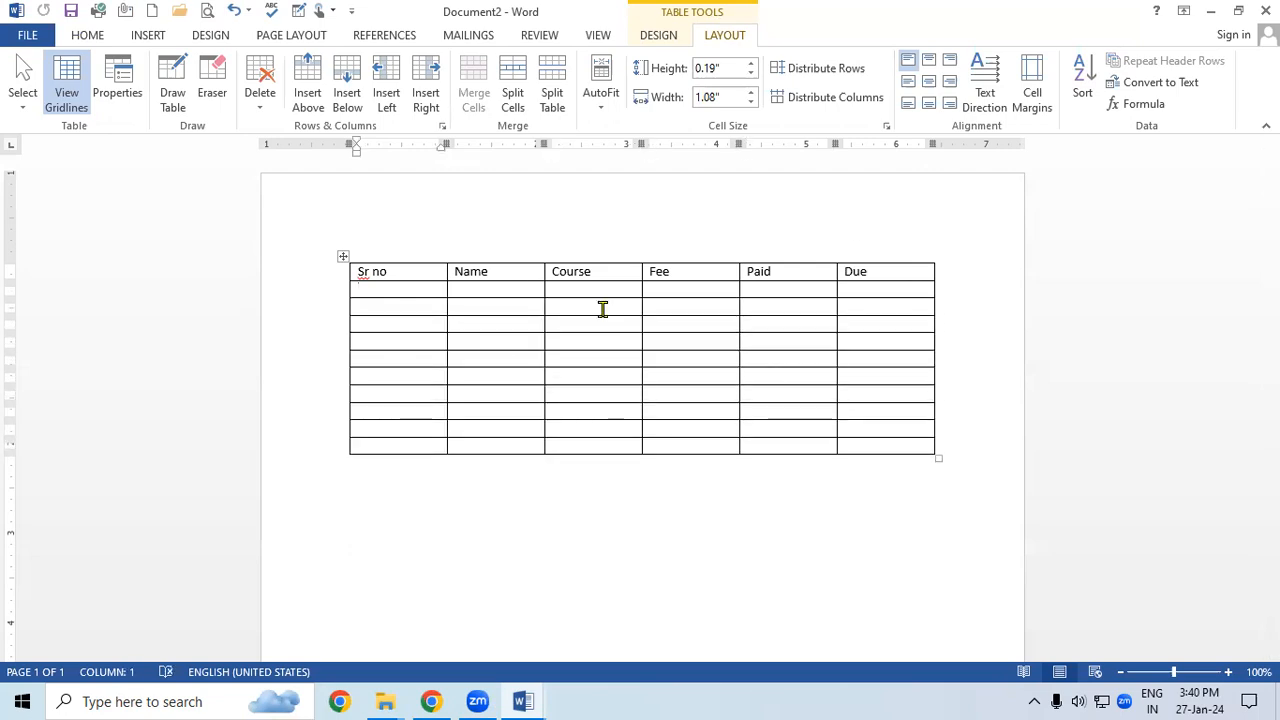
Enter 20, 50, 85 and 45 under Name, Course, Fee and Paid in the third table row.
{"action": "left_click", "coordinate": [480, 323]}
{"action": "type", "text": "20"}
{"action": "key", "text": "Tab"}
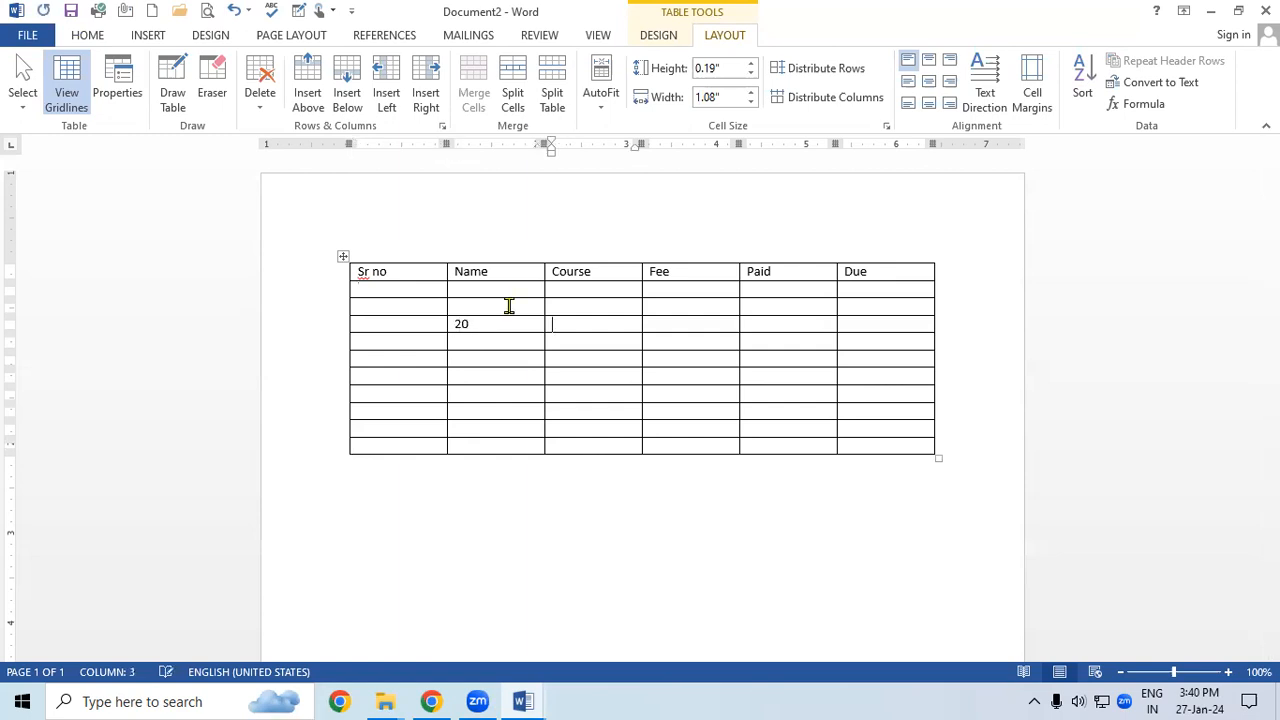
{"action": "key", "text": "Tab"}
{"action": "key", "text": "Tab"}
{"action": "type", "text": "4"}
{"action": "key", "text": "Tab"}
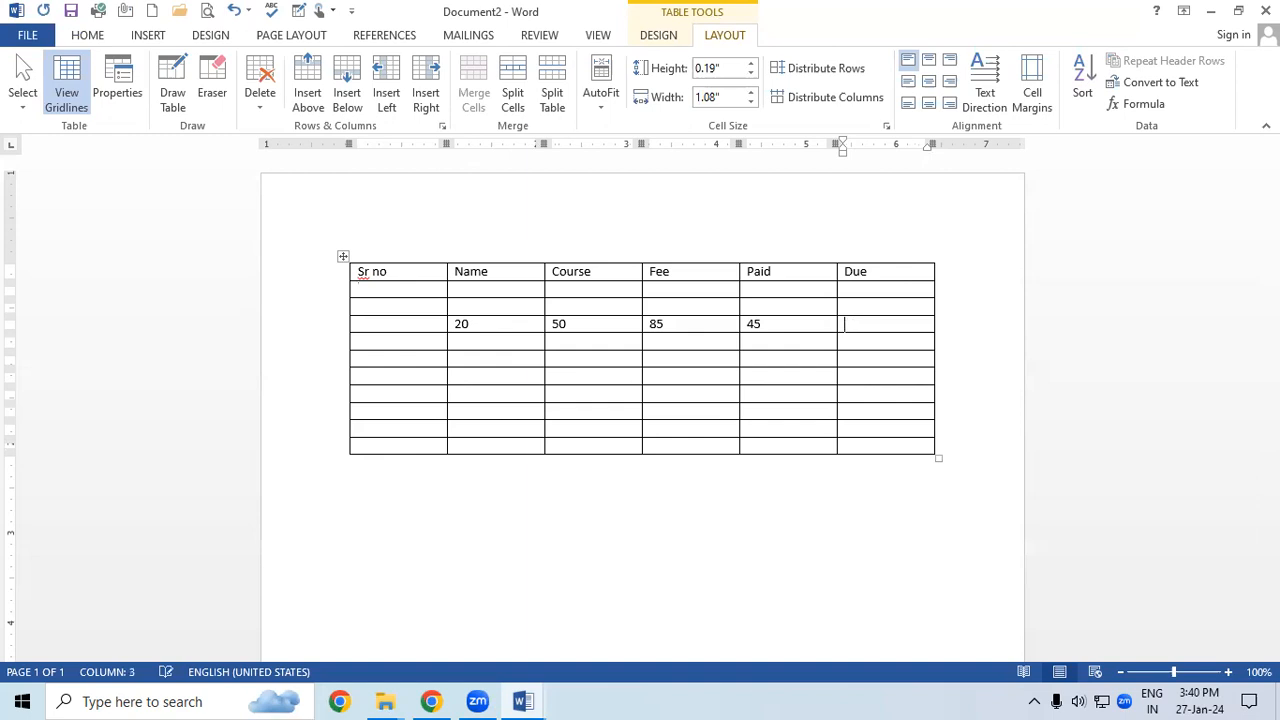
Insert the formula =SUM(LEFT) in the Due cell of the row with the numbers.
{"action": "left_click_drag", "start_coordinate": [447, 324], "coordinate": [828, 333]}
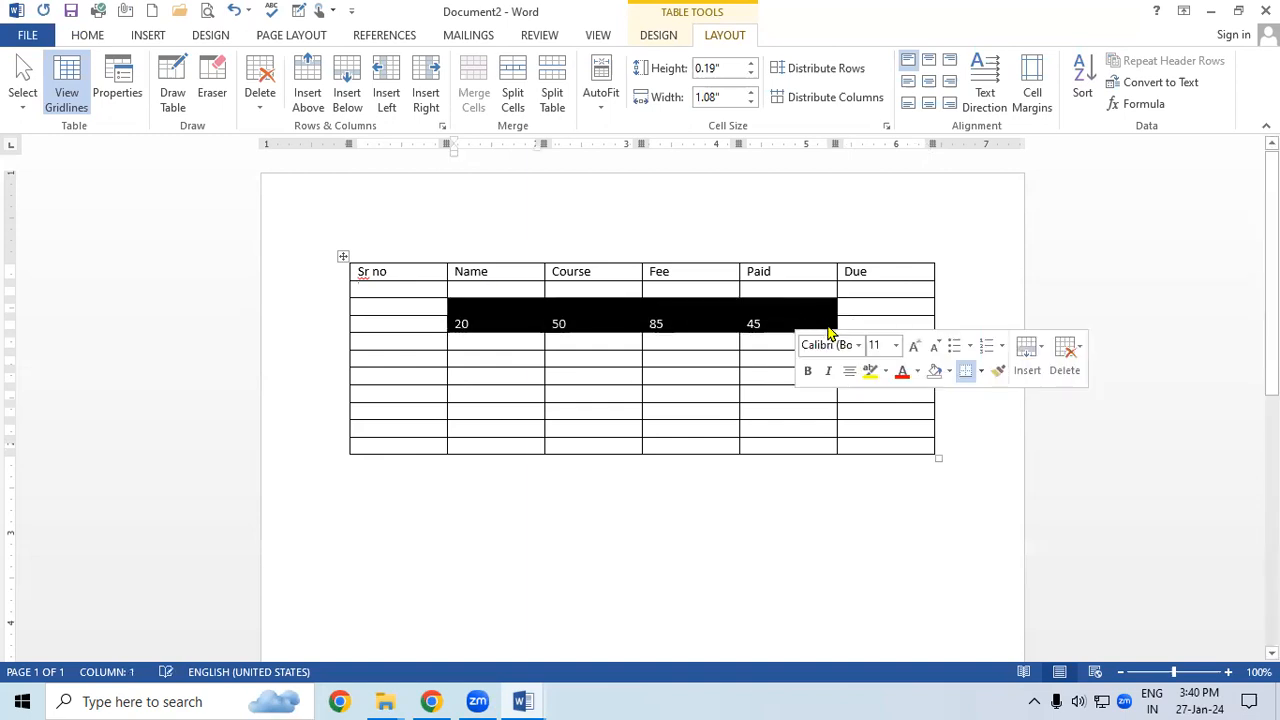
{"action": "left_click", "coordinate": [890, 325]}
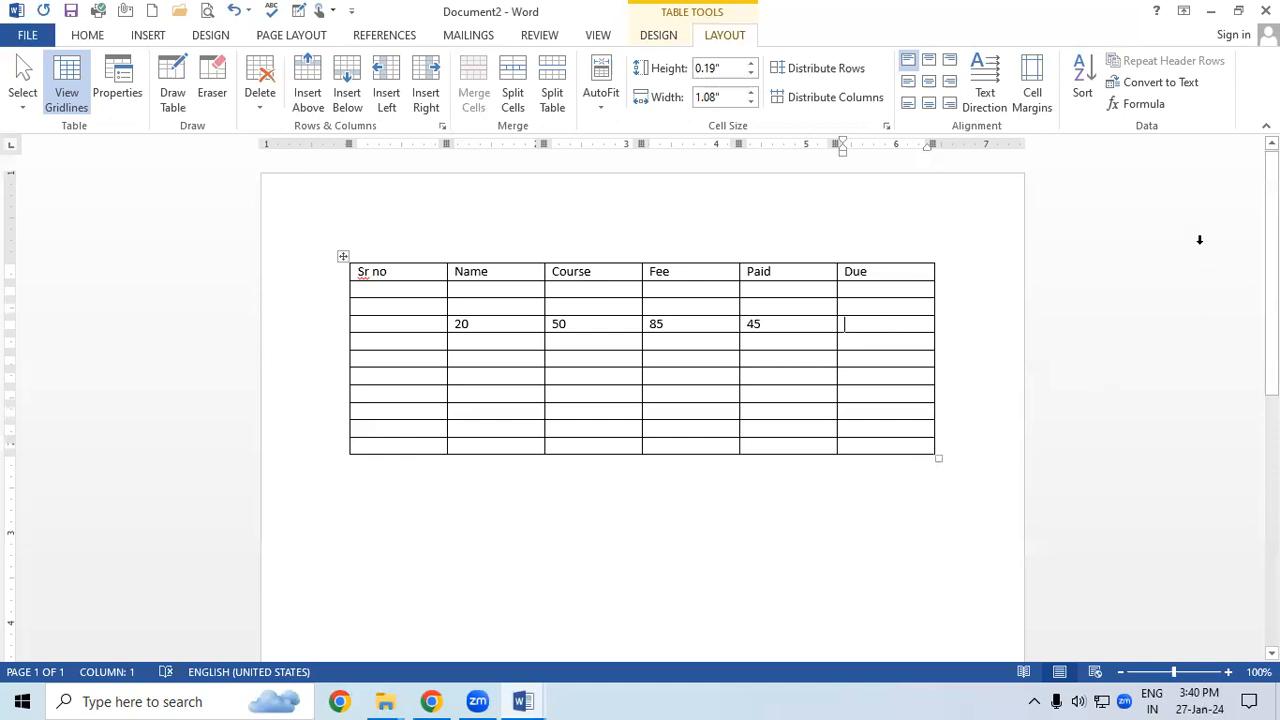
{"action": "left_click", "coordinate": [1143, 105]}
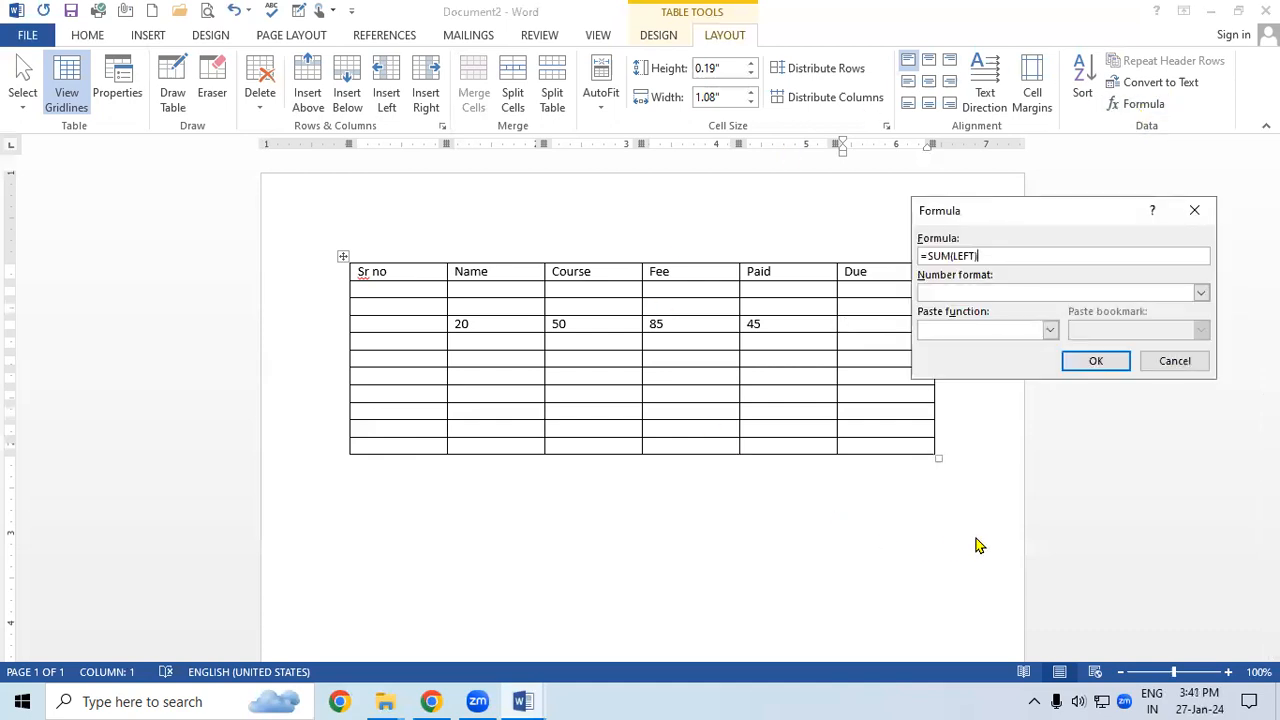
{"action": "left_click", "coordinate": [1098, 362]}
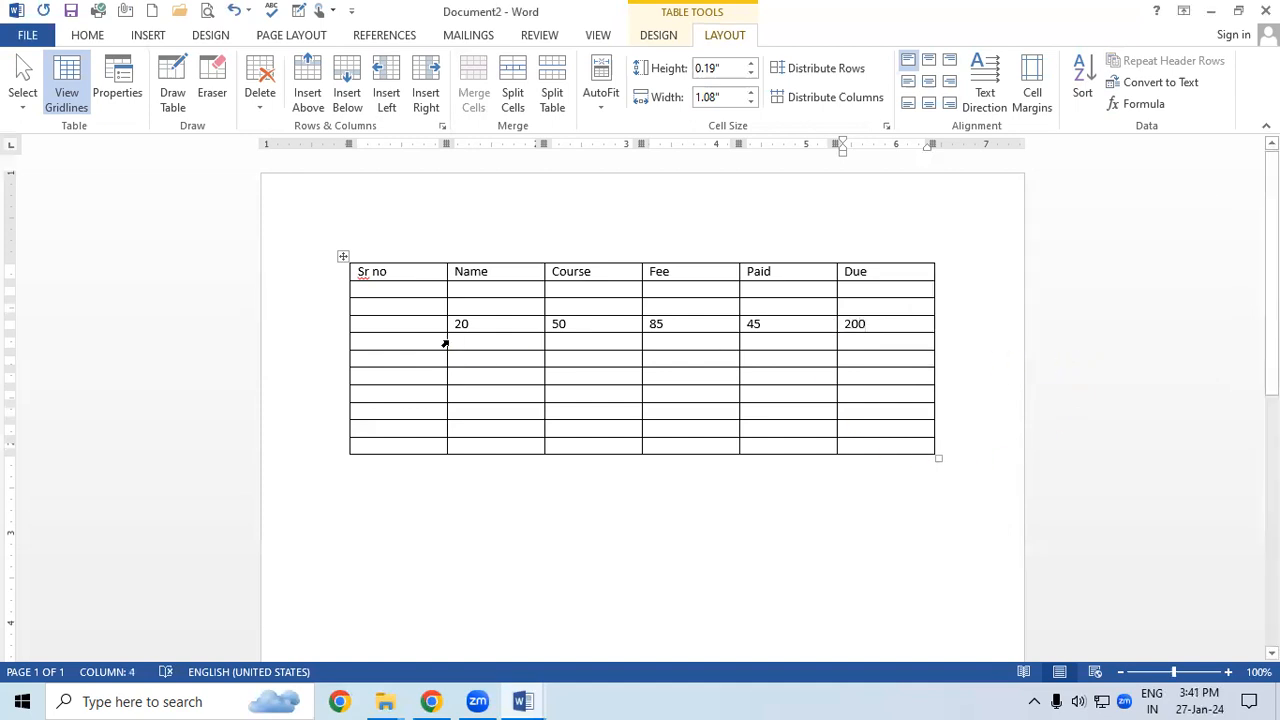
Mark the numbers under Name to Paid and the Due result to examine what the formula adds up.
{"action": "left_click_drag", "start_coordinate": [481, 325], "coordinate": [870, 329]}
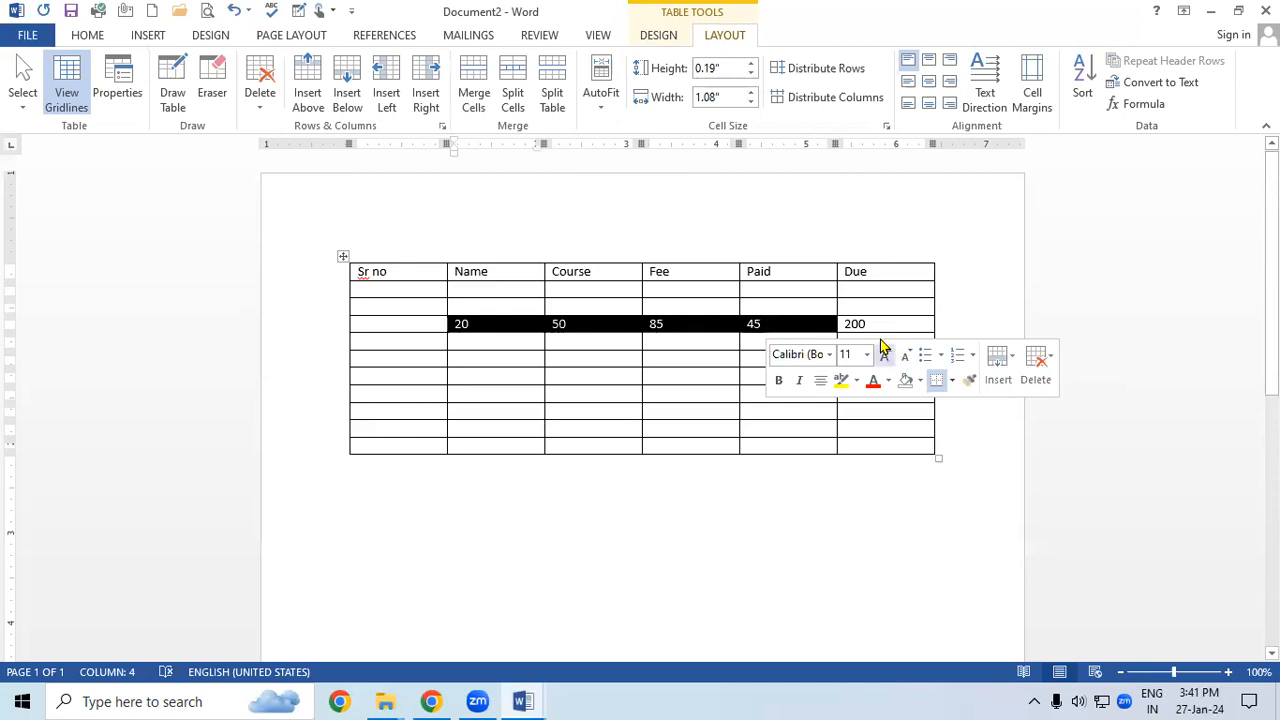
{"action": "double_click", "coordinate": [844, 324]}
{"action": "left_click", "coordinate": [701, 393]}
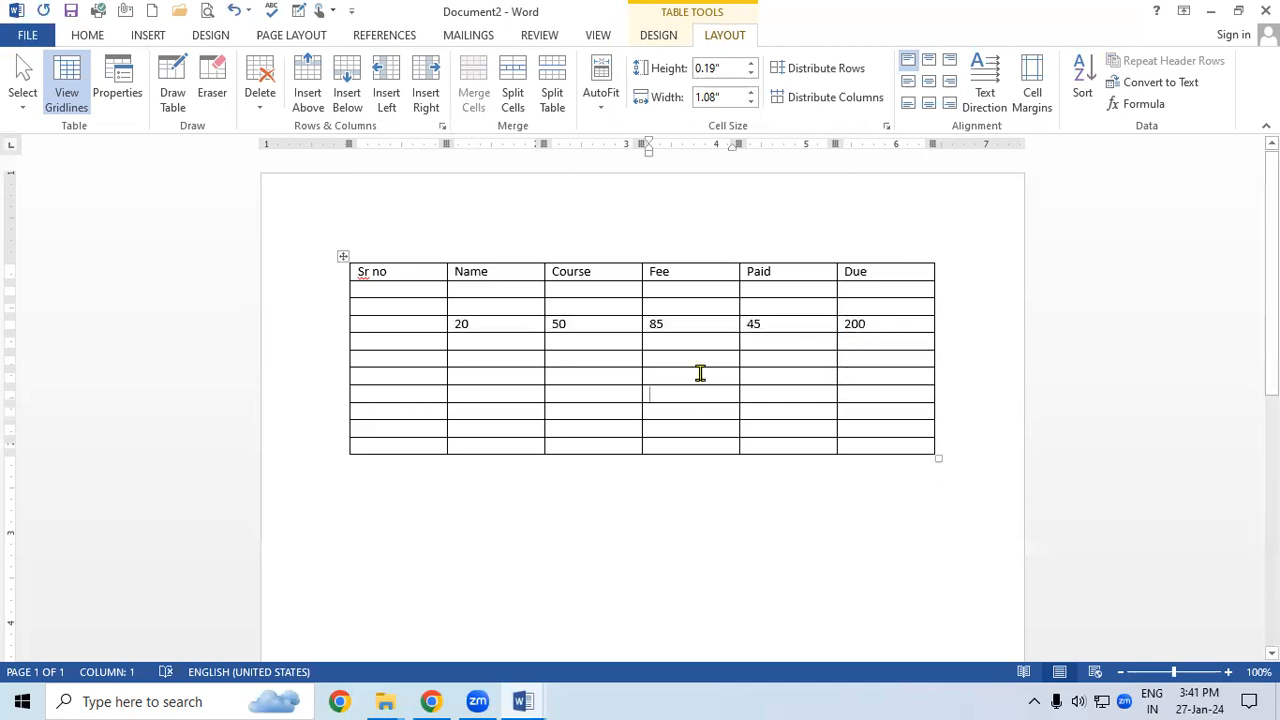
{"action": "double_click", "coordinate": [652, 324]}
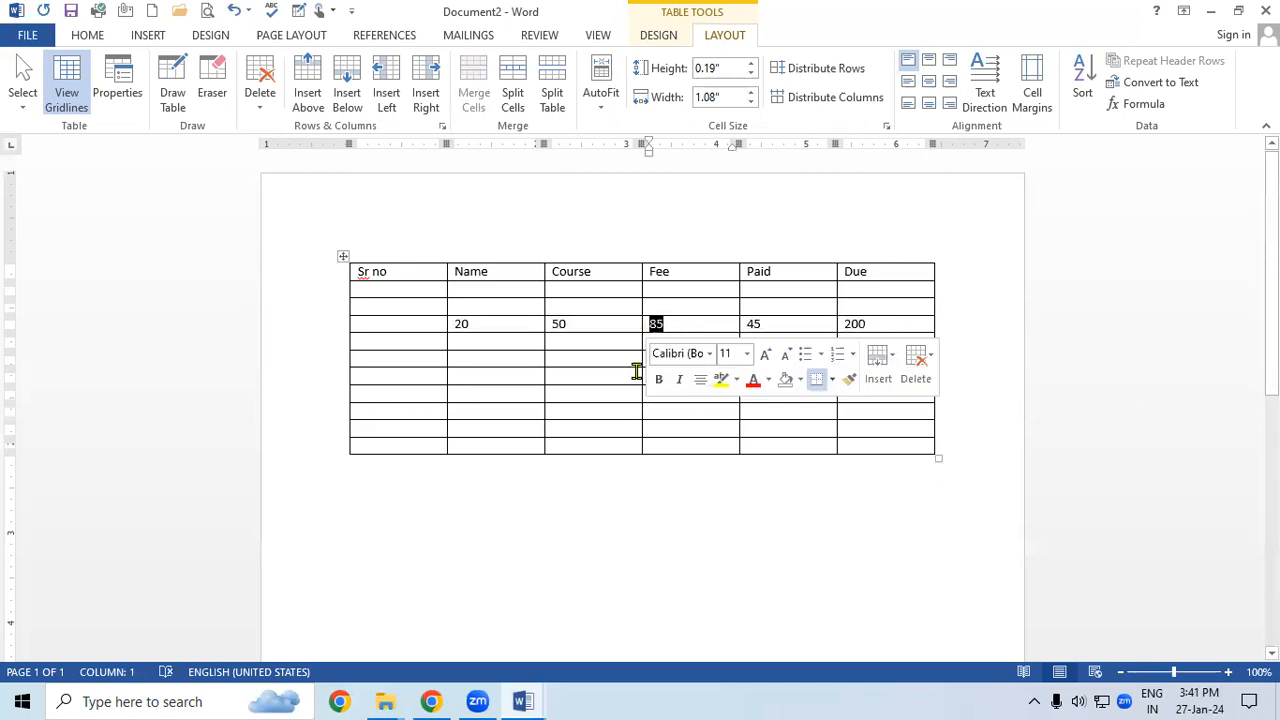
{"action": "left_click_drag", "start_coordinate": [775, 325], "coordinate": [732, 323]}
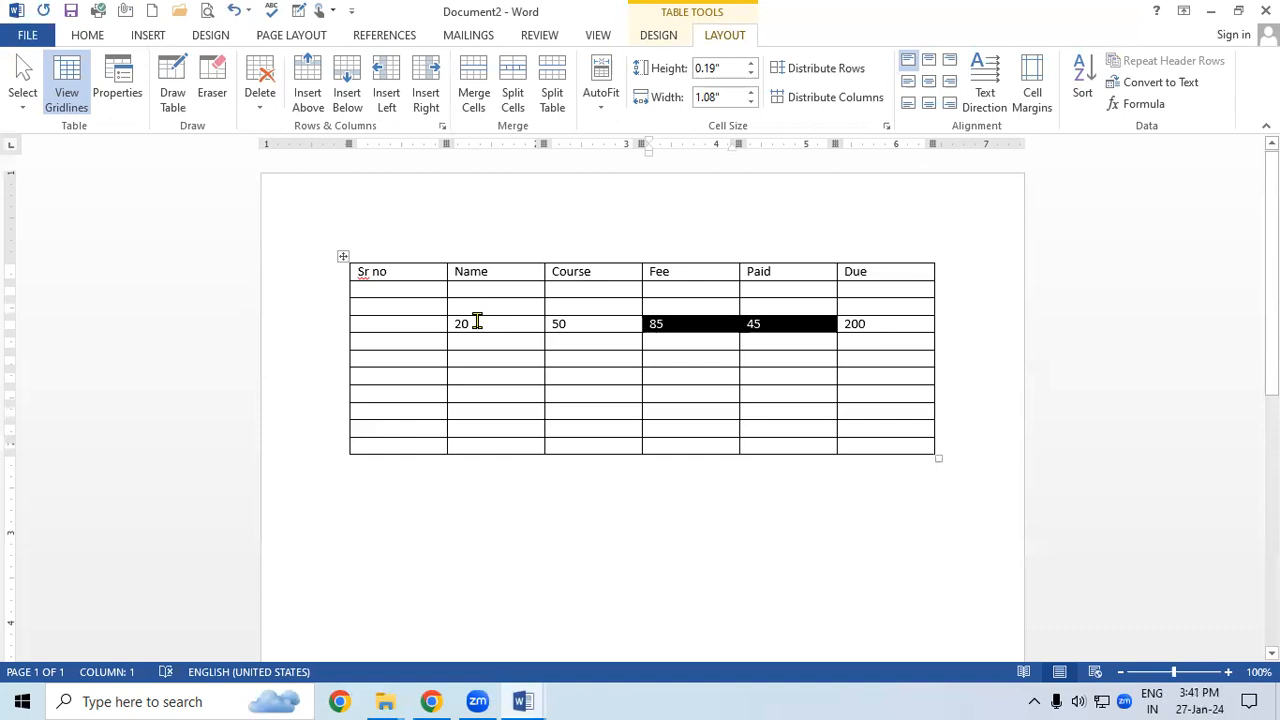
{"action": "left_click_drag", "start_coordinate": [477, 323], "coordinate": [451, 322]}
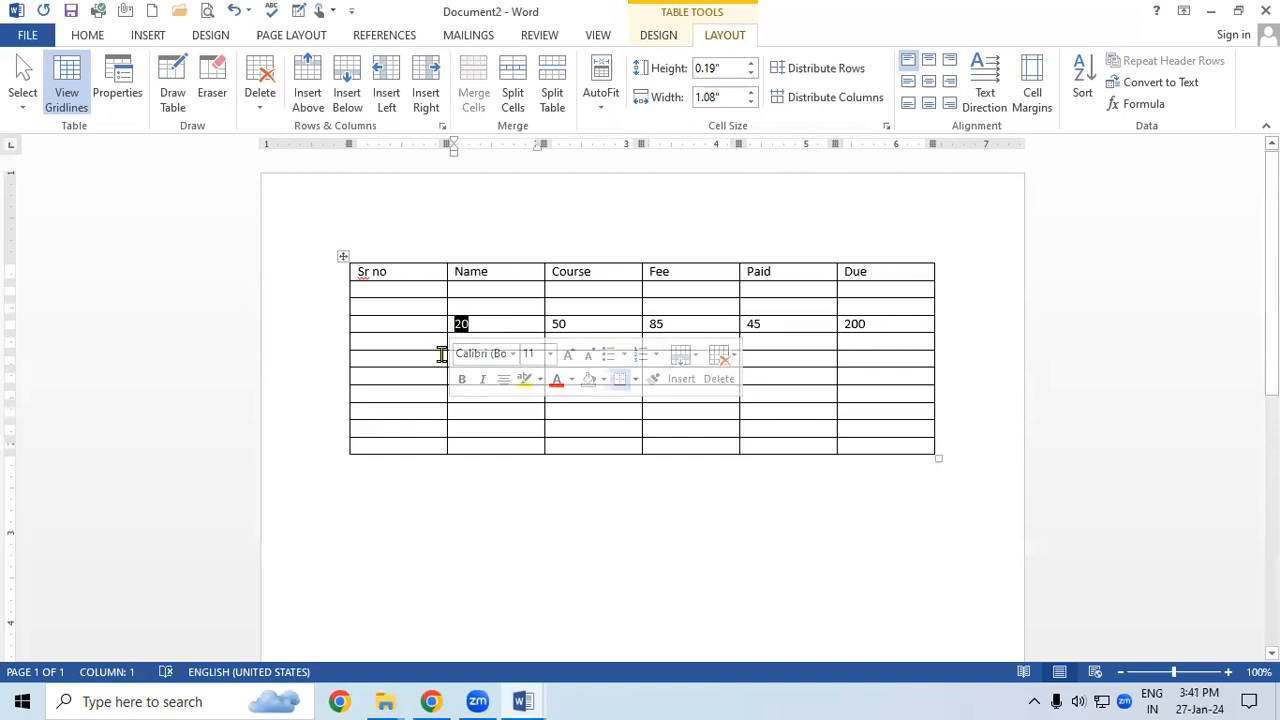
{"action": "left_click_drag", "start_coordinate": [580, 326], "coordinate": [495, 325]}
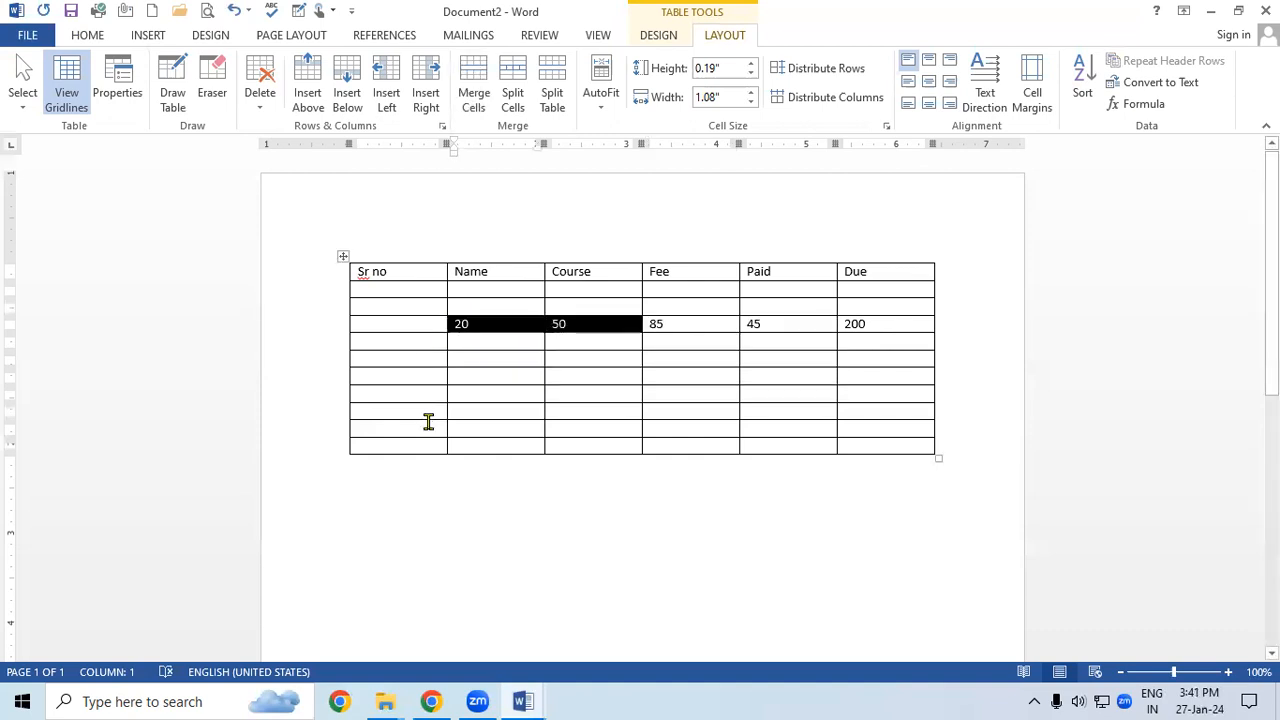
{"action": "left_click_drag", "start_coordinate": [874, 322], "coordinate": [823, 321]}
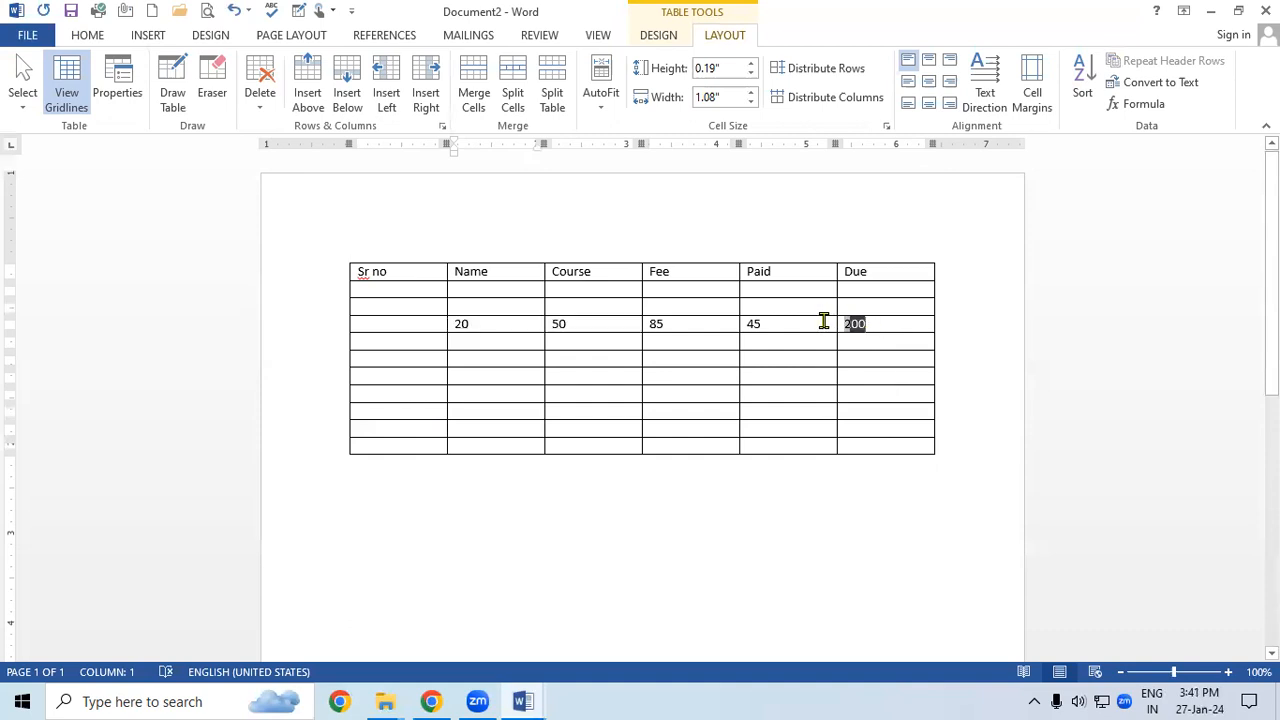
{"action": "left_click", "coordinate": [783, 395]}
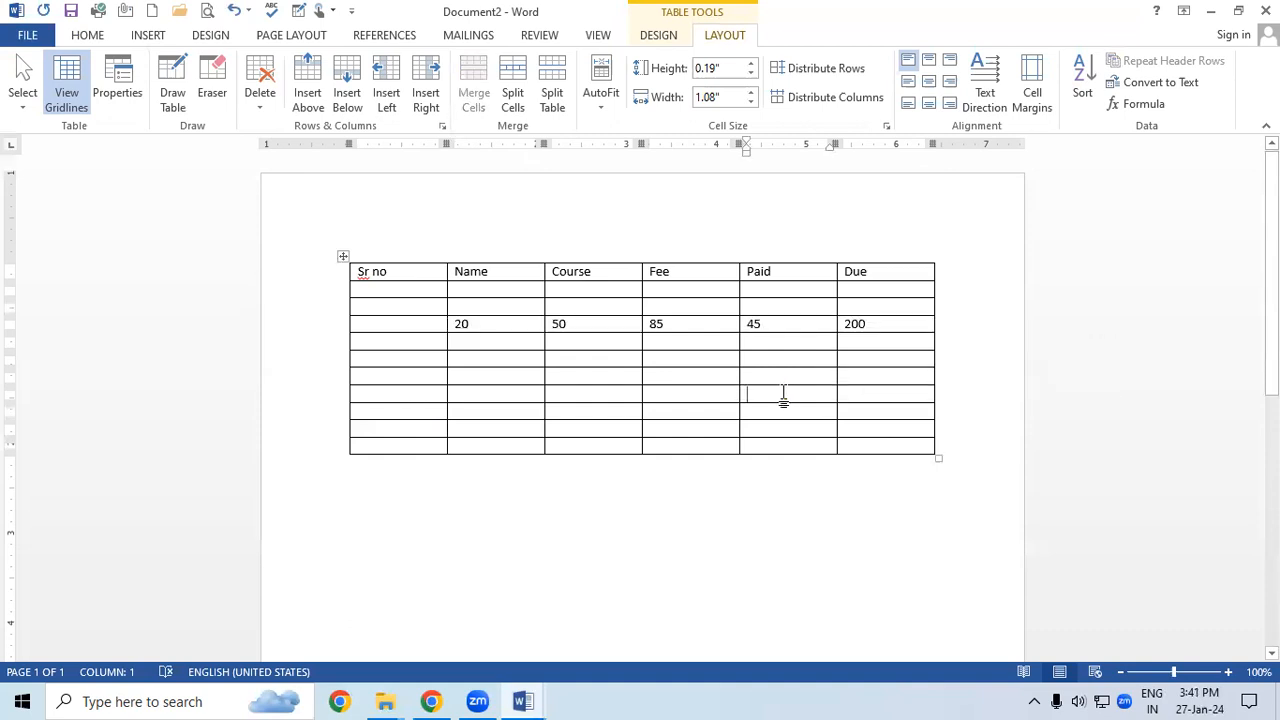
{"action": "left_click_drag", "start_coordinate": [889, 325], "coordinate": [520, 333]}
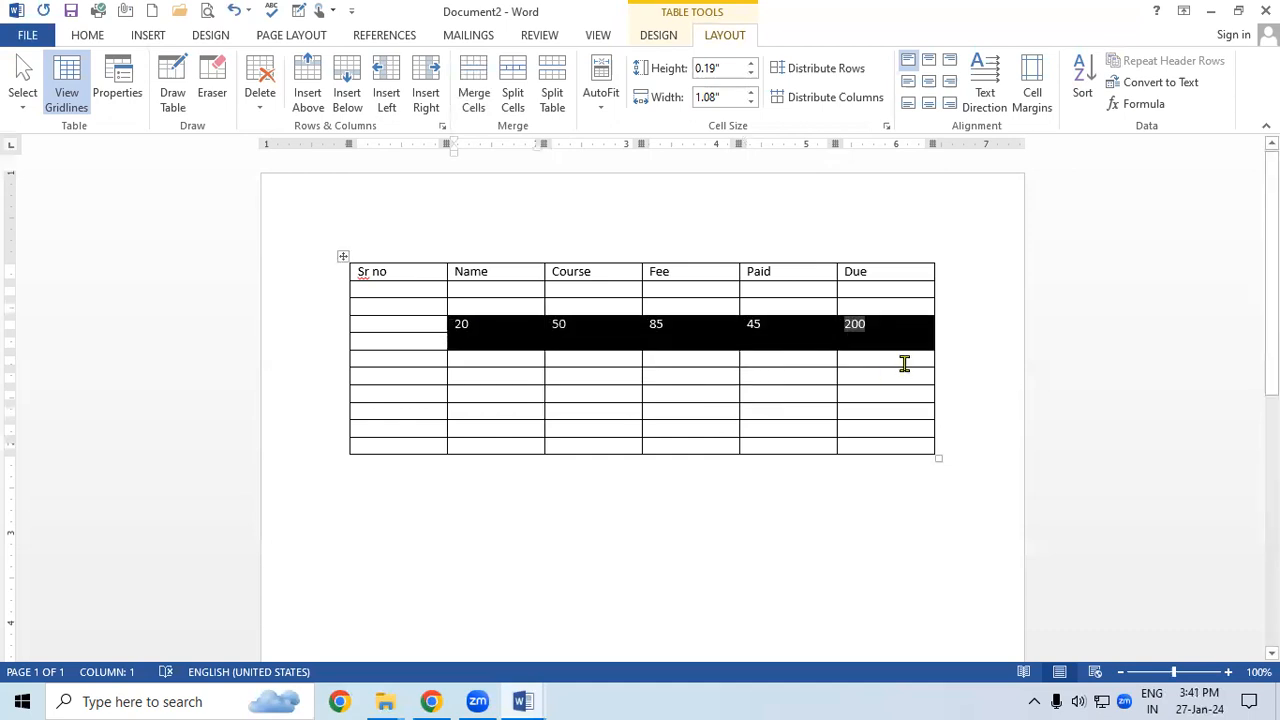
{"action": "left_click", "coordinate": [880, 325]}
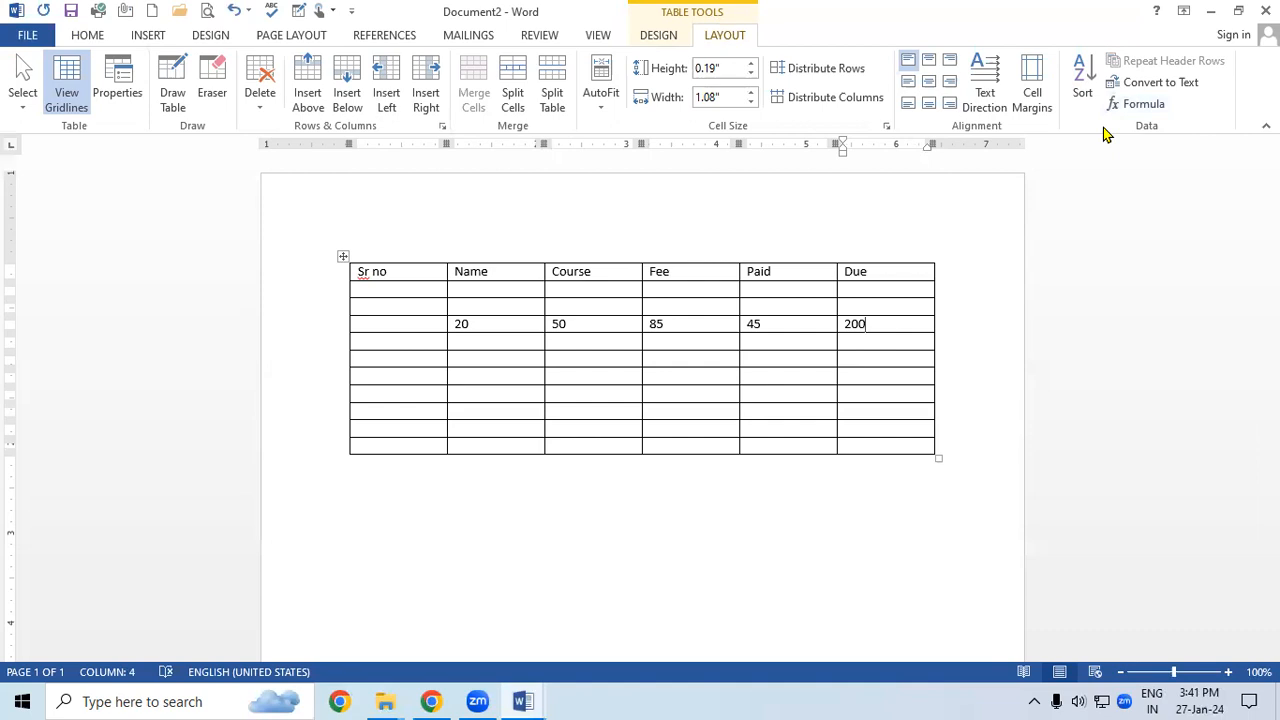
Outline the cell size, alignment and data tools in red ink, marking Height, Width and the Fee cell.
{"action": "left_click", "coordinate": [1022, 595]}
{"action": "mouse_move", "coordinate": [629, 30]}
{"action": "left_mouse_down"}
{"action": "mouse_move", "coordinate": [636, 85]}
{"action": "mouse_move", "coordinate": [680, 128]}
{"action": "mouse_move", "coordinate": [1224, 125]}
{"action": "mouse_move", "coordinate": [1229, 23]}
{"action": "mouse_move", "coordinate": [758, 23]}
{"action": "mouse_move", "coordinate": [636, 40]}
{"action": "left_mouse_up"}
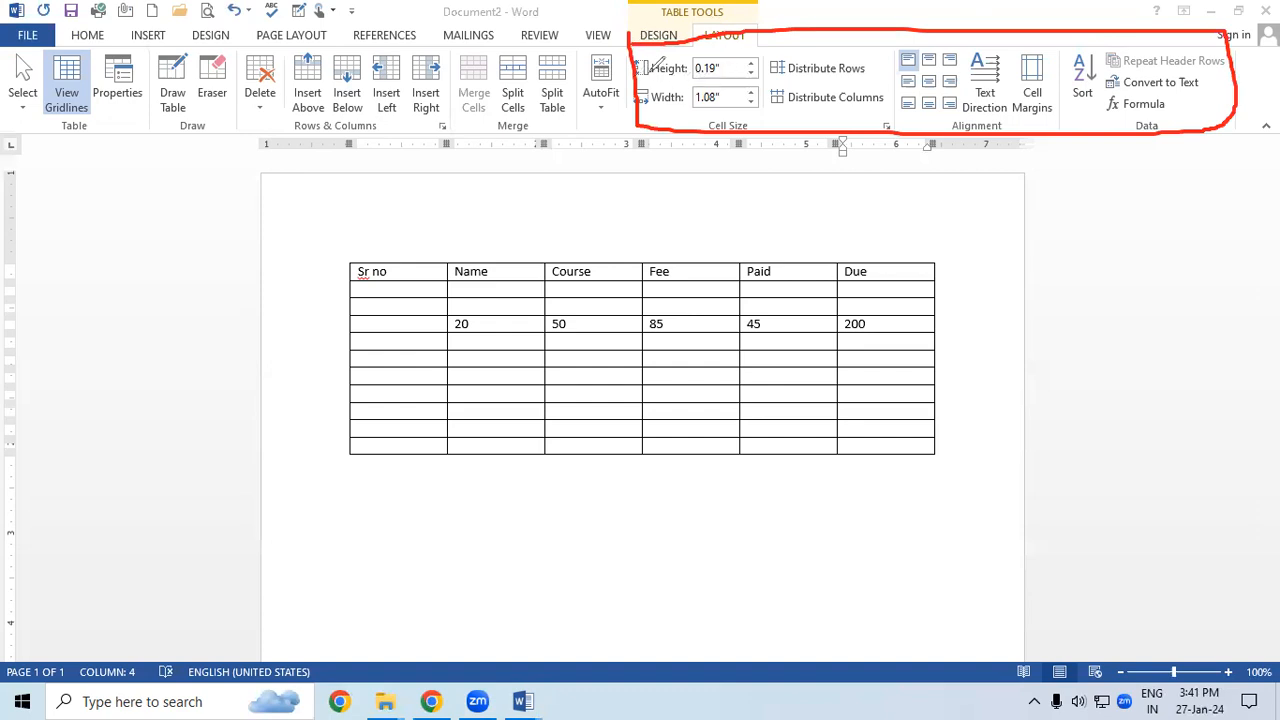
{"action": "mouse_move", "coordinate": [654, 76]}
{"action": "left_mouse_down"}
{"action": "mouse_move", "coordinate": [683, 76]}
{"action": "mouse_move", "coordinate": [680, 112]}
{"action": "left_mouse_up"}
{"action": "mouse_move", "coordinate": [641, 265]}
{"action": "left_mouse_down"}
{"action": "mouse_move", "coordinate": [641, 295]}
{"action": "mouse_move", "coordinate": [741, 294]}
{"action": "mouse_move", "coordinate": [742, 258]}
{"action": "mouse_move", "coordinate": [640, 260]}
{"action": "left_mouse_up"}
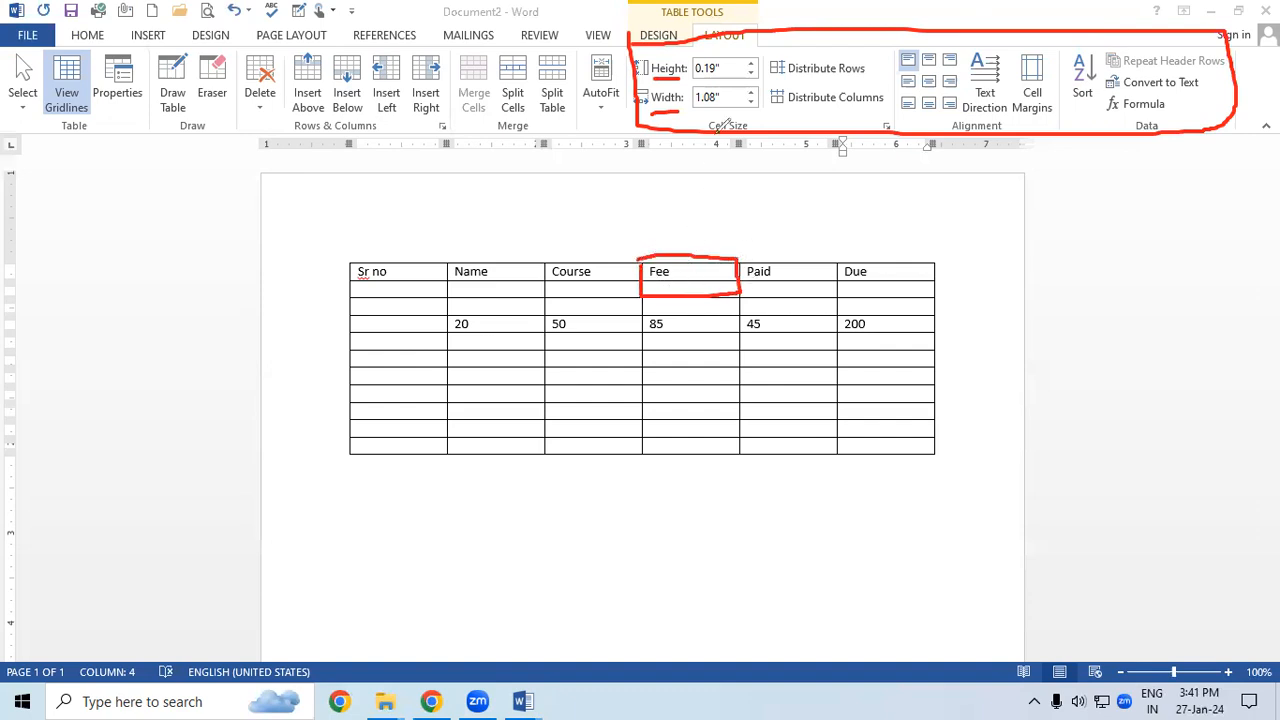
{"action": "mouse_move", "coordinate": [705, 53]}
{"action": "left_mouse_down"}
{"action": "mouse_move", "coordinate": [722, 73]}
{"action": "mouse_move", "coordinate": [697, 75]}
{"action": "mouse_move", "coordinate": [683, 103]}
{"action": "mouse_move", "coordinate": [728, 110]}
{"action": "mouse_move", "coordinate": [694, 100]}
{"action": "left_mouse_up"}
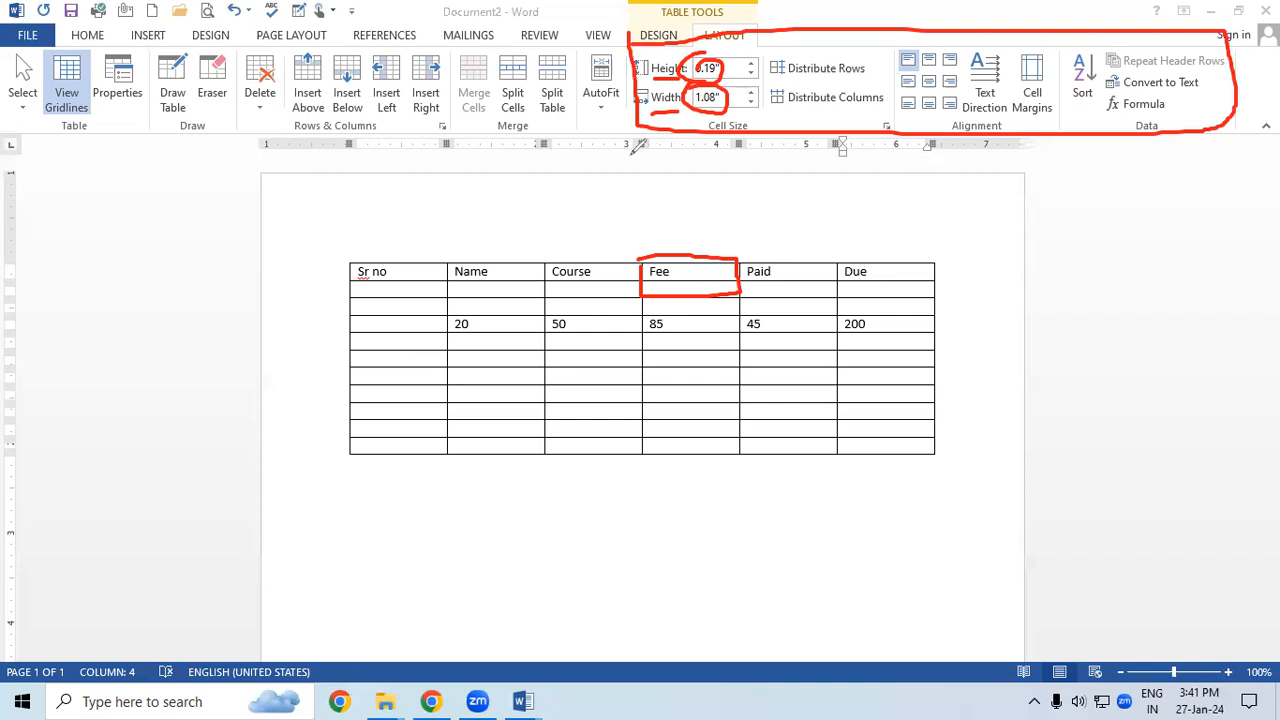
Draw red horizontal and vertical strokes across the table body to illustrate its rows and columns.
{"action": "left_click_drag", "start_coordinate": [381, 323], "coordinate": [488, 317]}
{"action": "left_click_drag", "start_coordinate": [453, 402], "coordinate": [454, 412]}
{"action": "left_click_drag", "start_coordinate": [385, 347], "coordinate": [832, 347]}
{"action": "left_click_drag", "start_coordinate": [685, 362], "coordinate": [687, 445]}
{"action": "left_click_drag", "start_coordinate": [711, 362], "coordinate": [713, 415]}
{"action": "left_click_drag", "start_coordinate": [767, 357], "coordinate": [768, 420]}
{"action": "mouse_move", "coordinate": [541, 352]}
{"action": "left_mouse_down"}
{"action": "mouse_move", "coordinate": [605, 352]}
{"action": "mouse_move", "coordinate": [632, 374]}
{"action": "left_mouse_up"}
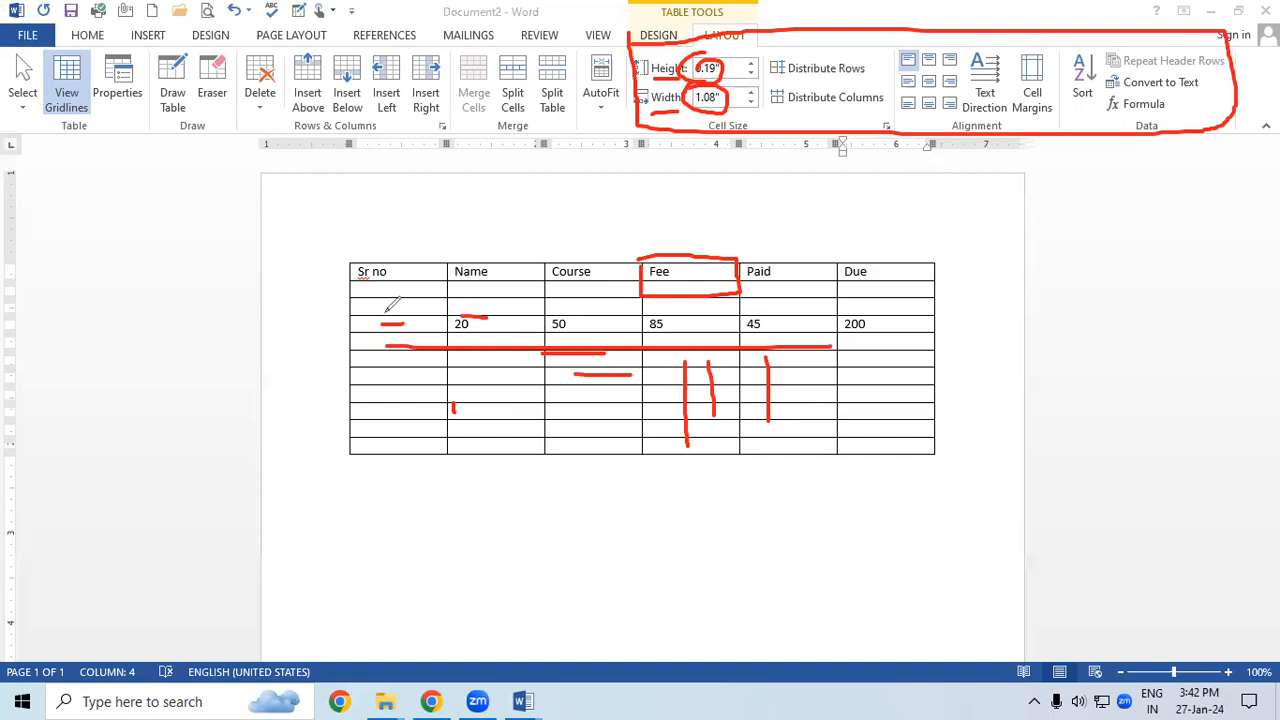
{"action": "left_click_drag", "start_coordinate": [406, 292], "coordinate": [400, 438]}
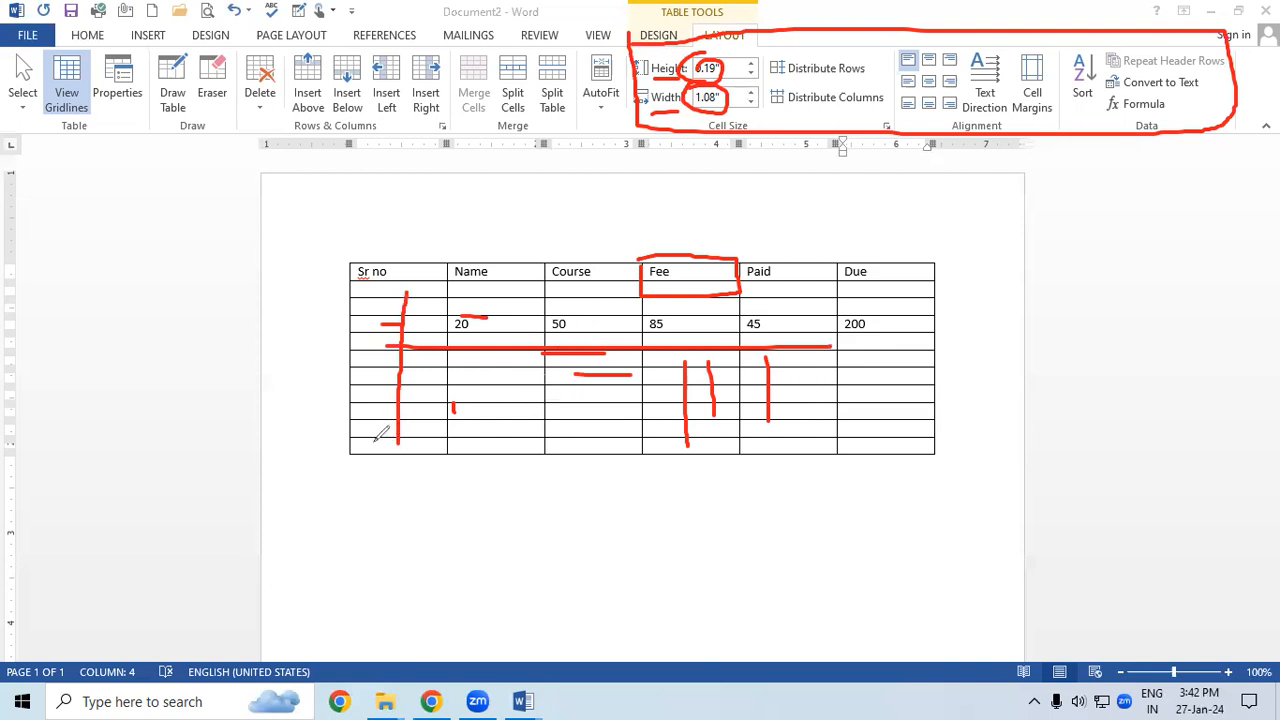
{"action": "left_click_drag", "start_coordinate": [410, 292], "coordinate": [408, 408]}
{"action": "left_click_drag", "start_coordinate": [462, 316], "coordinate": [488, 314]}
{"action": "mouse_move", "coordinate": [477, 305]}
{"action": "left_mouse_down"}
{"action": "mouse_move", "coordinate": [478, 380]}
{"action": "mouse_move", "coordinate": [450, 408]}
{"action": "mouse_move", "coordinate": [522, 421]}
{"action": "left_mouse_up"}
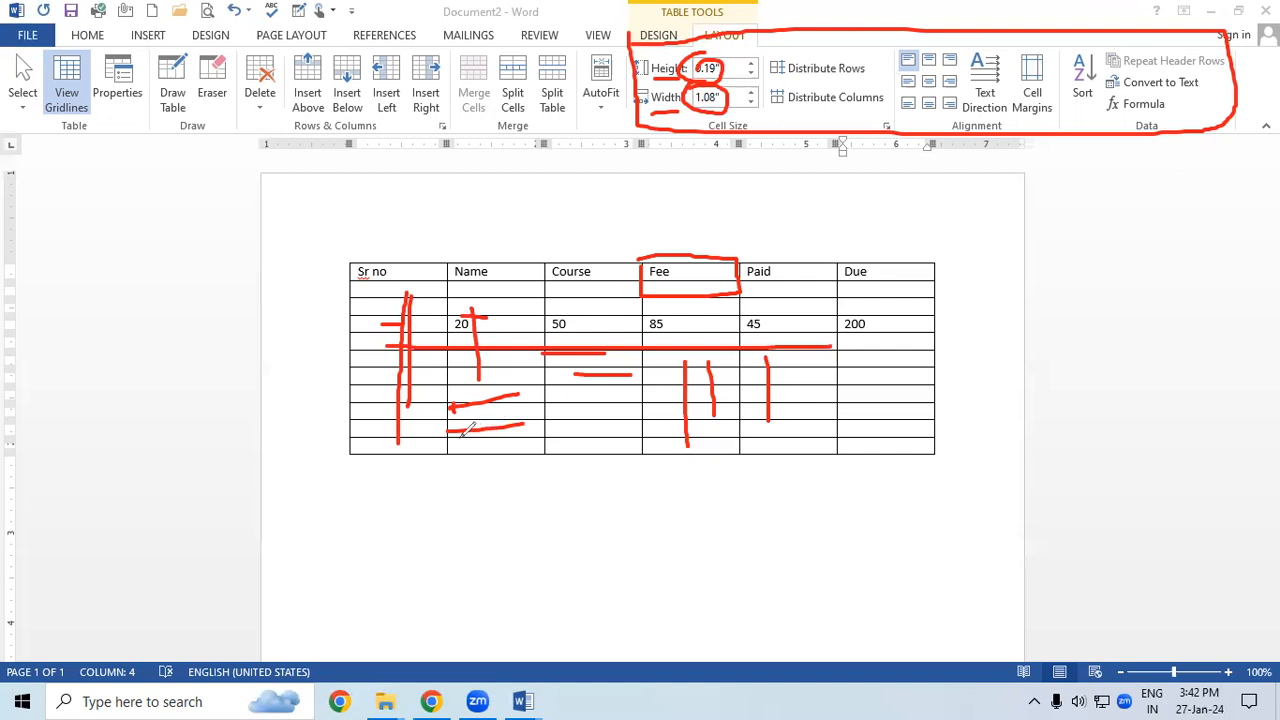
Circle Distribute Rows and Distribute Columns in red and mark the column widths along the heading row.
{"action": "mouse_move", "coordinate": [800, 68]}
{"action": "left_mouse_down"}
{"action": "mouse_move", "coordinate": [792, 78]}
{"action": "mouse_move", "coordinate": [876, 60]}
{"action": "mouse_move", "coordinate": [776, 62]}
{"action": "mouse_move", "coordinate": [822, 76]}
{"action": "mouse_move", "coordinate": [815, 110]}
{"action": "mouse_move", "coordinate": [905, 90]}
{"action": "mouse_move", "coordinate": [790, 84]}
{"action": "left_mouse_up"}
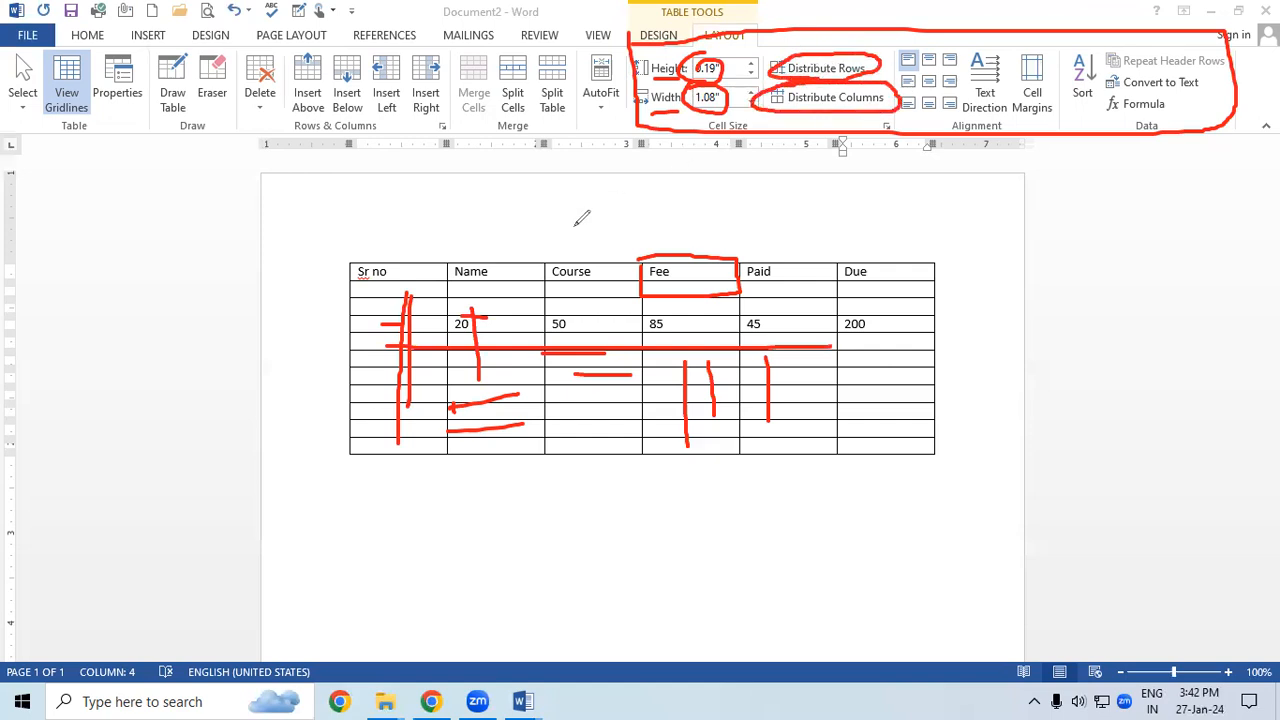
{"action": "left_click_drag", "start_coordinate": [406, 262], "coordinate": [407, 300]}
{"action": "left_click_drag", "start_coordinate": [493, 252], "coordinate": [504, 304]}
{"action": "left_click_drag", "start_coordinate": [352, 267], "coordinate": [832, 259]}
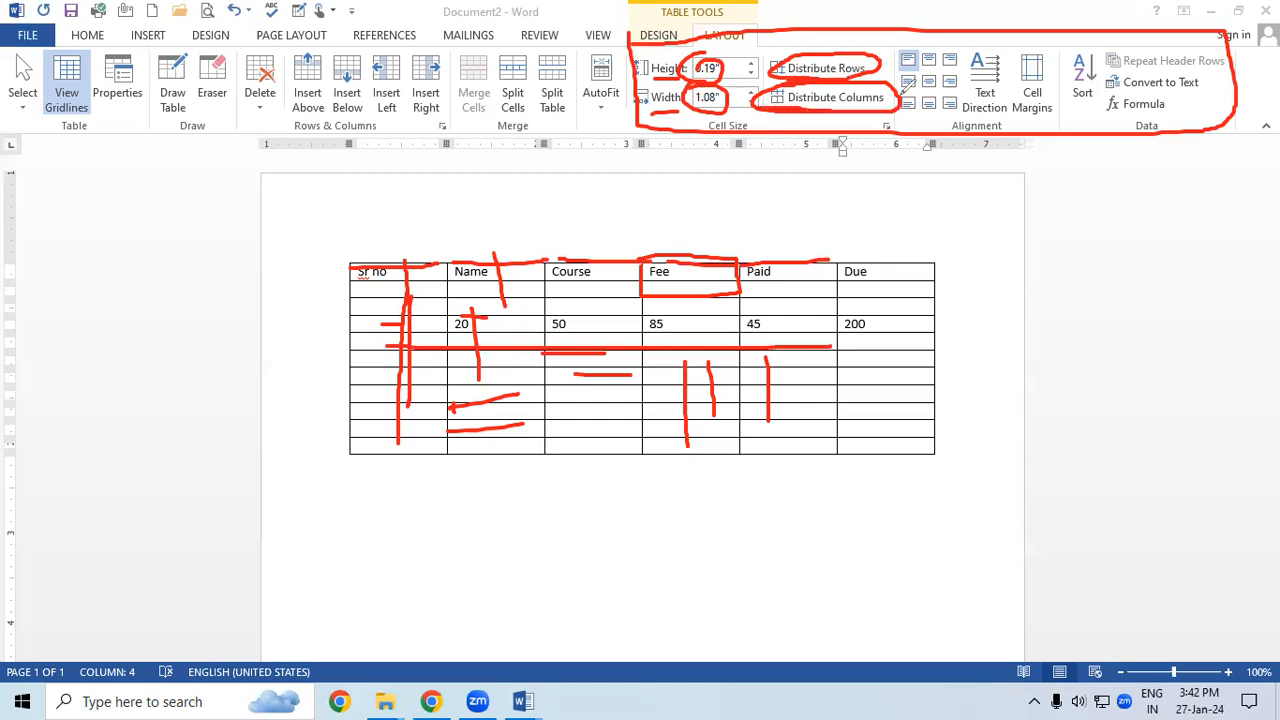
Mark the cell alignment, Text Direction, Cell Margins, Sort and data commands in red, and clear all red annotations.
{"action": "mouse_move", "coordinate": [940, 30]}
{"action": "left_mouse_down"}
{"action": "mouse_move", "coordinate": [912, 34]}
{"action": "mouse_move", "coordinate": [896, 108]}
{"action": "mouse_move", "coordinate": [976, 95]}
{"action": "mouse_move", "coordinate": [942, 30]}
{"action": "left_mouse_up"}
{"action": "mouse_move", "coordinate": [973, 38]}
{"action": "left_mouse_down"}
{"action": "mouse_move", "coordinate": [988, 122]}
{"action": "mouse_move", "coordinate": [1012, 22]}
{"action": "mouse_move", "coordinate": [968, 45]}
{"action": "left_mouse_up"}
{"action": "mouse_move", "coordinate": [1058, 52]}
{"action": "left_mouse_down"}
{"action": "mouse_move", "coordinate": [1010, 105]}
{"action": "mouse_move", "coordinate": [1058, 115]}
{"action": "mouse_move", "coordinate": [1045, 35]}
{"action": "mouse_move", "coordinate": [1028, 40]}
{"action": "mouse_move", "coordinate": [1100, 105]}
{"action": "mouse_move", "coordinate": [1118, 70]}
{"action": "mouse_move", "coordinate": [1198, 68]}
{"action": "left_mouse_up"}
{"action": "mouse_move", "coordinate": [1108, 72]}
{"action": "left_mouse_down"}
{"action": "mouse_move", "coordinate": [1125, 87]}
{"action": "mouse_move", "coordinate": [1205, 85]}
{"action": "left_mouse_up"}
{"action": "mouse_move", "coordinate": [1108, 78]}
{"action": "left_mouse_down"}
{"action": "mouse_move", "coordinate": [1186, 110]}
{"action": "mouse_move", "coordinate": [1172, 90]}
{"action": "mouse_move", "coordinate": [1110, 80]}
{"action": "mouse_move", "coordinate": [1150, 88]}
{"action": "left_mouse_up"}
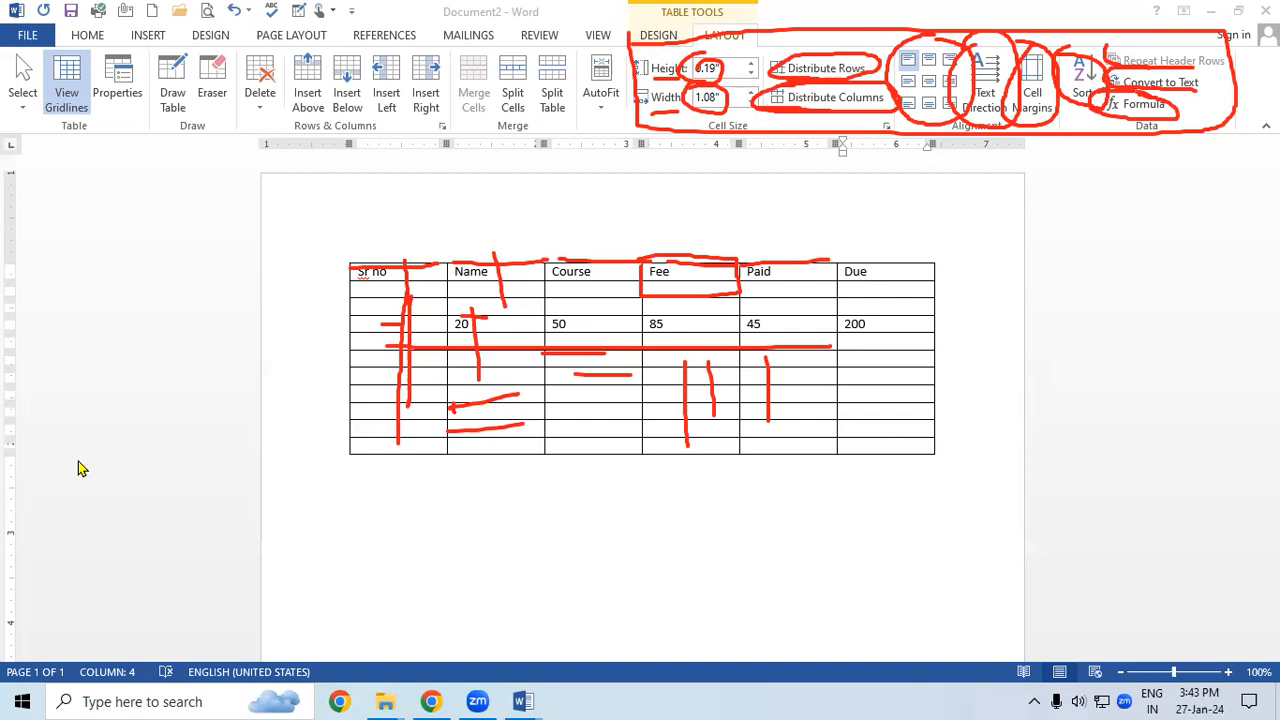
{"action": "key", "text": "Escape"}
Review the table insertion choices and the table design and layout tools without changing the table.
{"action": "left_click", "coordinate": [437, 323]}
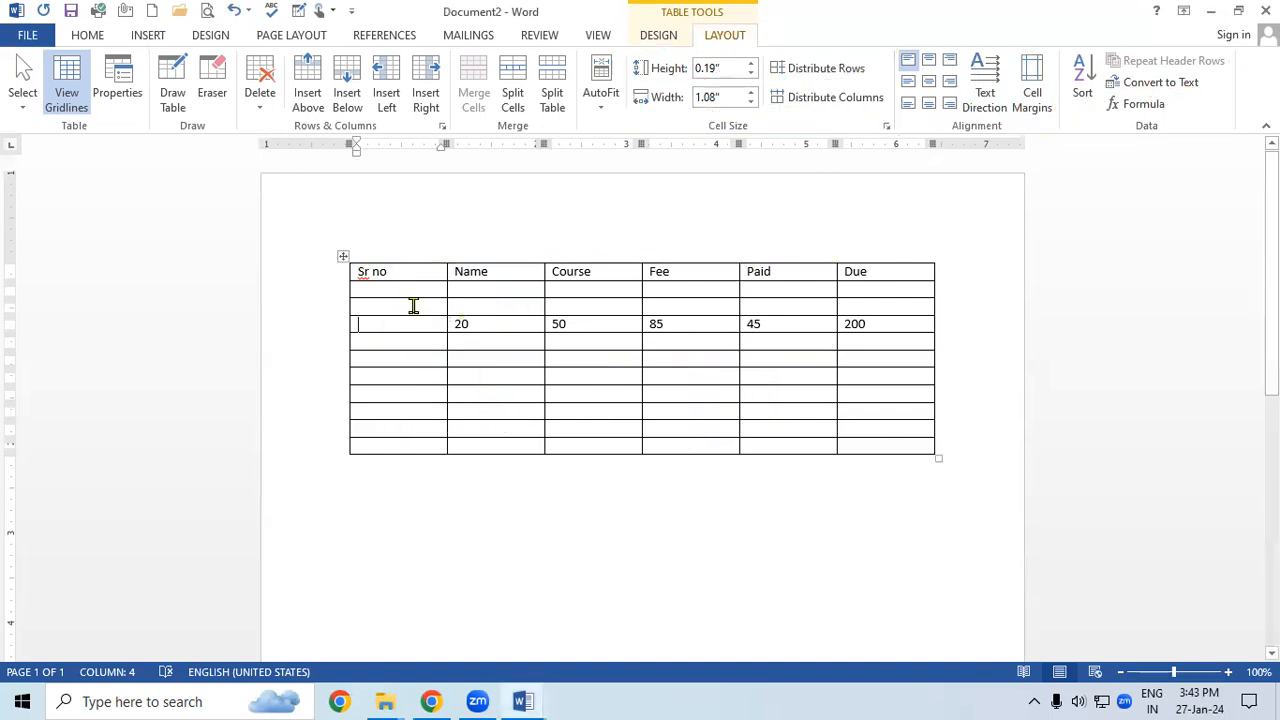
{"action": "left_click", "coordinate": [145, 38]}
{"action": "left_click", "coordinate": [122, 92]}
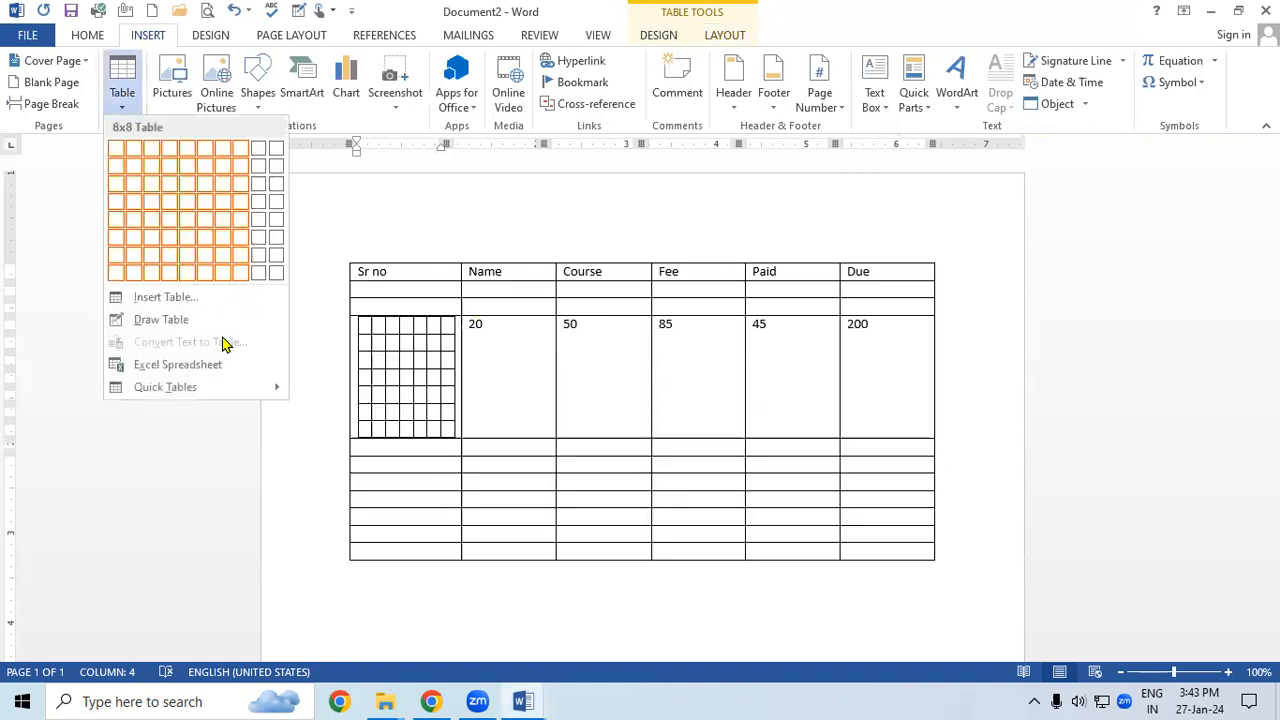
{"action": "left_click", "coordinate": [374, 343]}
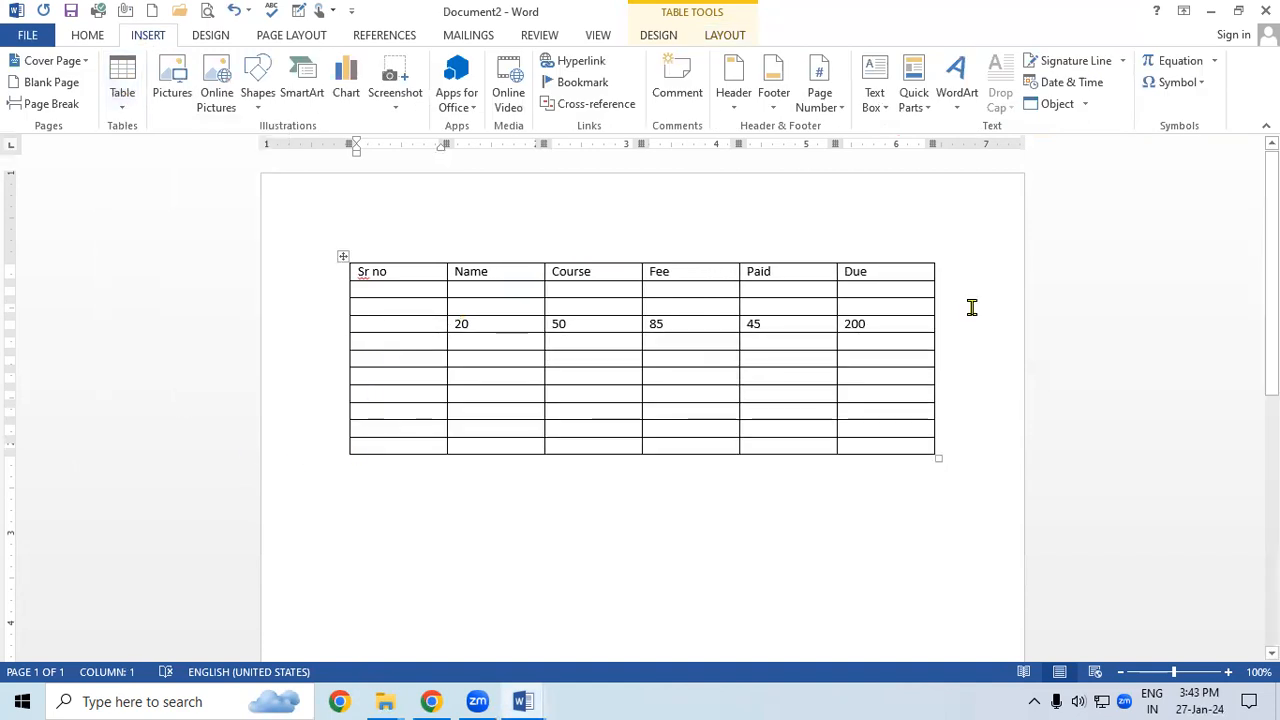
{"action": "left_click", "coordinate": [658, 35]}
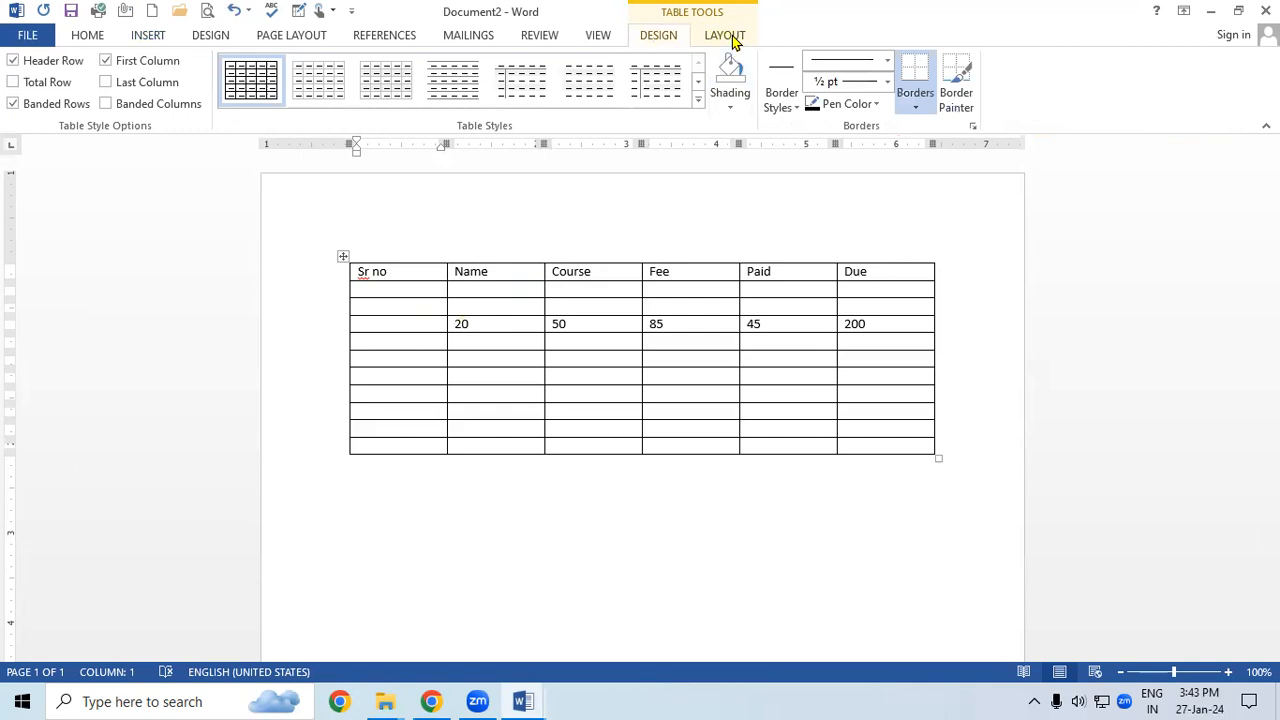
{"action": "left_click", "coordinate": [728, 36]}
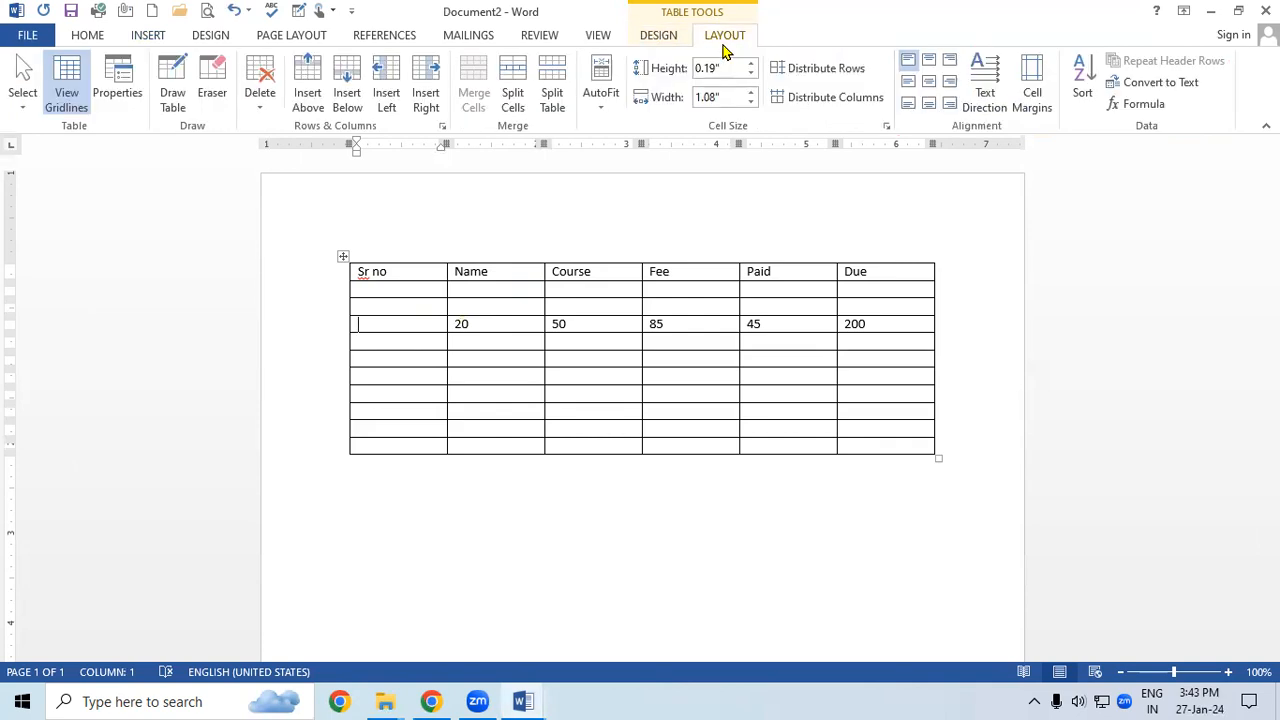
{"action": "left_click", "coordinate": [608, 306]}
{"action": "mouse_move", "coordinate": [641, 238]}
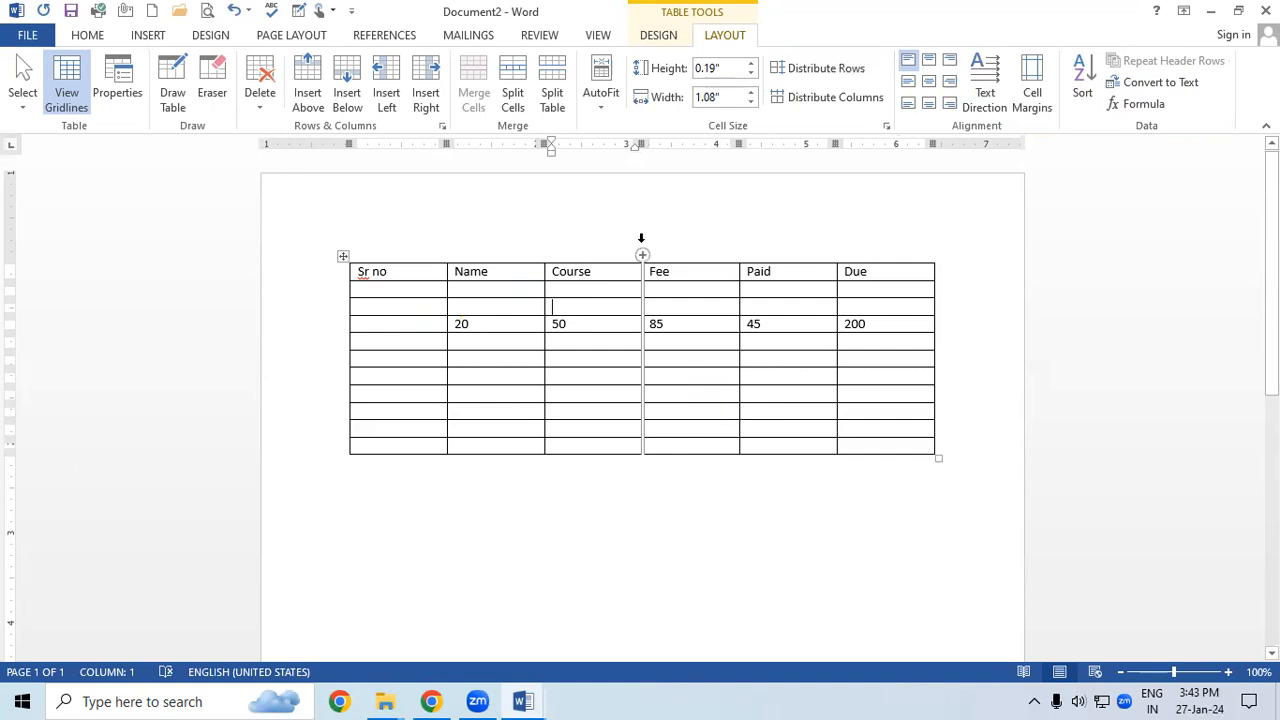
Undo all the table edits and the table insertion until the document page is blank.
{"action": "key", "text": "ctrl+z"}
{"action": "key", "text": "ctrl+z"}
{"action": "key", "text": "ctrl+z"}
{"action": "key", "text": "ctrl+z"}
{"action": "key", "text": "ctrl+z"}
{"action": "key", "text": "ctrl+z"}
{"action": "key", "text": "ctrl+z"}
{"action": "key", "text": "ctrl+z"}
{"action": "key", "text": "ctrl+z"}
{"action": "key", "text": "ctrl+z"}
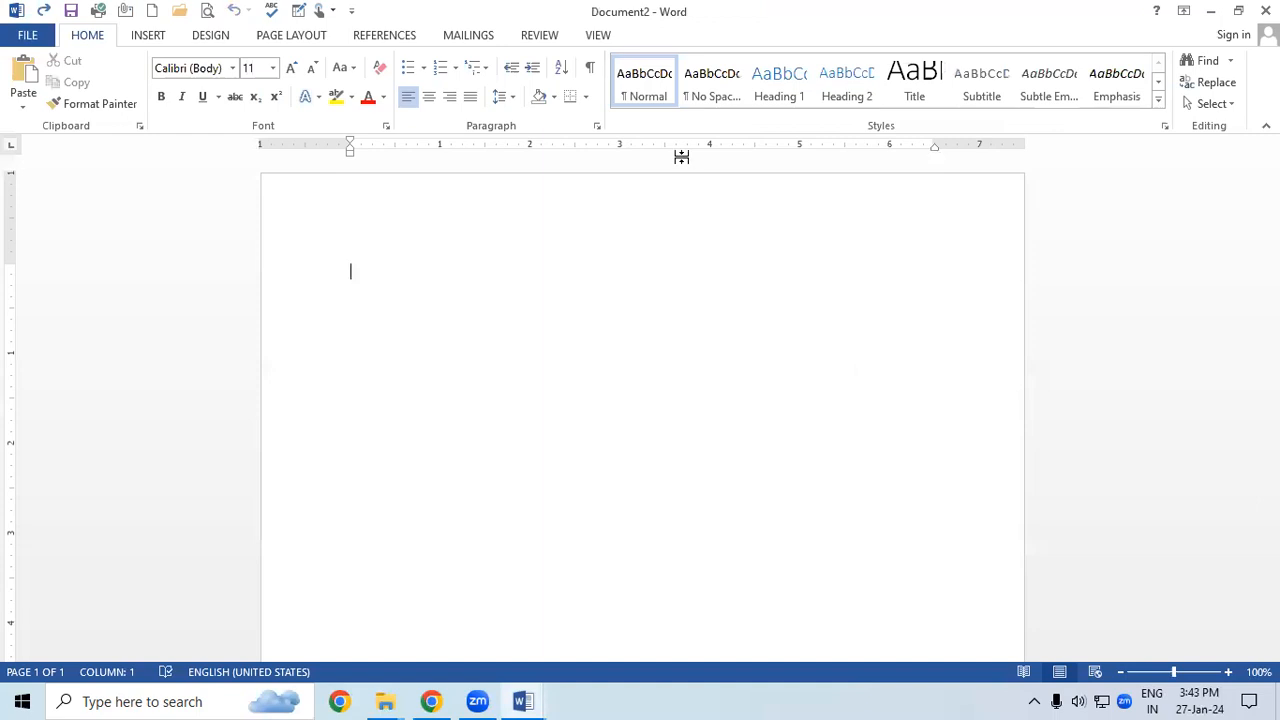
Underline the Pictures and Online Pictures commands in red, add an arrow and a handwritten note for Pictures, and clear the marks.
{"action": "left_click", "coordinate": [148, 35]}
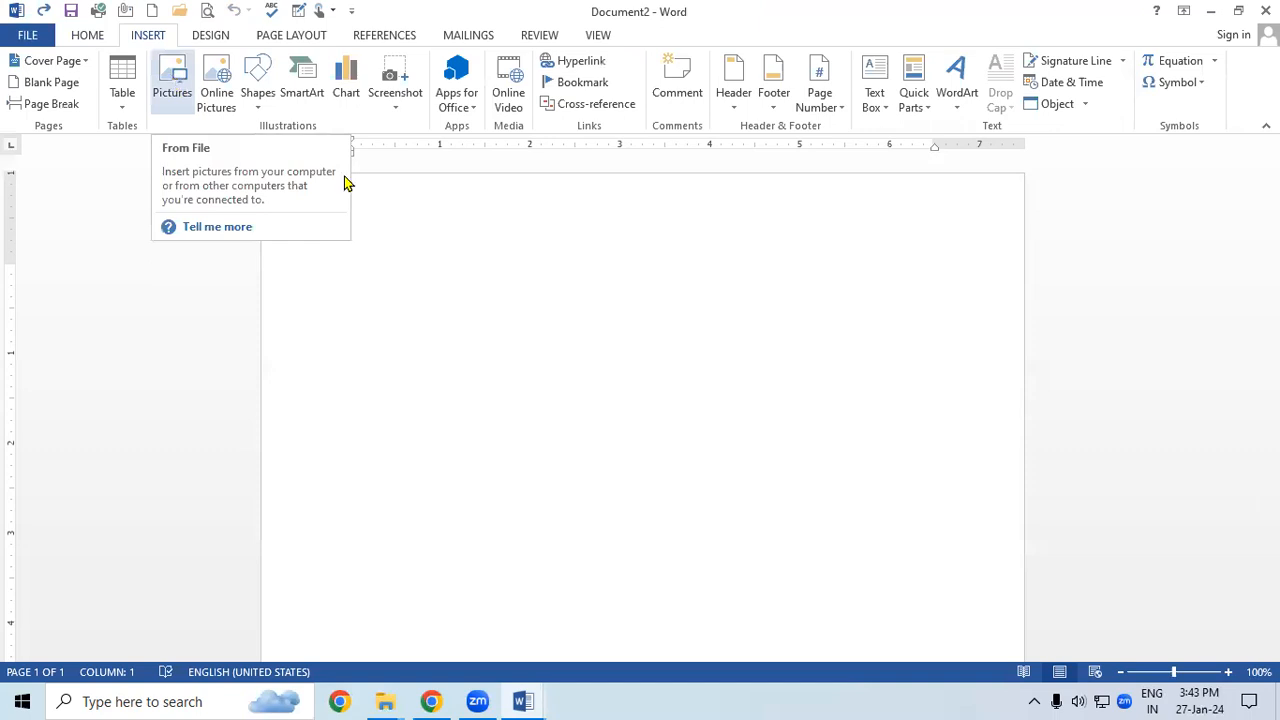
{"action": "left_click", "coordinate": [924, 699]}
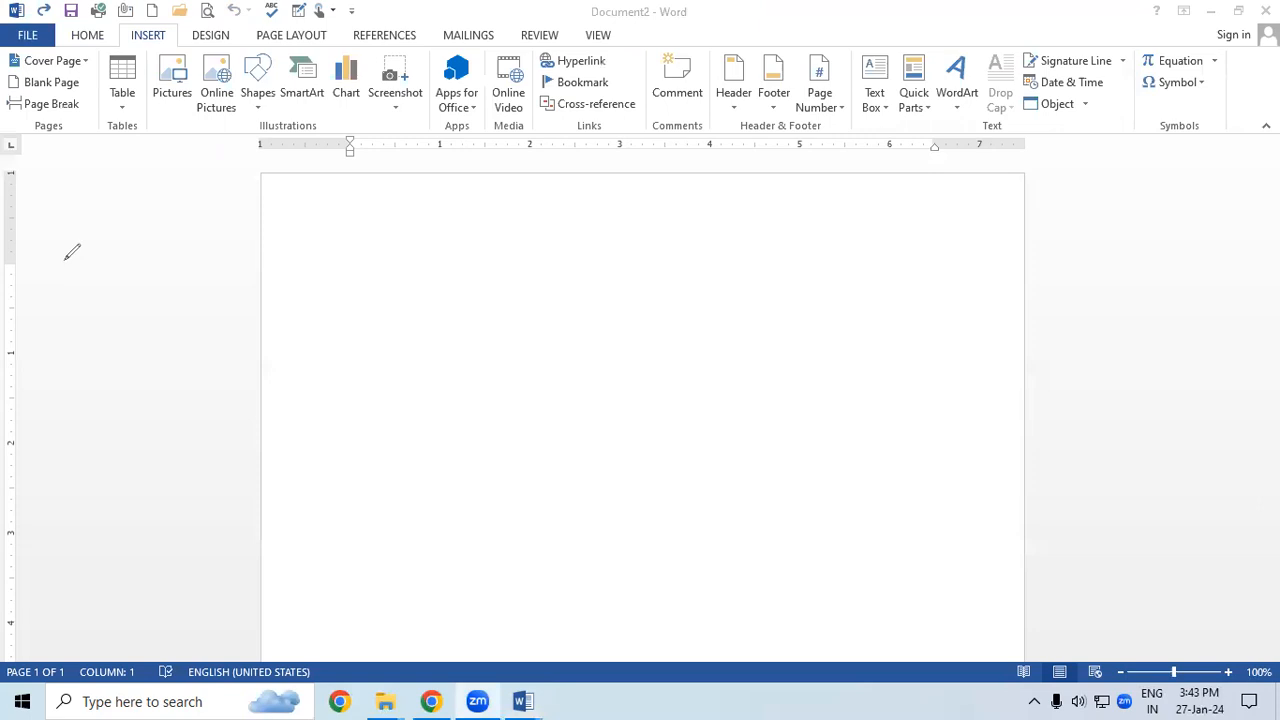
{"action": "left_click_drag", "start_coordinate": [152, 102], "coordinate": [242, 113]}
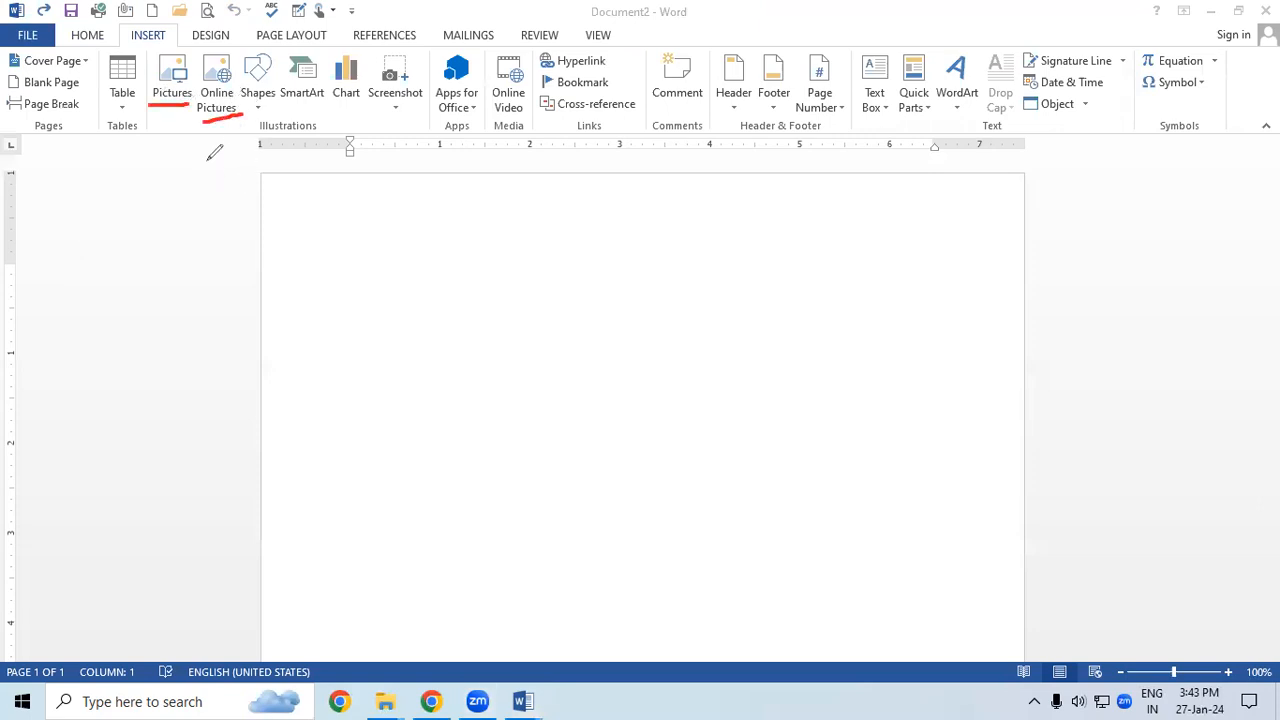
{"action": "left_click_drag", "start_coordinate": [112, 175], "coordinate": [152, 107]}
{"action": "mouse_move", "coordinate": [164, 189]}
{"action": "left_mouse_down"}
{"action": "mouse_move", "coordinate": [178, 175]}
{"action": "mouse_move", "coordinate": [166, 172]}
{"action": "left_mouse_up"}
{"action": "mouse_move", "coordinate": [200, 131]}
{"action": "left_mouse_down"}
{"action": "mouse_move", "coordinate": [188, 158]}
{"action": "mouse_move", "coordinate": [200, 176]}
{"action": "mouse_move", "coordinate": [230, 133]}
{"action": "left_mouse_up"}
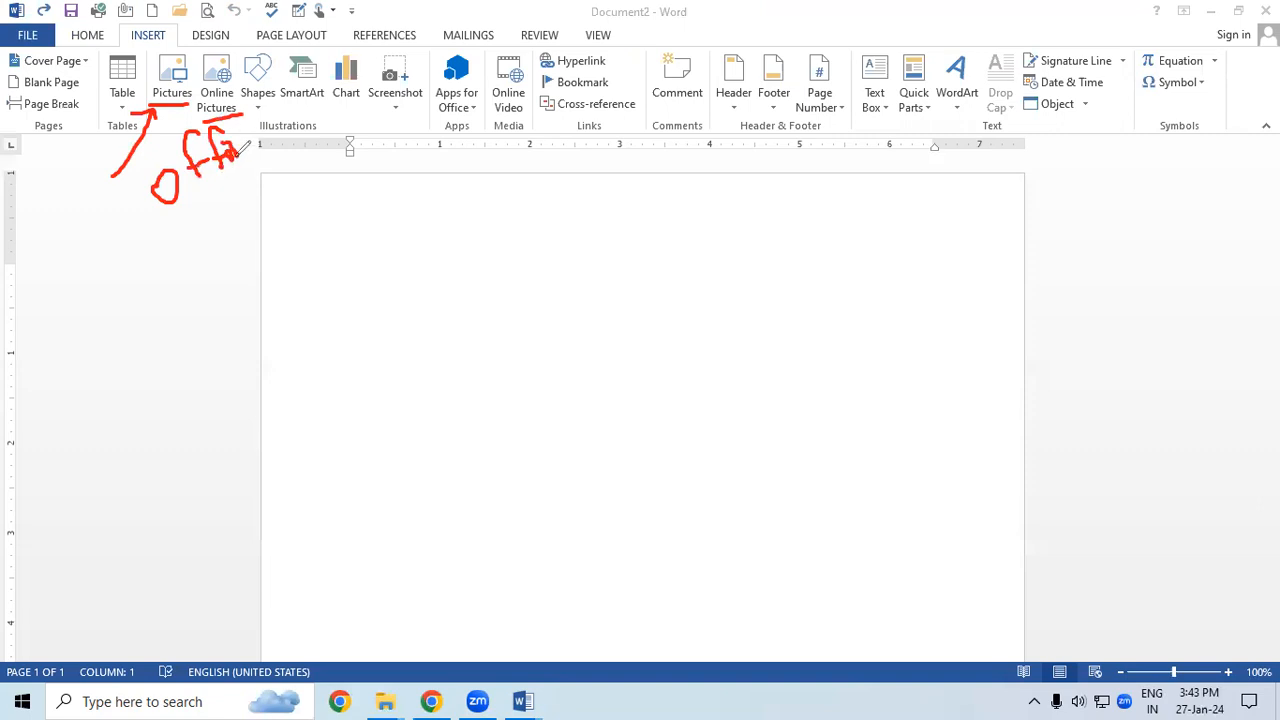
{"action": "left_click", "coordinate": [71, 328]}
Circle Online Pictures in red, add arrows and a handwritten note beside it, and clear all annotations.
{"action": "mouse_move", "coordinate": [206, 60]}
{"action": "left_mouse_down"}
{"action": "mouse_move", "coordinate": [192, 122]}
{"action": "mouse_move", "coordinate": [256, 104]}
{"action": "mouse_move", "coordinate": [236, 50]}
{"action": "mouse_move", "coordinate": [220, 54]}
{"action": "left_mouse_up"}
{"action": "mouse_move", "coordinate": [251, 197]}
{"action": "left_mouse_down"}
{"action": "mouse_move", "coordinate": [241, 108]}
{"action": "mouse_move", "coordinate": [264, 106]}
{"action": "left_mouse_up"}
{"action": "mouse_move", "coordinate": [268, 203]}
{"action": "left_mouse_down"}
{"action": "mouse_move", "coordinate": [318, 228]}
{"action": "mouse_move", "coordinate": [355, 200]}
{"action": "left_mouse_up"}
{"action": "left_click_drag", "start_coordinate": [306, 245], "coordinate": [366, 212]}
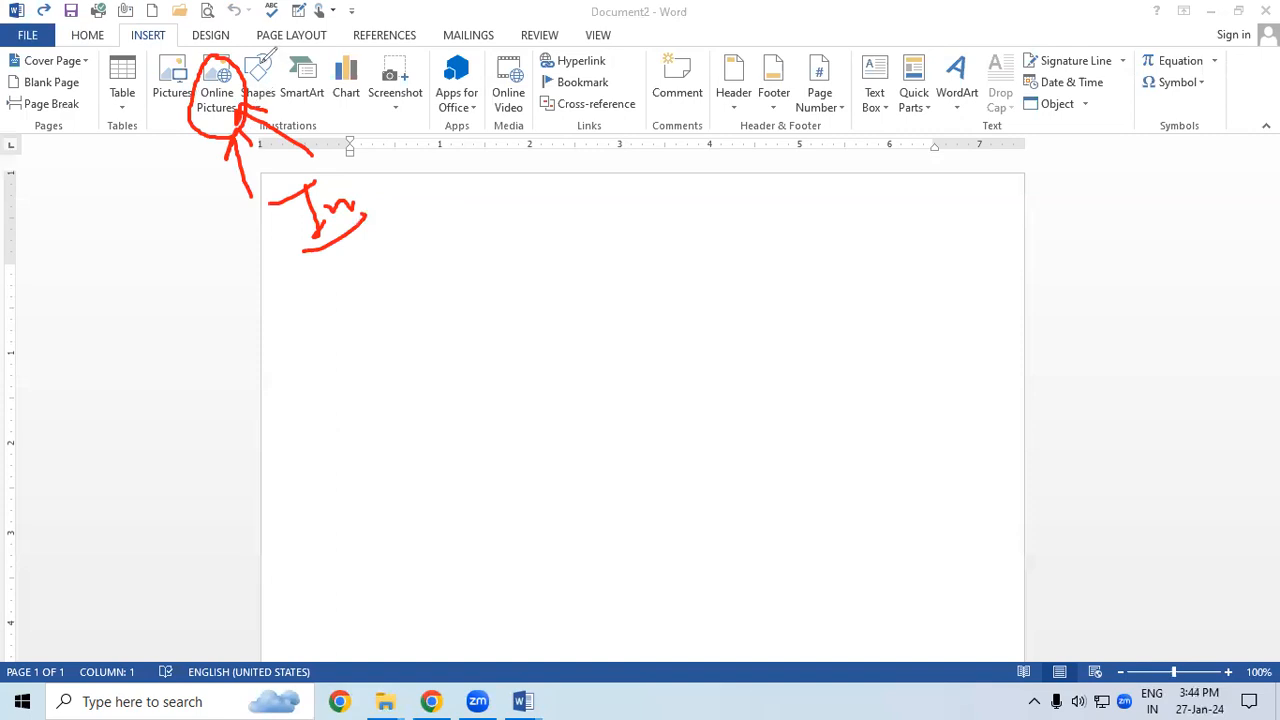
{"action": "left_click", "coordinate": [100, 476]}
{"action": "left_click", "coordinate": [435, 288]}
Try to insert the first Thali picture from the Food category of Bing Image Search.
{"action": "left_click", "coordinate": [219, 92]}
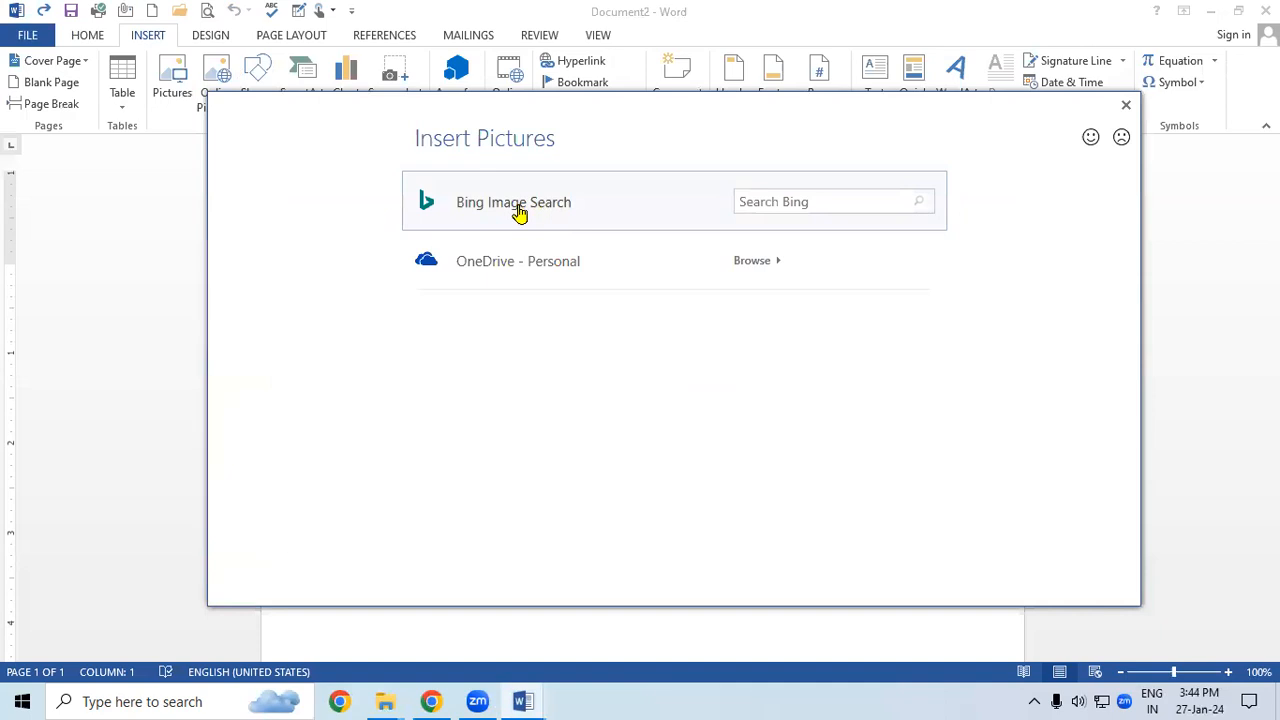
{"action": "left_click", "coordinate": [519, 213]}
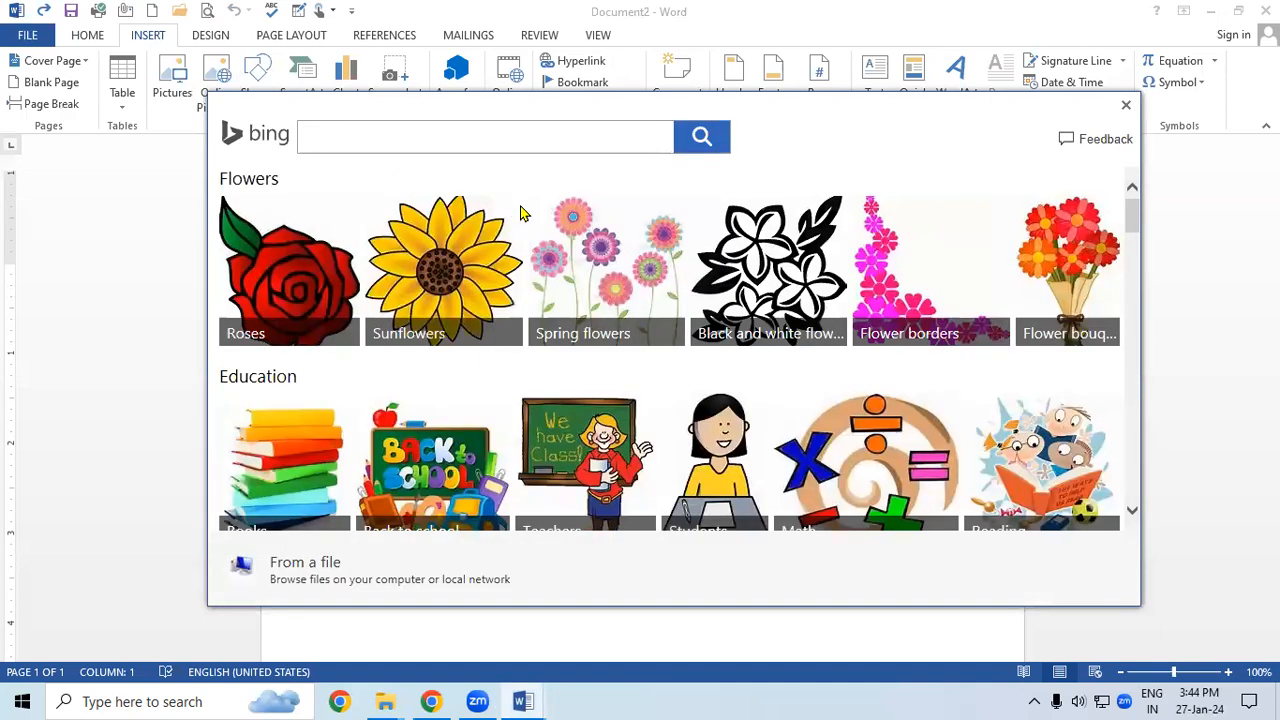
{"action": "left_click_drag", "start_coordinate": [1137, 222], "coordinate": [1147, 310]}
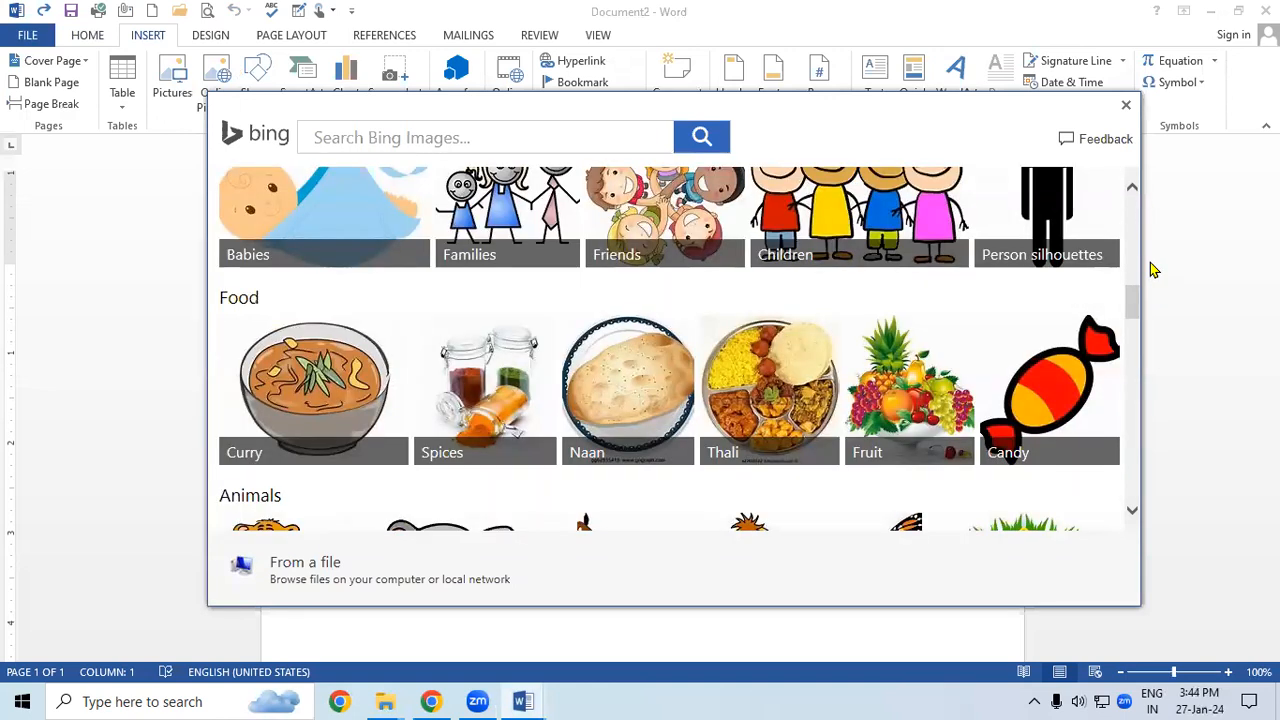
{"action": "left_click", "coordinate": [732, 373]}
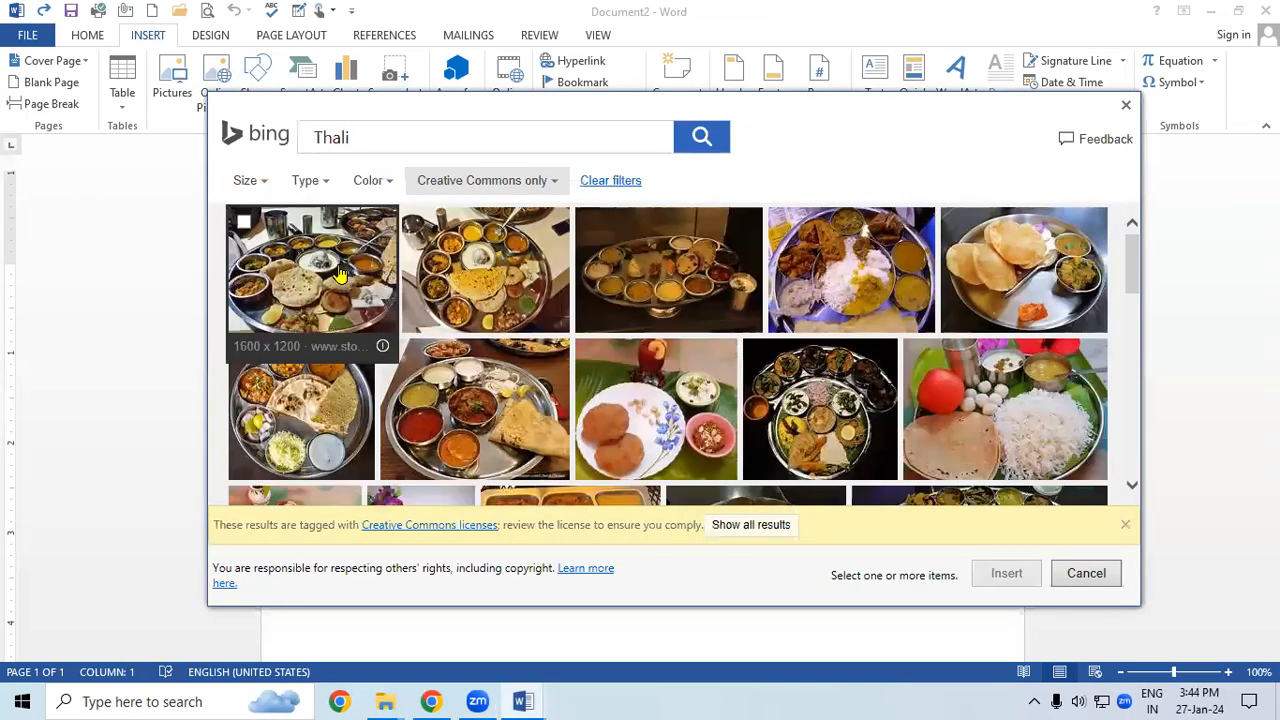
{"action": "left_click", "coordinate": [340, 272]}
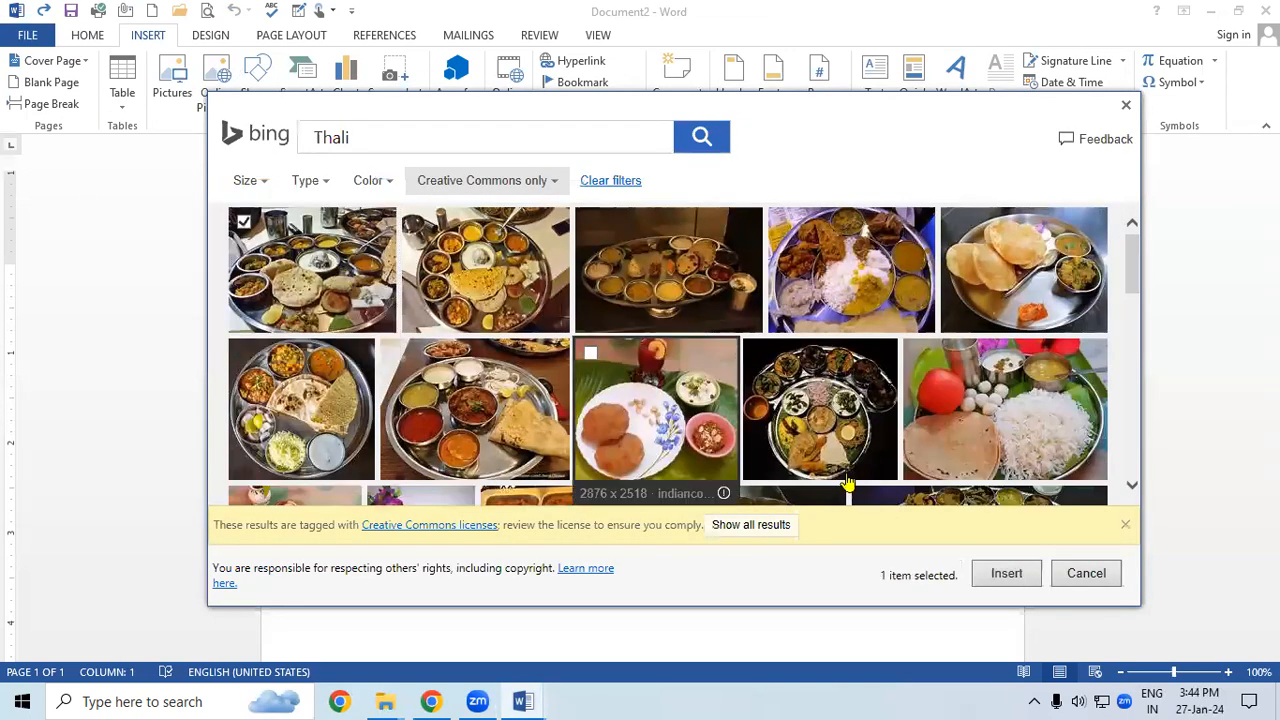
{"action": "left_click", "coordinate": [1007, 574]}
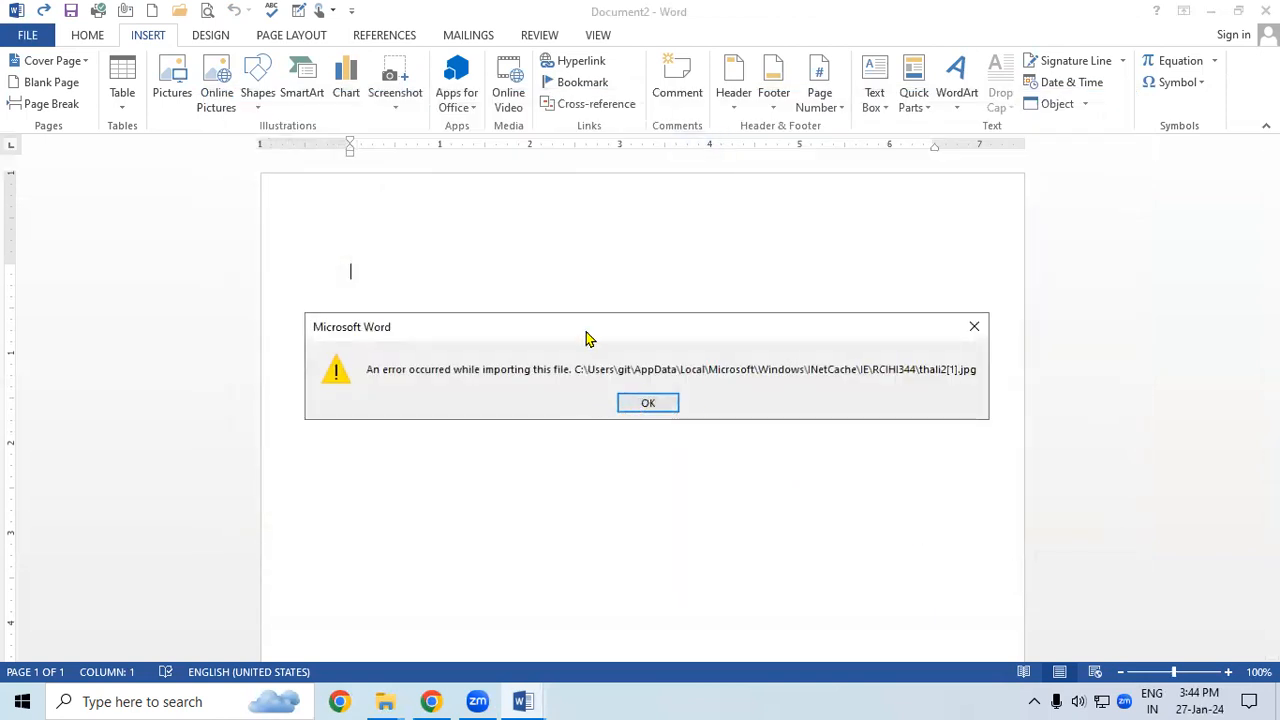
Circle the import error message and the end of its file name in red, clear the marks, and dismiss the message.
{"action": "mouse_move", "coordinate": [441, 337]}
{"action": "left_mouse_down"}
{"action": "mouse_move", "coordinate": [666, 432]}
{"action": "mouse_move", "coordinate": [919, 428]}
{"action": "mouse_move", "coordinate": [690, 334]}
{"action": "mouse_move", "coordinate": [393, 346]}
{"action": "left_mouse_up"}
{"action": "mouse_move", "coordinate": [950, 351]}
{"action": "left_mouse_down"}
{"action": "mouse_move", "coordinate": [970, 388]}
{"action": "mouse_move", "coordinate": [964, 334]}
{"action": "mouse_move", "coordinate": [944, 350]}
{"action": "left_mouse_up"}
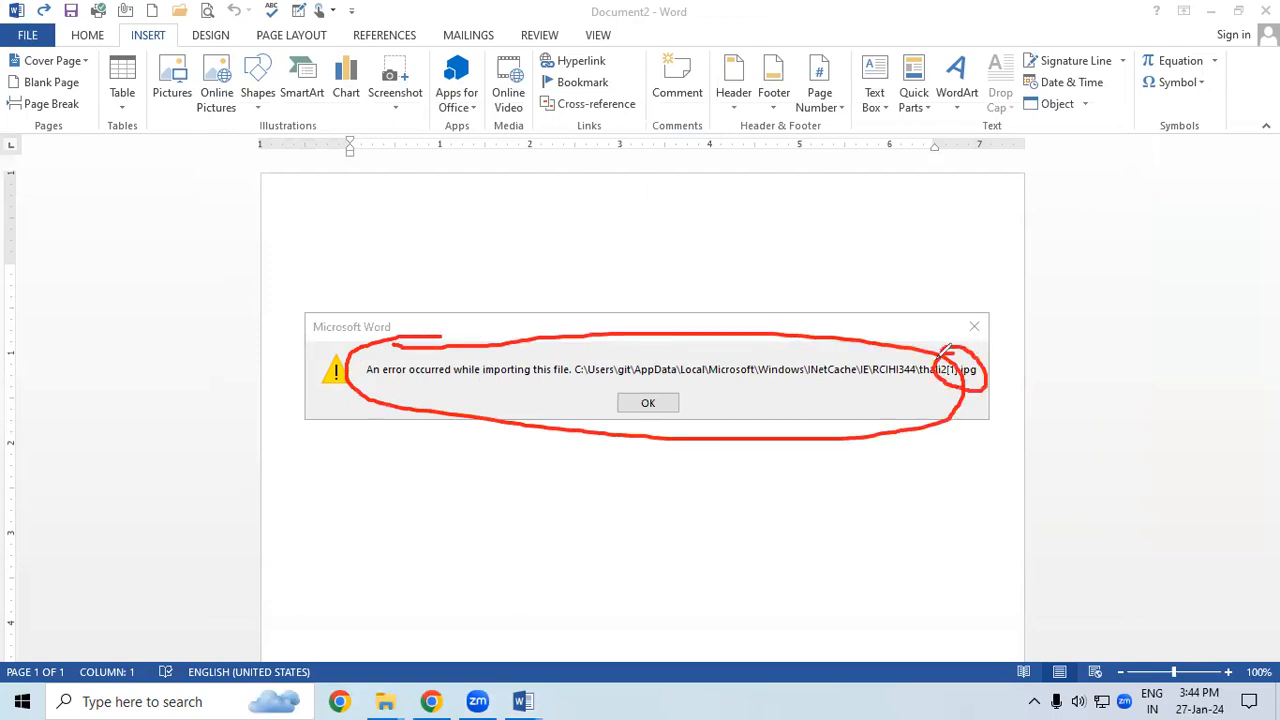
{"action": "left_click", "coordinate": [8, 456]}
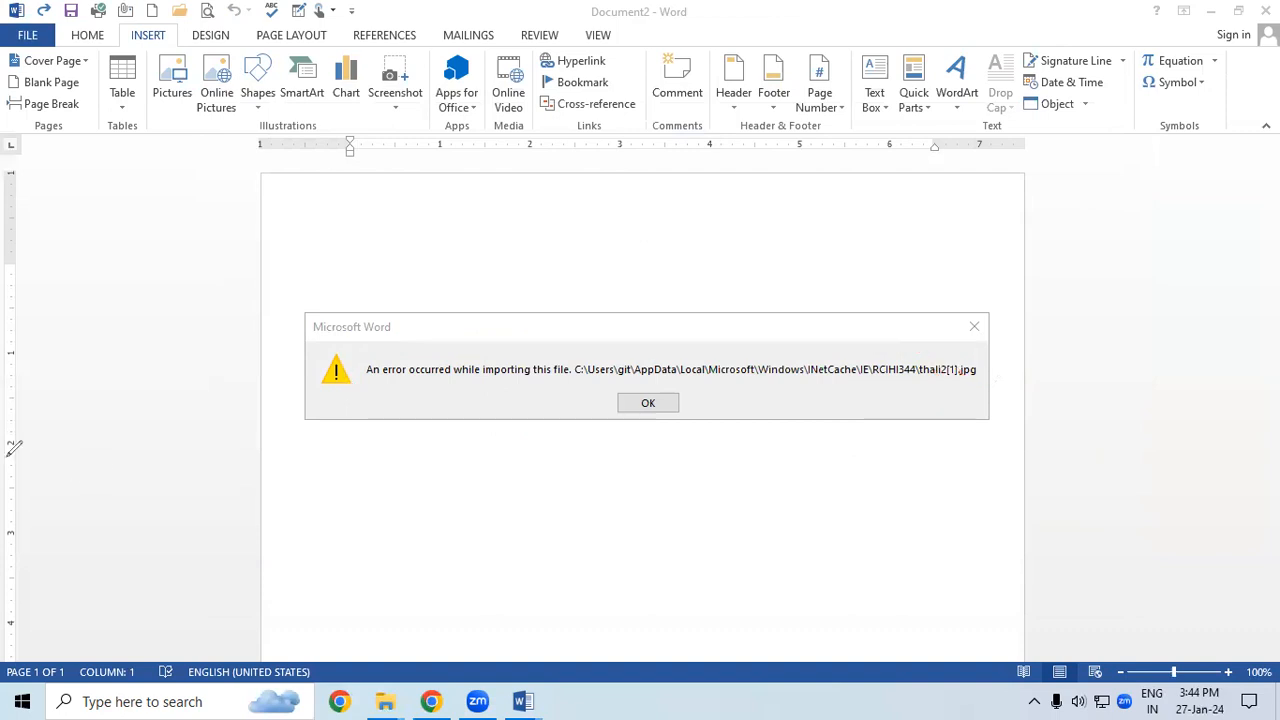
{"action": "key", "text": "Return"}
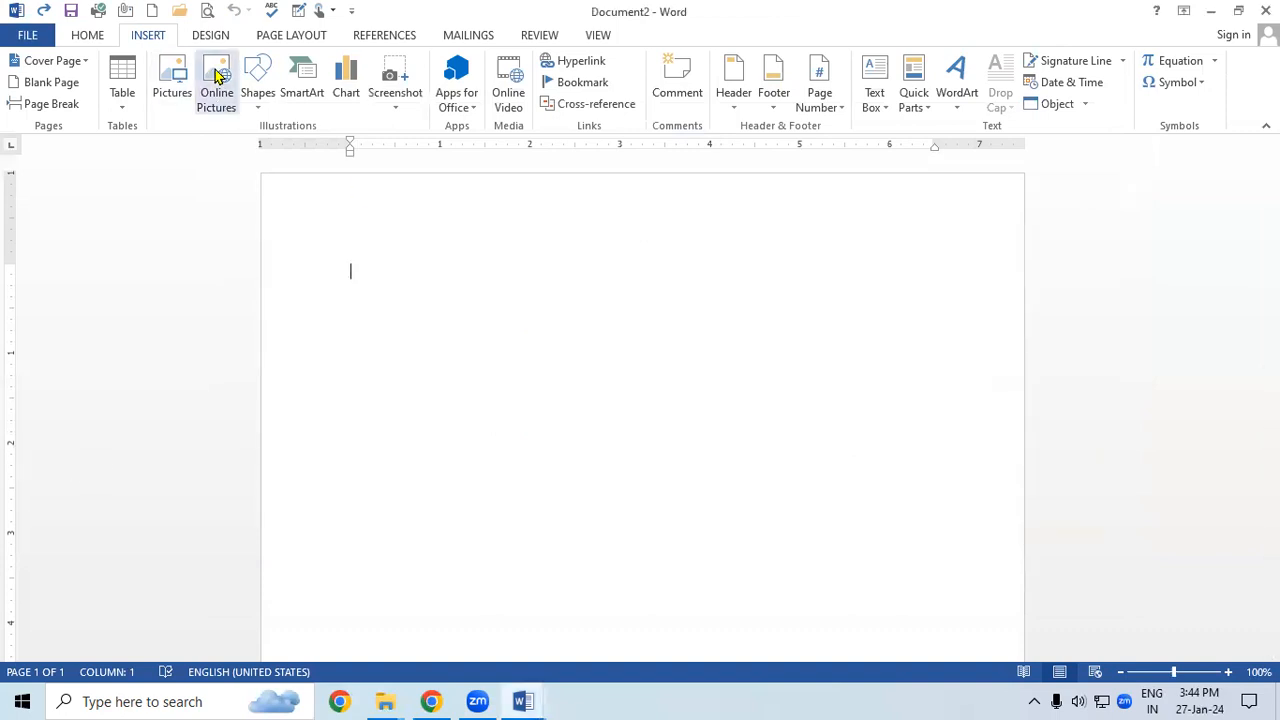
Try to insert the fourth Thali picture from the Food category of Bing Image Search.
{"action": "left_click", "coordinate": [215, 78]}
{"action": "left_click", "coordinate": [686, 207]}
{"action": "left_click_drag", "start_coordinate": [1131, 226], "coordinate": [1146, 312]}
{"action": "left_click", "coordinate": [750, 378]}
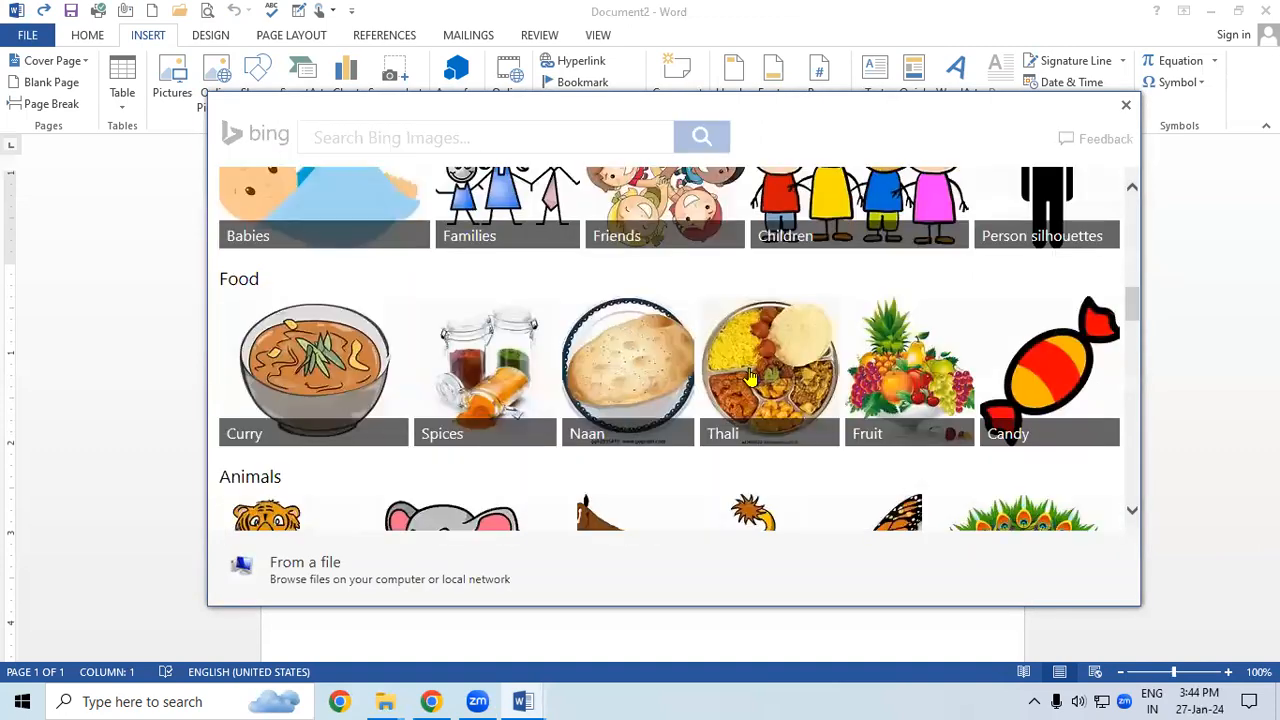
{"action": "left_click", "coordinate": [815, 288]}
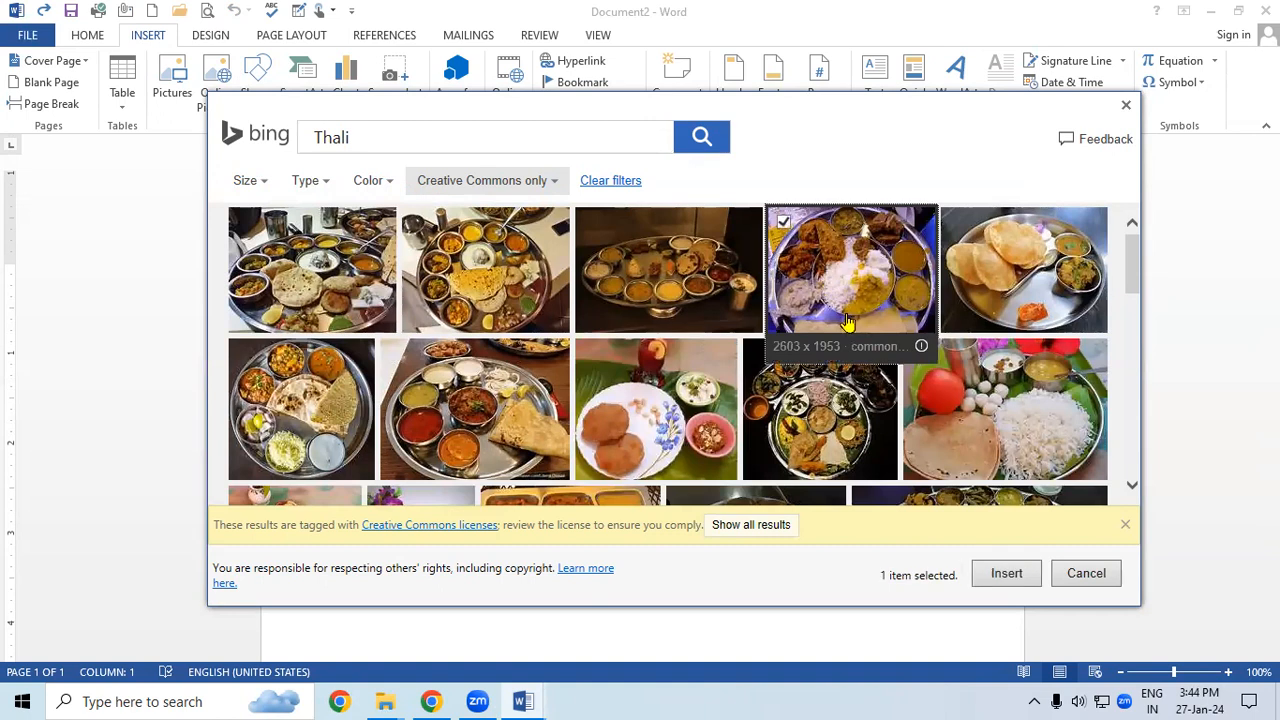
{"action": "left_click", "coordinate": [988, 573]}
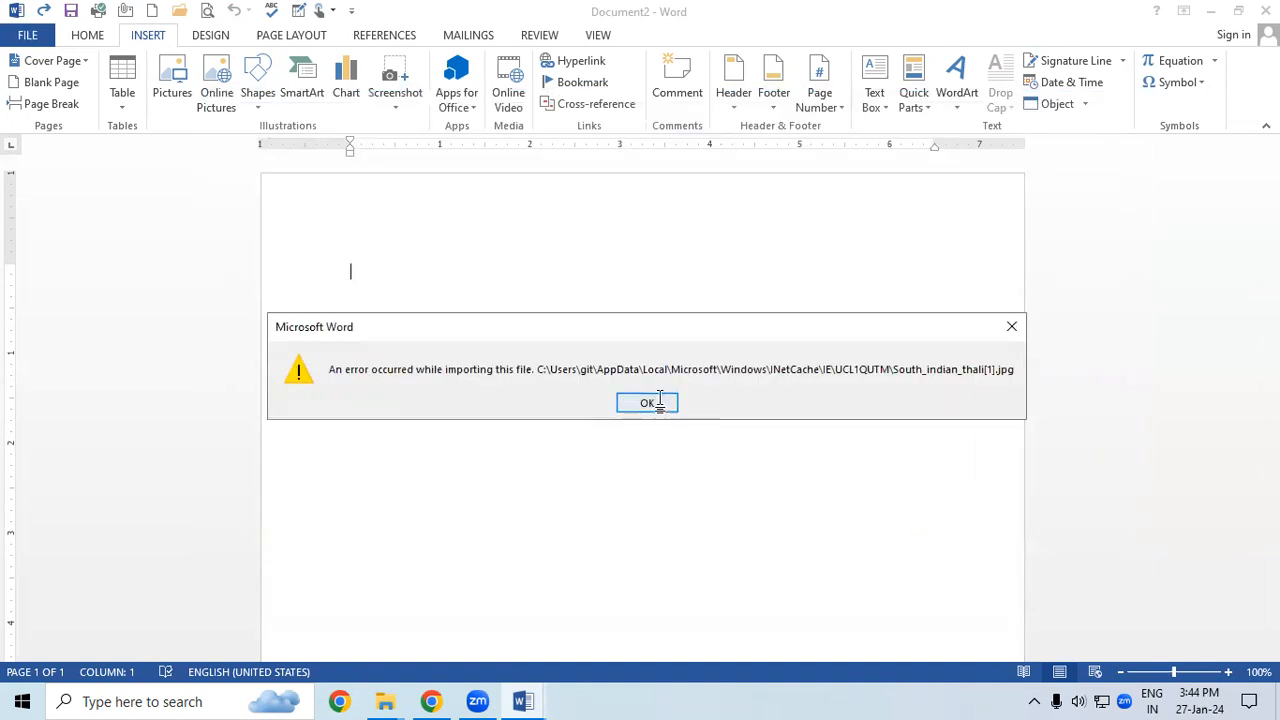
{"action": "left_click", "coordinate": [648, 401]}
Insert the red rose with a green leaf from the Roses category of Bing Image Search.
{"action": "left_click", "coordinate": [225, 92]}
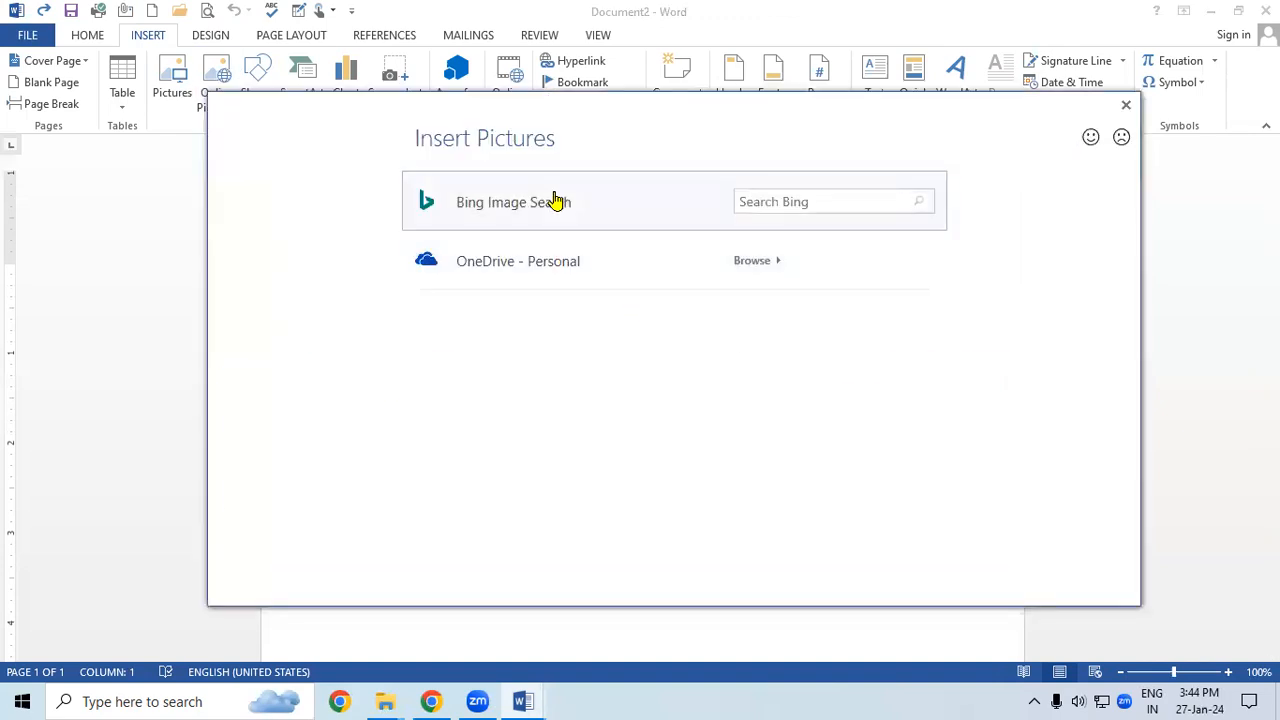
{"action": "left_click", "coordinate": [557, 203]}
{"action": "left_click", "coordinate": [265, 268]}
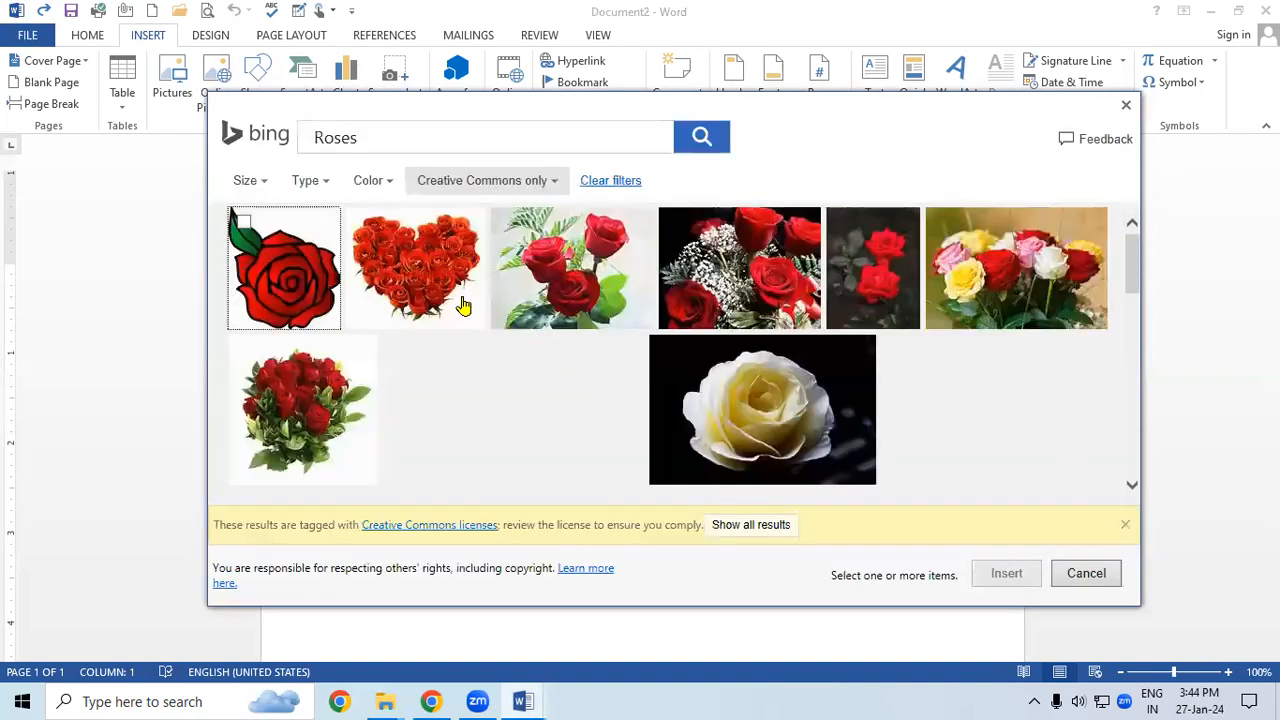
{"action": "left_click", "coordinate": [268, 268]}
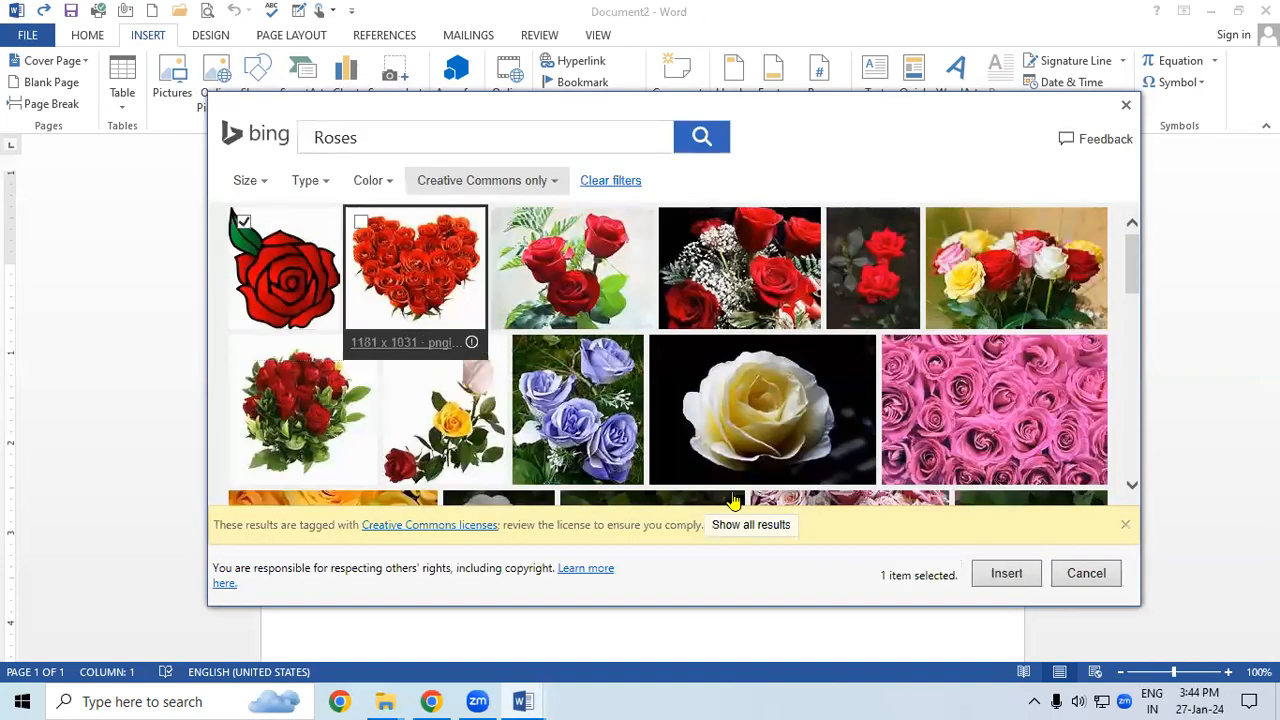
{"action": "left_click", "coordinate": [992, 572]}
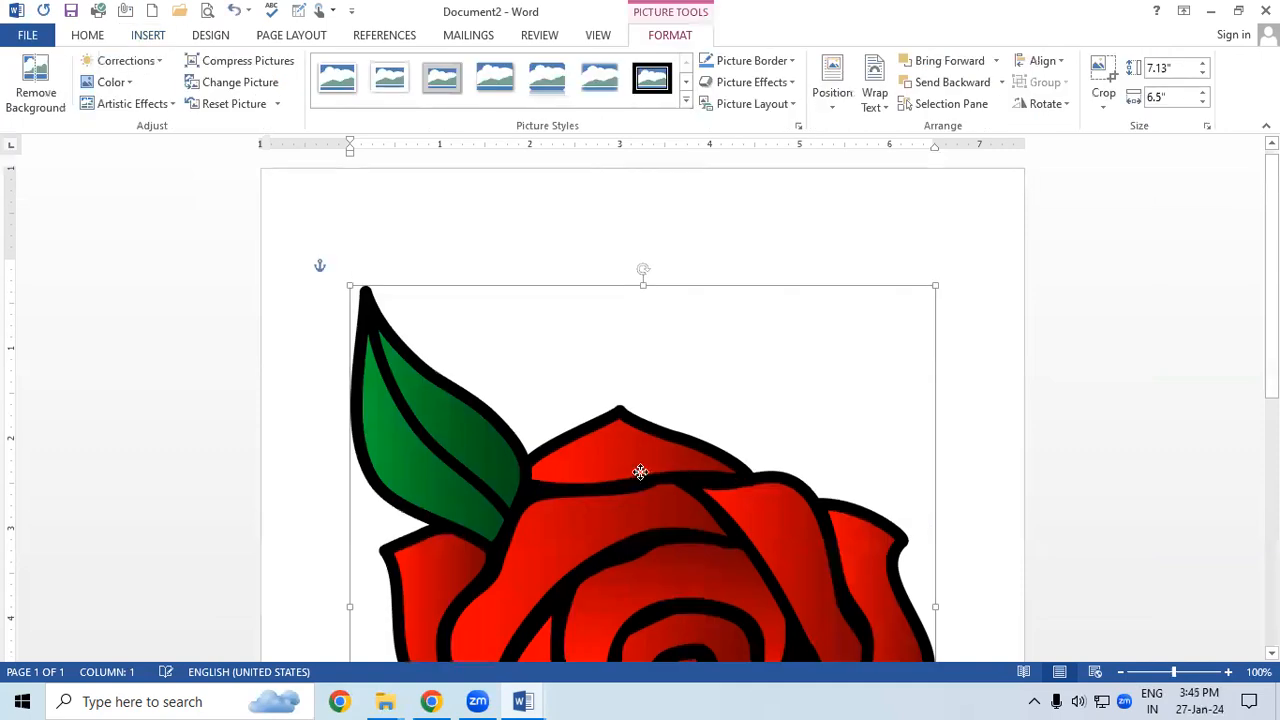
Shrink the rose picture to about 4.6" high by 4.19" wide and shift it toward the page's centre.
{"action": "left_click_drag", "start_coordinate": [349, 257], "coordinate": [541, 391]}
{"action": "scroll", "coordinate": [677, 498], "scroll_direction": "down", "scroll_amount": 4}
{"action": "scroll", "coordinate": [541, 391], "scroll_direction": "up", "scroll_amount": 3}
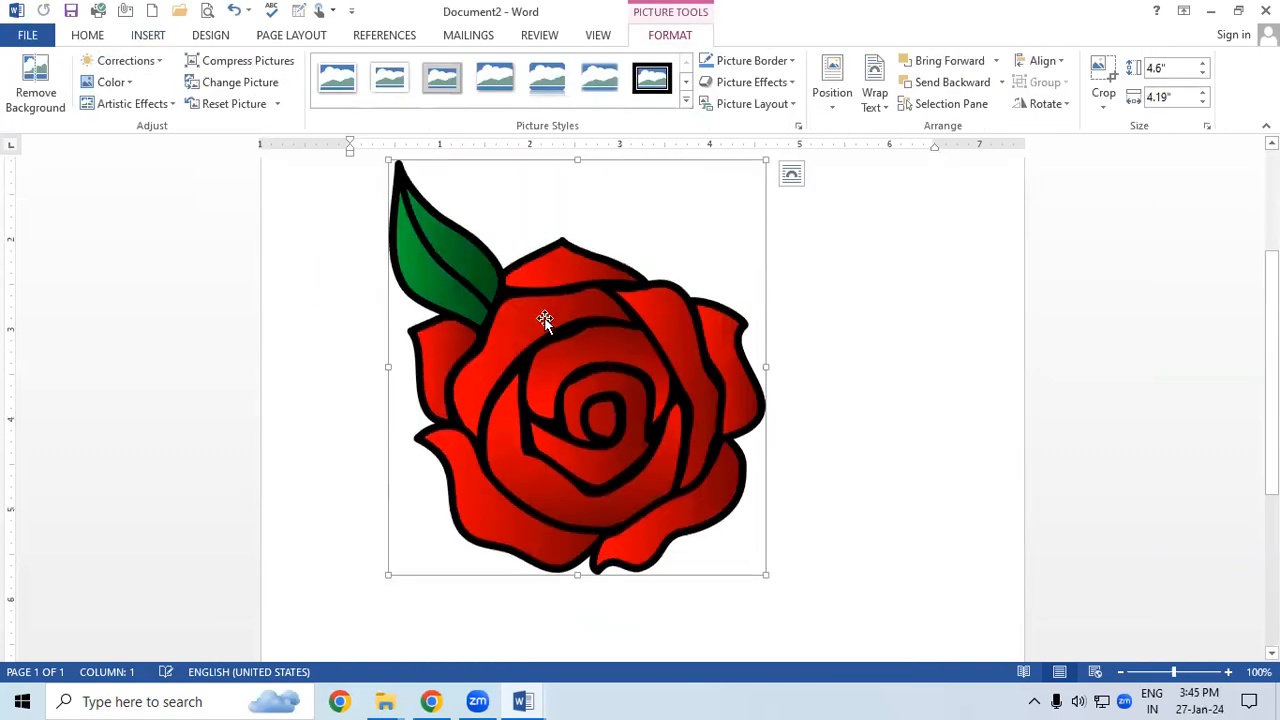
{"action": "left_click_drag", "start_coordinate": [529, 329], "coordinate": [595, 342]}
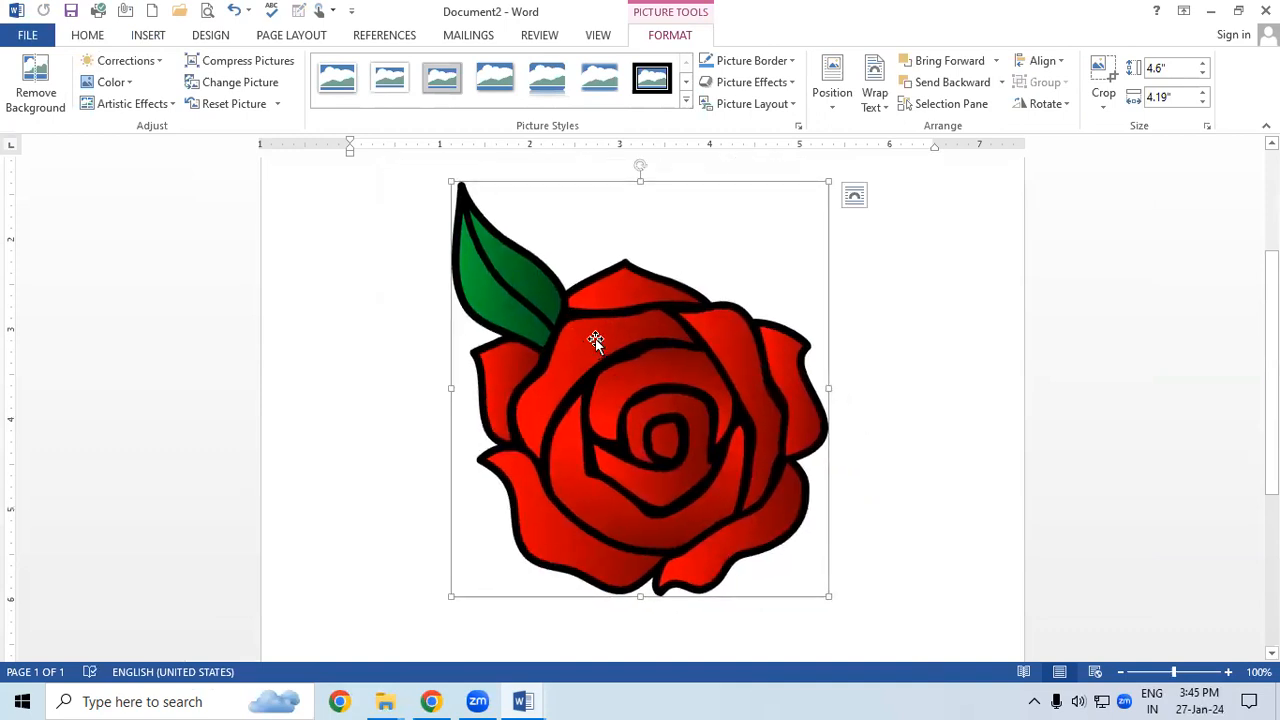
Delete the rose picture and search Bing images for "flower background".
{"action": "key", "text": "Delete"}
{"action": "left_click", "coordinate": [148, 36]}
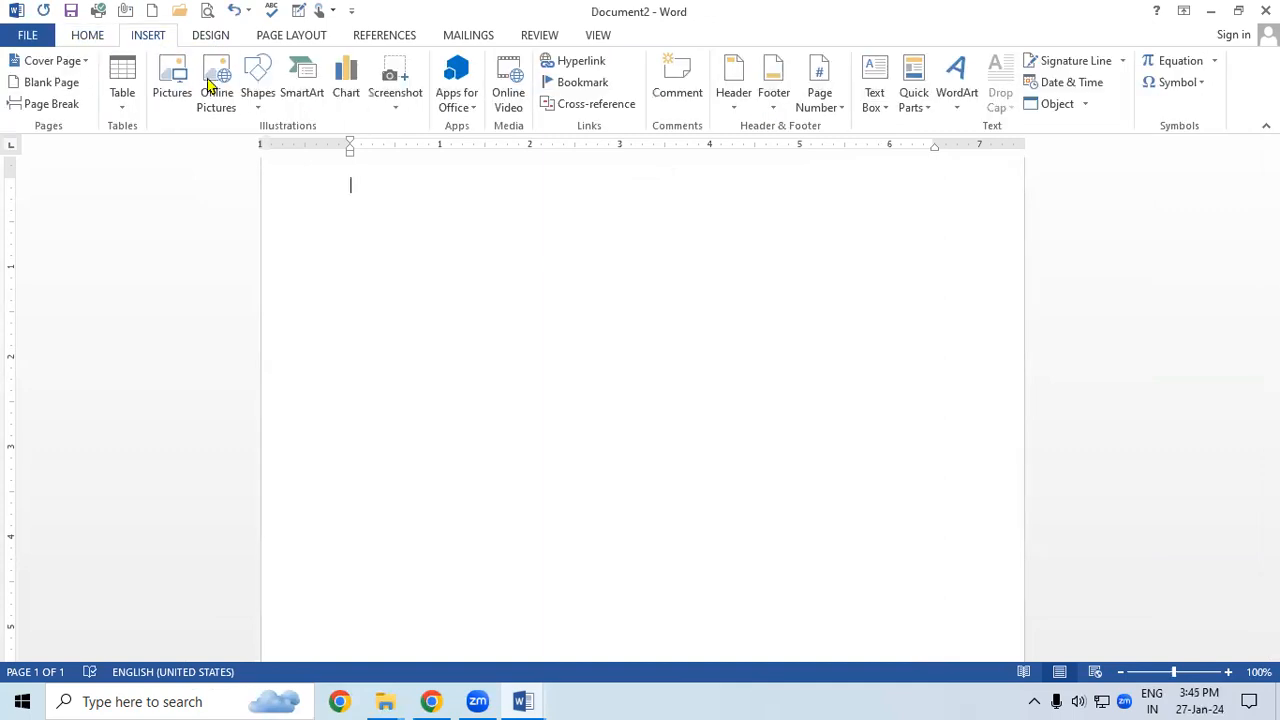
{"action": "left_click", "coordinate": [214, 88]}
{"action": "left_click", "coordinate": [812, 199]}
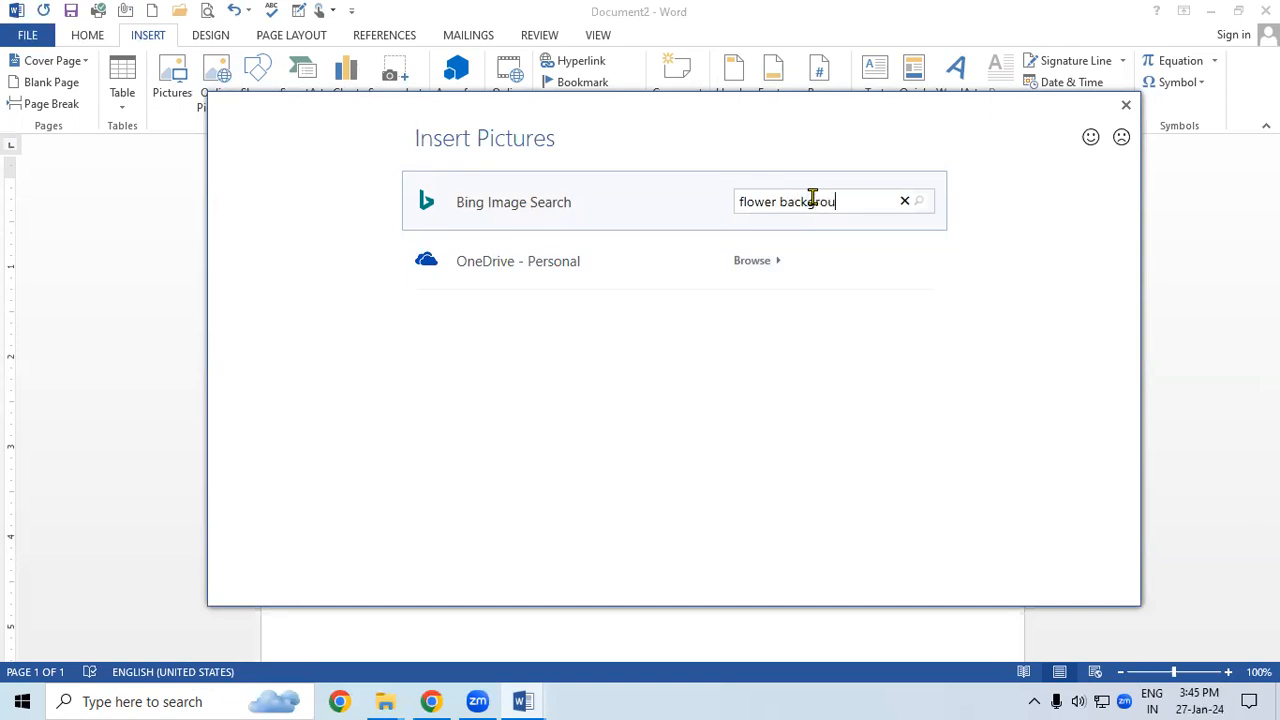
{"action": "key", "text": "Return"}
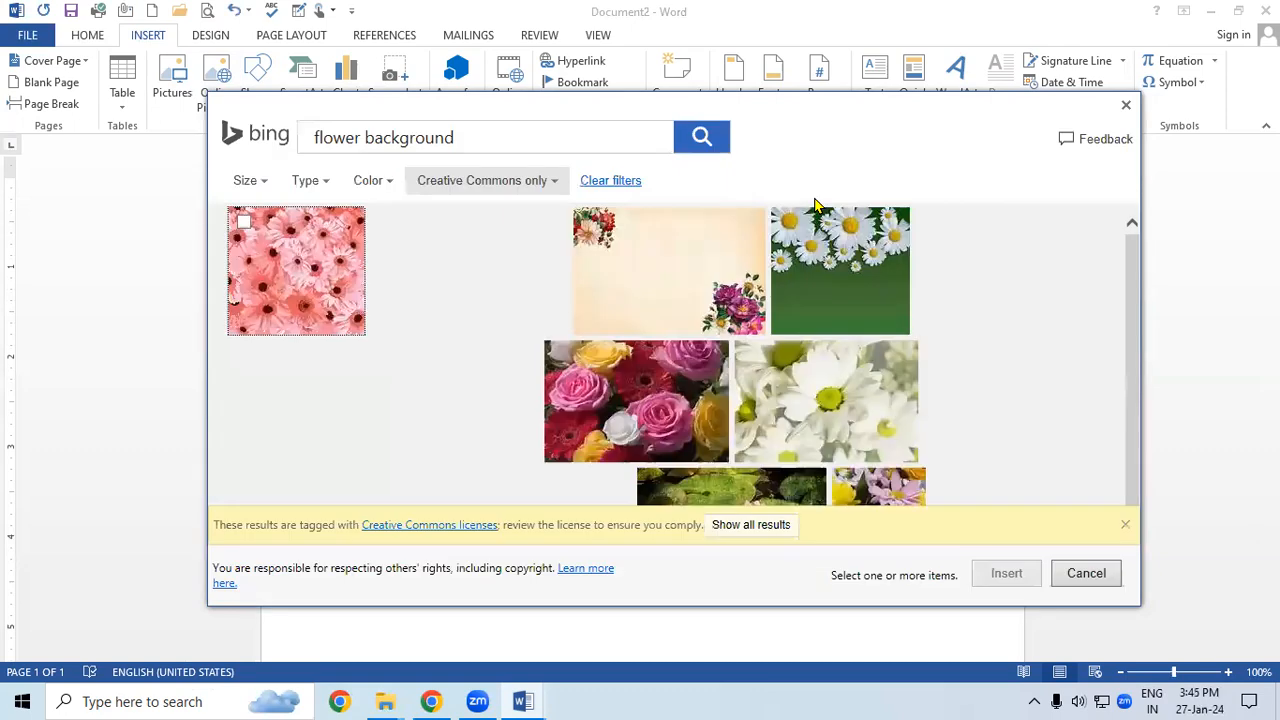
Try to insert the pink tulips picture with grass and blue sky from the flower background results.
{"action": "scroll", "coordinate": [845, 353], "scroll_direction": "down", "scroll_amount": 1}
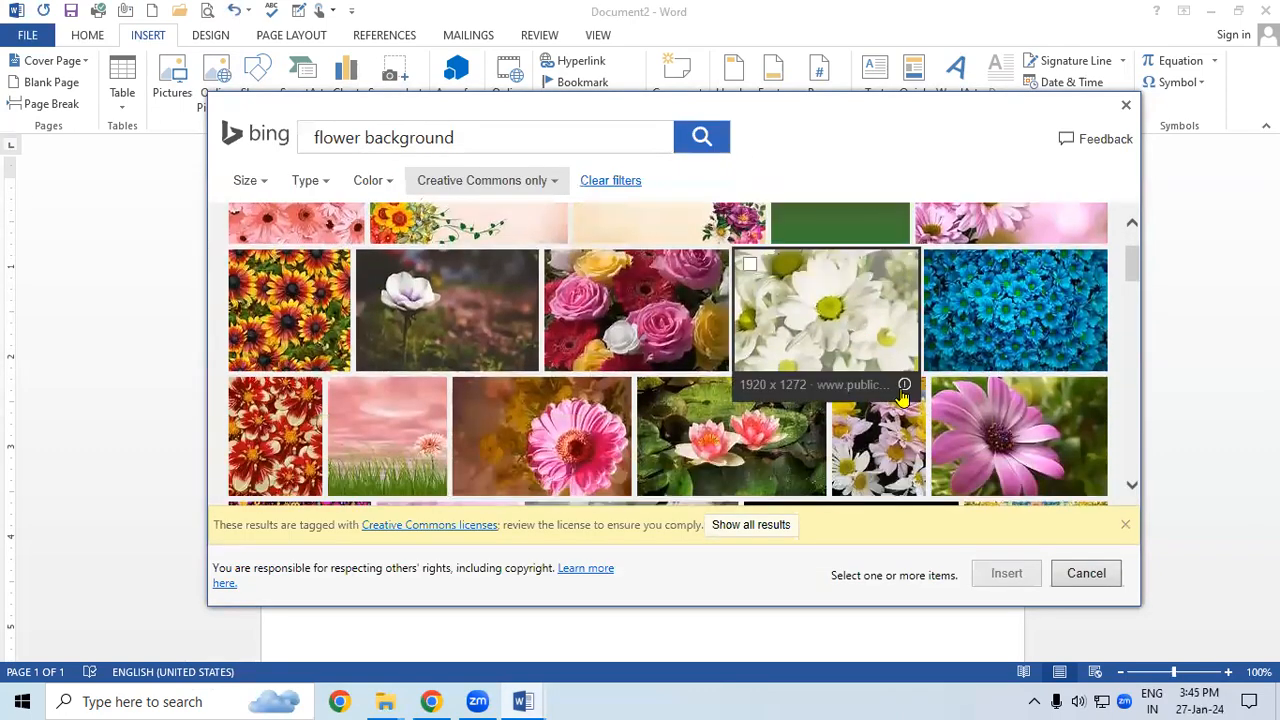
{"action": "scroll", "coordinate": [580, 360], "scroll_direction": "down", "scroll_amount": 1}
{"action": "left_click_drag", "start_coordinate": [1134, 252], "coordinate": [1132, 288]}
{"action": "left_click", "coordinate": [716, 397]}
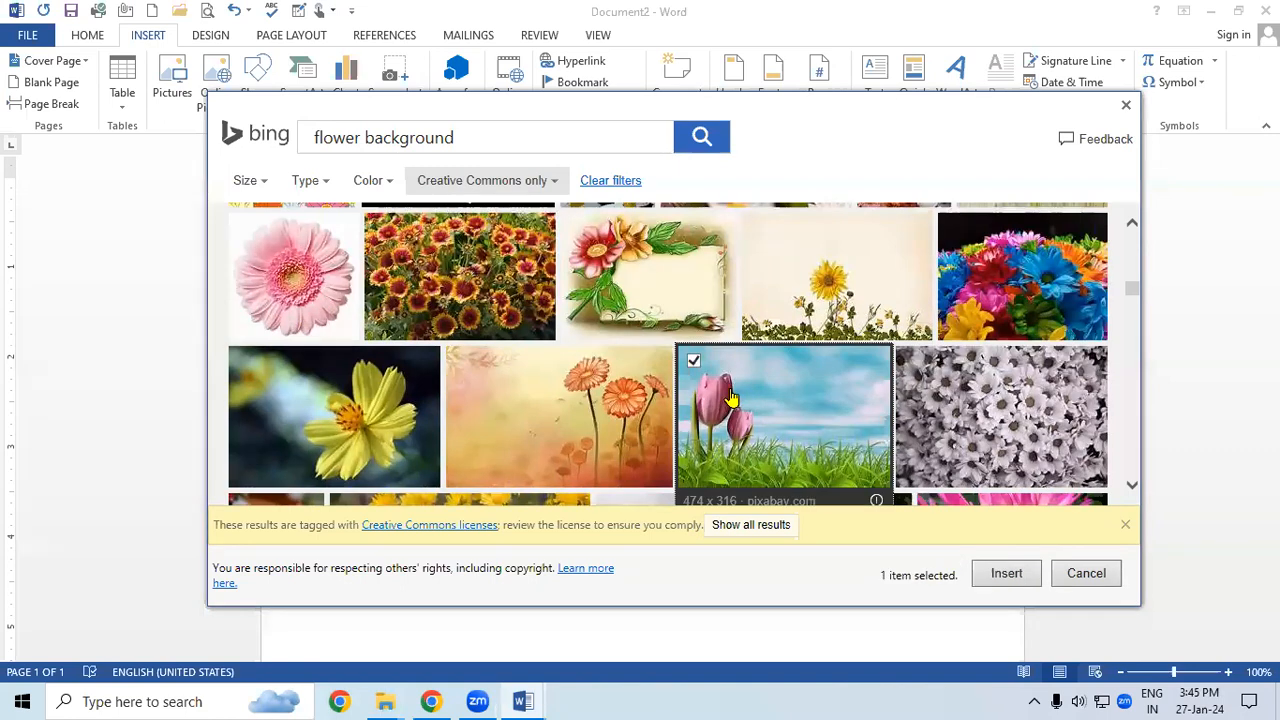
{"action": "left_click", "coordinate": [1005, 577]}
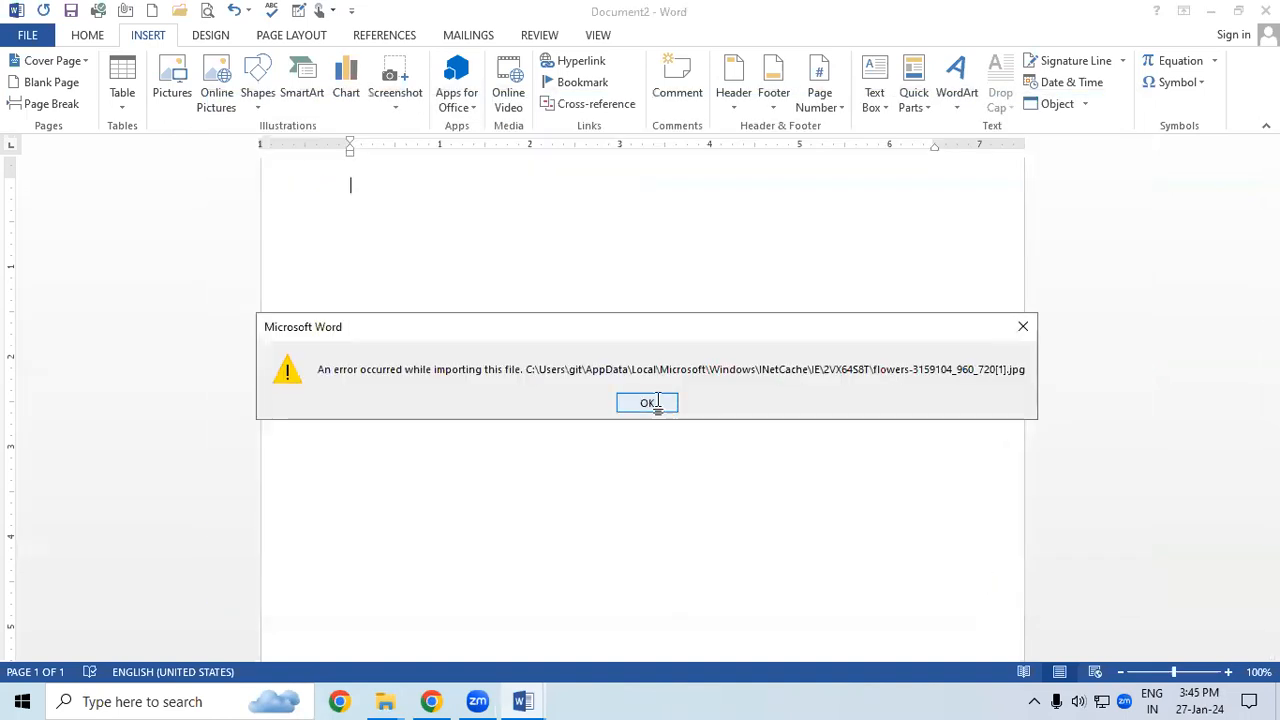
{"action": "left_click", "coordinate": [652, 402]}
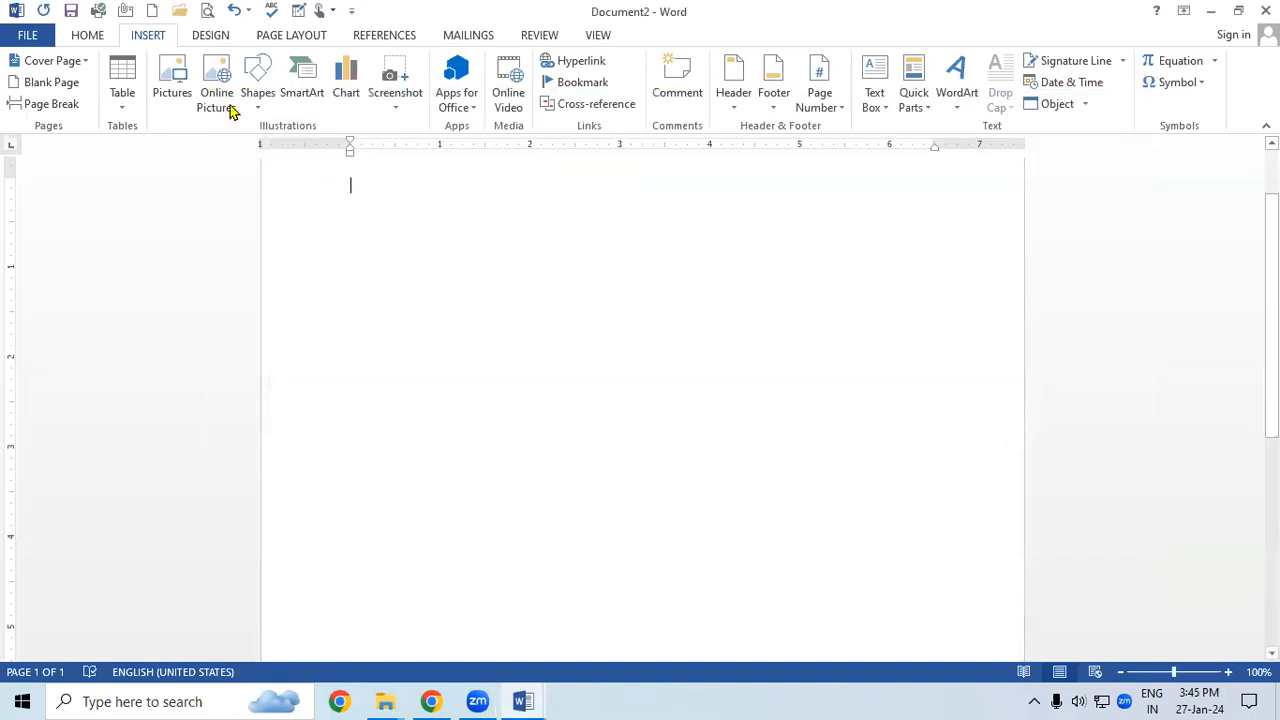
Look up online pictures in the Spring flowers category of Bing Image Search.
{"action": "left_click", "coordinate": [233, 106]}
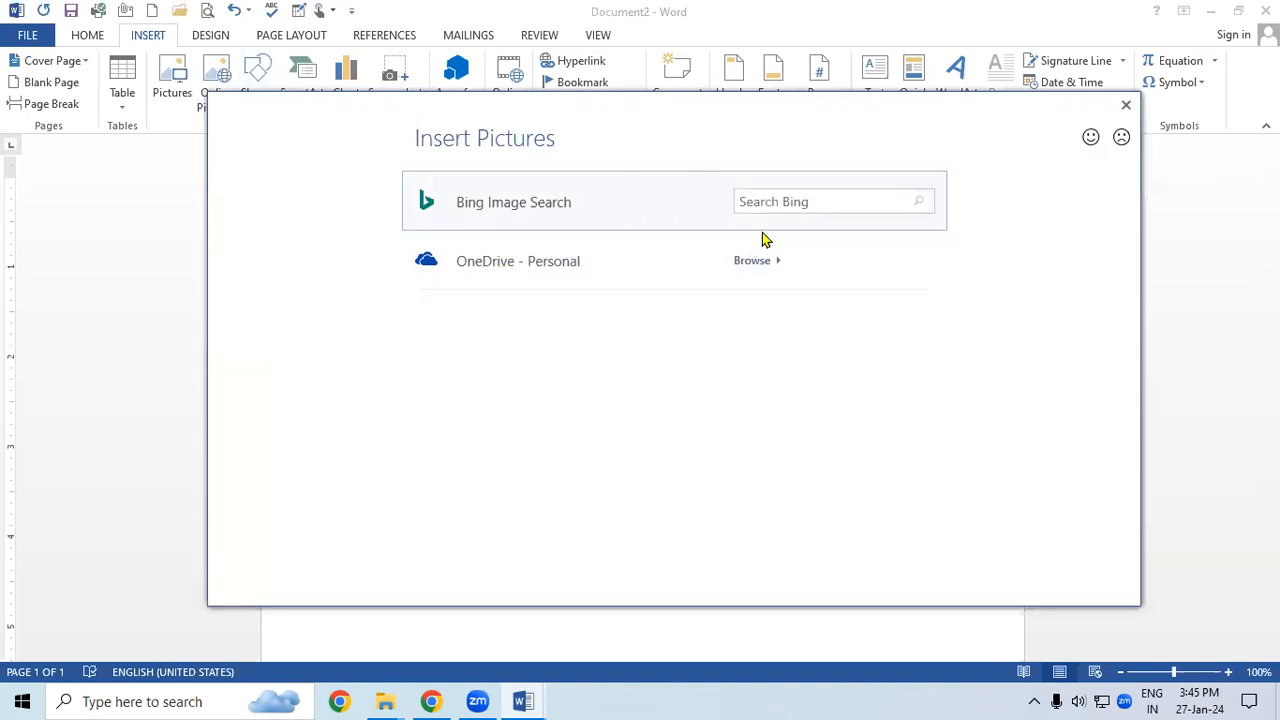
{"action": "left_click", "coordinate": [1125, 105]}
{"action": "left_click", "coordinate": [214, 90]}
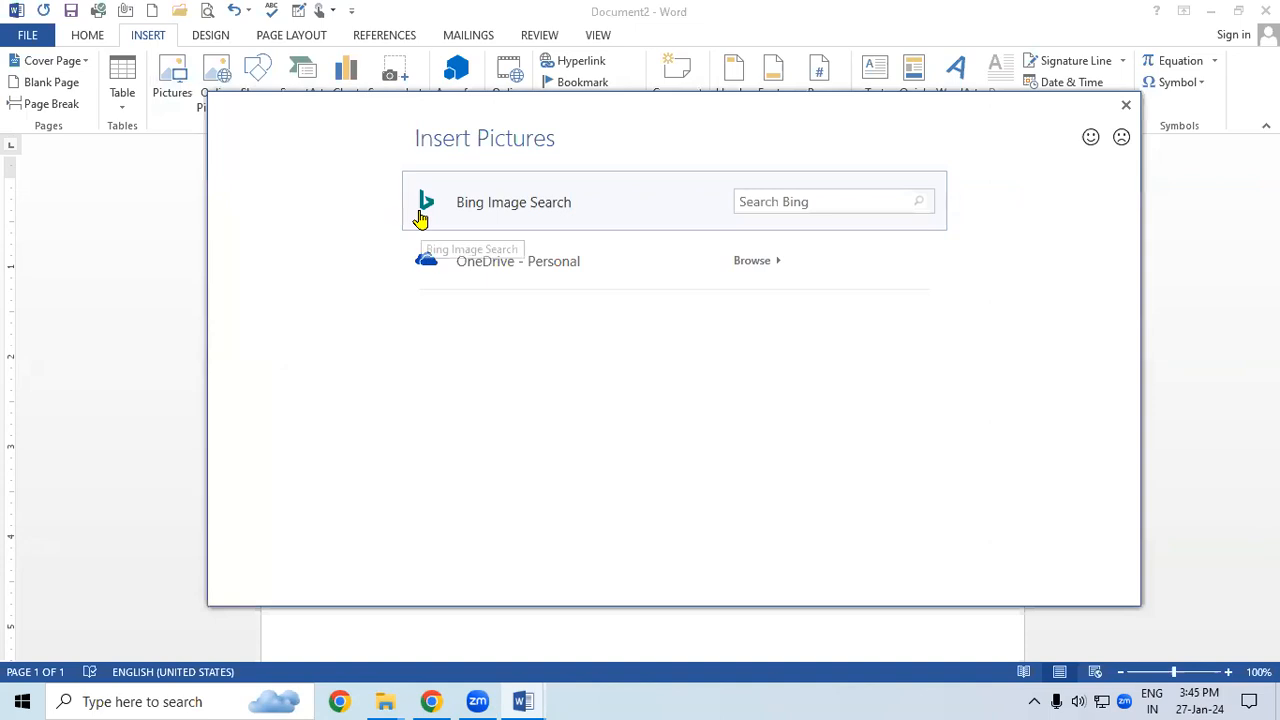
{"action": "left_click", "coordinate": [783, 202]}
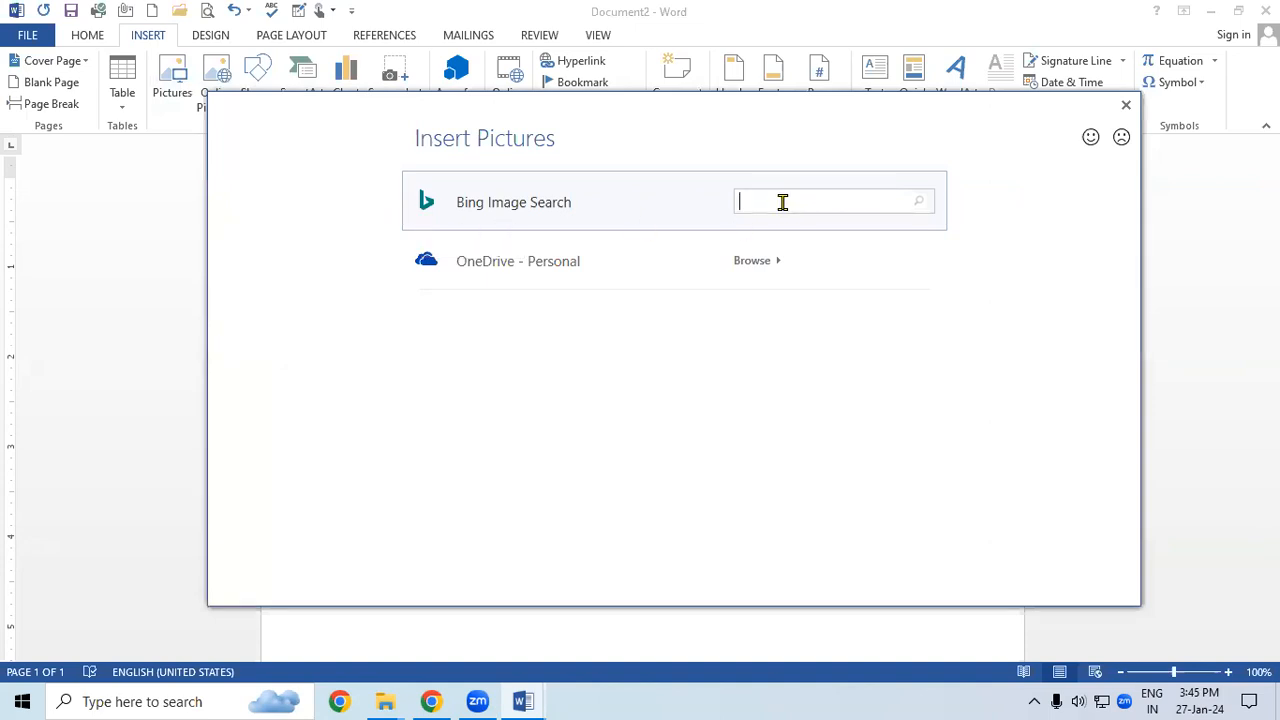
{"action": "left_click", "coordinate": [553, 216]}
{"action": "scroll", "coordinate": [613, 265], "scroll_direction": "down", "scroll_amount": 3}
{"action": "scroll", "coordinate": [613, 265], "scroll_direction": "up", "scroll_amount": 1}
{"action": "scroll", "coordinate": [613, 265], "scroll_direction": "up", "scroll_amount": 3}
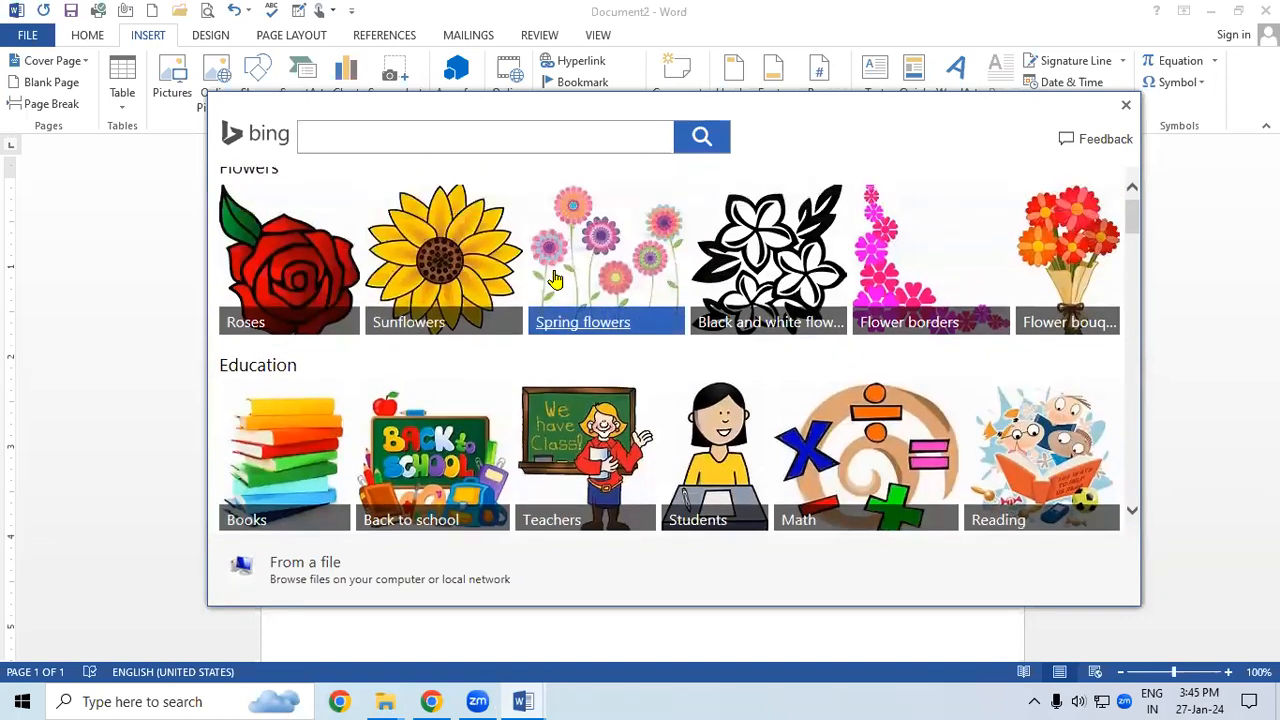
{"action": "left_click", "coordinate": [645, 250]}
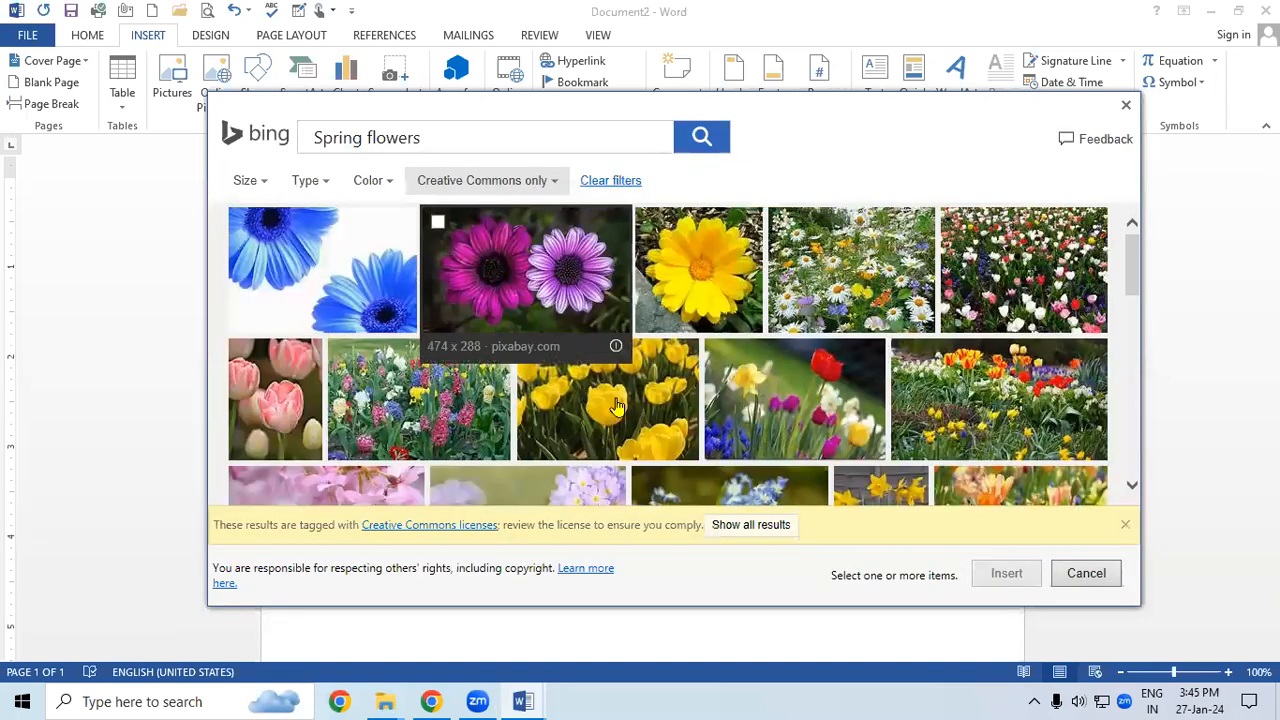
Try to insert the white daisy meadow picture from the Spring flowers results.
{"action": "left_click", "coordinate": [789, 240]}
{"action": "left_click", "coordinate": [1007, 573]}
{"action": "left_click", "coordinate": [604, 403]}
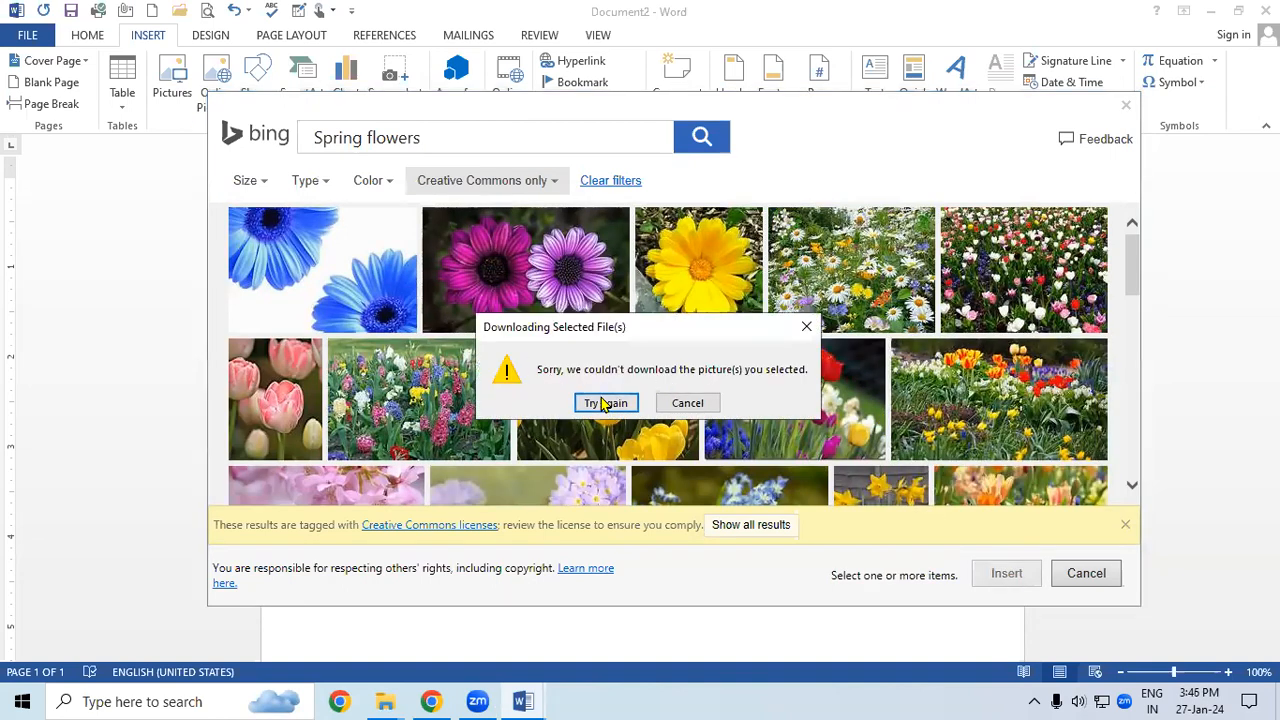
{"action": "left_click", "coordinate": [687, 402]}
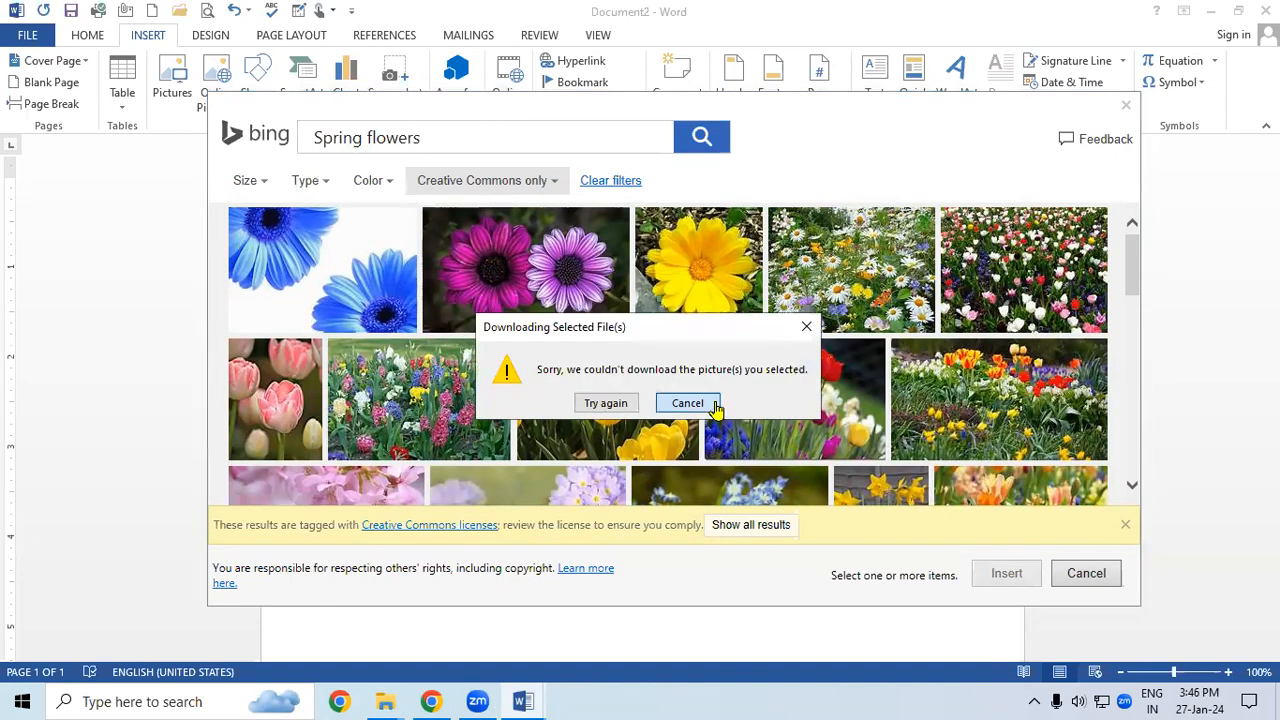
{"action": "left_click", "coordinate": [1007, 579]}
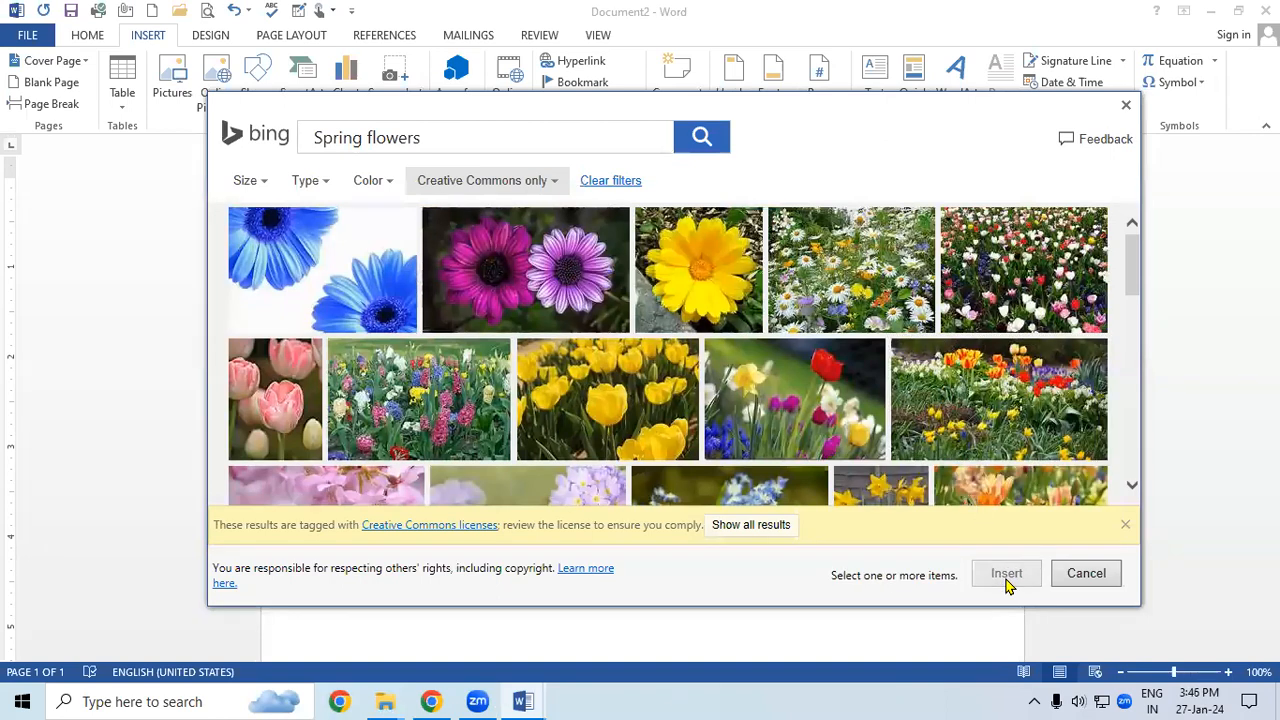
{"action": "left_click", "coordinate": [604, 403]}
Try to insert the pink blossom picture from further down the Spring flowers results.
{"action": "scroll", "coordinate": [610, 407], "scroll_direction": "down", "scroll_amount": 3}
{"action": "left_click", "coordinate": [300, 238]}
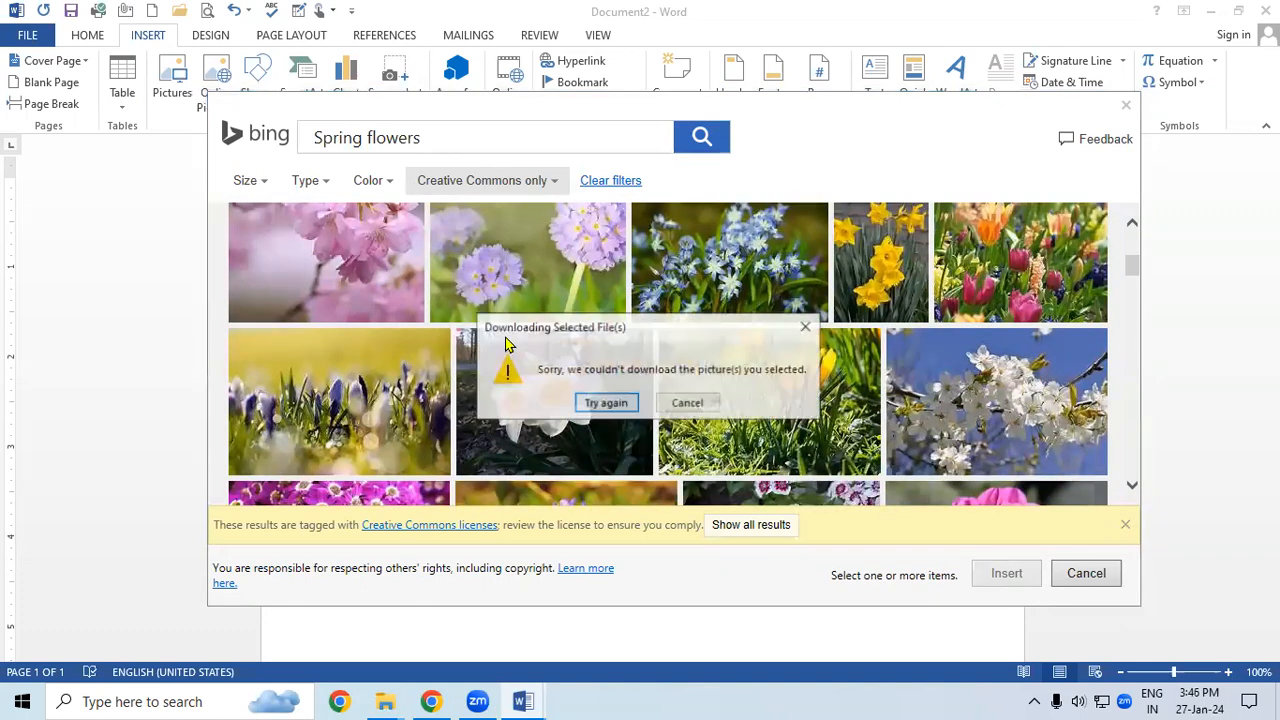
{"action": "left_click", "coordinate": [686, 402]}
Insert the white blossom branch picture with blue sky from the Spring flowers results and shift it slightly right on the page.
{"action": "left_click", "coordinate": [962, 414]}
{"action": "left_click", "coordinate": [999, 573]}
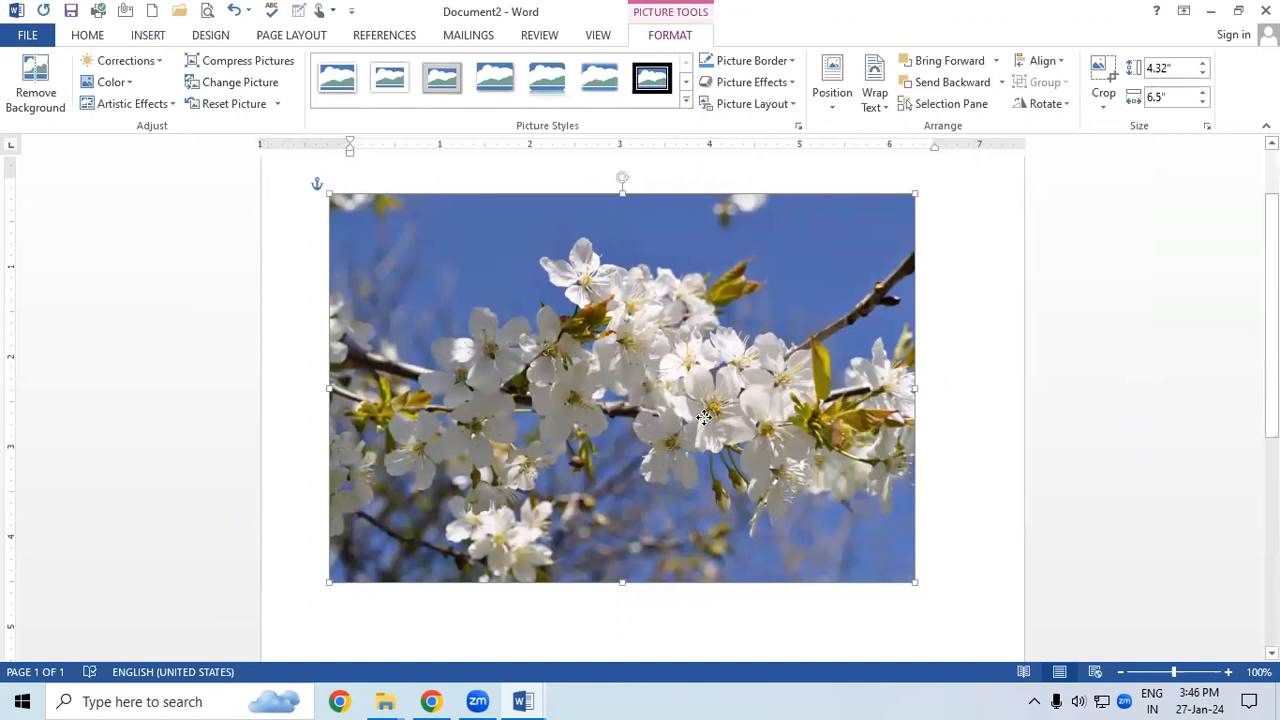
{"action": "left_click_drag", "start_coordinate": [704, 417], "coordinate": [741, 408]}
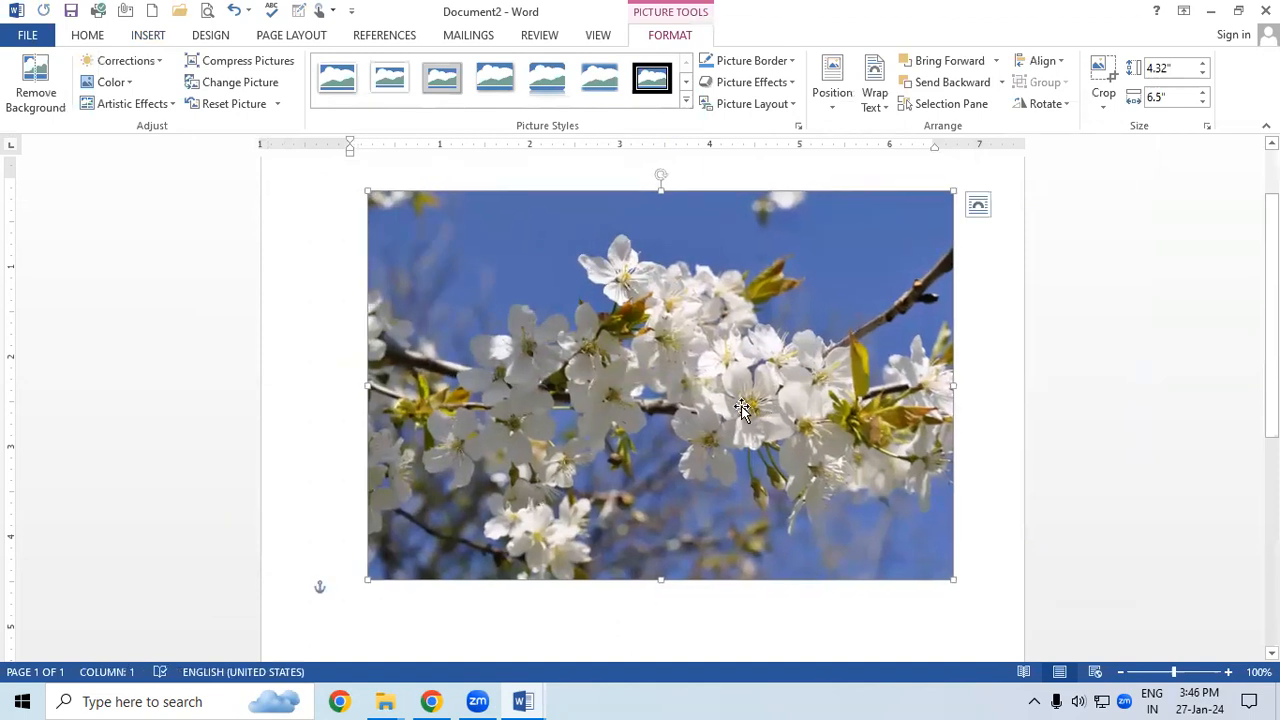
Delete the white blossom picture, switch to Chrome and search Google Images for "flower background" in a new tab.
{"action": "key", "text": "Delete"}
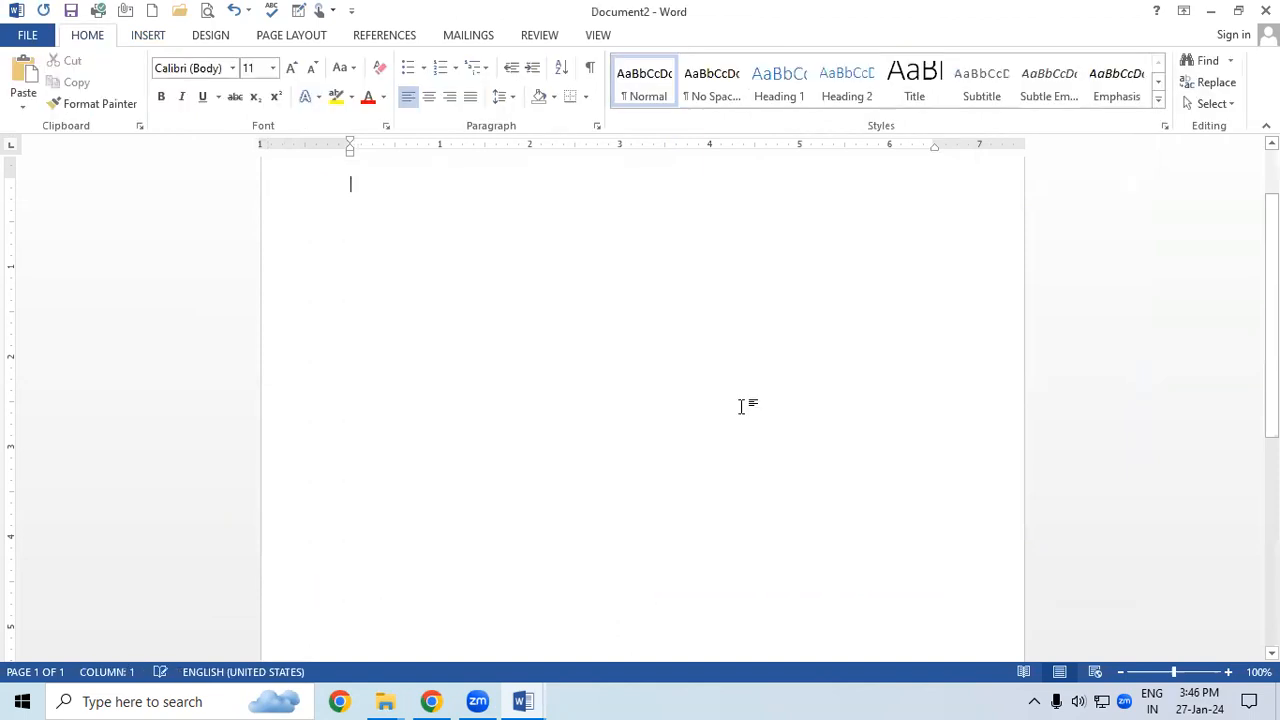
{"action": "left_click", "coordinate": [432, 700]}
{"action": "left_click", "coordinate": [720, 19]}
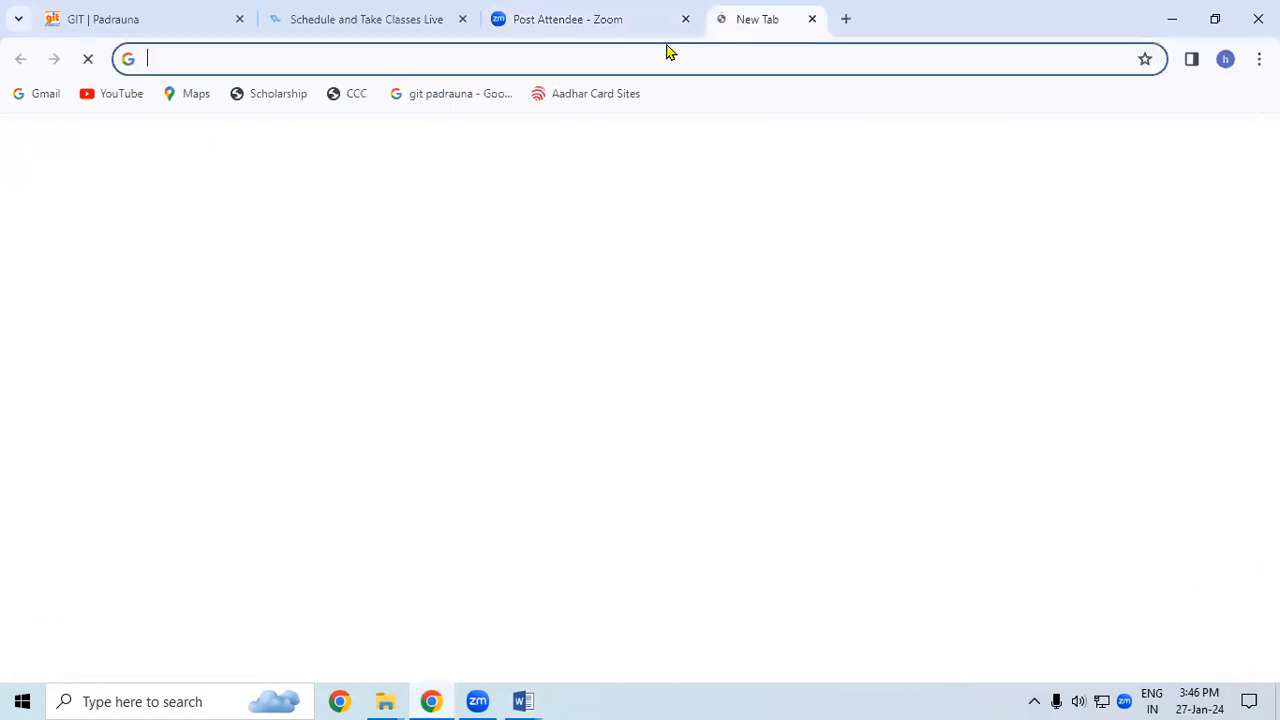
{"action": "type", "text": "flower"}
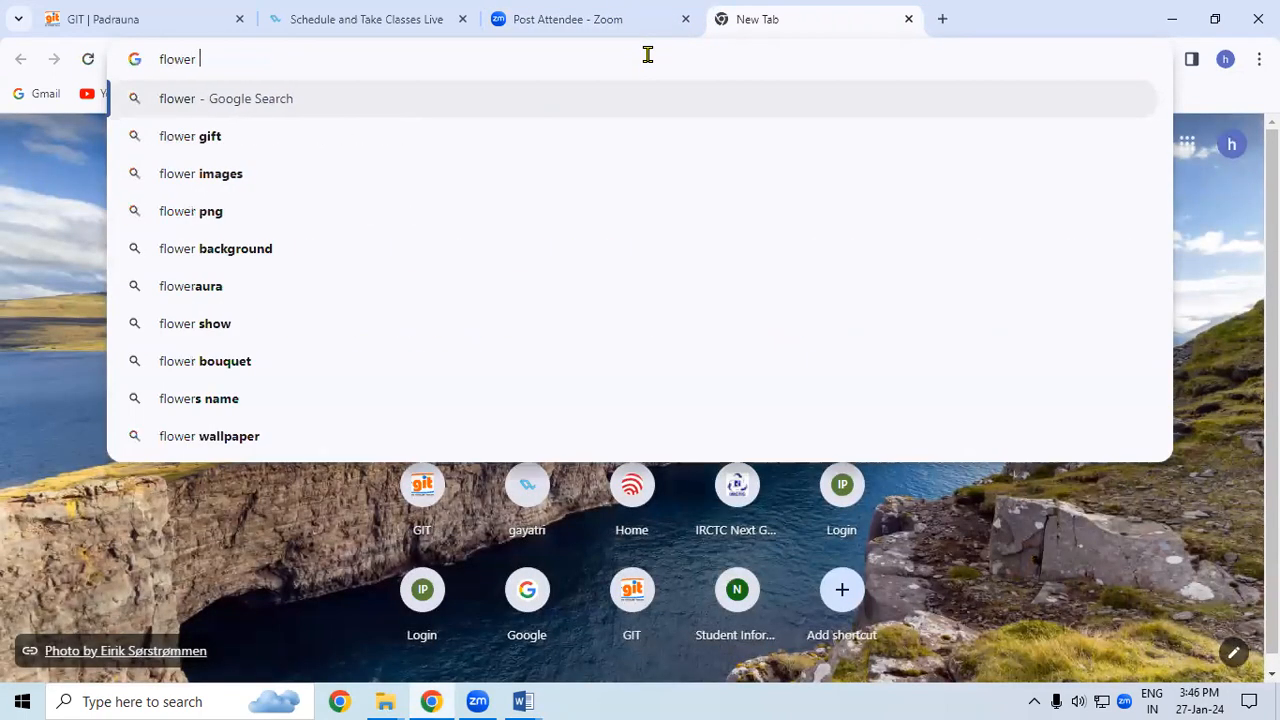
{"action": "key", "text": "Down"}
{"action": "key", "text": "Down"}
{"action": "key", "text": "Down"}
{"action": "key", "text": "Down"}
{"action": "key", "text": "Return"}
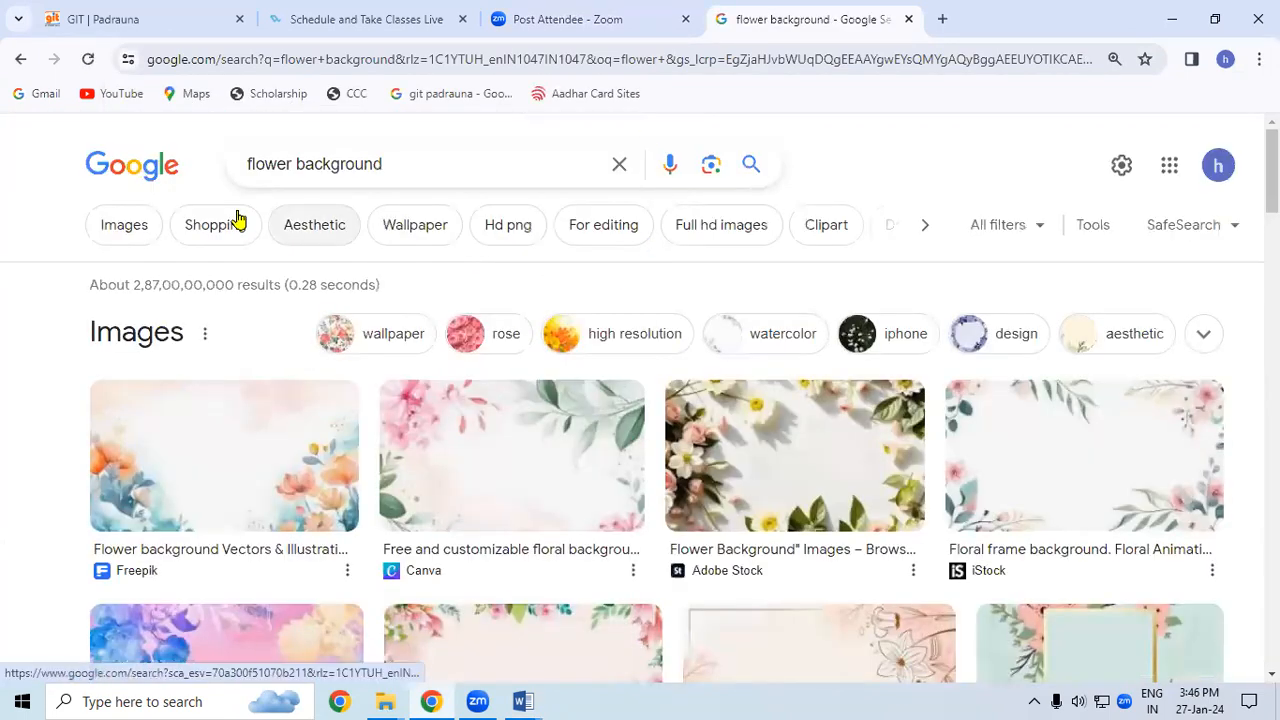
{"action": "left_click", "coordinate": [112, 236]}
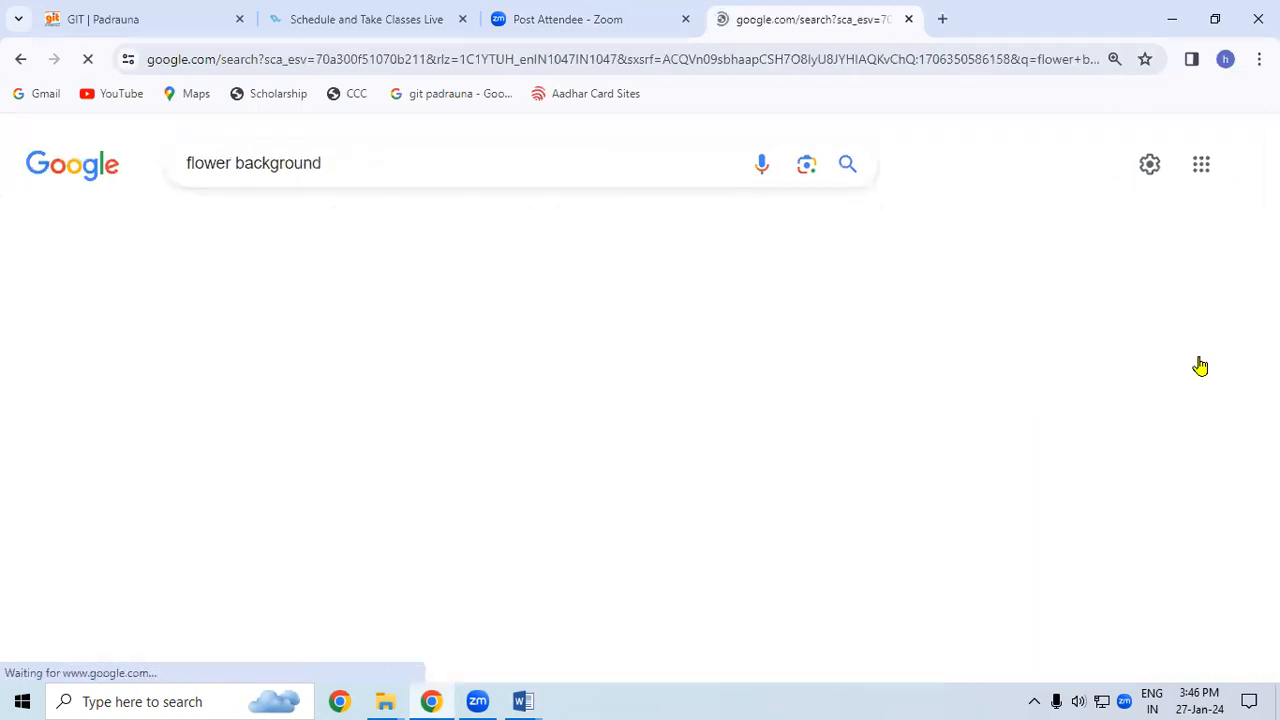
Save the pink-purple Rawpixel floral background image to the Desktop as a JPEG named download.
{"action": "scroll", "coordinate": [640, 425], "scroll_direction": "down", "scroll_amount": 7}
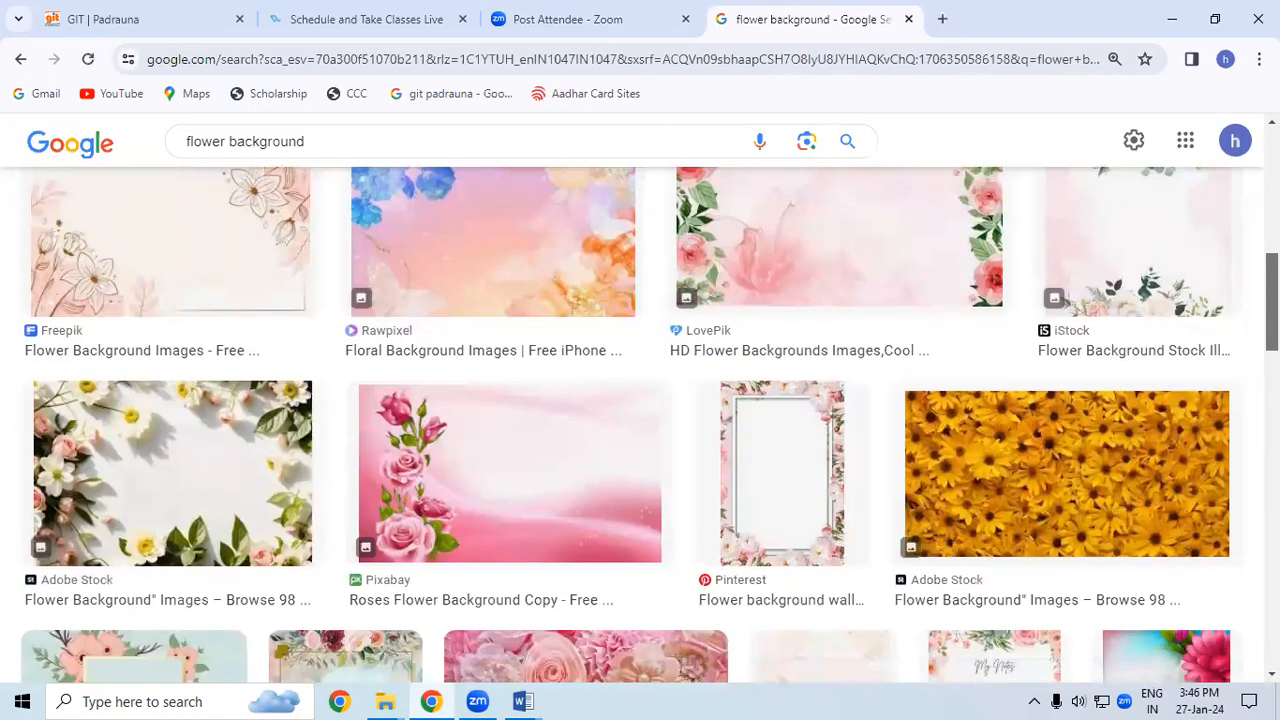
{"action": "scroll", "coordinate": [640, 425], "scroll_direction": "up", "scroll_amount": 1}
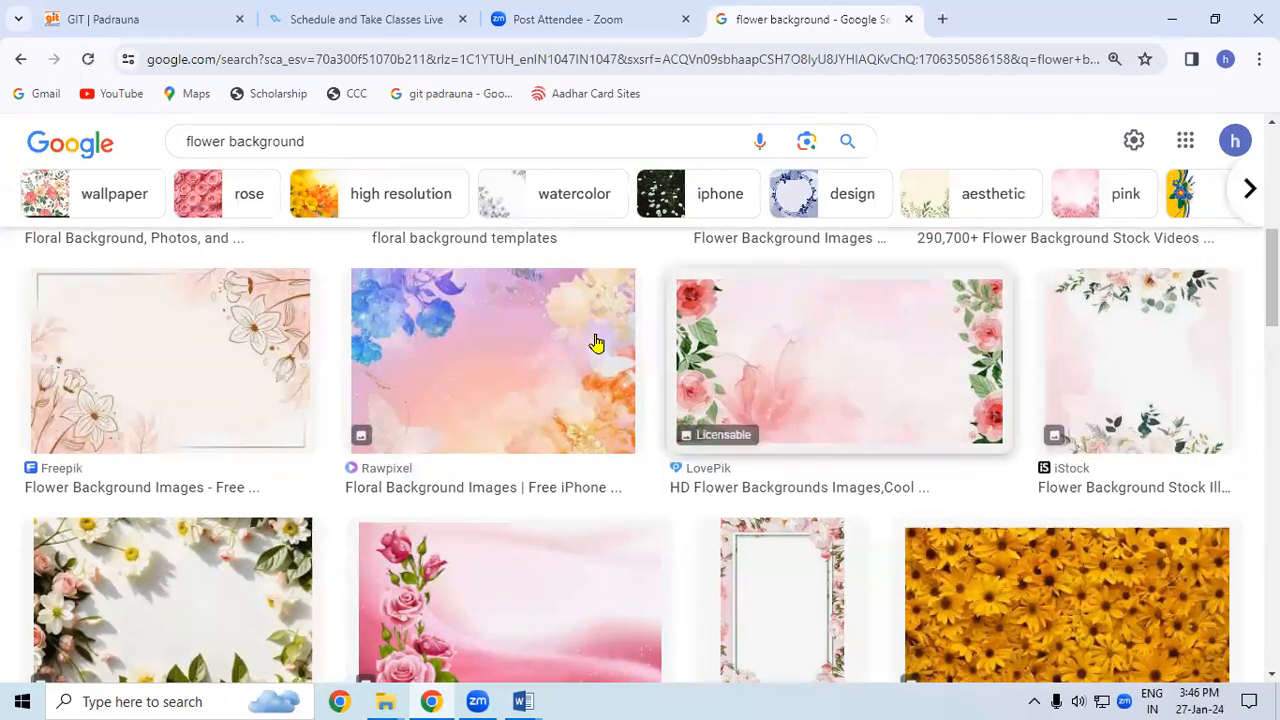
{"action": "right_click", "coordinate": [492, 352]}
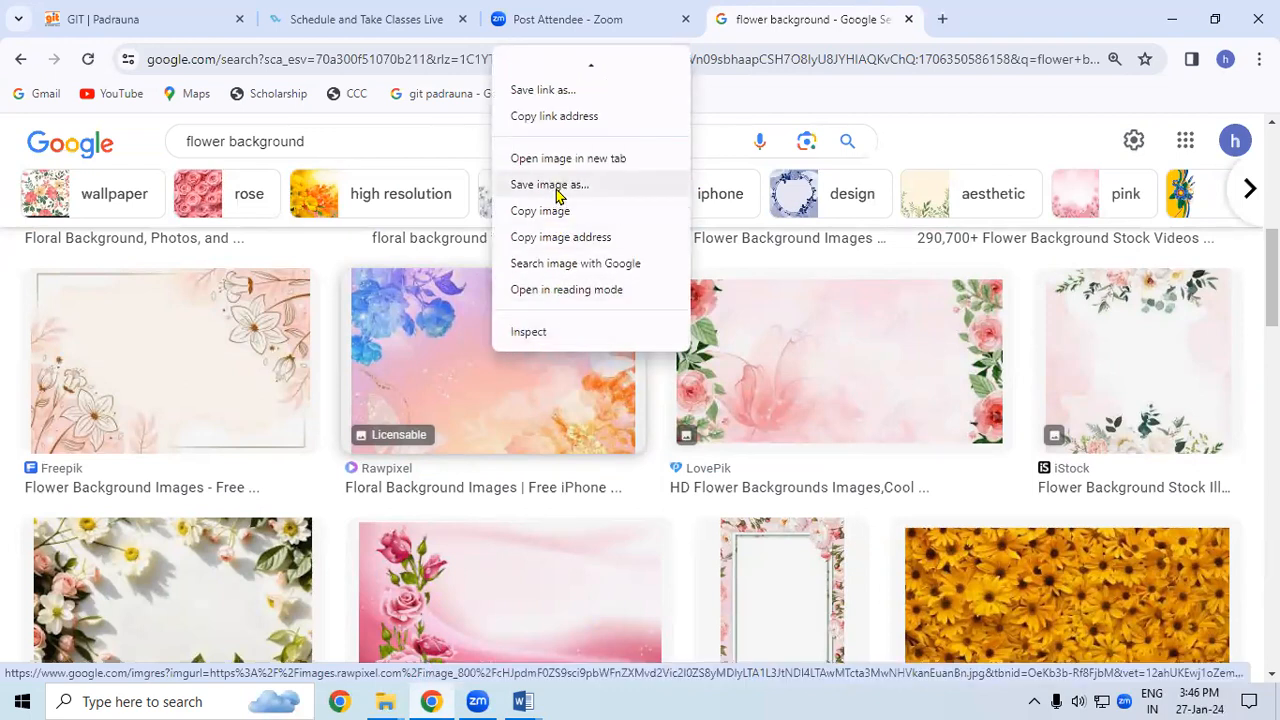
{"action": "left_click", "coordinate": [549, 185]}
{"action": "left_click", "coordinate": [143, 245]}
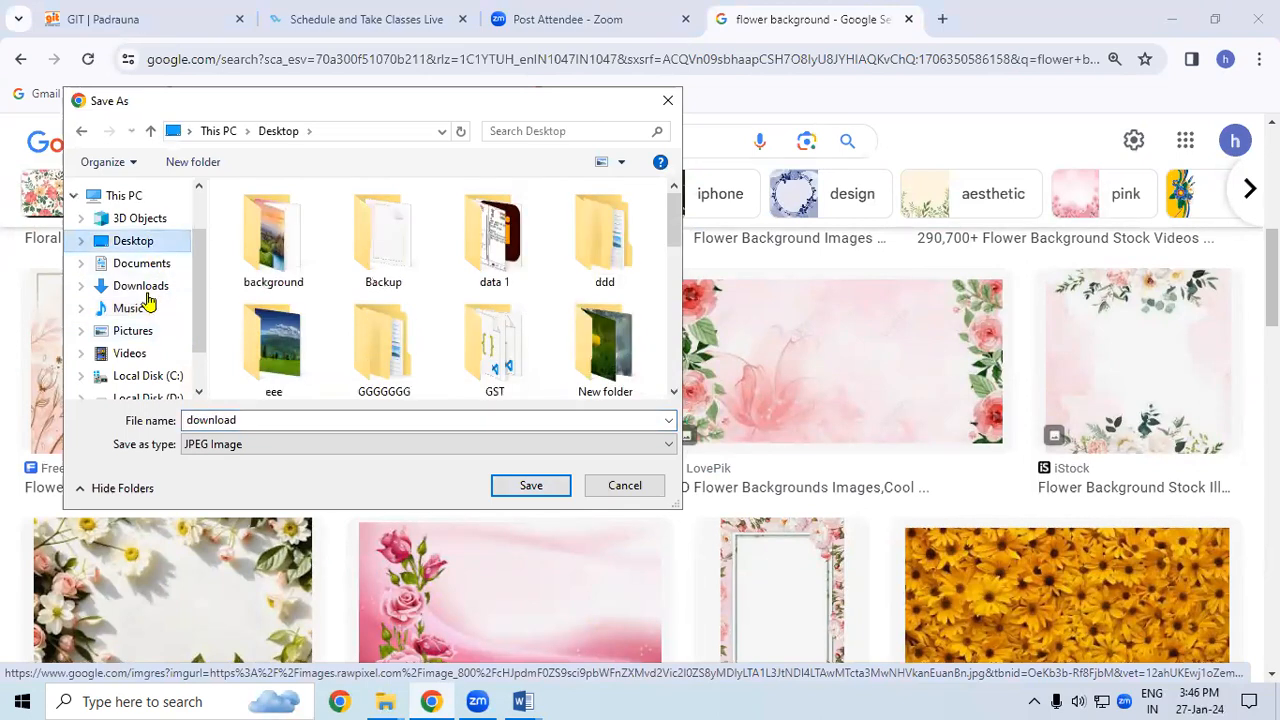
{"action": "left_click", "coordinate": [531, 487]}
{"action": "left_click", "coordinate": [694, 357]}
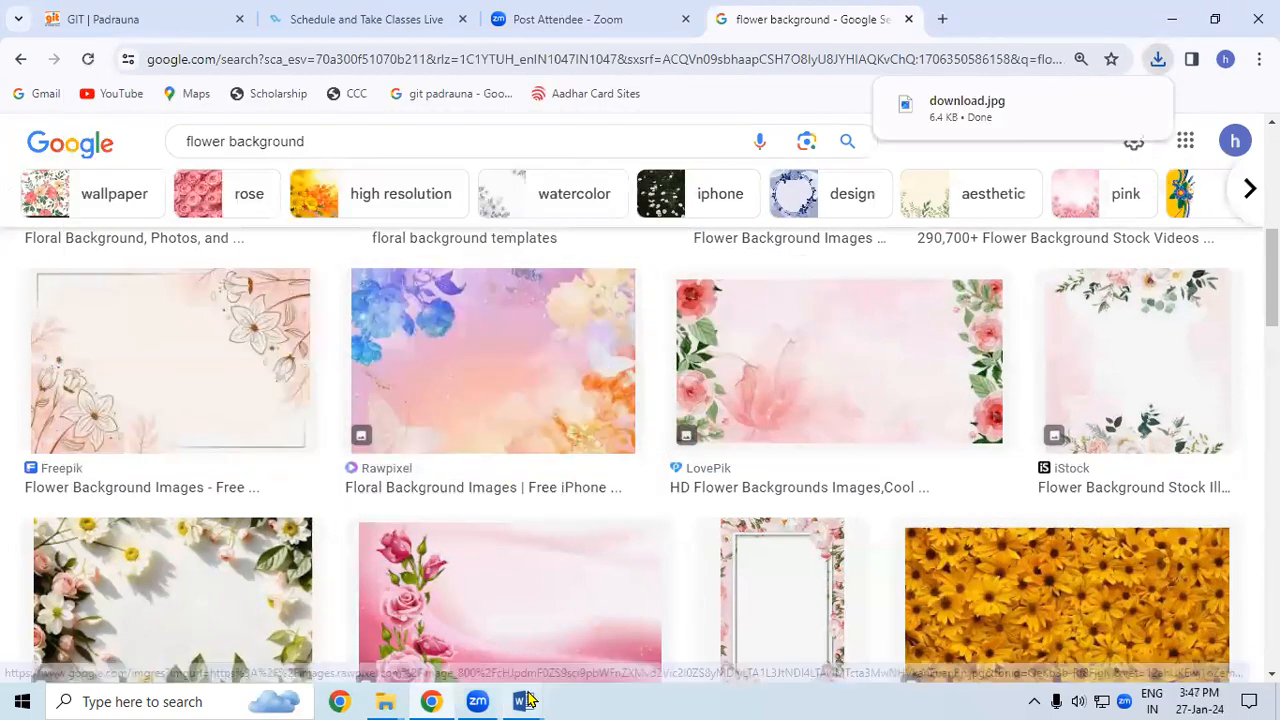
Switch to Document2 in Word and insert the saved floral background picture named download from the Desktop.
{"action": "mouse_move", "coordinate": [523, 701]}
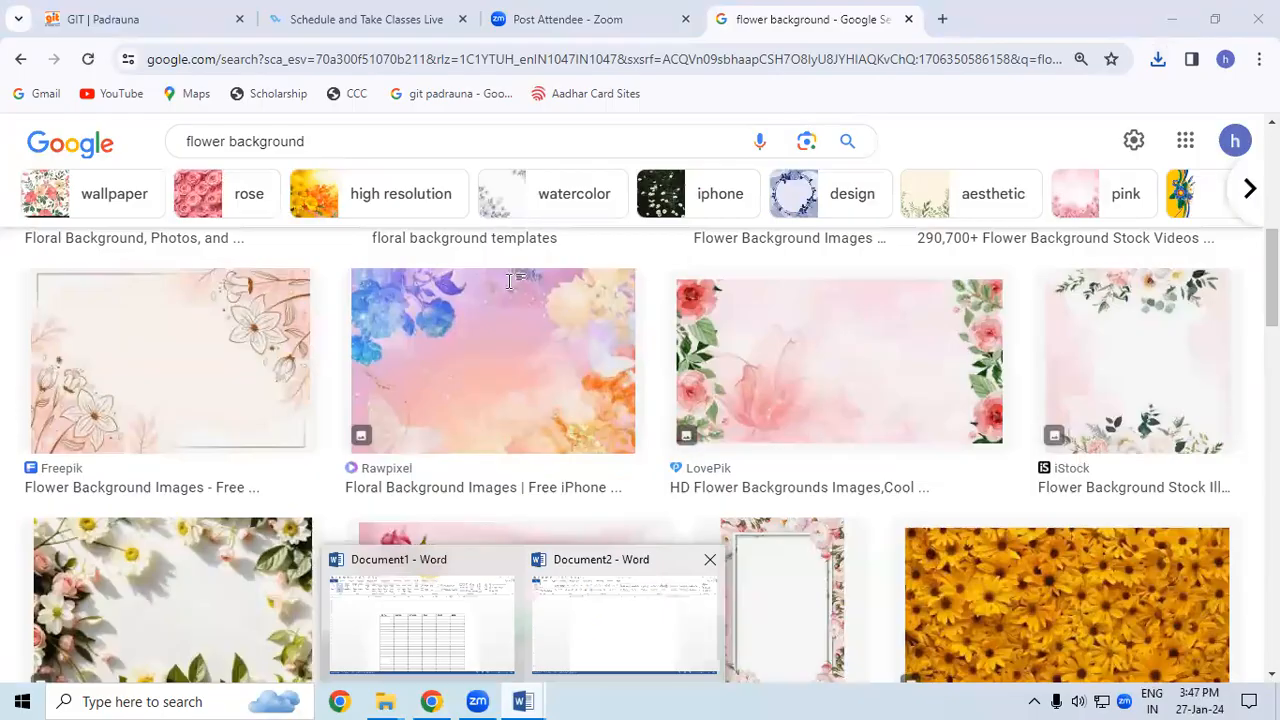
{"action": "left_click", "coordinate": [622, 618]}
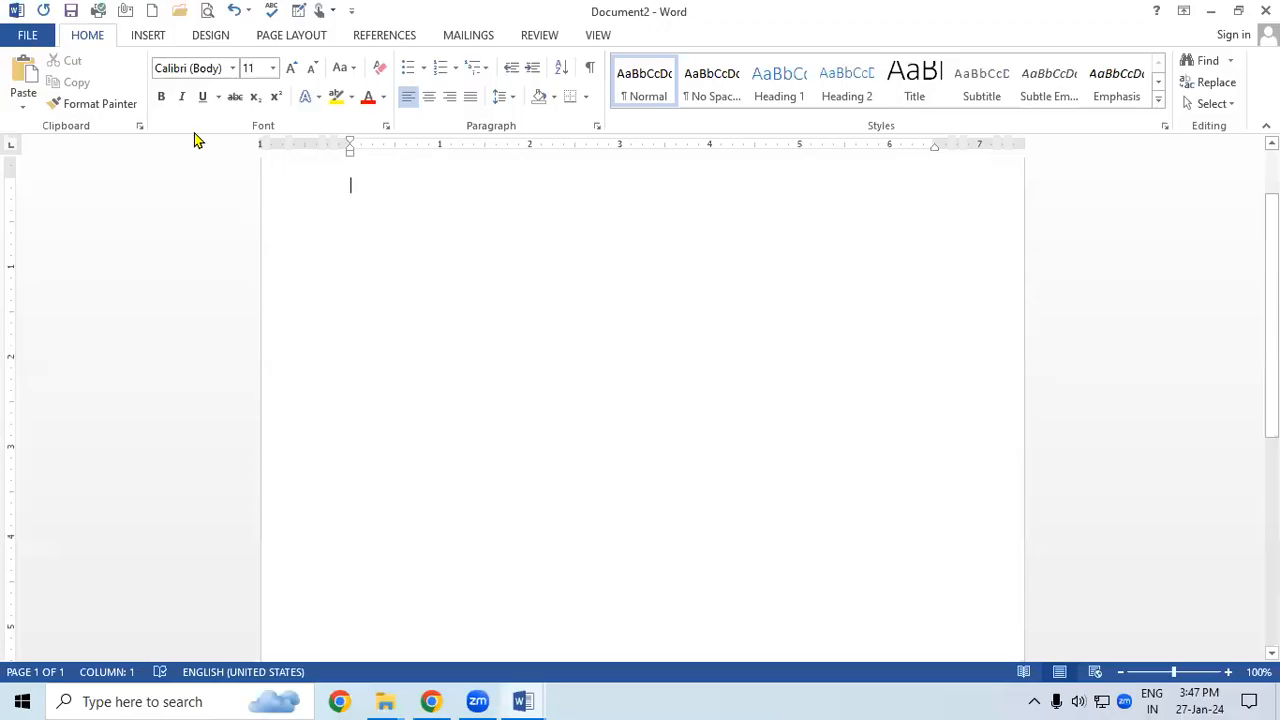
{"action": "left_click", "coordinate": [148, 35]}
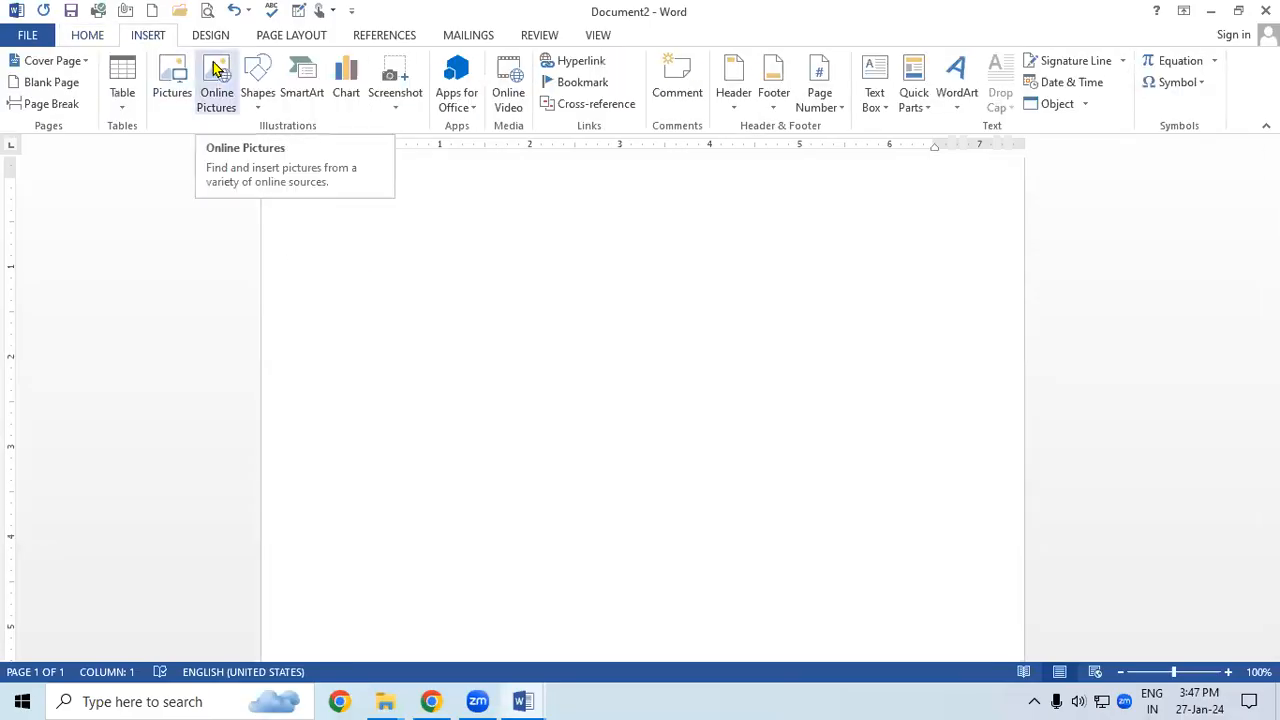
{"action": "left_click", "coordinate": [172, 78]}
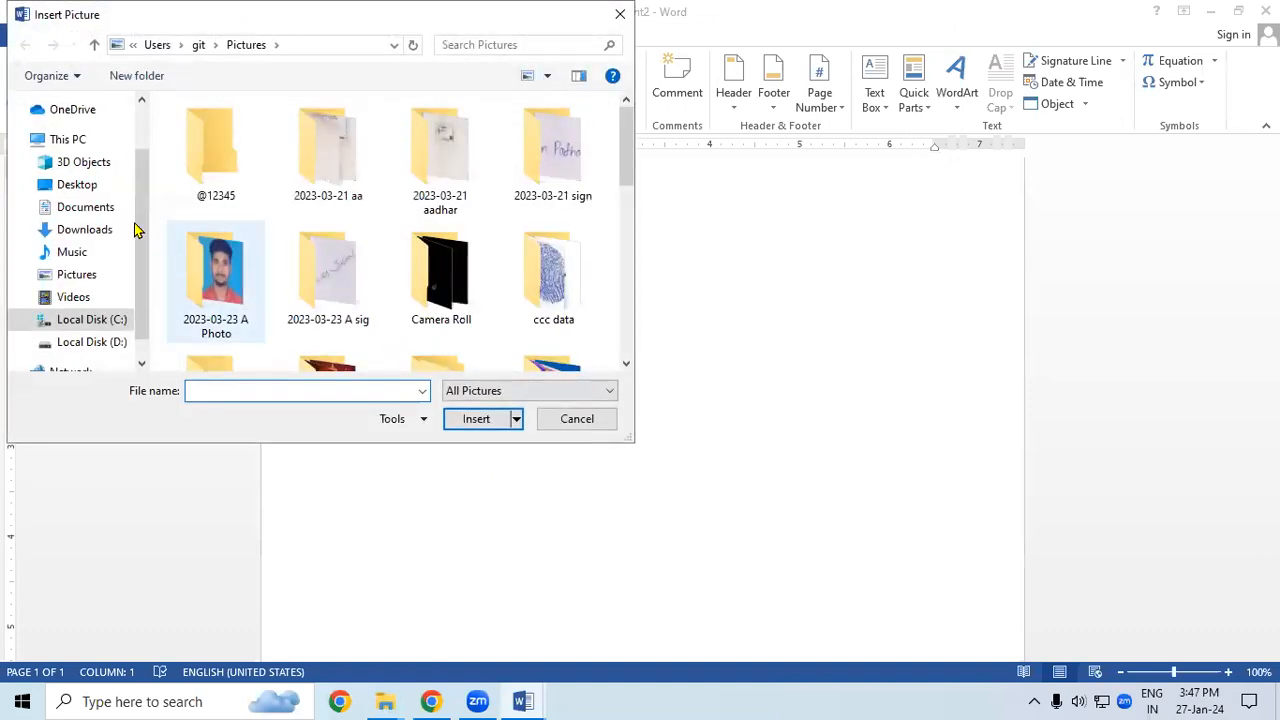
{"action": "left_click", "coordinate": [86, 185]}
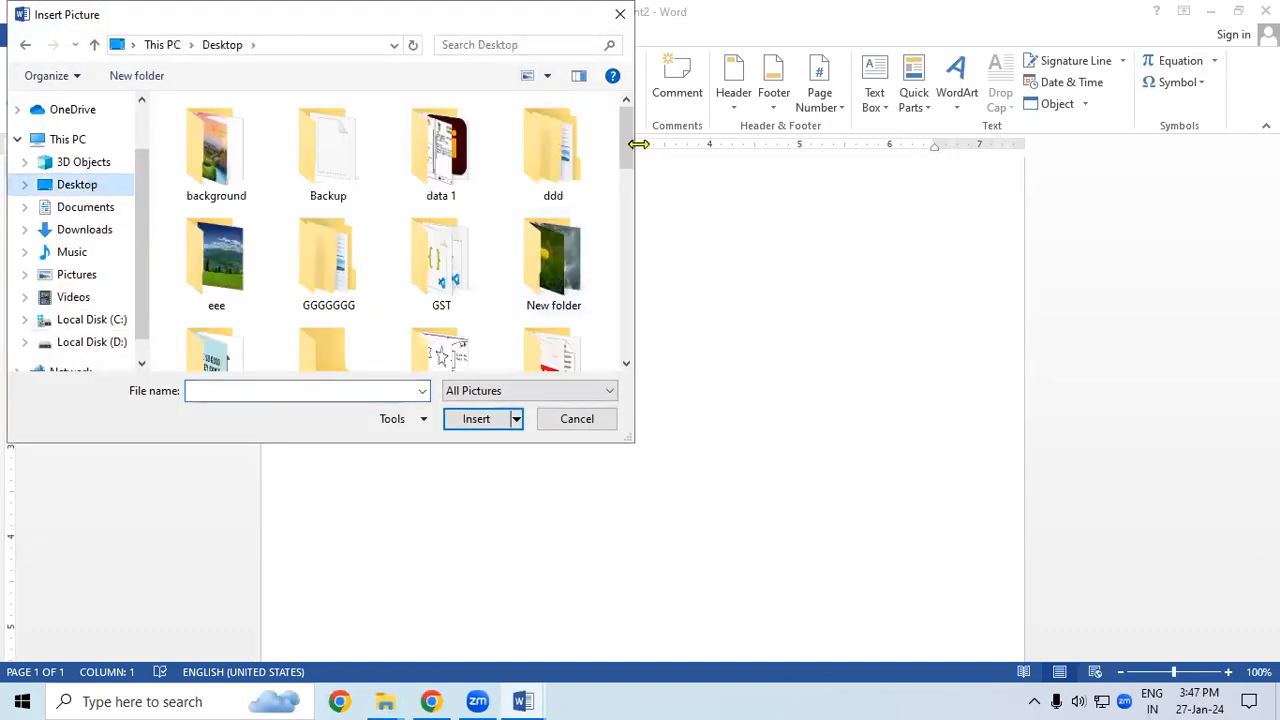
{"action": "left_click_drag", "start_coordinate": [631, 151], "coordinate": [633, 298]}
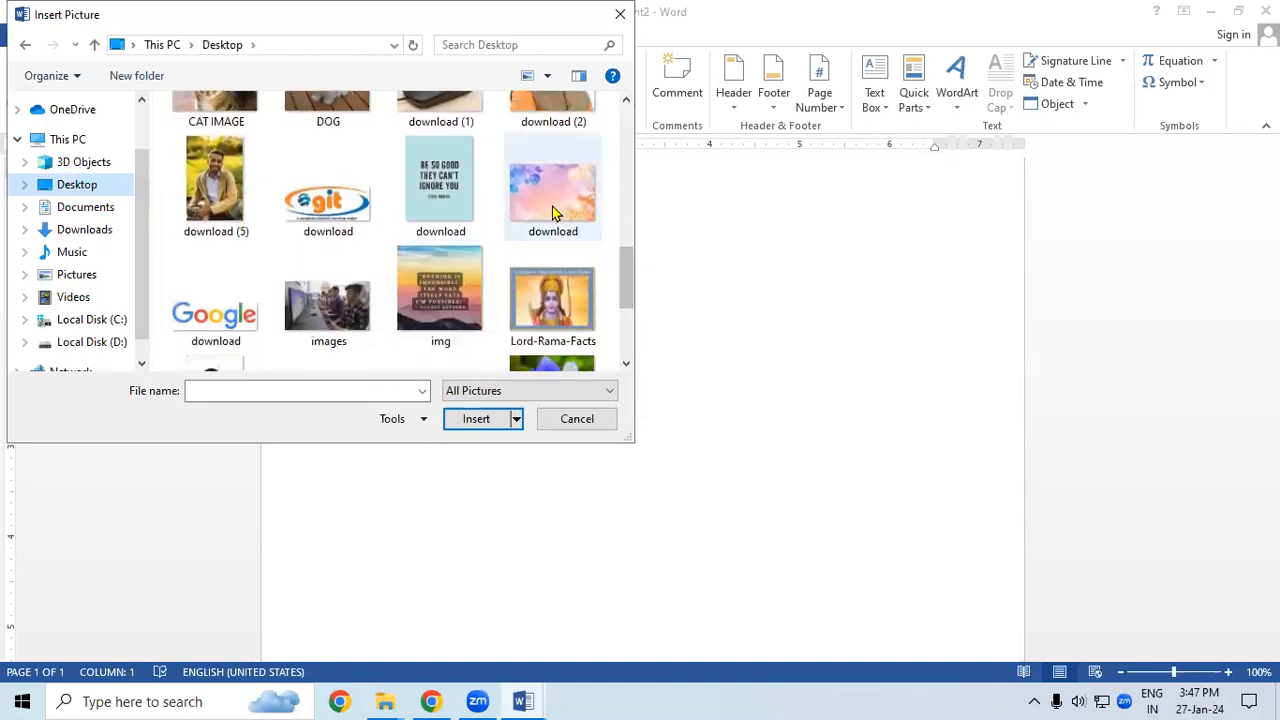
{"action": "left_click", "coordinate": [552, 206]}
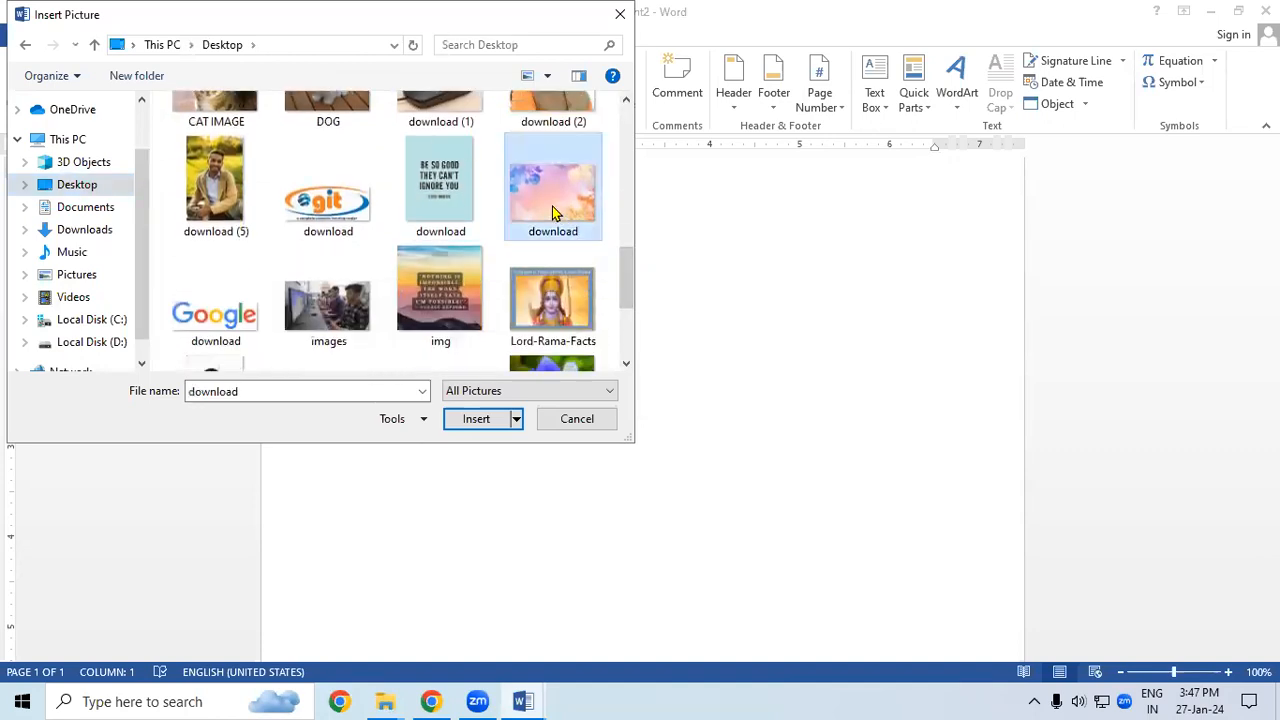
{"action": "left_click", "coordinate": [476, 422]}
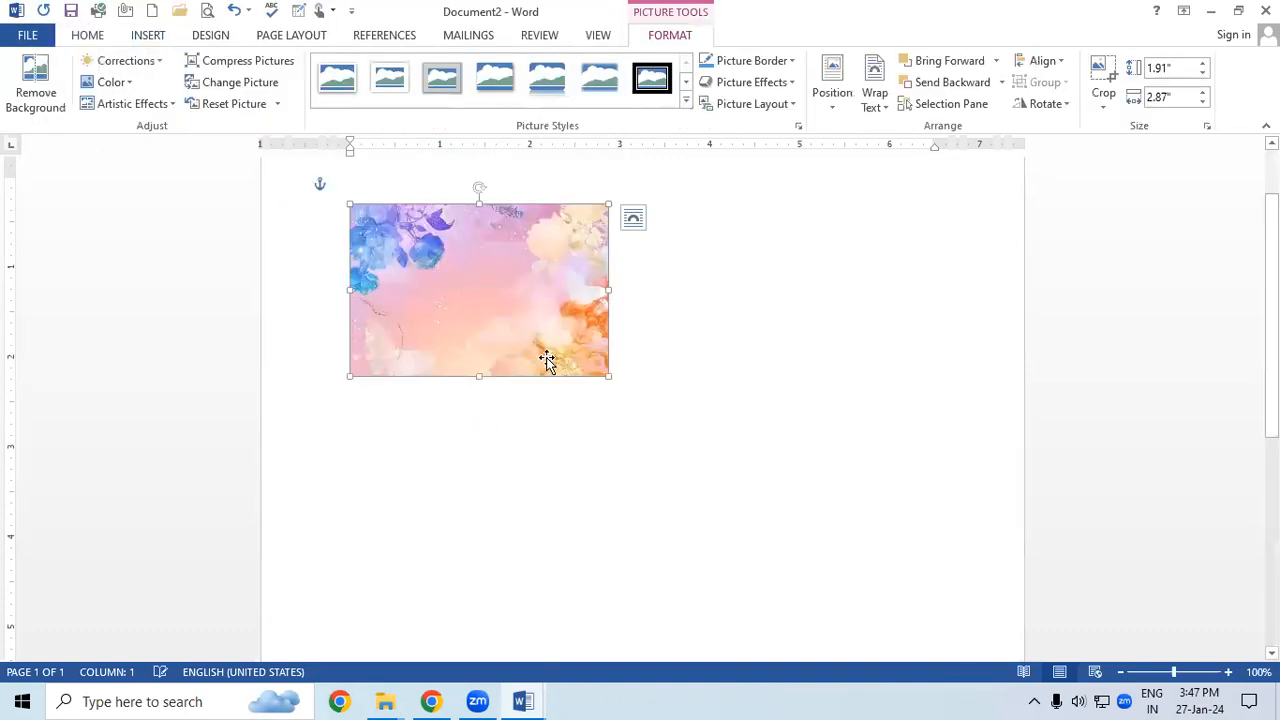
Enlarge the floral background picture to about 4.1" high by 6.16" wide and shift it slightly up and left.
{"action": "left_click_drag", "start_coordinate": [620, 395], "coordinate": [902, 485]}
{"action": "left_click_drag", "start_coordinate": [697, 427], "coordinate": [655, 400]}
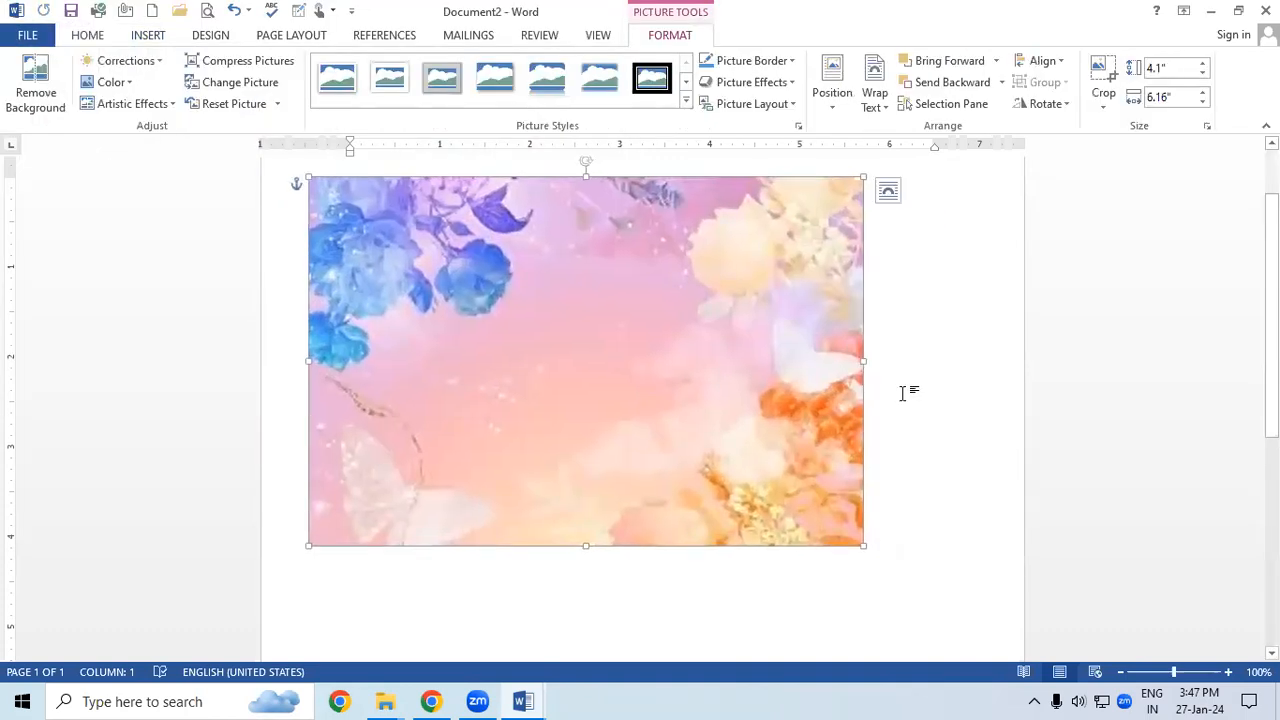
Delete the floral background picture from the page.
{"action": "type", "text": "\\"}
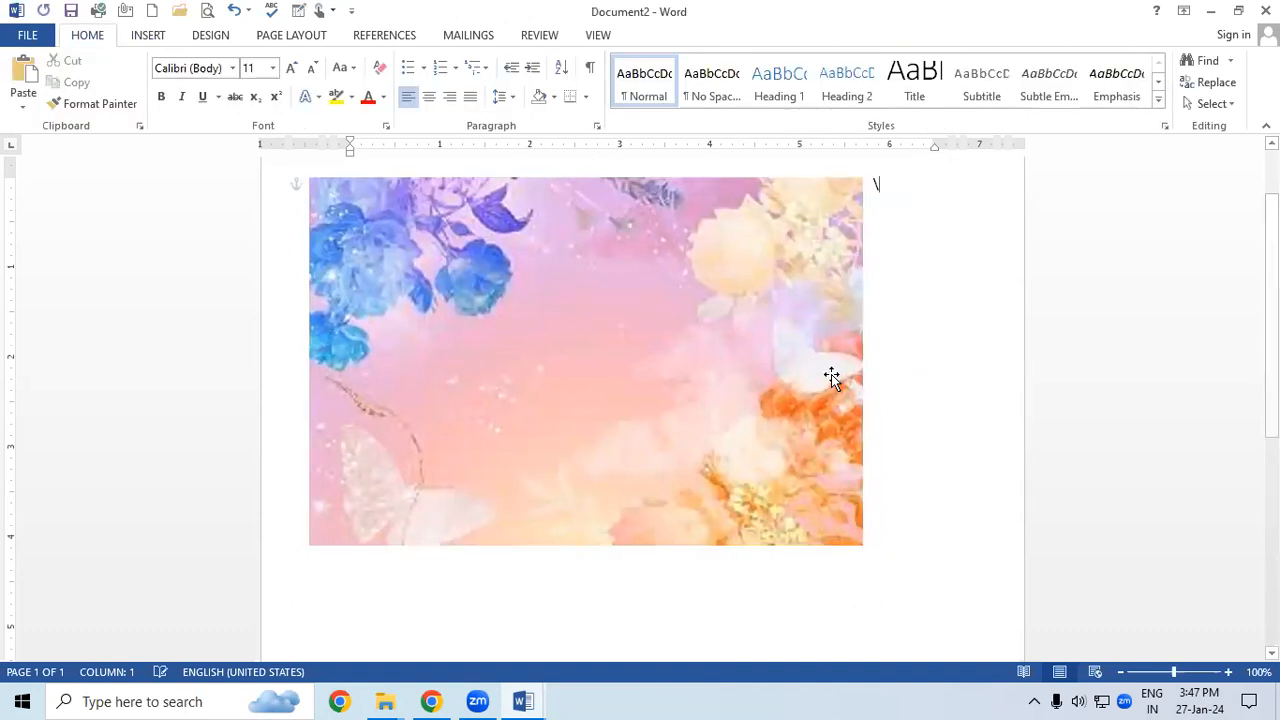
{"action": "left_click", "coordinate": [715, 292]}
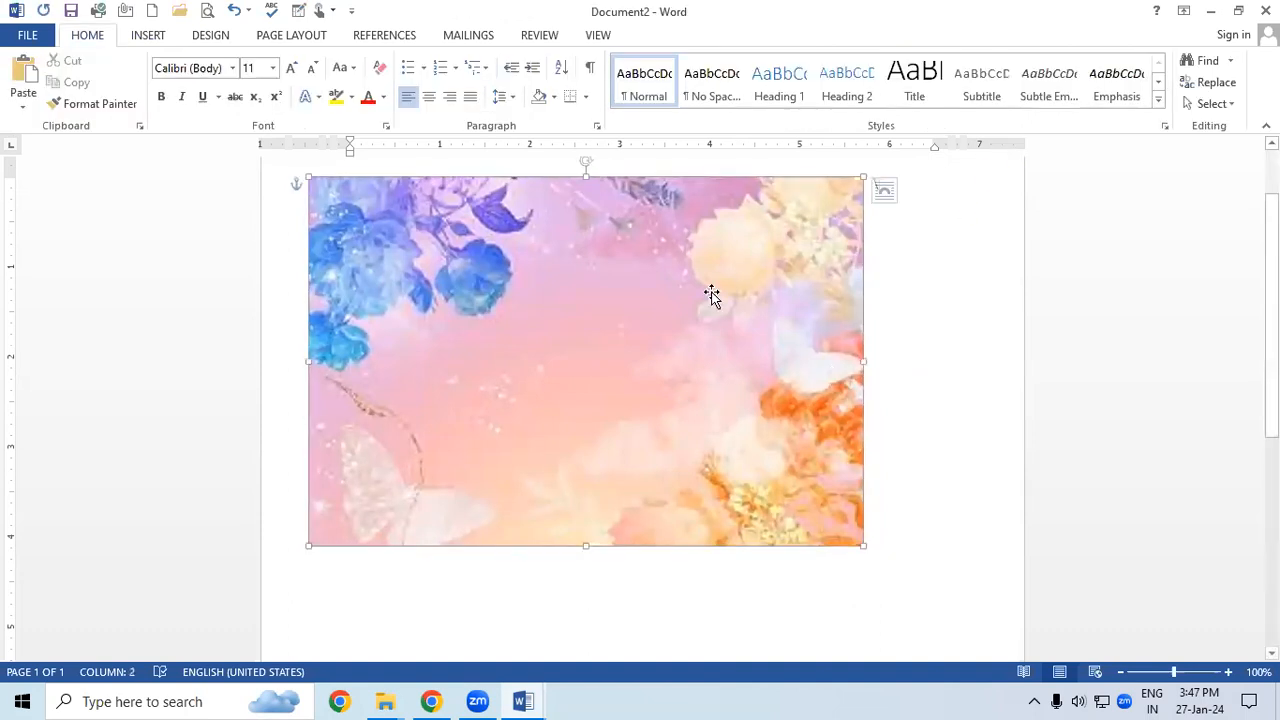
{"action": "key", "text": "Delete"}
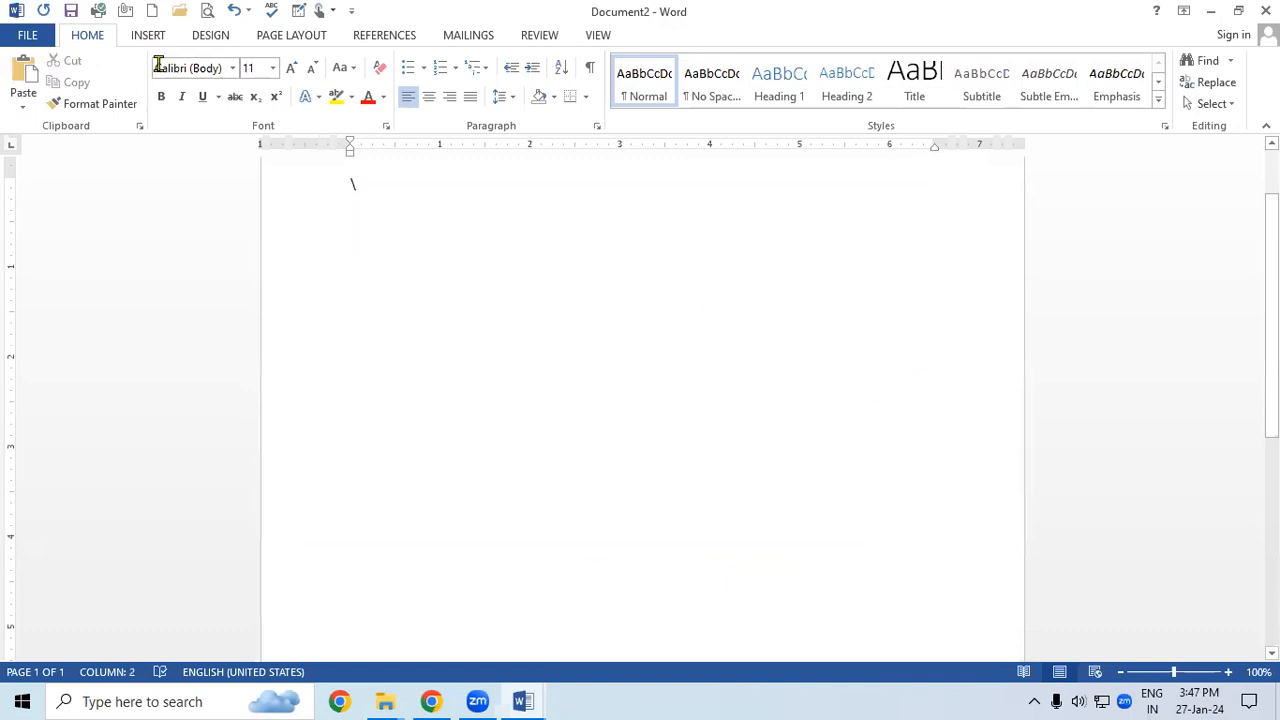
Insert the lake-and-tree landscape picture images (1) from the background folder on the Desktop.
{"action": "left_click", "coordinate": [142, 38]}
{"action": "left_click", "coordinate": [174, 78]}
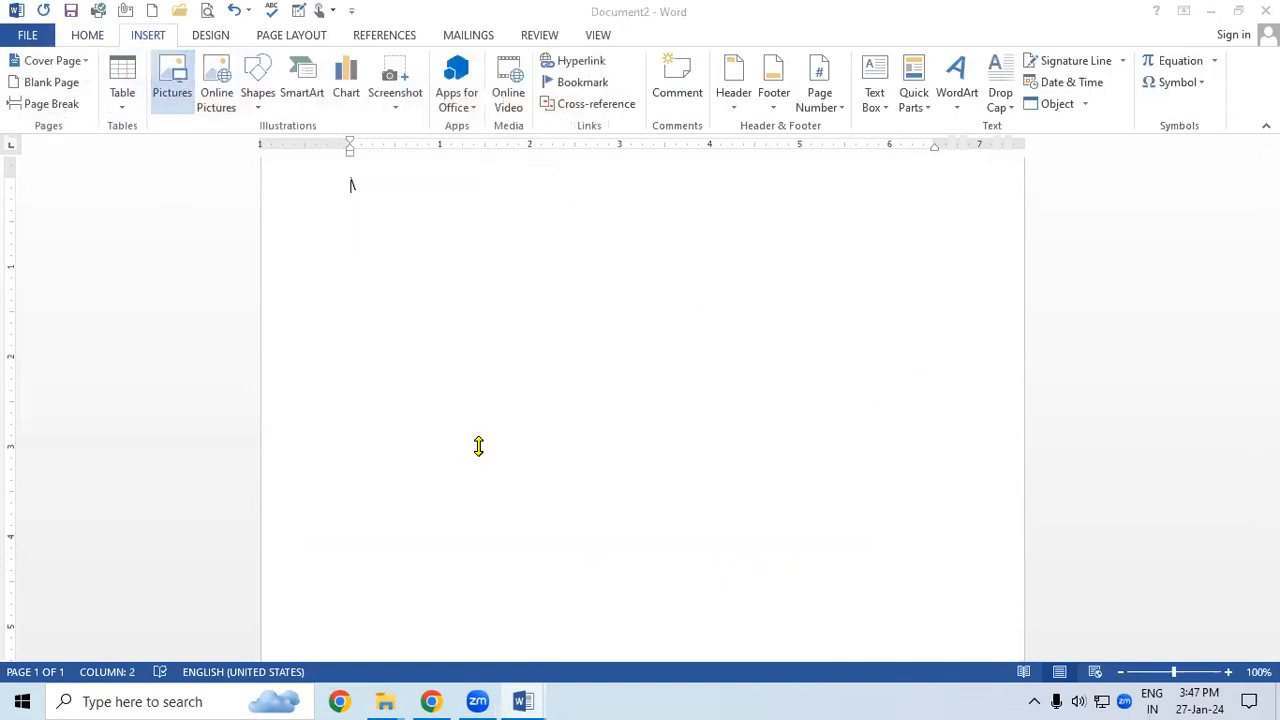
{"action": "double_click", "coordinate": [568, 275]}
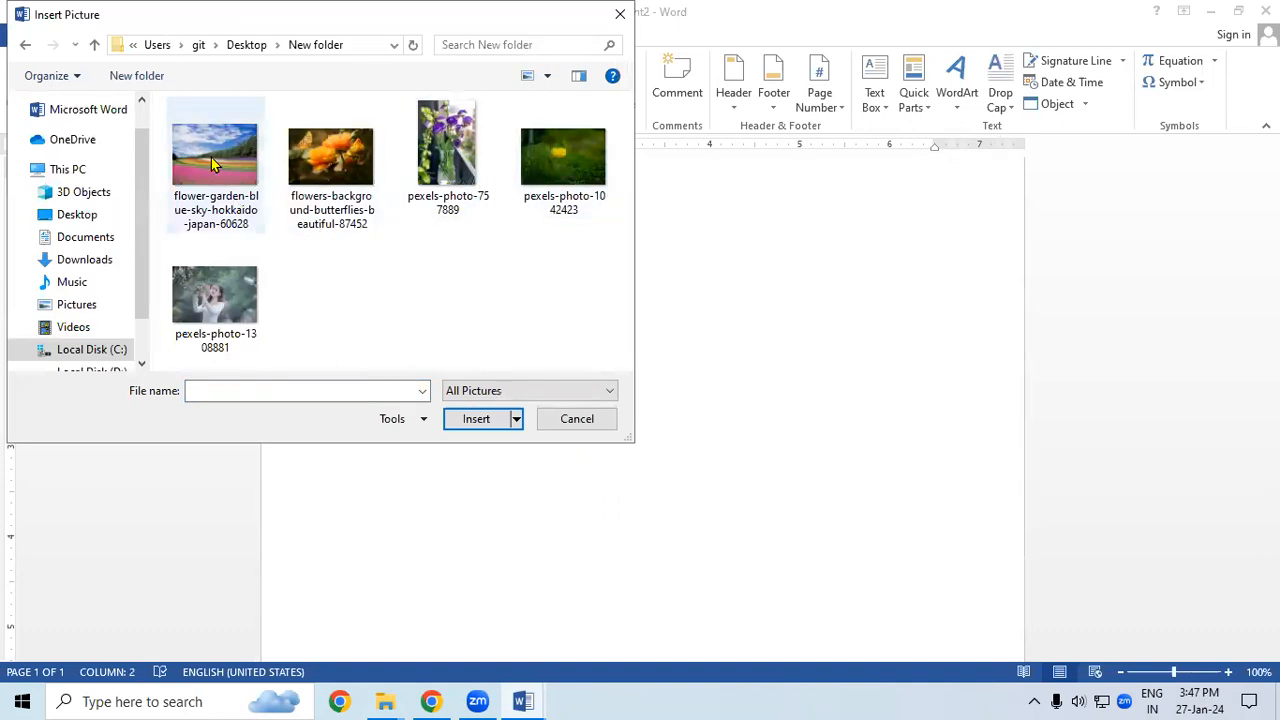
{"action": "left_click", "coordinate": [245, 46]}
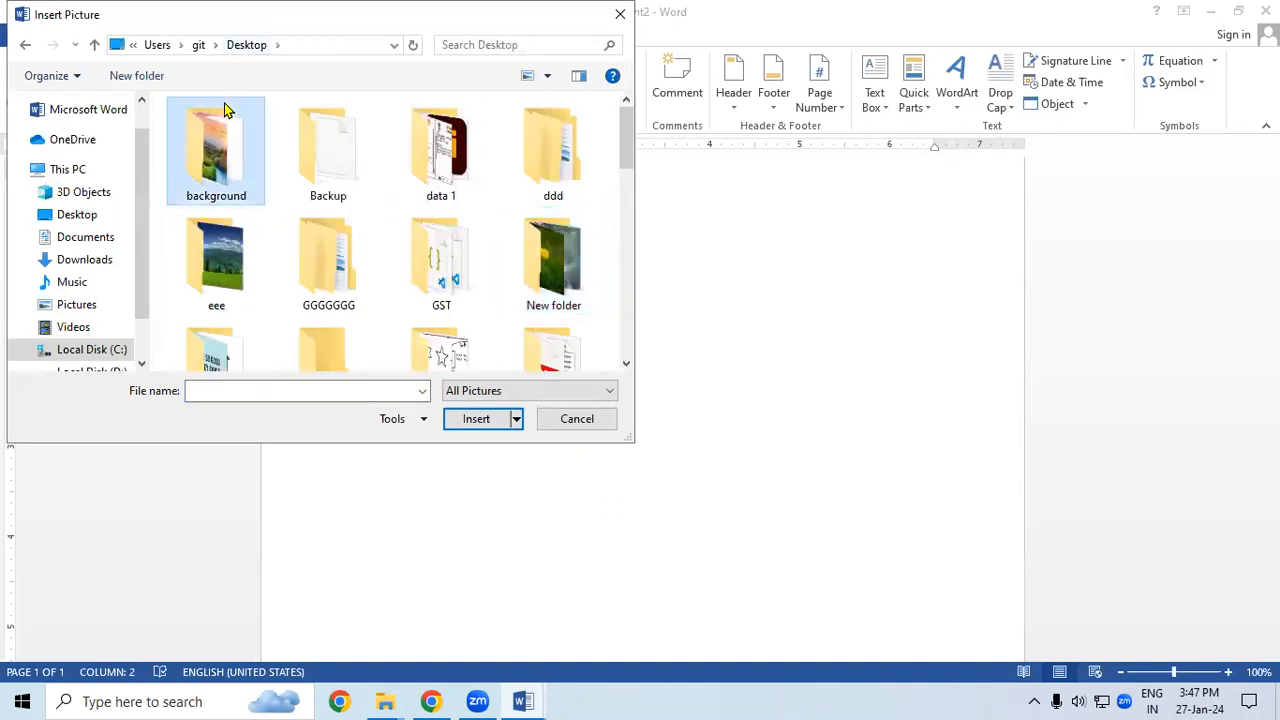
{"action": "double_click", "coordinate": [224, 110]}
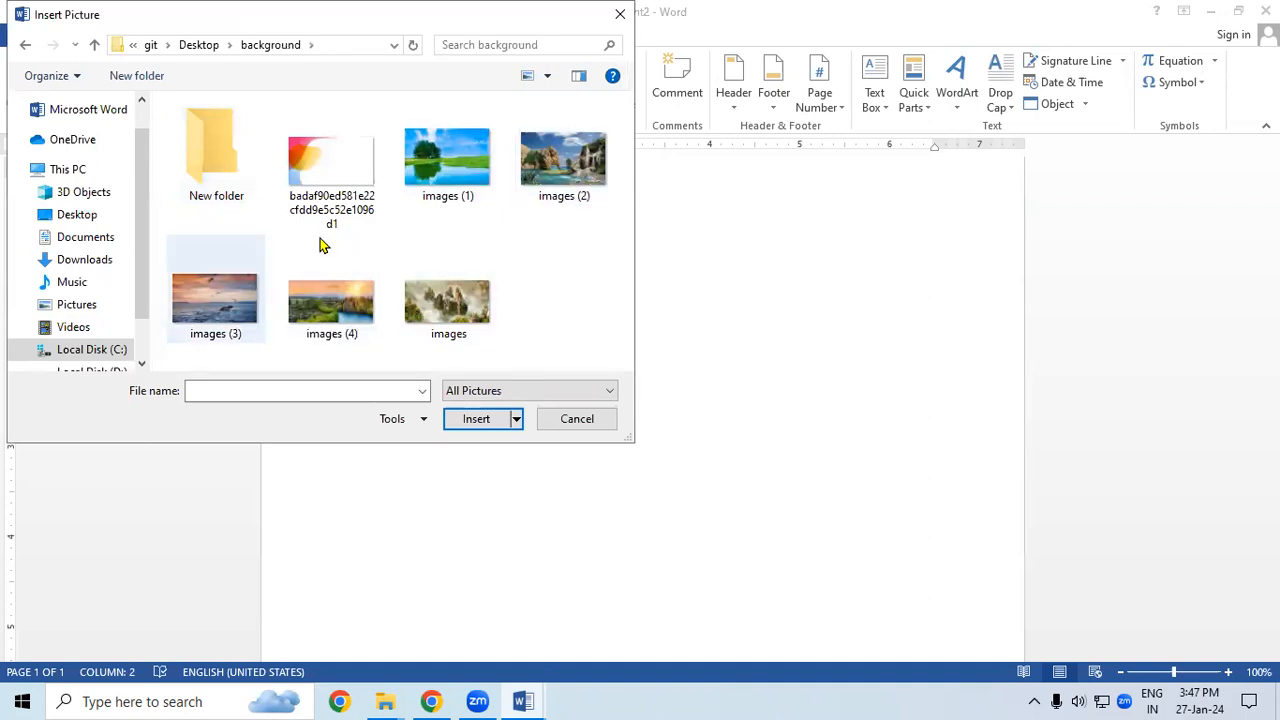
{"action": "double_click", "coordinate": [445, 158]}
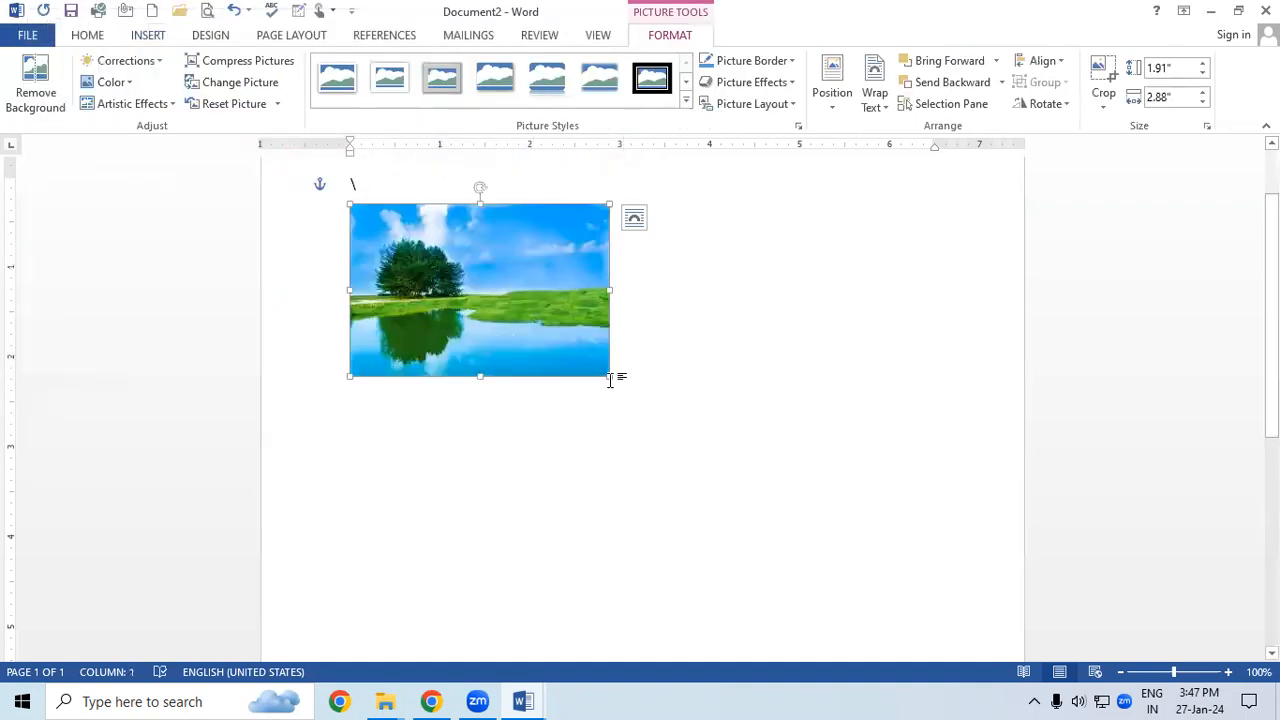
Enlarge the landscape picture to about 4.2" high by 6.33" wide and reposition it on the page.
{"action": "left_click_drag", "start_coordinate": [609, 374], "coordinate": [920, 580]}
{"action": "left_click_drag", "start_coordinate": [711, 440], "coordinate": [632, 374]}
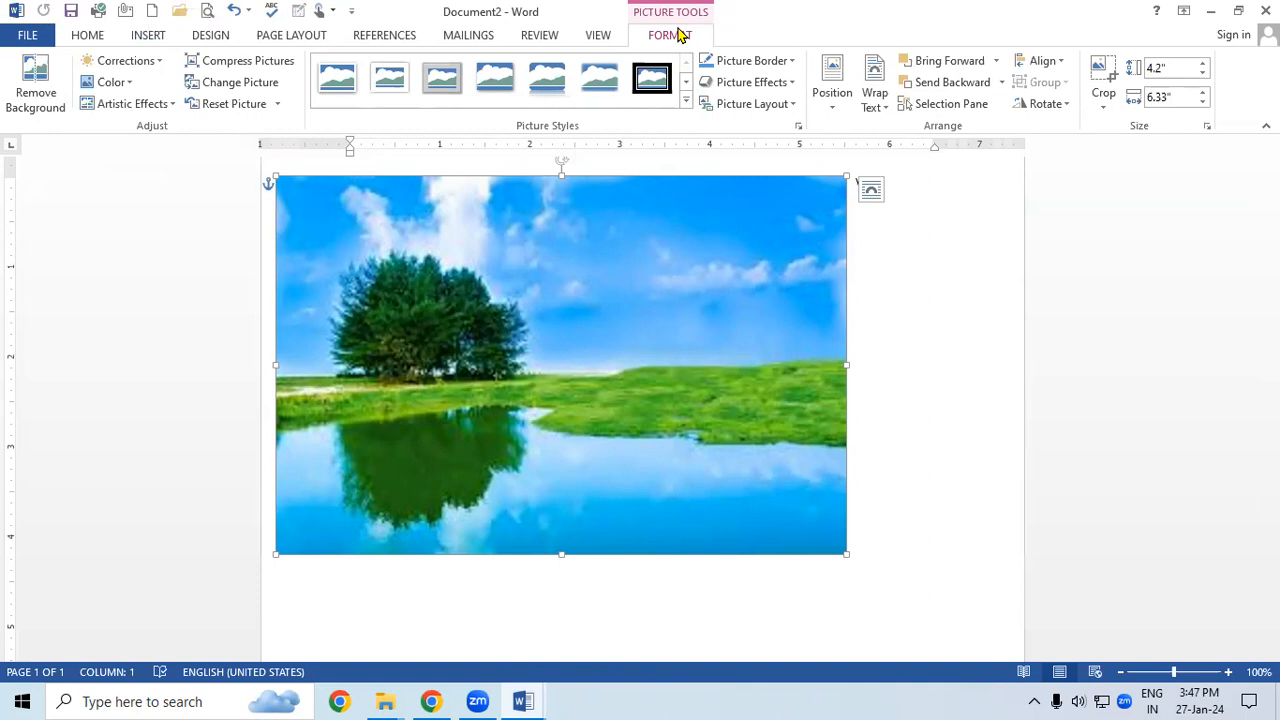
{"action": "left_click_drag", "start_coordinate": [563, 337], "coordinate": [517, 311]}
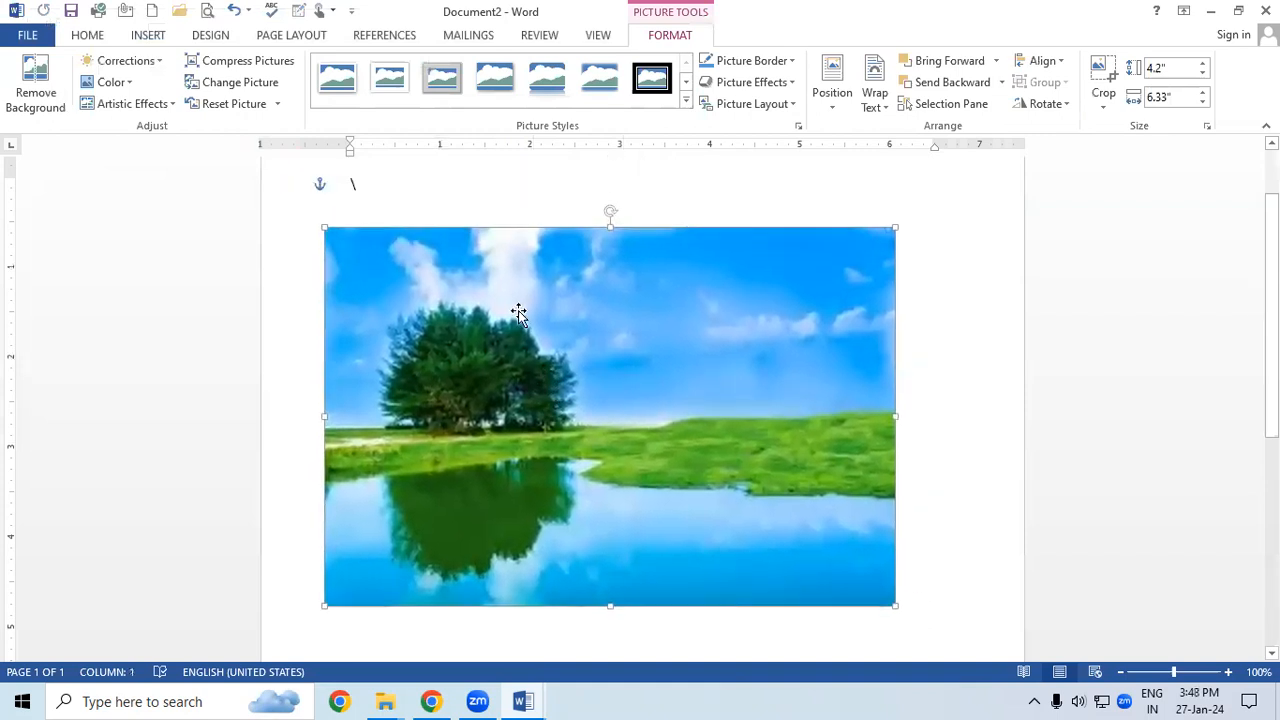
Delete the stray backslash above the landscape picture and move the picture to just below the first text line.
{"action": "left_click", "coordinate": [465, 181]}
{"action": "key", "text": "BackSpace"}
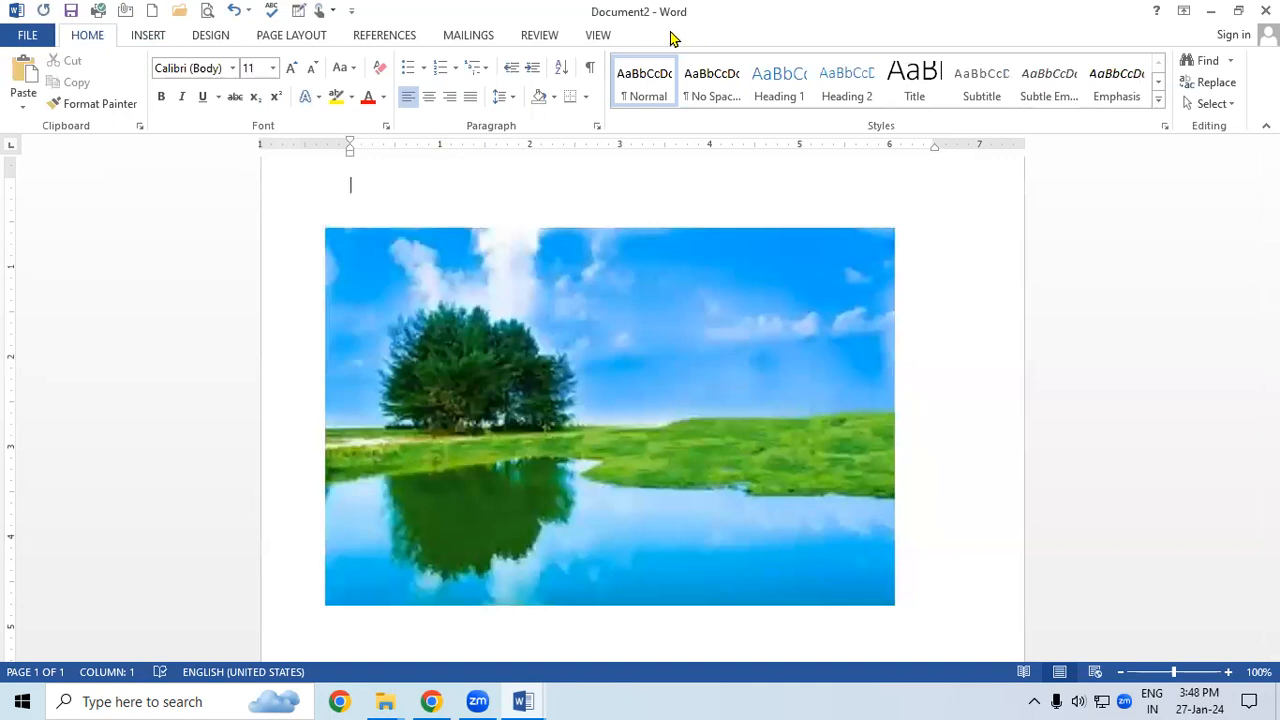
{"action": "left_click_drag", "start_coordinate": [677, 320], "coordinate": [691, 249]}
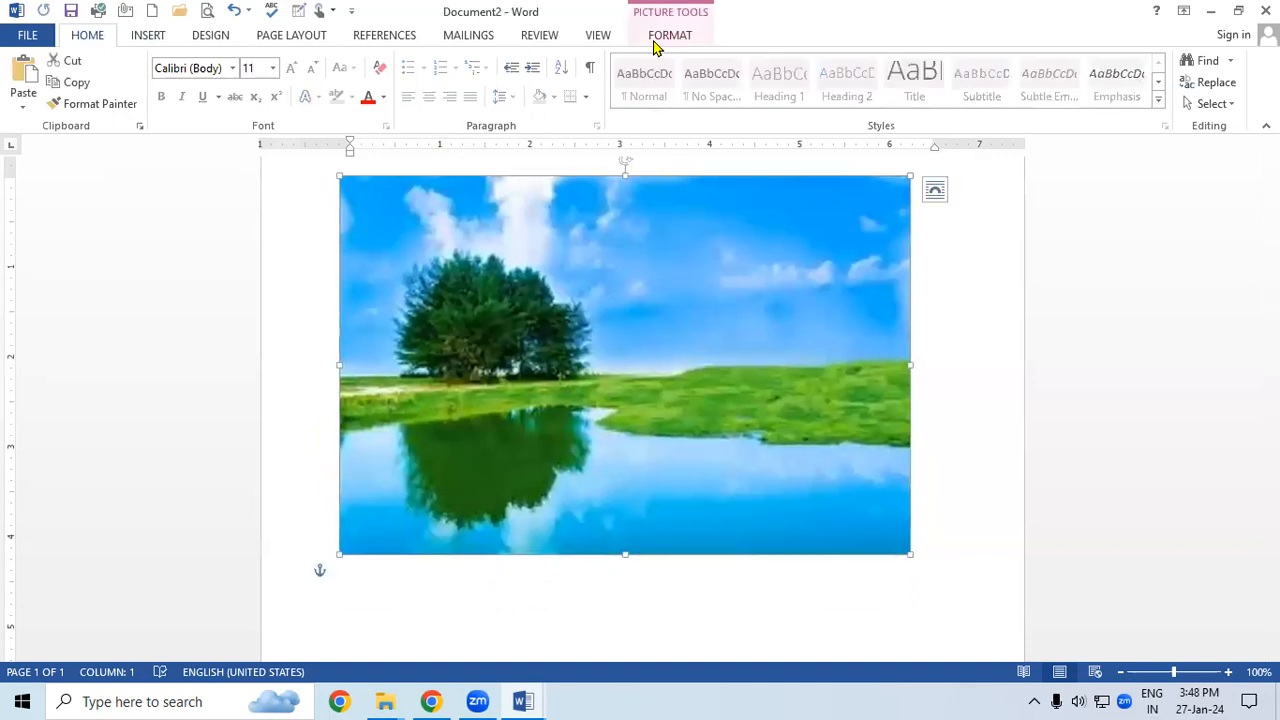
{"action": "left_click", "coordinate": [668, 36]}
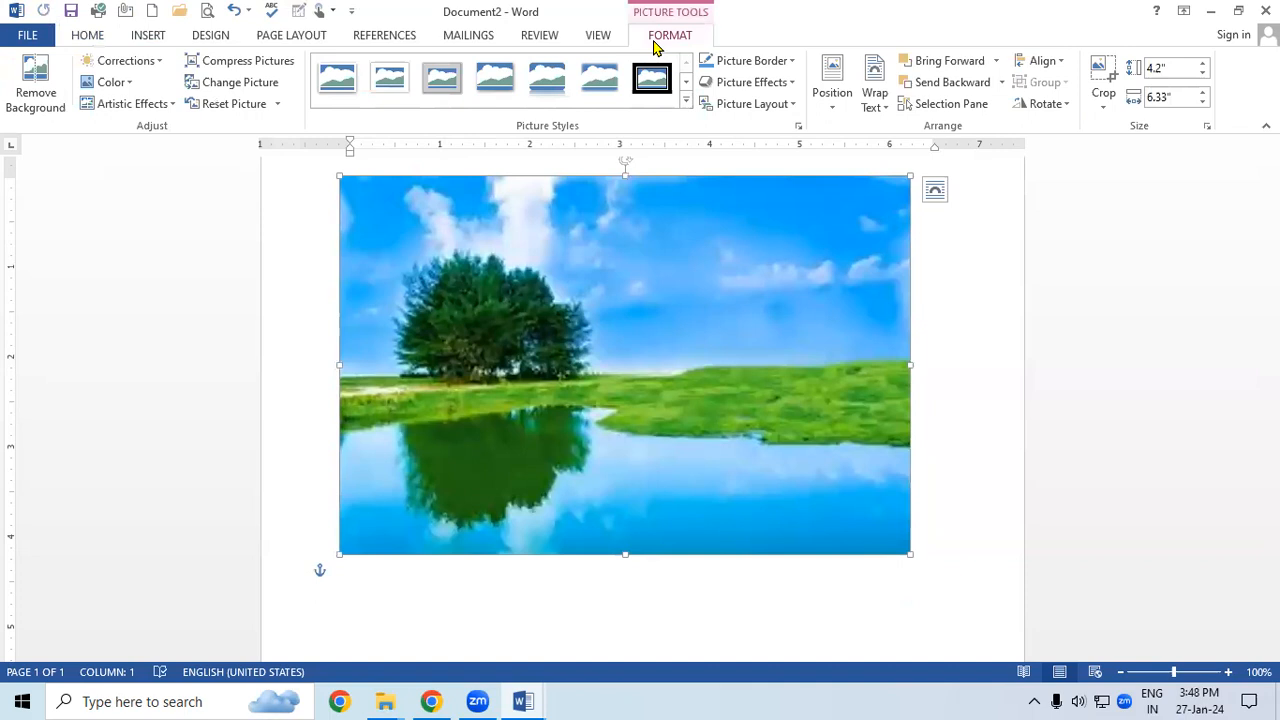
{"action": "left_click_drag", "start_coordinate": [571, 286], "coordinate": [590, 316]}
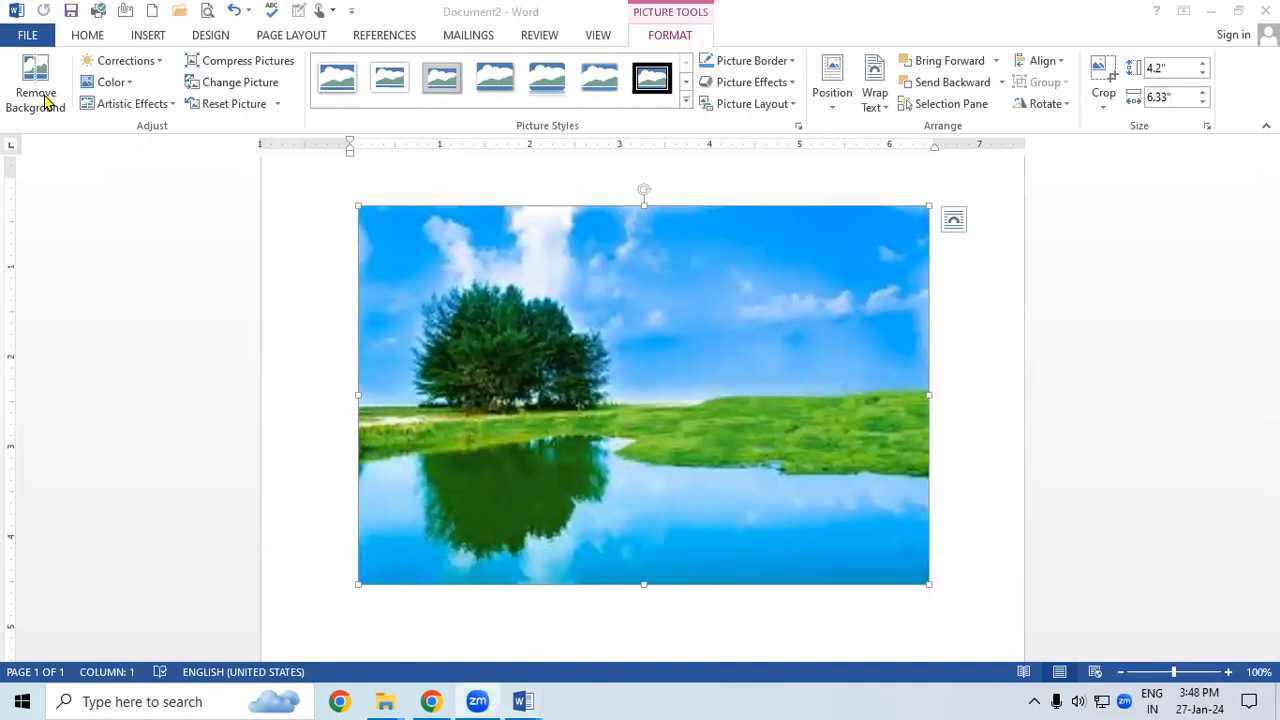
{"action": "left_click", "coordinate": [950, 385]}
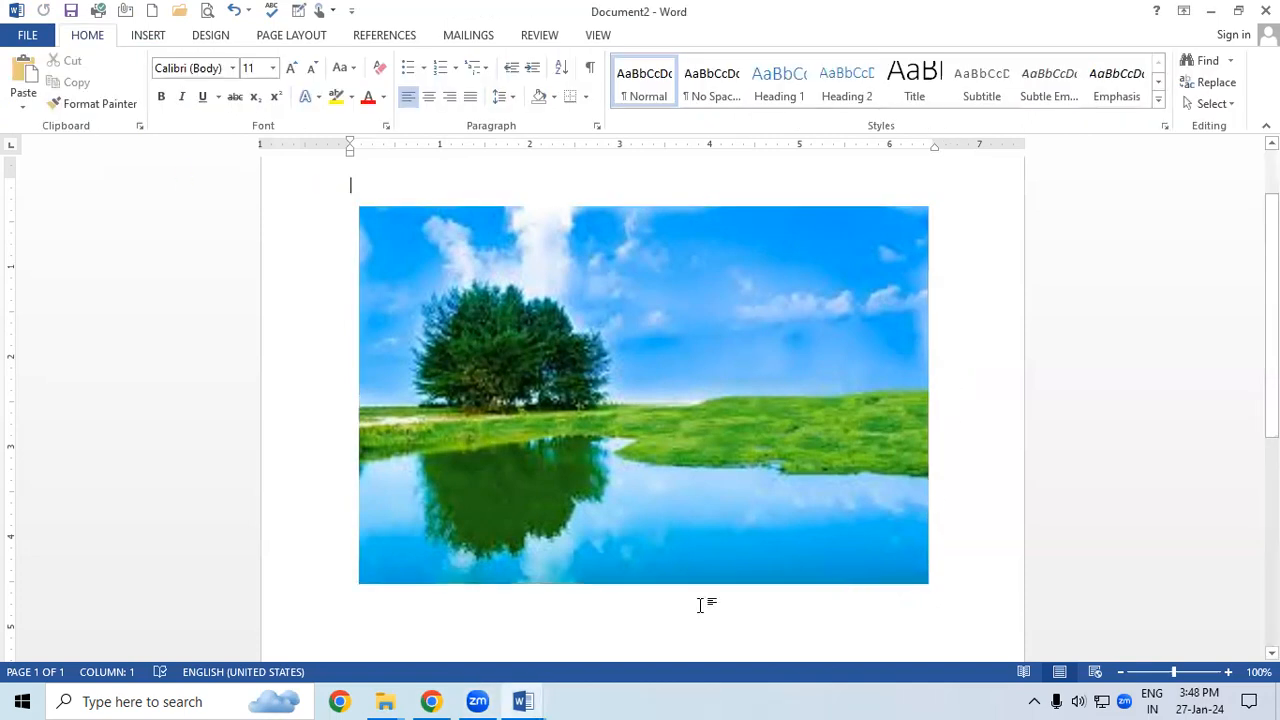
Switch to Chrome and search Google Images for "man image".
{"action": "left_click", "coordinate": [431, 701]}
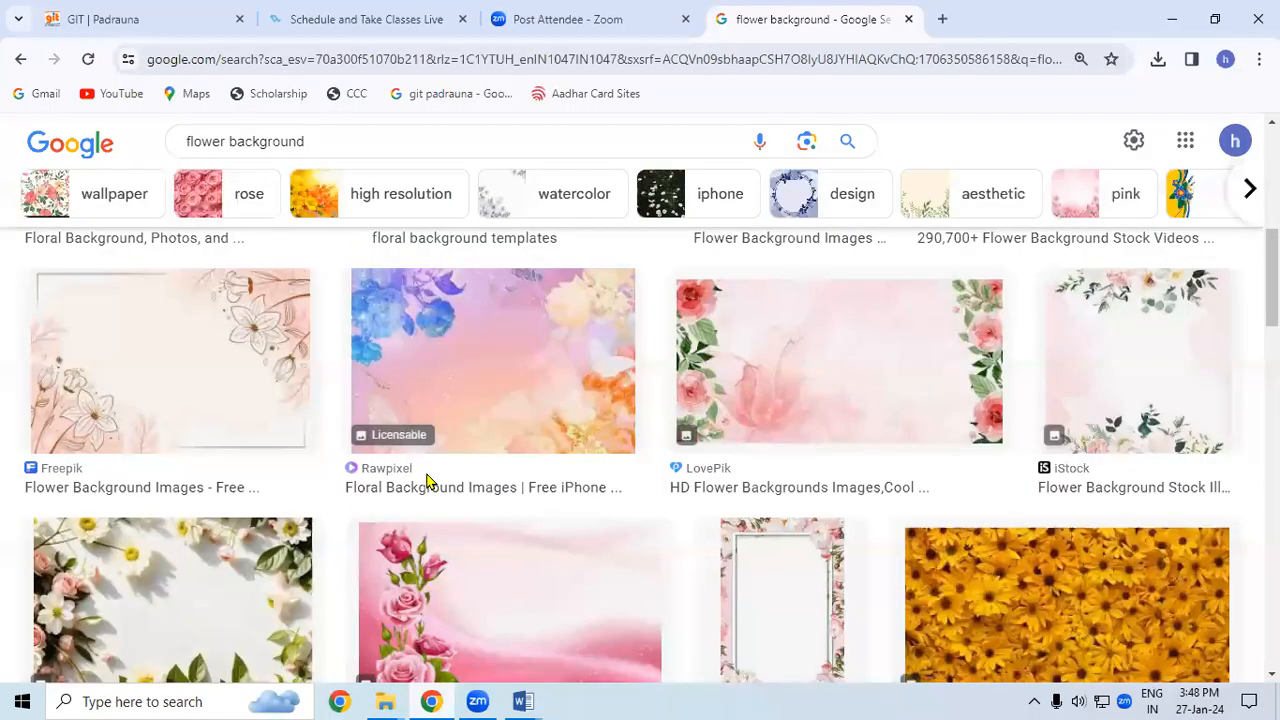
{"action": "double_click", "coordinate": [222, 141]}
{"action": "left_click_drag", "start_coordinate": [314, 141], "coordinate": [140, 146]}
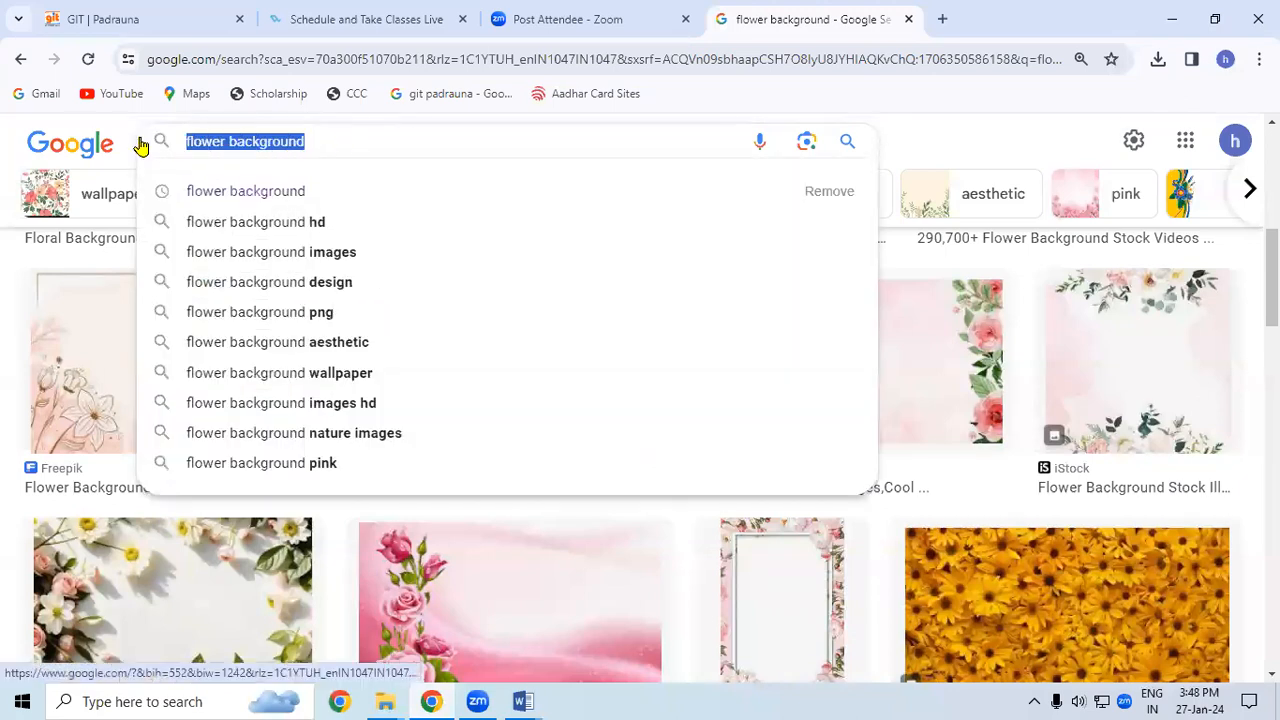
{"action": "type", "text": "man image"}
{"action": "key", "text": "Return"}
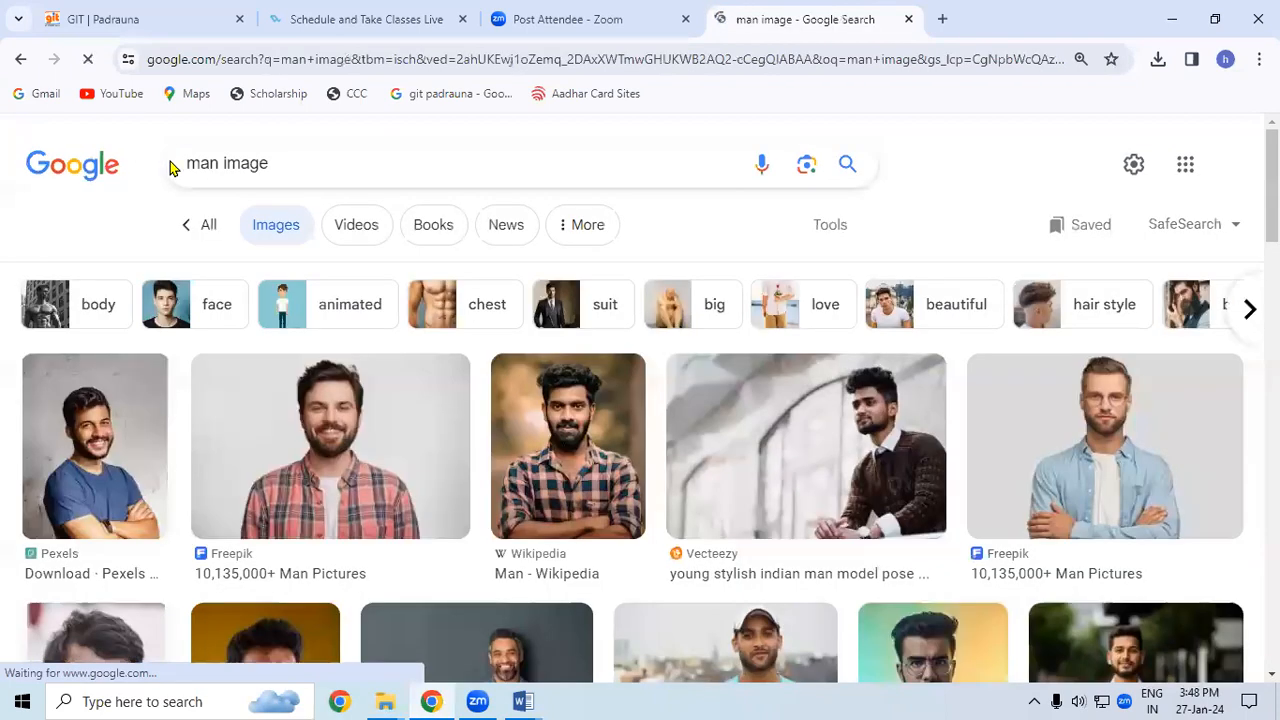
Save the Economic Times picture of the man in a grey blazer to the Desktop as a JPEG named images (1).
{"action": "scroll", "coordinate": [700, 480], "scroll_direction": "down", "scroll_amount": 2}
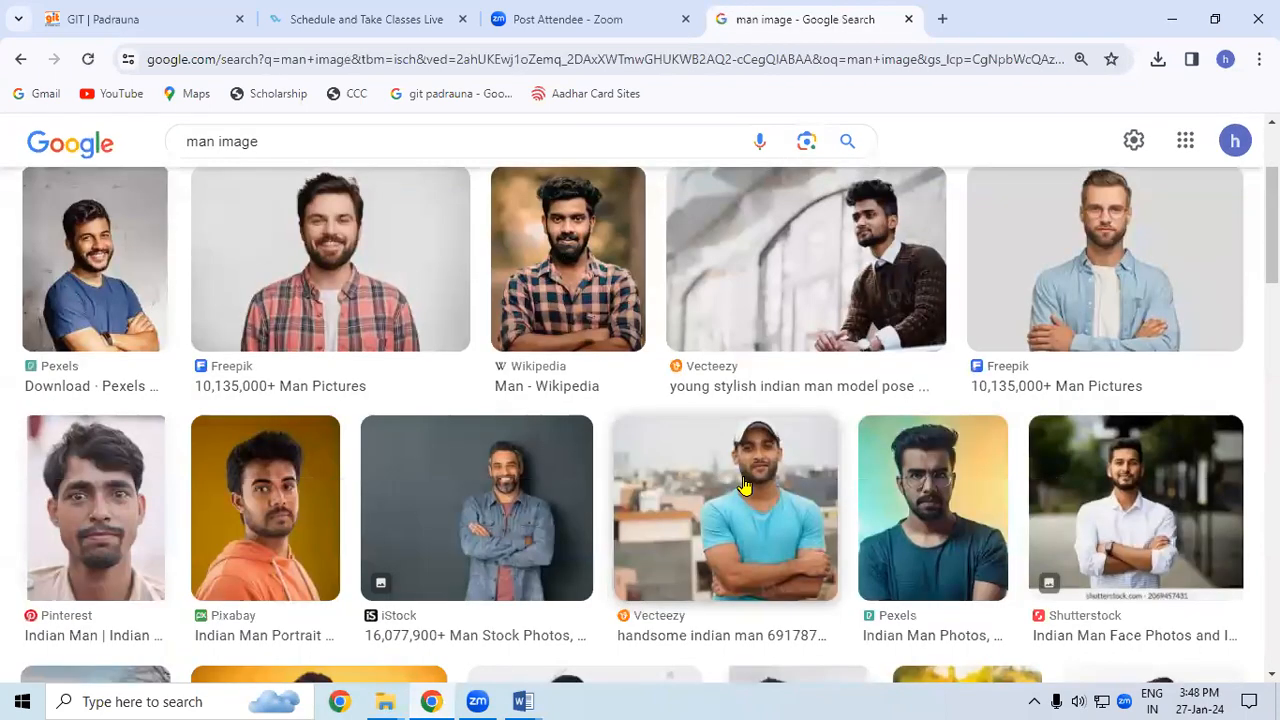
{"action": "left_click_drag", "start_coordinate": [1272, 240], "coordinate": [1272, 449]}
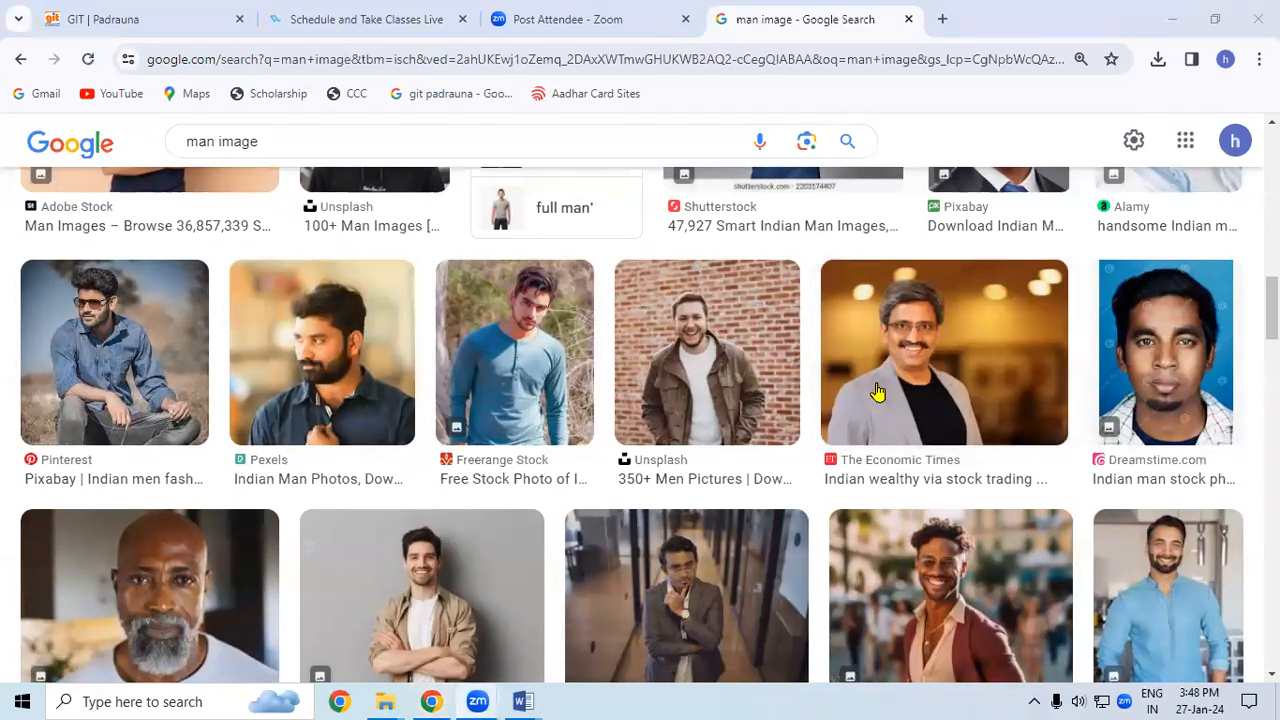
{"action": "right_click", "coordinate": [899, 352]}
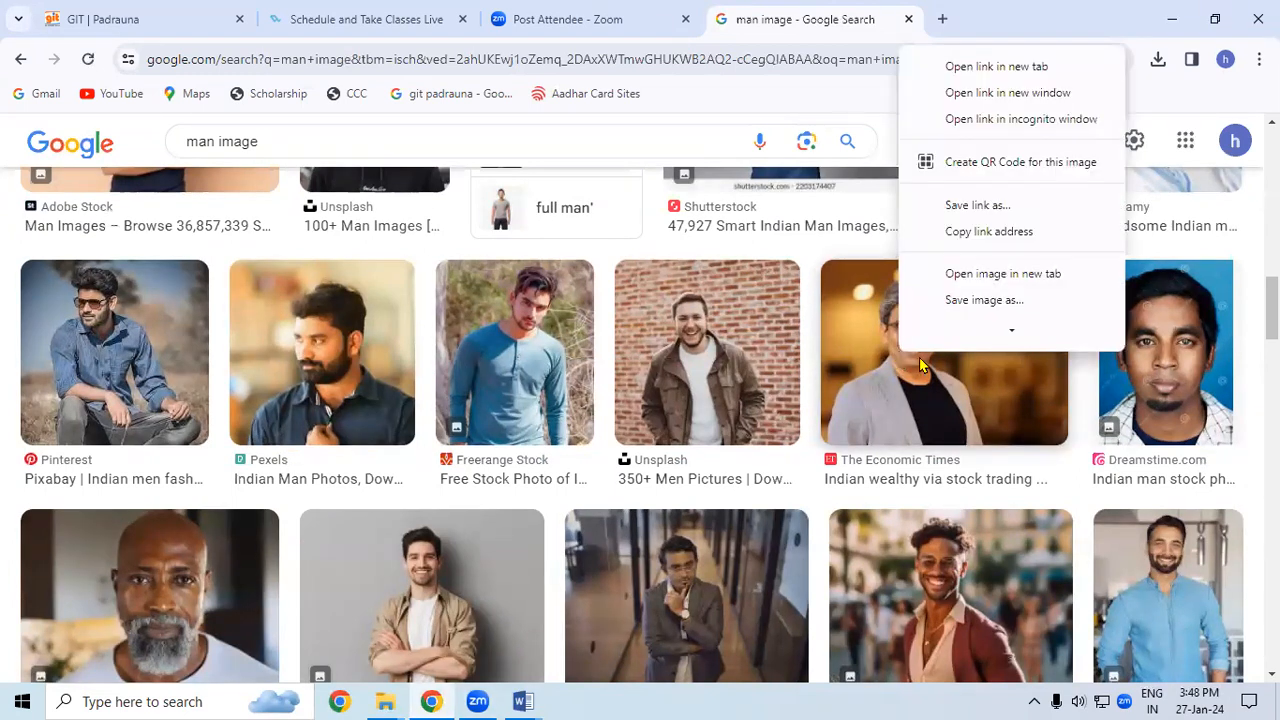
{"action": "scroll", "coordinate": [1000, 305], "scroll_direction": "down", "scroll_amount": 1}
{"action": "left_click", "coordinate": [972, 282]}
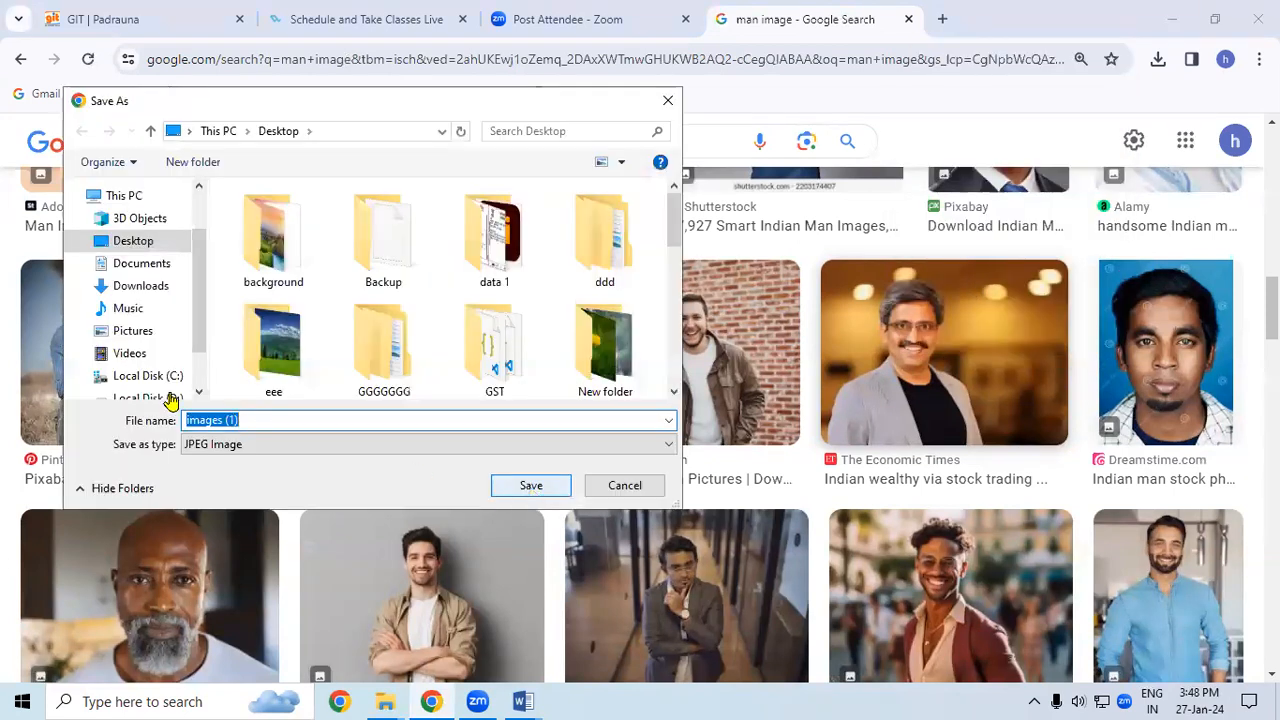
{"action": "left_click", "coordinate": [126, 241]}
{"action": "left_click", "coordinate": [530, 485]}
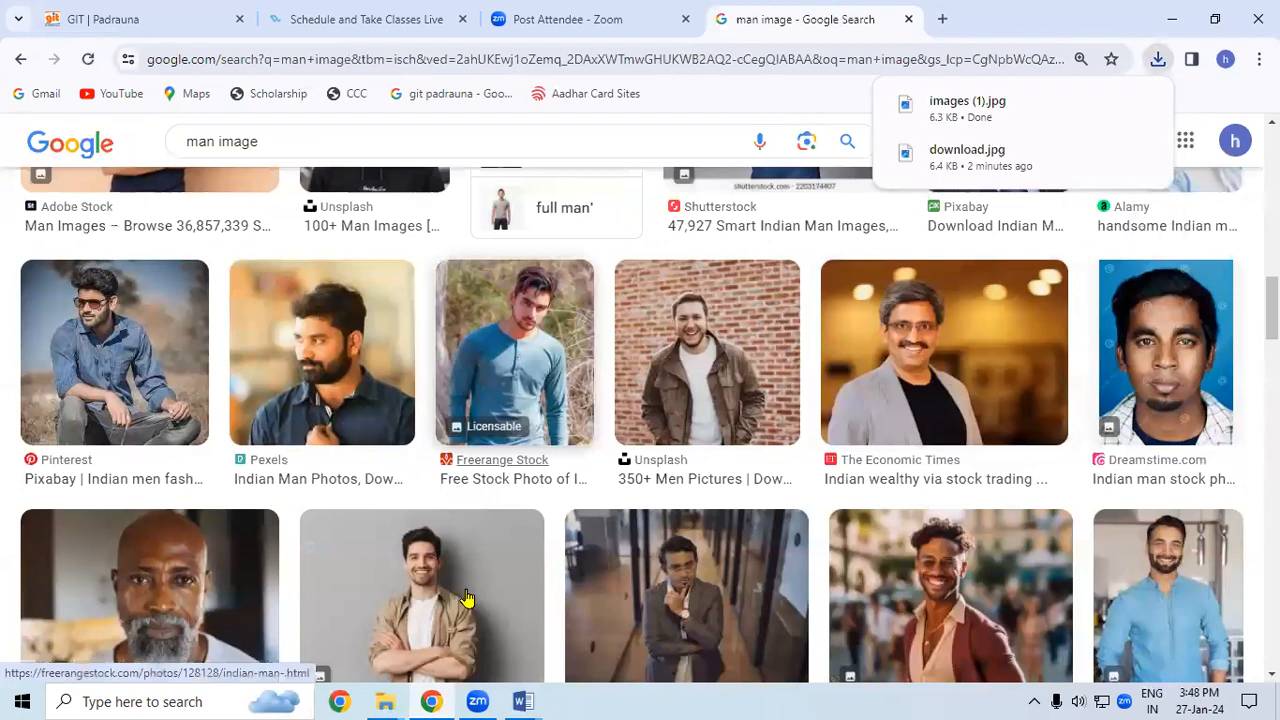
Switch to Document2 in Word and insert the saved man picture images (1) from the Desktop.
{"action": "left_click", "coordinate": [521, 700]}
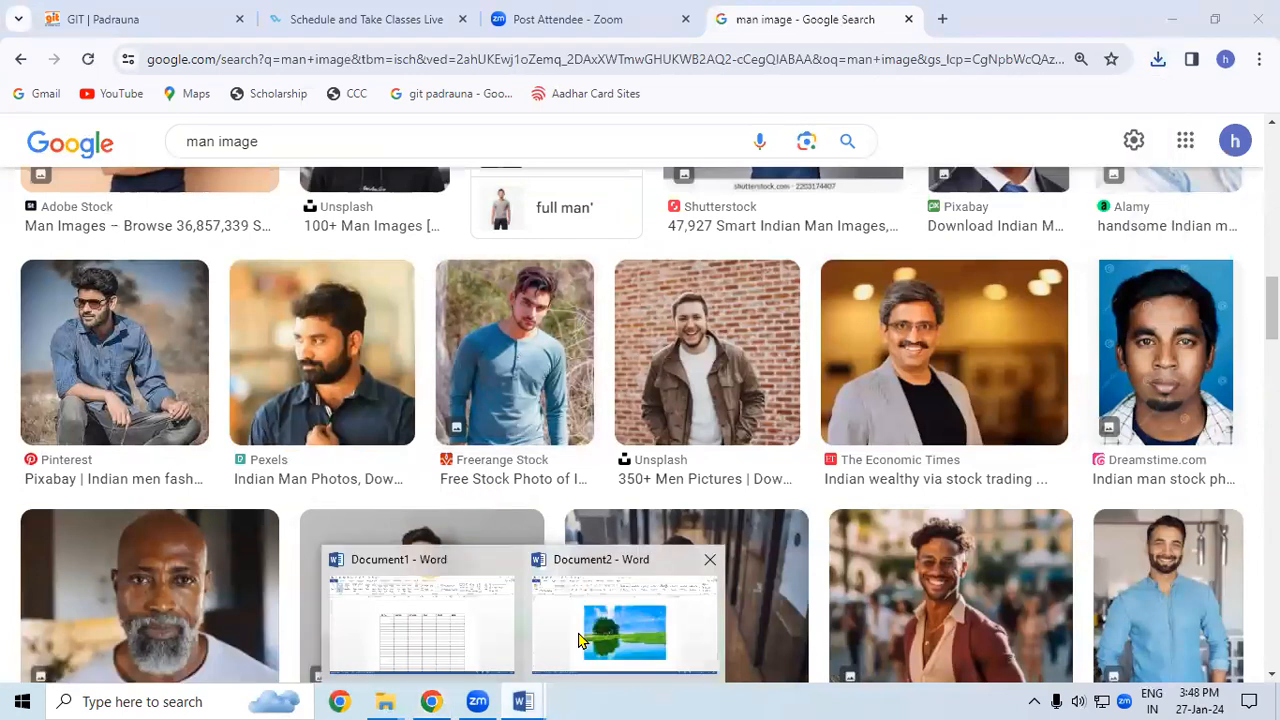
{"action": "left_click", "coordinate": [624, 615]}
{"action": "left_click", "coordinate": [148, 35]}
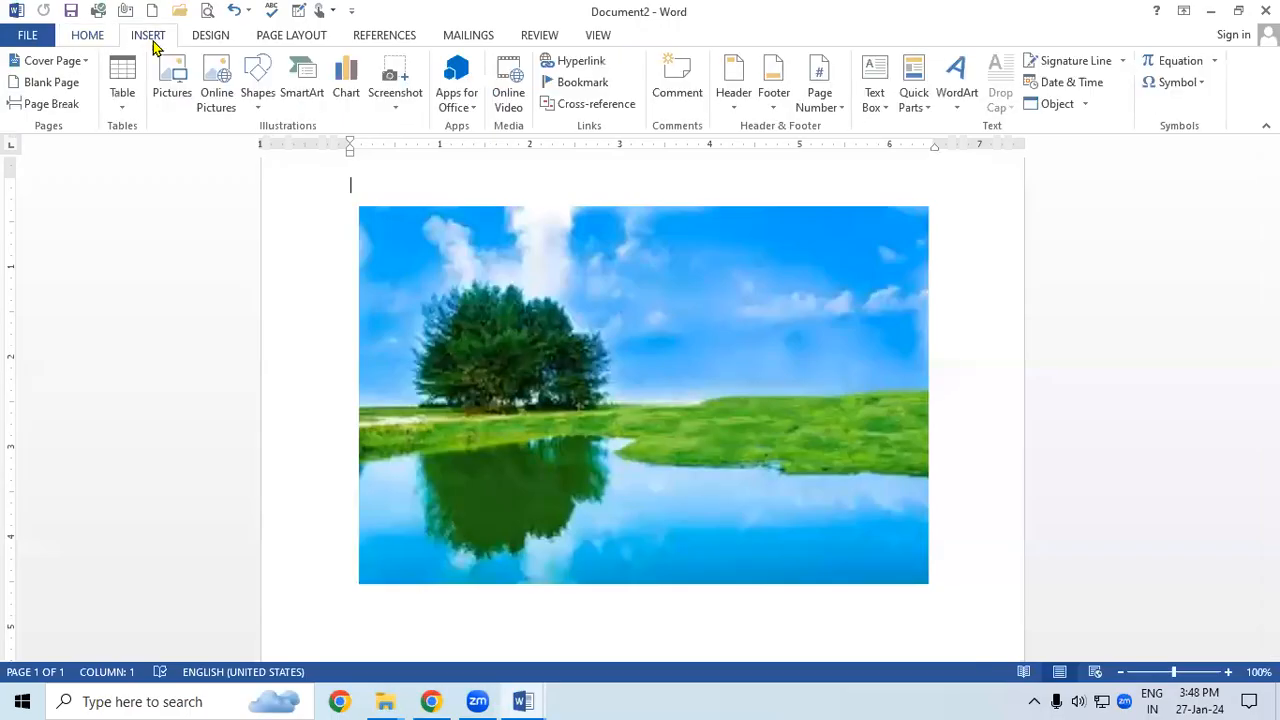
{"action": "left_click", "coordinate": [176, 75]}
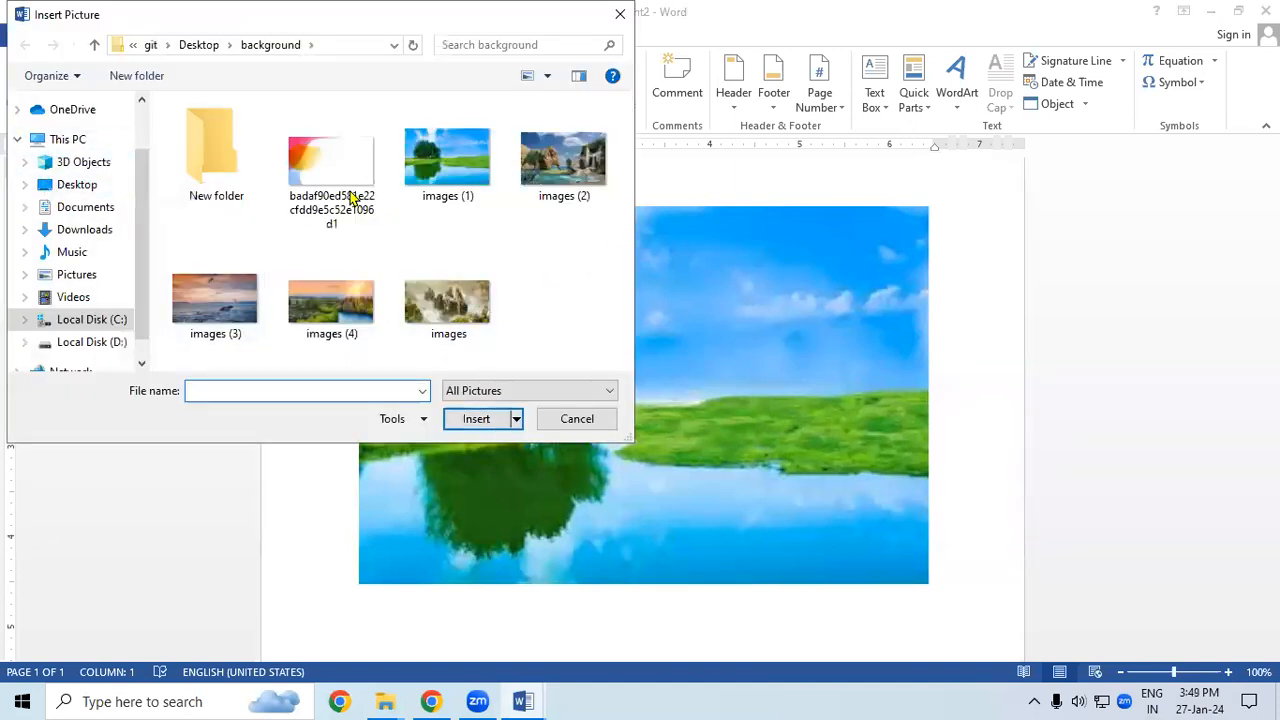
{"action": "left_click", "coordinate": [77, 186]}
{"action": "left_click_drag", "start_coordinate": [631, 157], "coordinate": [634, 262]}
{"action": "scroll", "coordinate": [420, 248], "scroll_direction": "down", "scroll_amount": 5}
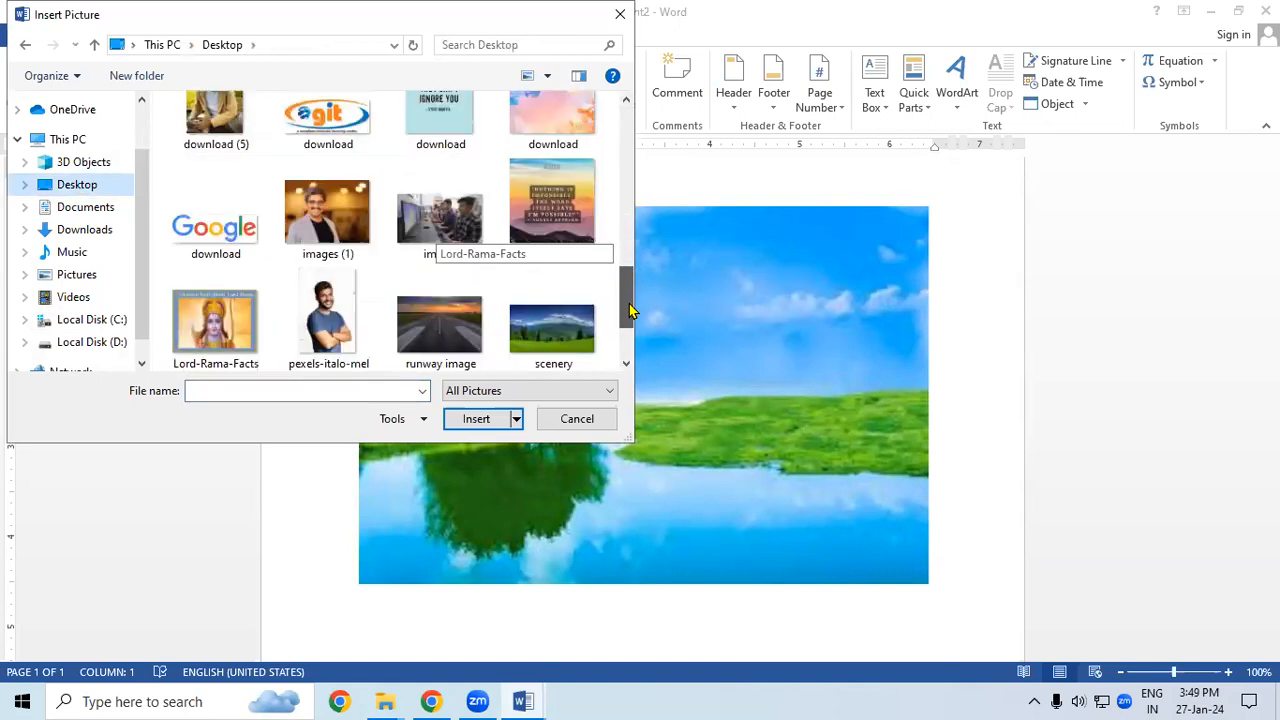
{"action": "scroll", "coordinate": [398, 237], "scroll_direction": "up", "scroll_amount": 1}
{"action": "left_click", "coordinate": [328, 150]}
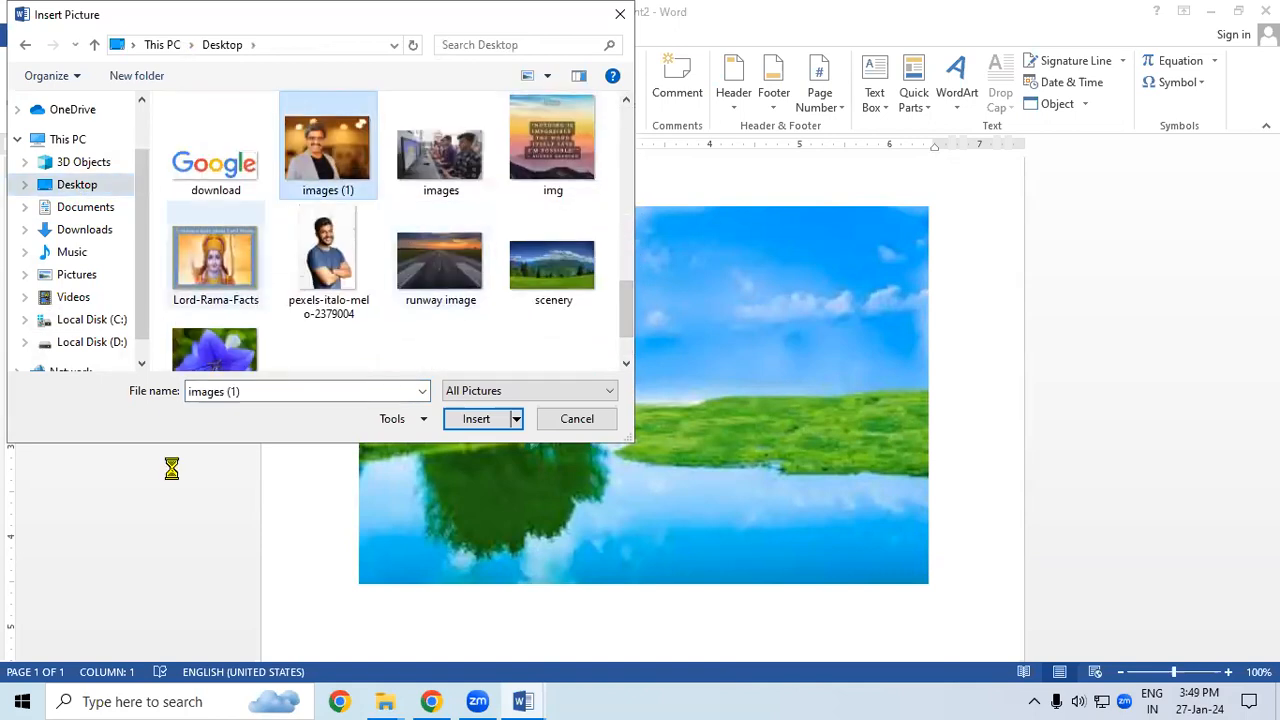
{"action": "left_click", "coordinate": [478, 419]}
Enlarge the man picture to about 3.6" high by 4.81" wide and align it with the landscape picture's lower-left corner.
{"action": "left_click_drag", "start_coordinate": [486, 400], "coordinate": [461, 470]}
{"action": "left_click_drag", "start_coordinate": [602, 402], "coordinate": [656, 259]}
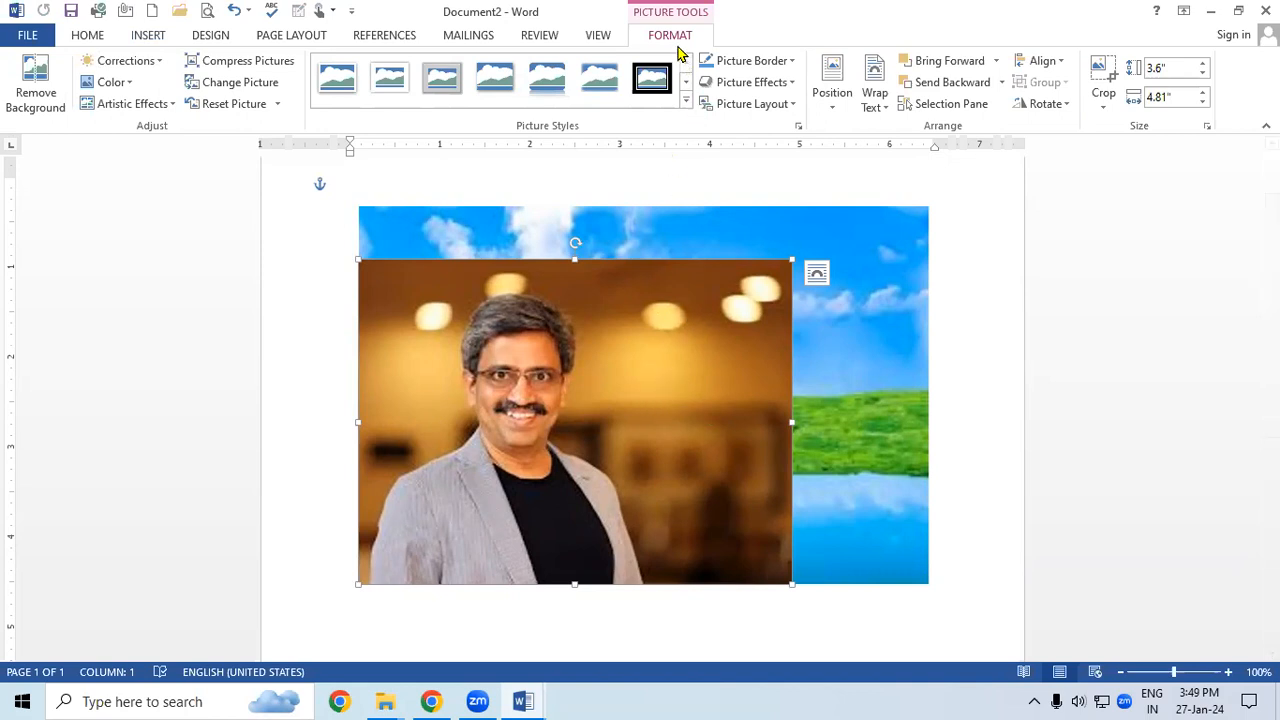
Try removing the man picture's background with the automatic selection area, keep the changes, and undo the removal.
{"action": "left_click", "coordinate": [57, 100]}
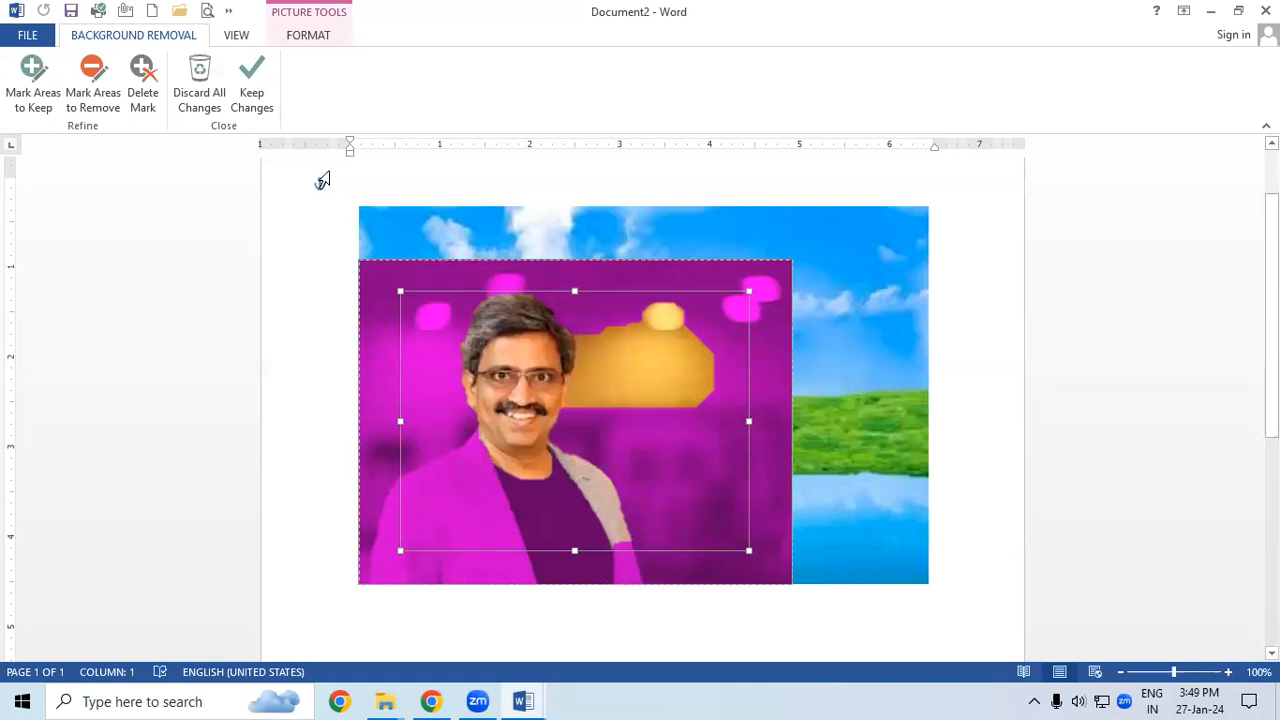
{"action": "left_click", "coordinate": [252, 97]}
{"action": "left_click_drag", "start_coordinate": [515, 402], "coordinate": [515, 370]}
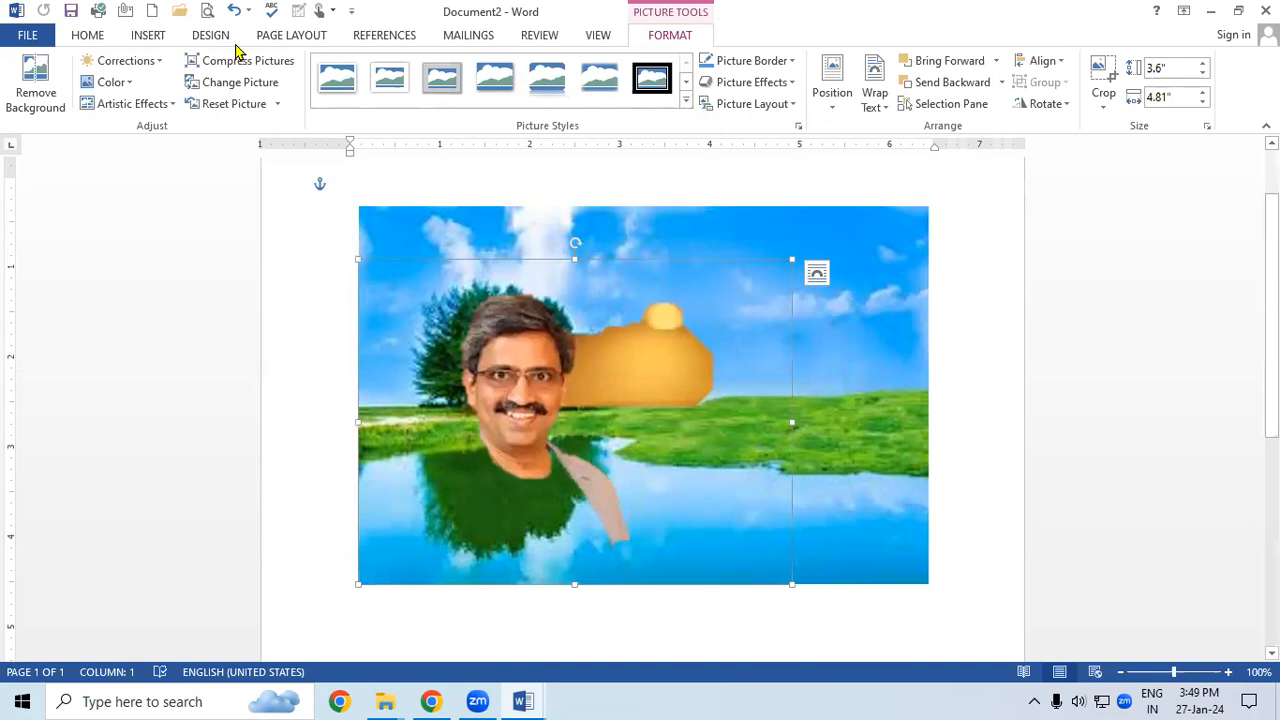
{"action": "left_click", "coordinate": [236, 12]}
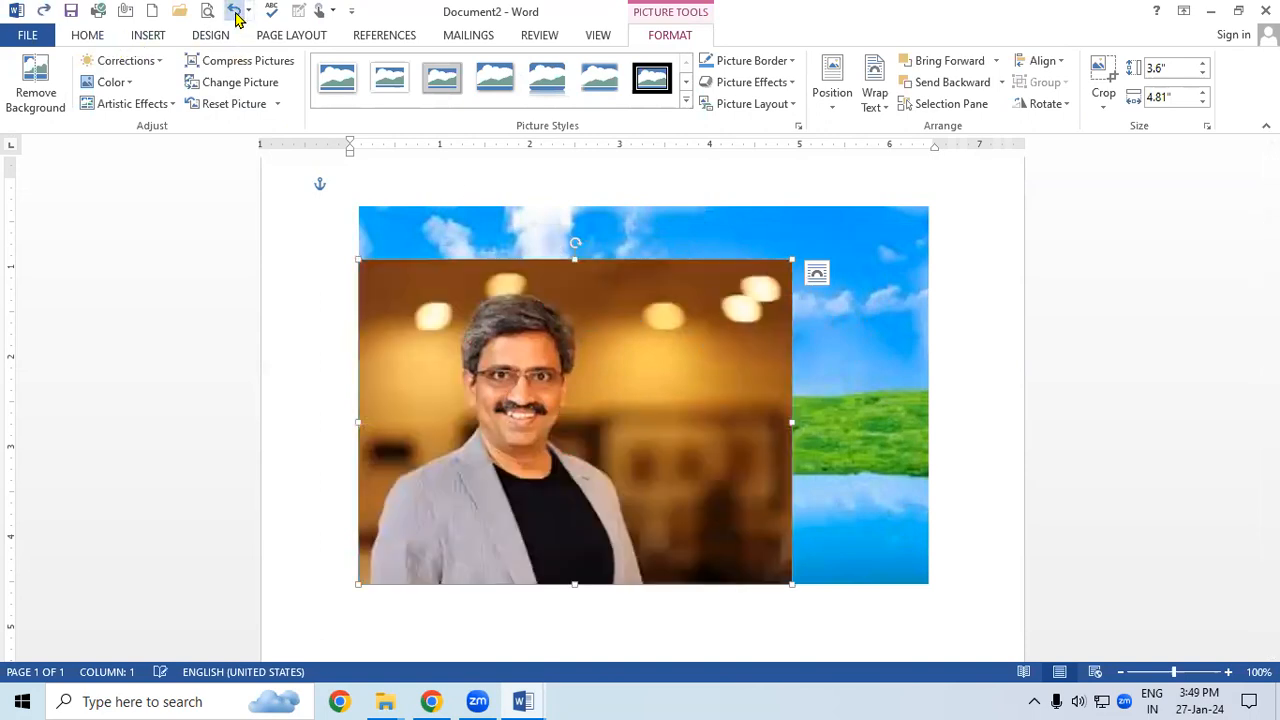
Start background removal on the man picture and stretch the selection frame to cover the whole picture.
{"action": "left_click", "coordinate": [38, 85]}
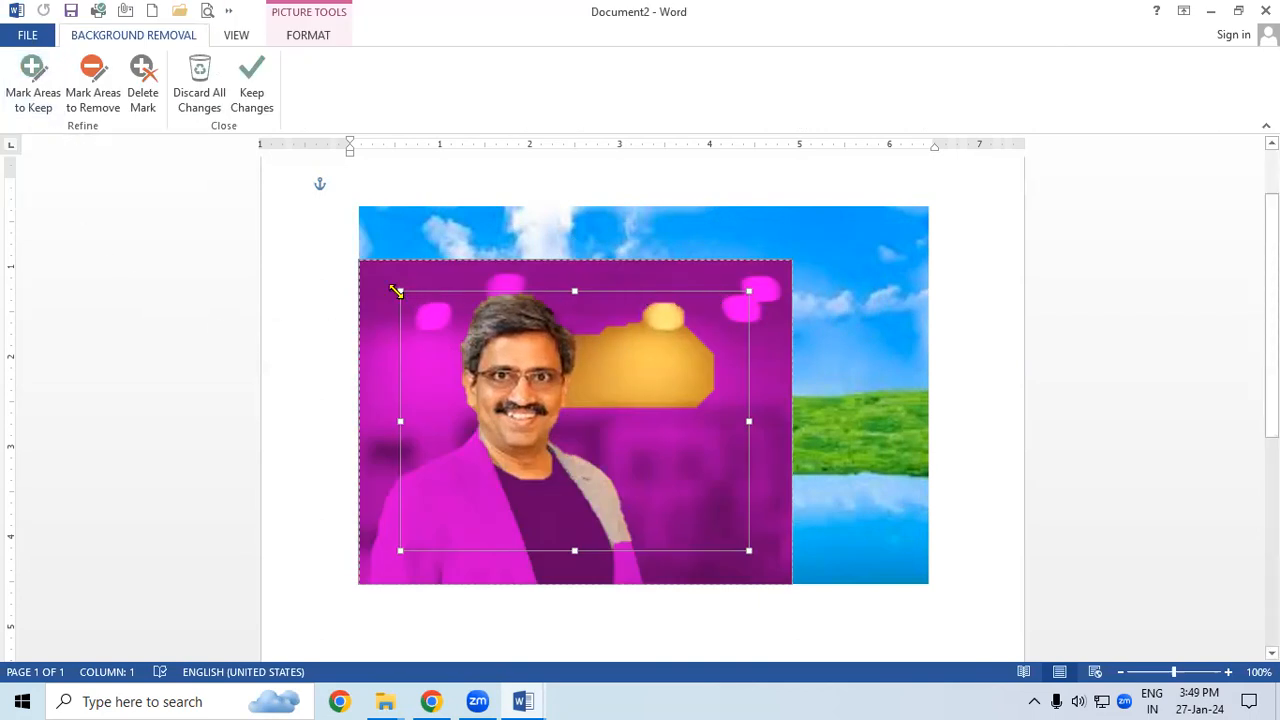
{"action": "left_click_drag", "start_coordinate": [396, 289], "coordinate": [359, 260]}
{"action": "left_click_drag", "start_coordinate": [360, 548], "coordinate": [358, 584]}
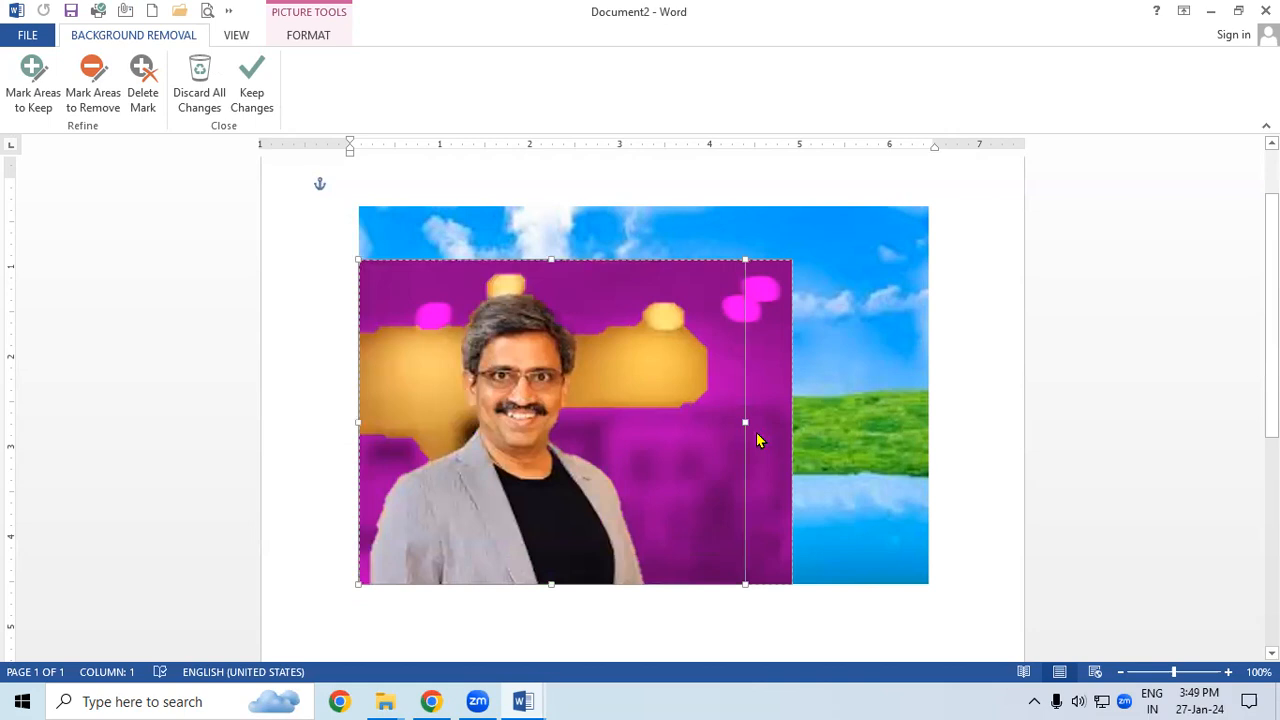
{"action": "left_click_drag", "start_coordinate": [743, 418], "coordinate": [791, 421]}
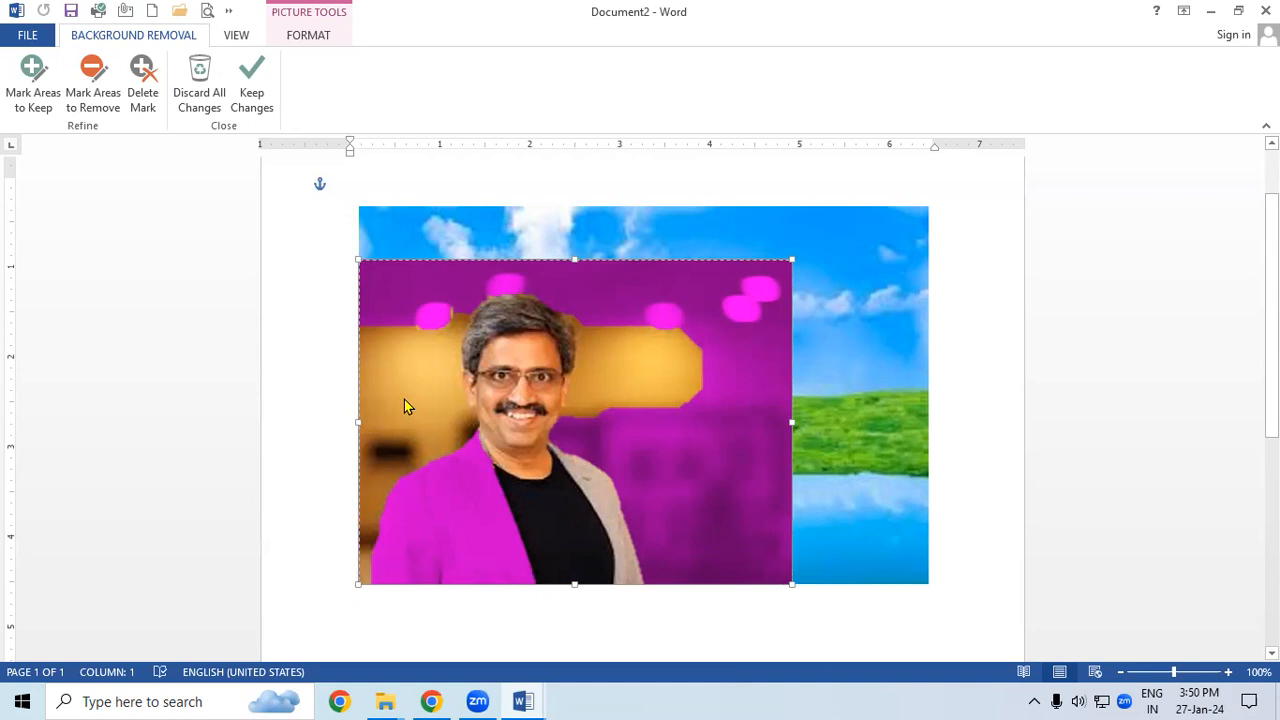
{"action": "mouse_move", "coordinate": [84, 55]}
{"action": "left_mouse_down"}
{"action": "mouse_move", "coordinate": [92, 125]}
{"action": "mouse_move", "coordinate": [100, 38]}
{"action": "mouse_move", "coordinate": [68, 45]}
{"action": "mouse_move", "coordinate": [70, 115]}
{"action": "mouse_move", "coordinate": [55, 42]}
{"action": "mouse_move", "coordinate": [15, 55]}
{"action": "left_mouse_up"}
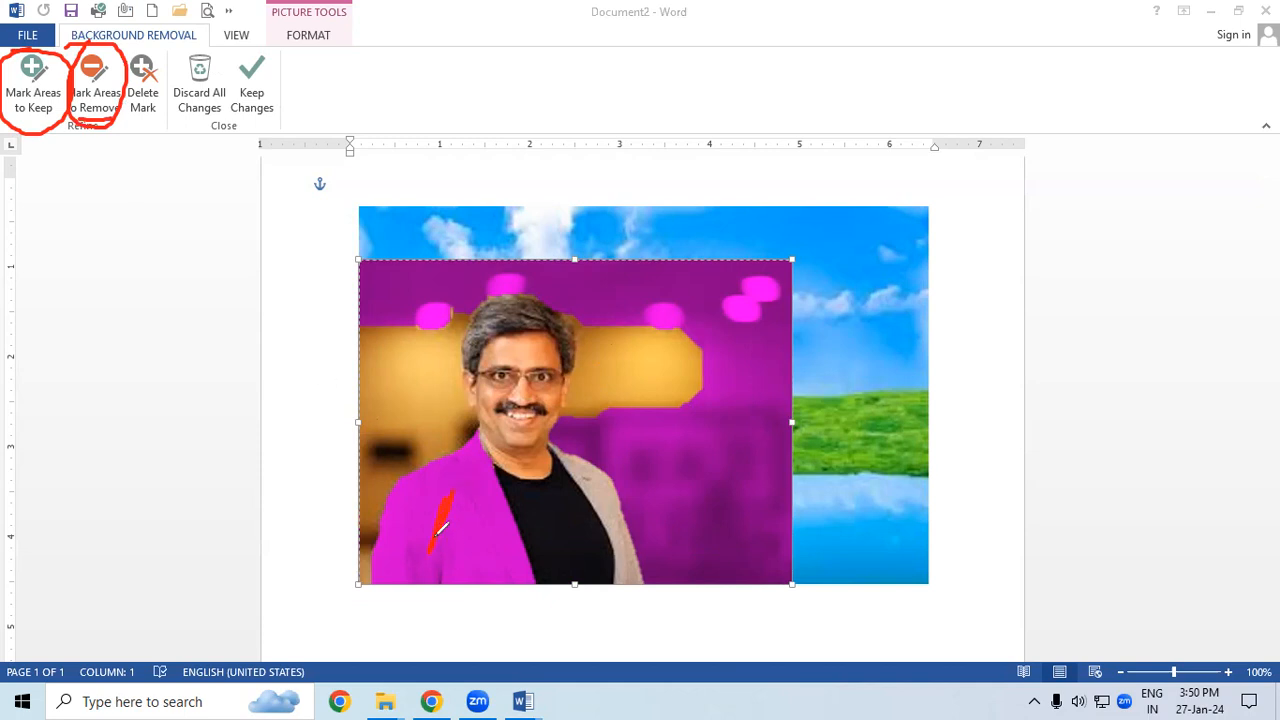
{"action": "mouse_move", "coordinate": [400, 375]}
{"action": "left_mouse_down"}
{"action": "mouse_move", "coordinate": [398, 400]}
{"action": "mouse_move", "coordinate": [397, 365]}
{"action": "mouse_move", "coordinate": [403, 424]}
{"action": "left_mouse_up"}
{"action": "left_click_drag", "start_coordinate": [409, 376], "coordinate": [404, 428]}
{"action": "left_click_drag", "start_coordinate": [124, 214], "coordinate": [119, 120]}
{"action": "left_click_drag", "start_coordinate": [58, 229], "coordinate": [12, 140]}
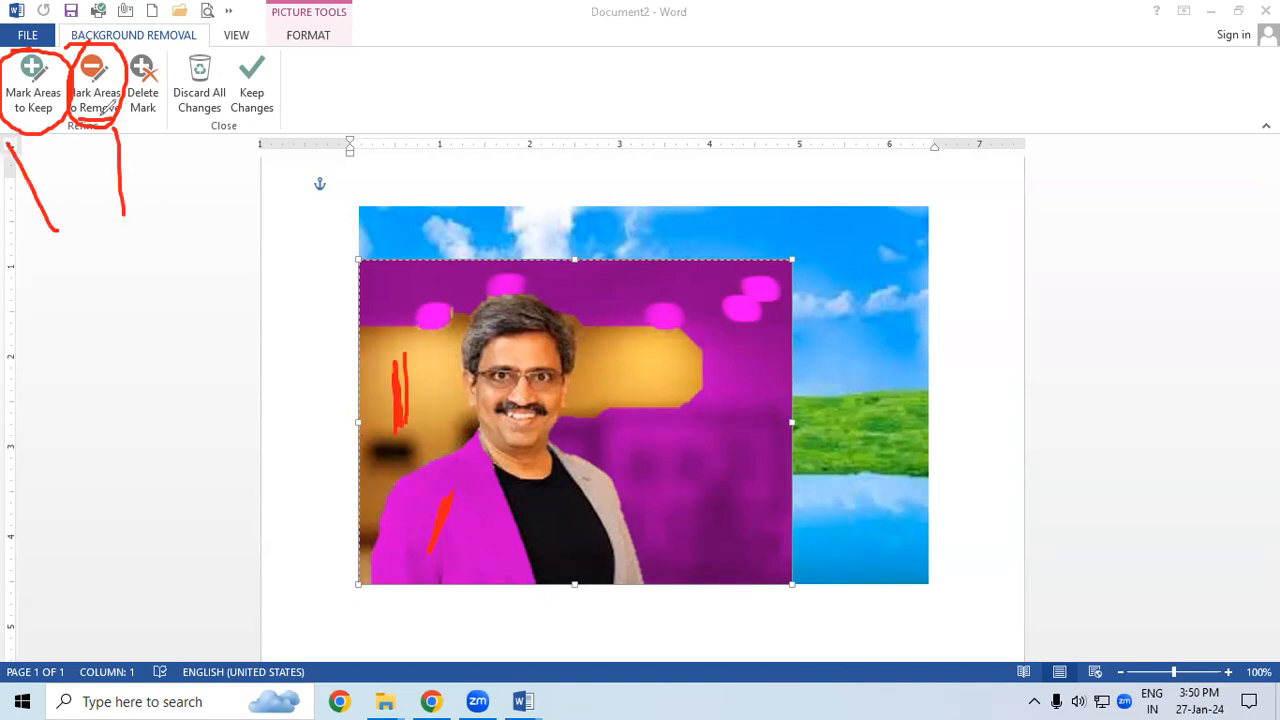
{"action": "left_click", "coordinate": [680, 57]}
Mark the brown background areas on both sides of the man's head for removal.
{"action": "left_click", "coordinate": [95, 95]}
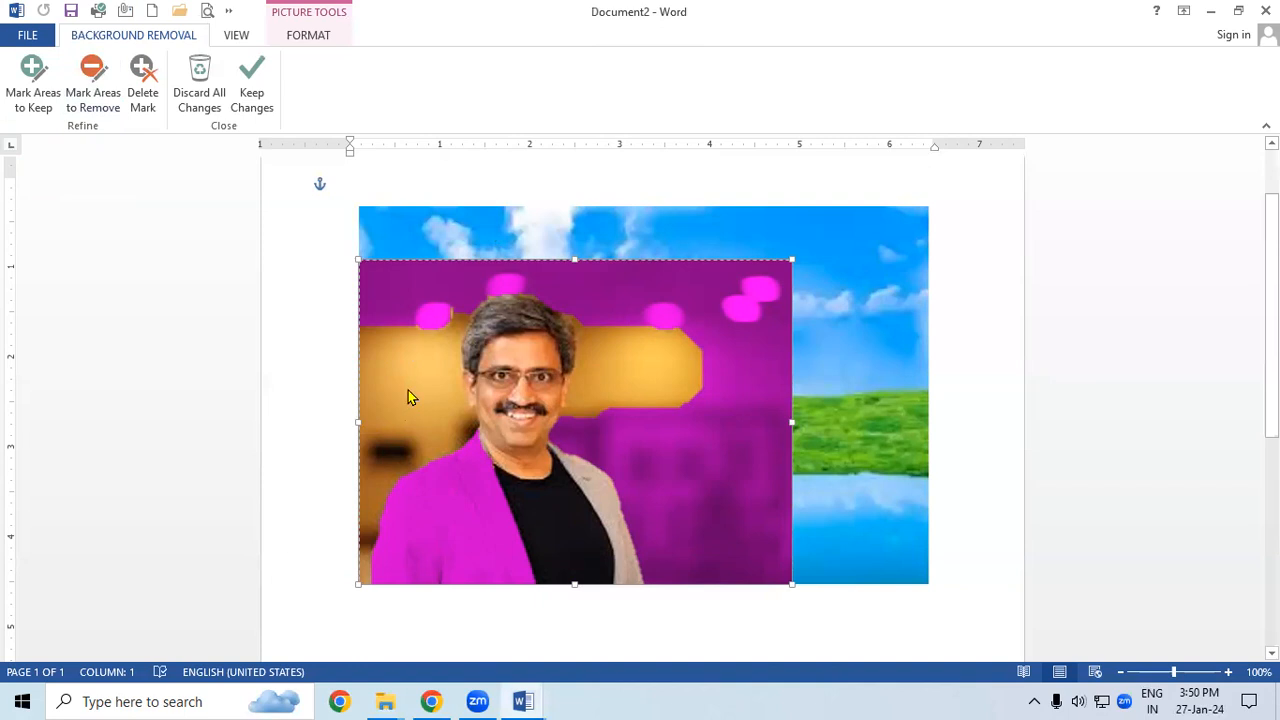
{"action": "left_click", "coordinate": [93, 95]}
{"action": "left_click_drag", "start_coordinate": [422, 355], "coordinate": [400, 445]}
{"action": "mouse_move", "coordinate": [594, 341]}
{"action": "left_mouse_down"}
{"action": "mouse_move", "coordinate": [660, 410]}
{"action": "mouse_move", "coordinate": [652, 400]}
{"action": "left_mouse_up"}
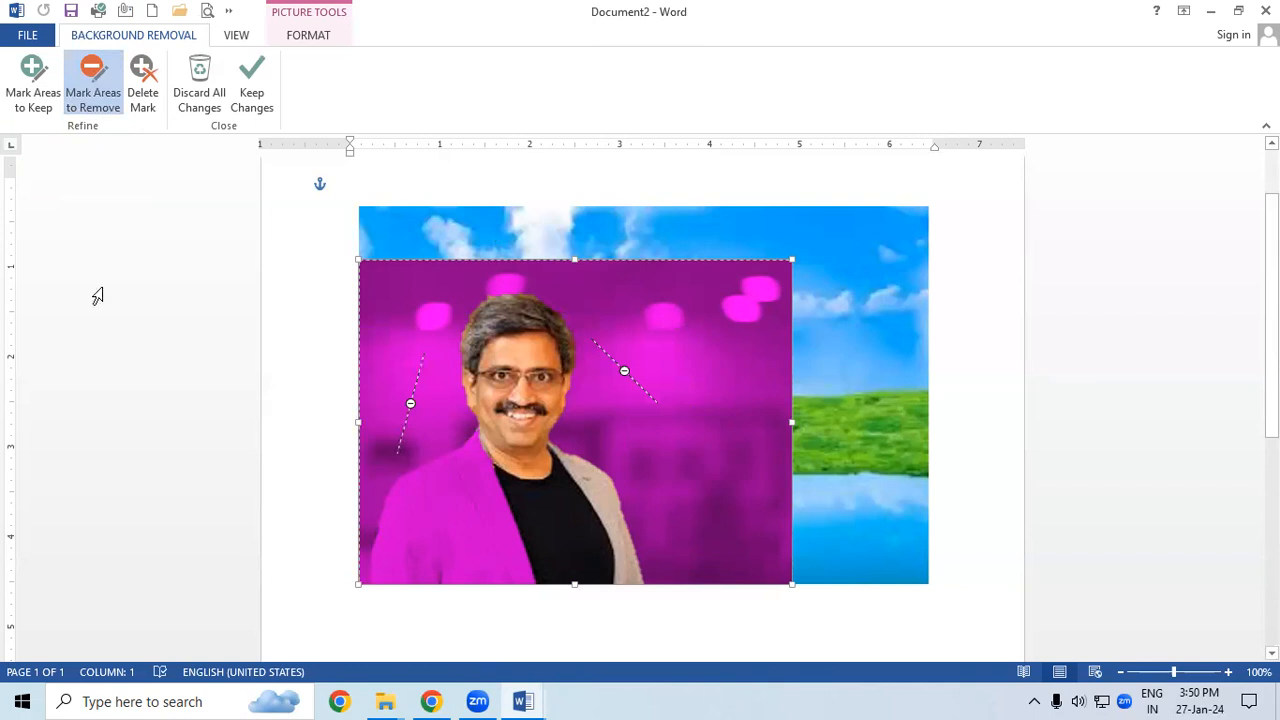
Mark the man's jacket as an area to keep, mark the leftover lower-left corner for removal, and keep the background changes.
{"action": "left_click", "coordinate": [33, 98]}
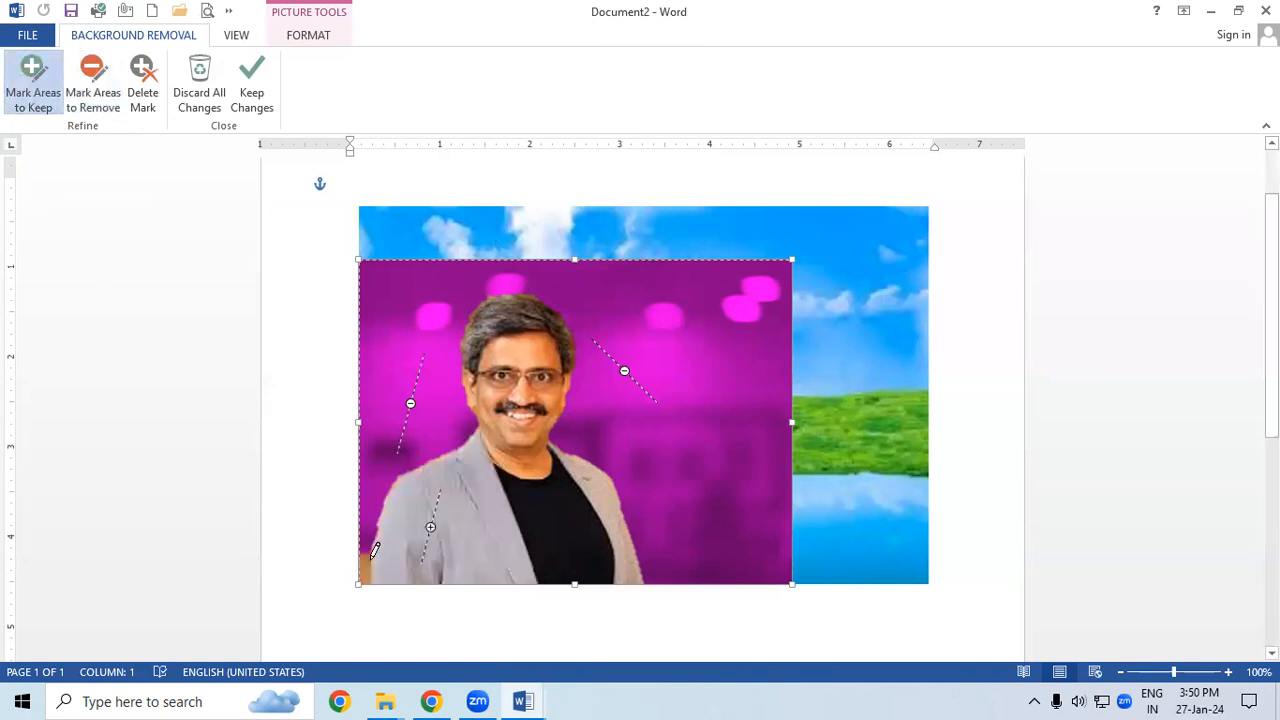
{"action": "left_click", "coordinate": [93, 92]}
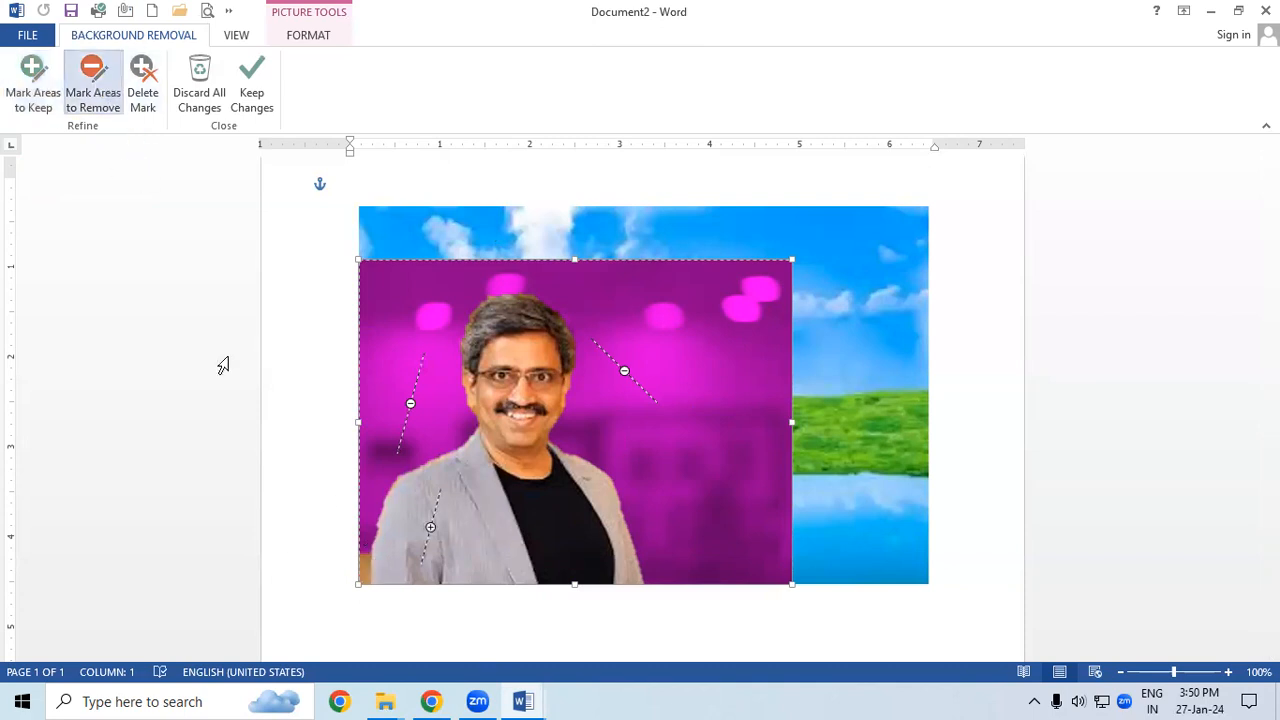
{"action": "left_click_drag", "start_coordinate": [363, 580], "coordinate": [362, 547]}
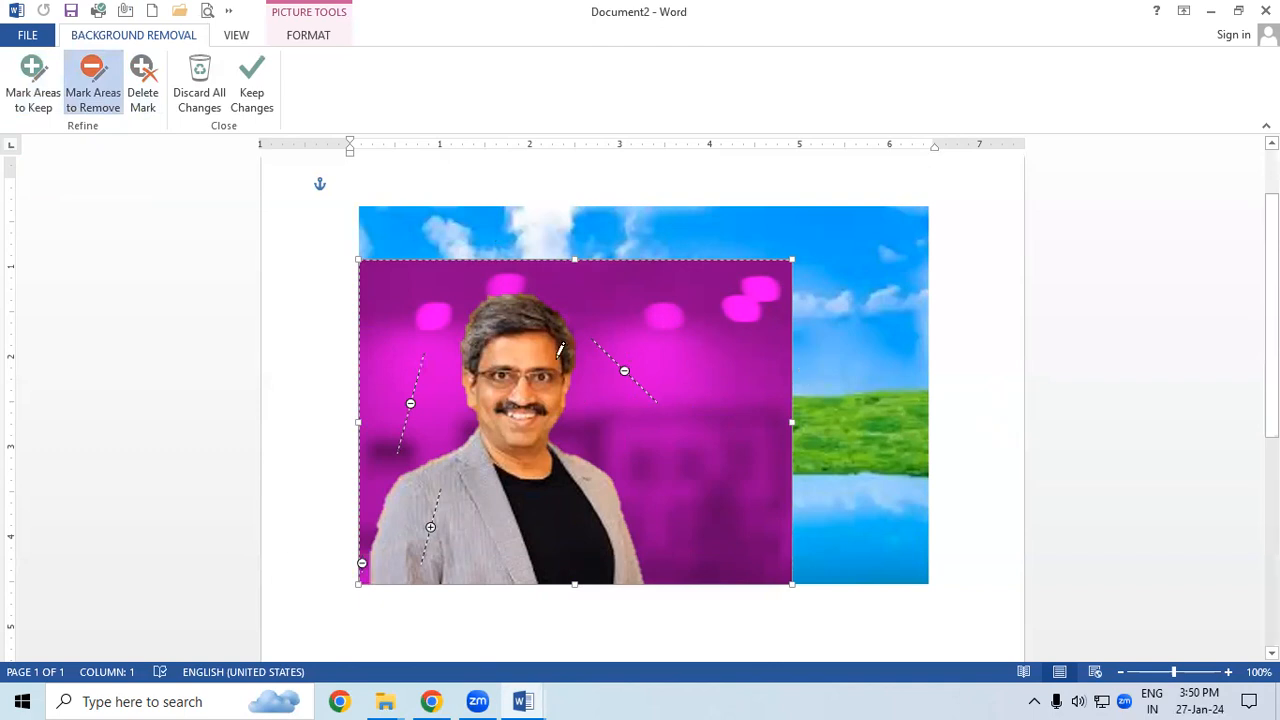
{"action": "left_click", "coordinate": [252, 100]}
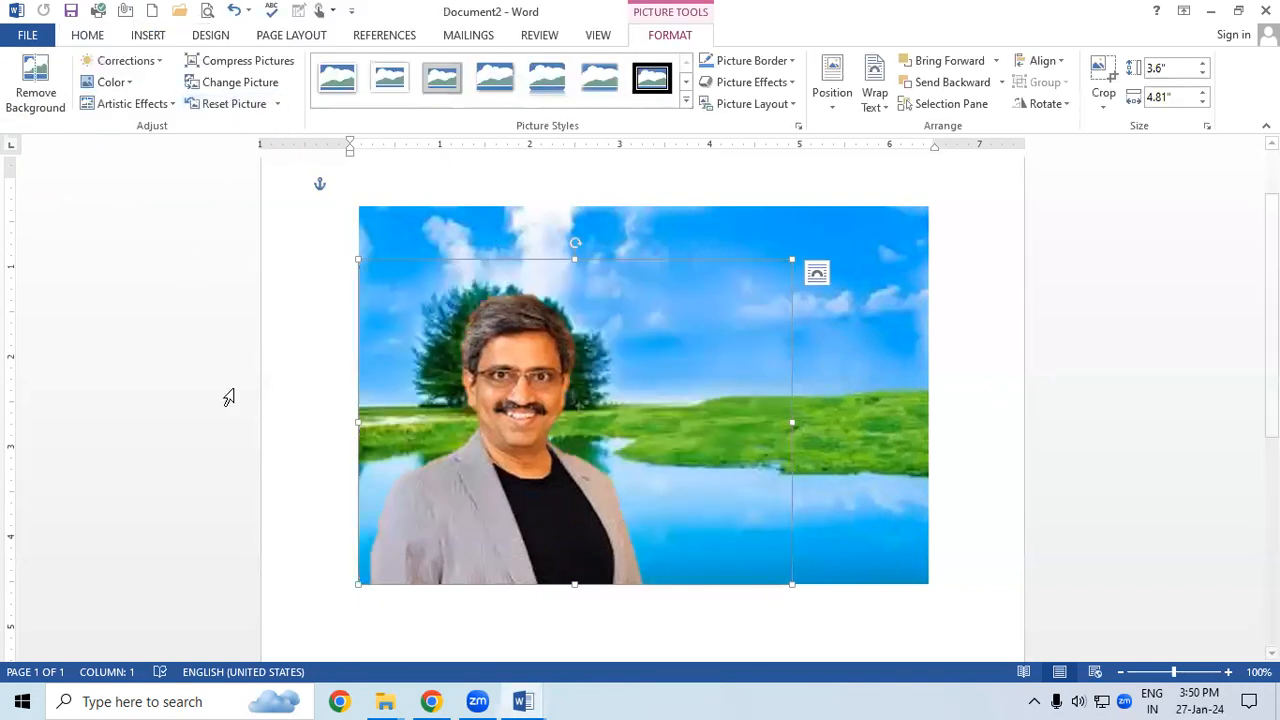
Move the cut-out man over to the landscape's right half and back to the left in front of the tree.
{"action": "left_click_drag", "start_coordinate": [535, 484], "coordinate": [526, 485]}
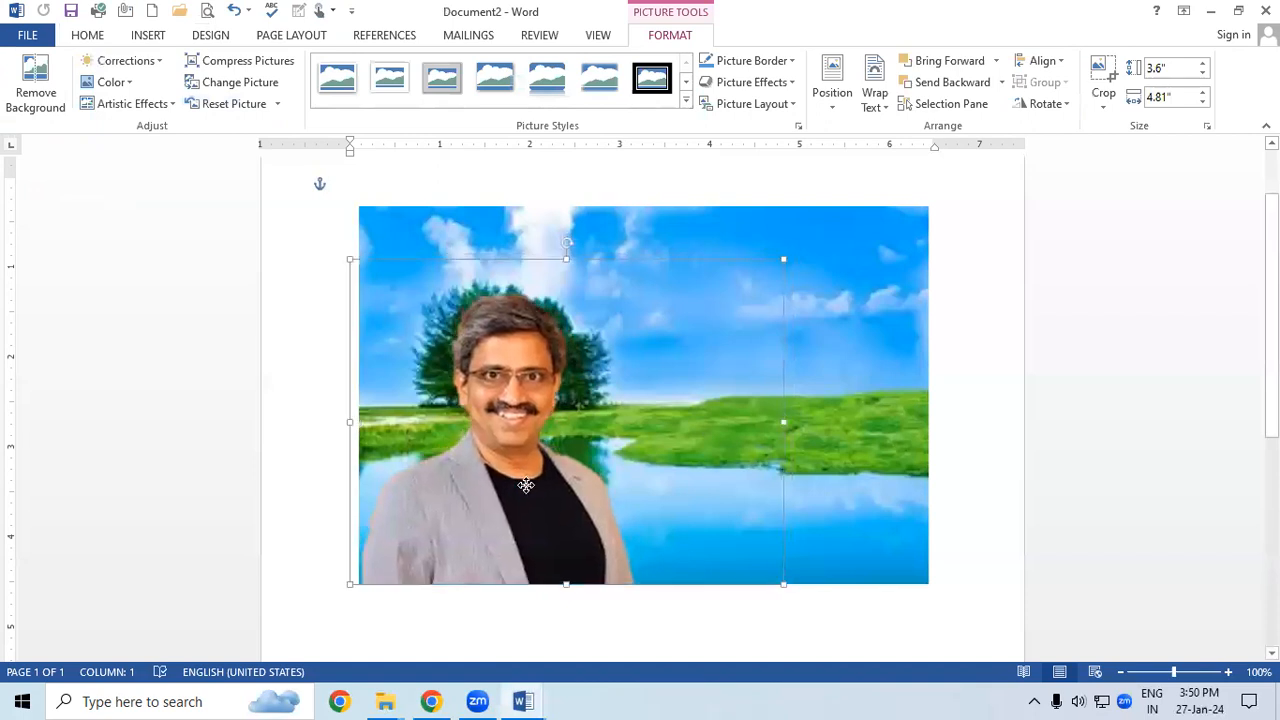
{"action": "left_click", "coordinate": [963, 453]}
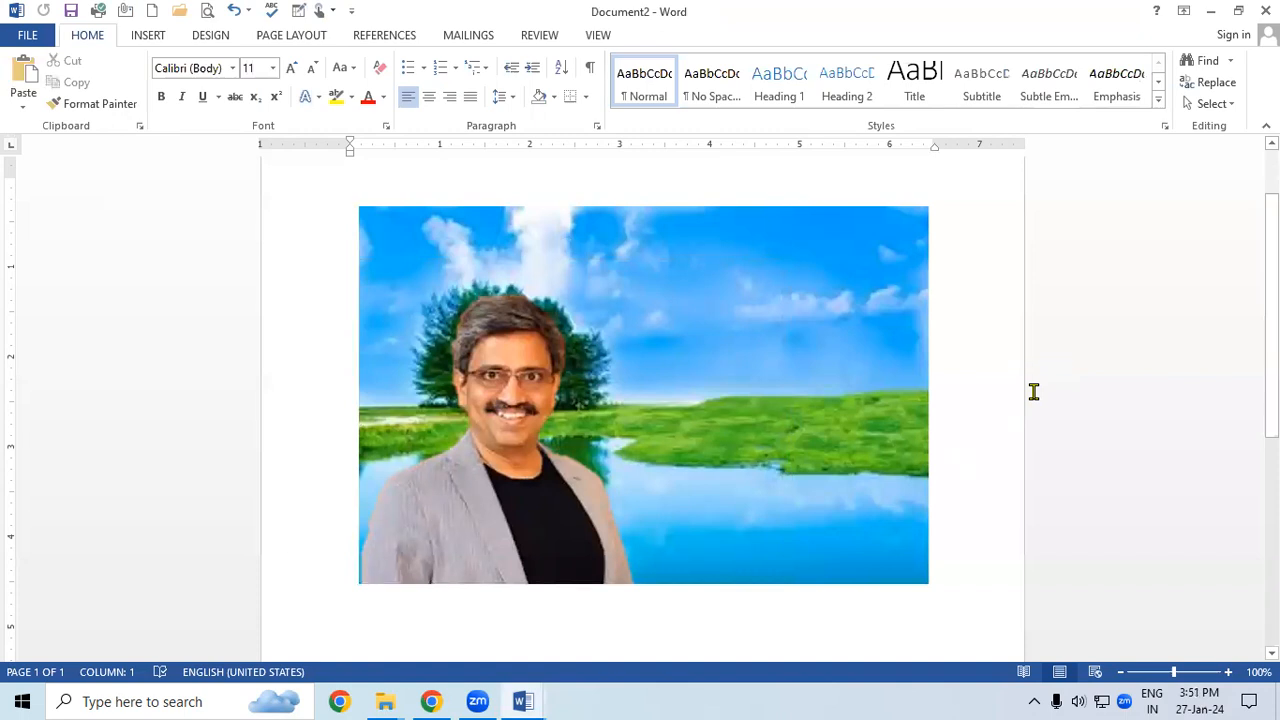
{"action": "left_click_drag", "start_coordinate": [518, 511], "coordinate": [783, 510]}
{"action": "left_click", "coordinate": [957, 212]}
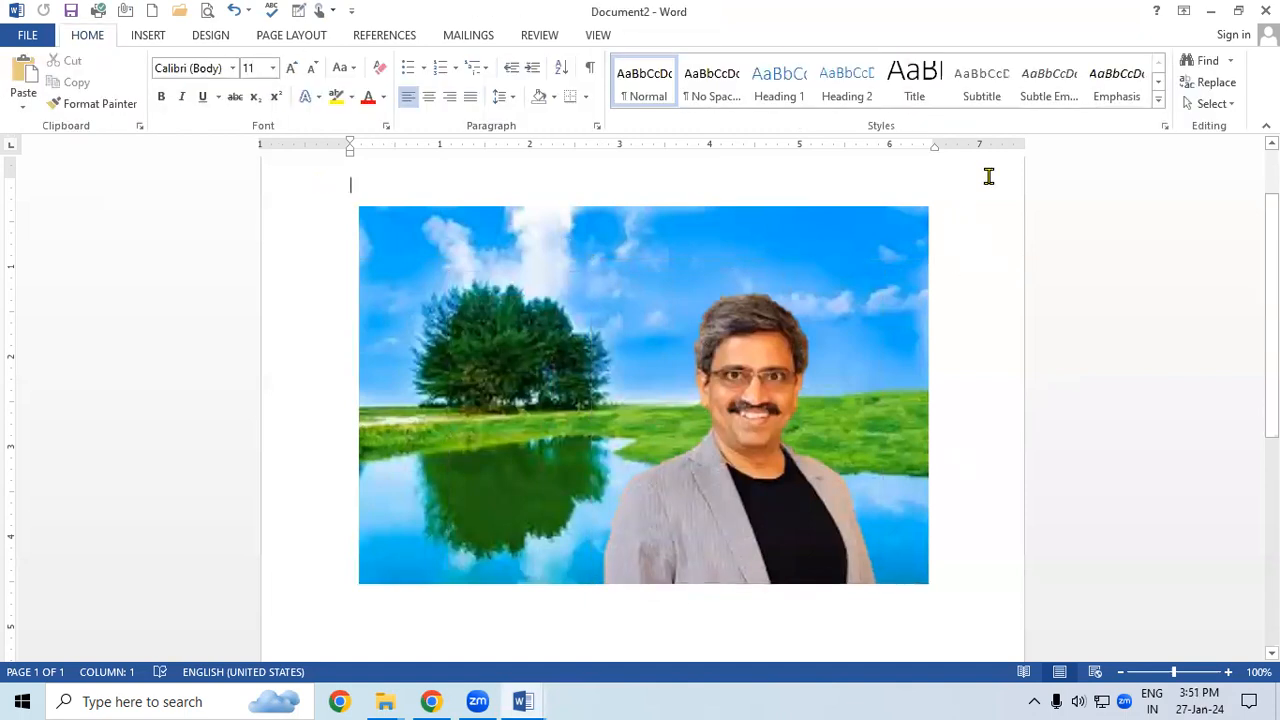
{"action": "left_click_drag", "start_coordinate": [763, 337], "coordinate": [501, 316]}
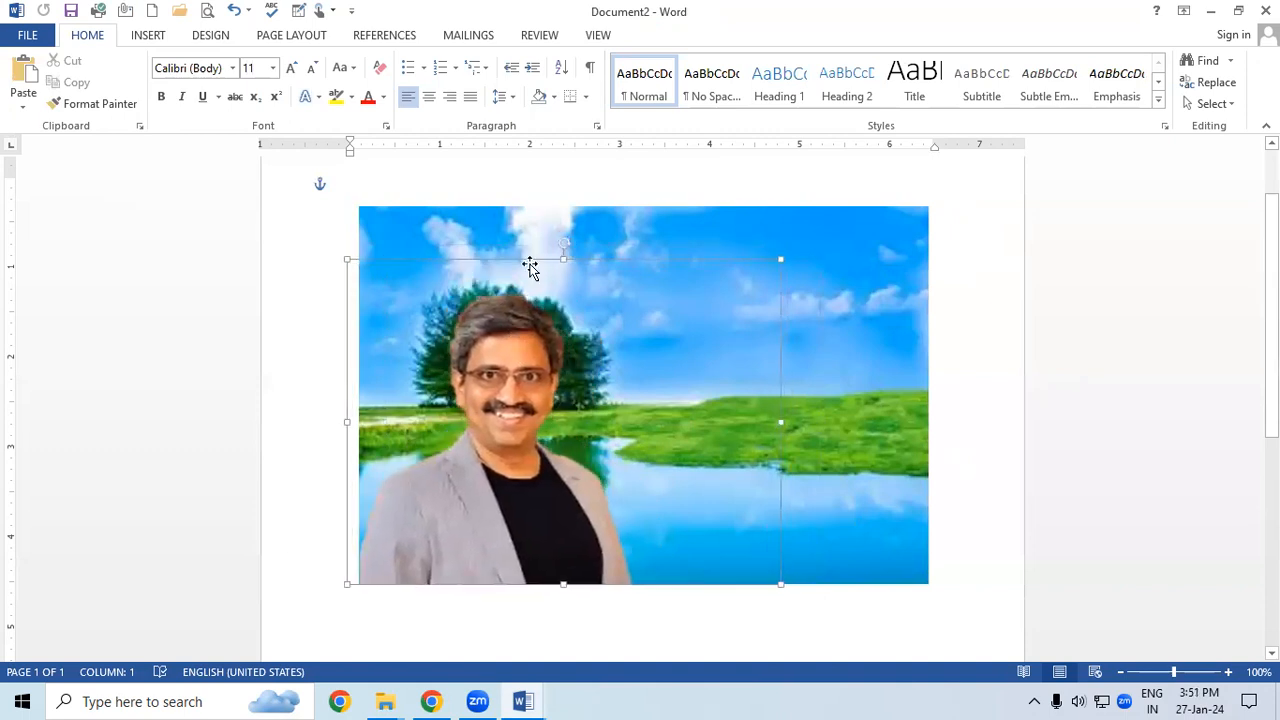
Preview brightness and contrast corrections on the man picture, and recolor it first dark green and finally dark orange.
{"action": "left_click", "coordinate": [118, 62]}
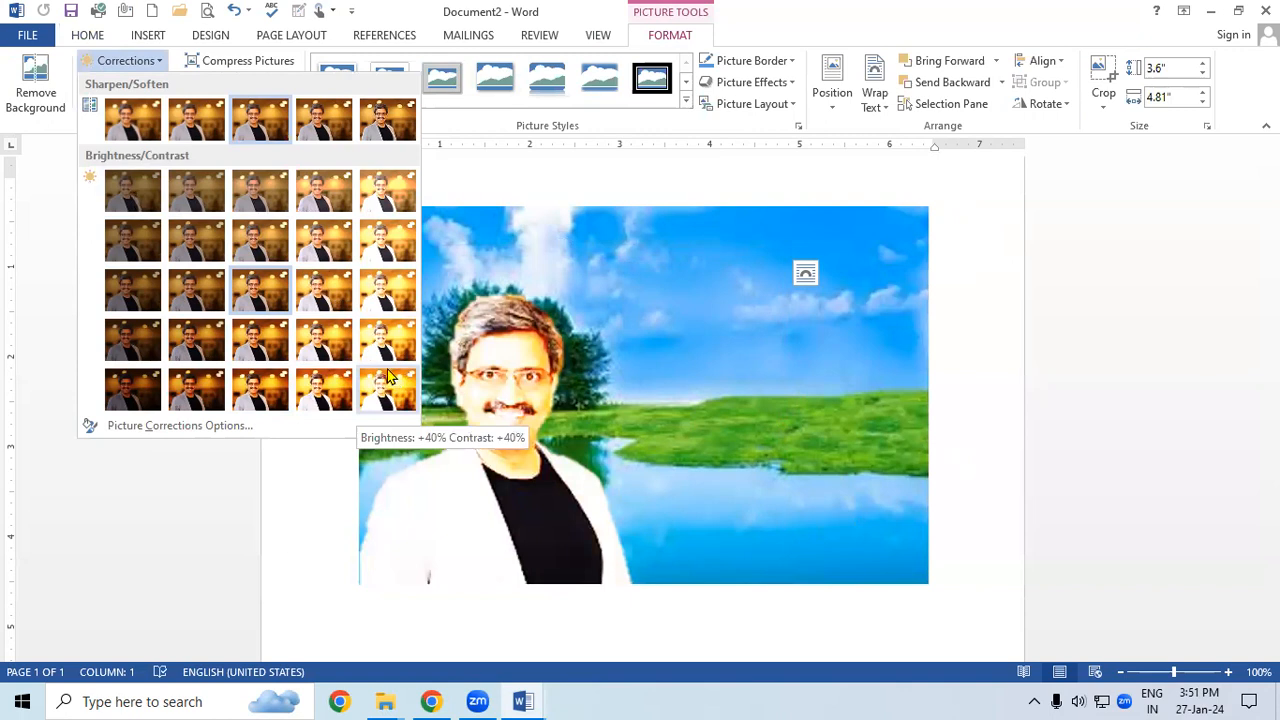
{"action": "left_click", "coordinate": [530, 420]}
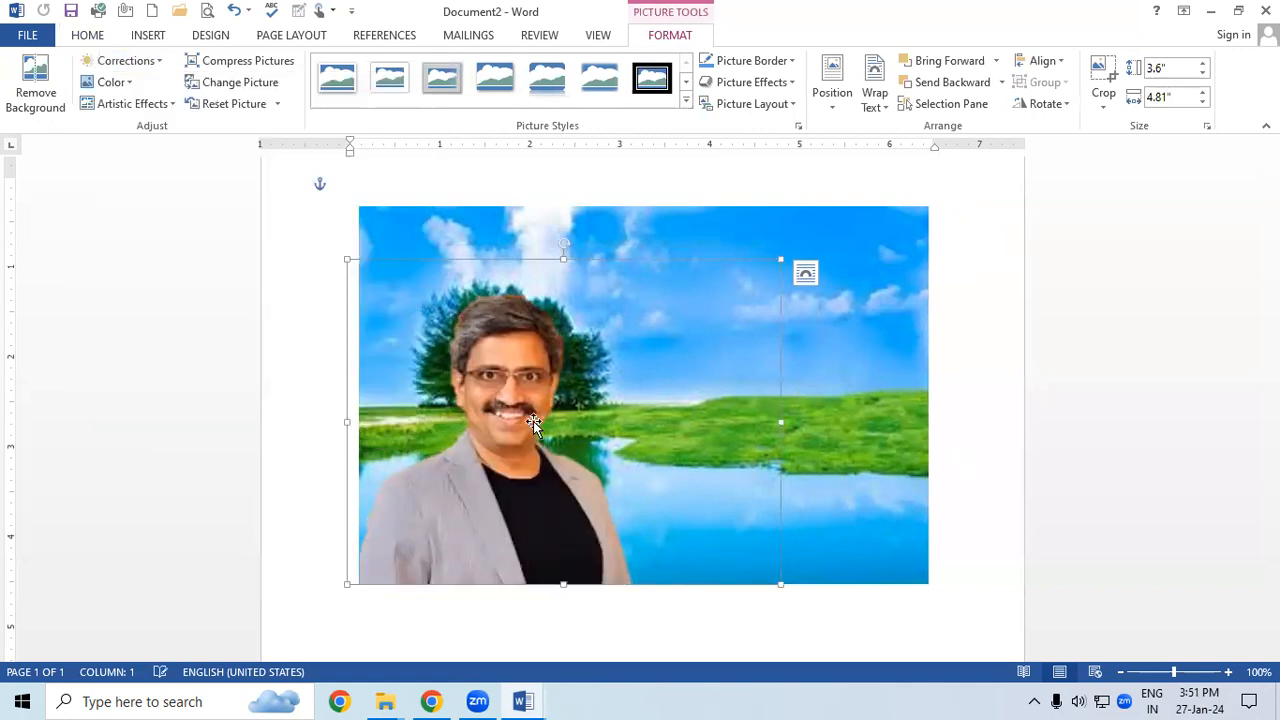
{"action": "left_click", "coordinate": [110, 82]}
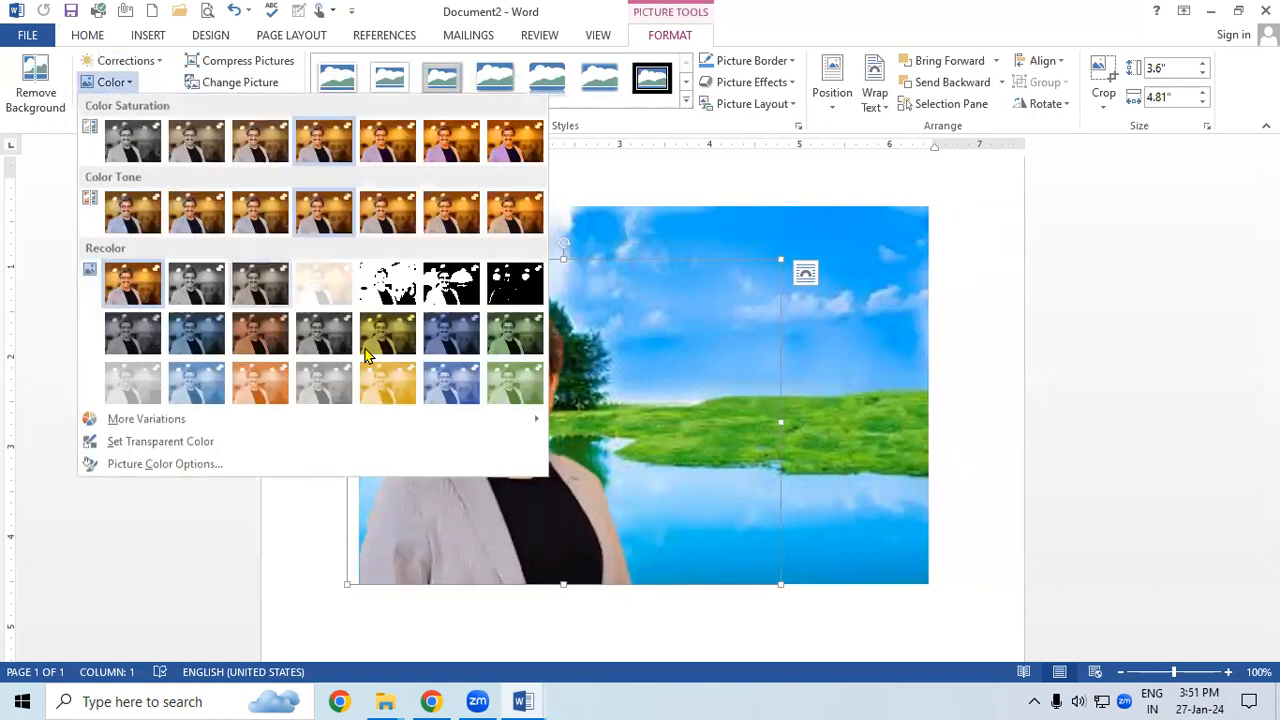
{"action": "left_click", "coordinate": [520, 334]}
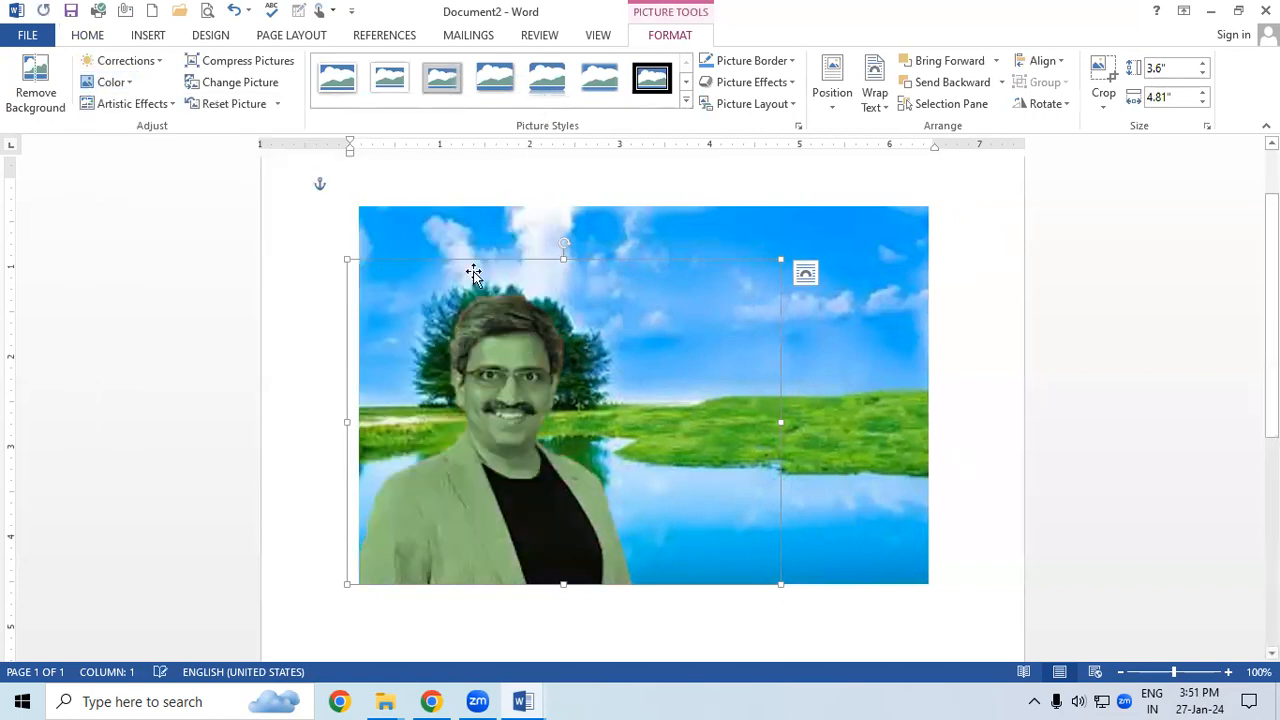
{"action": "left_click", "coordinate": [112, 82]}
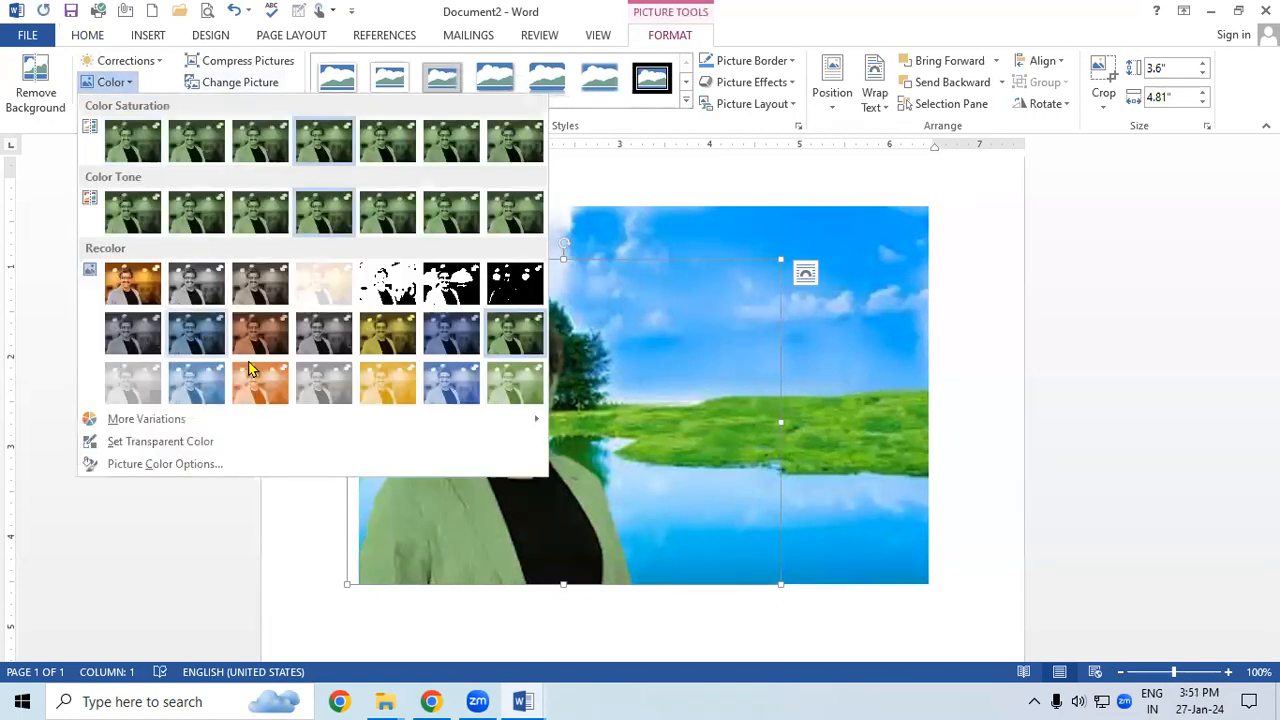
{"action": "left_click", "coordinate": [241, 339]}
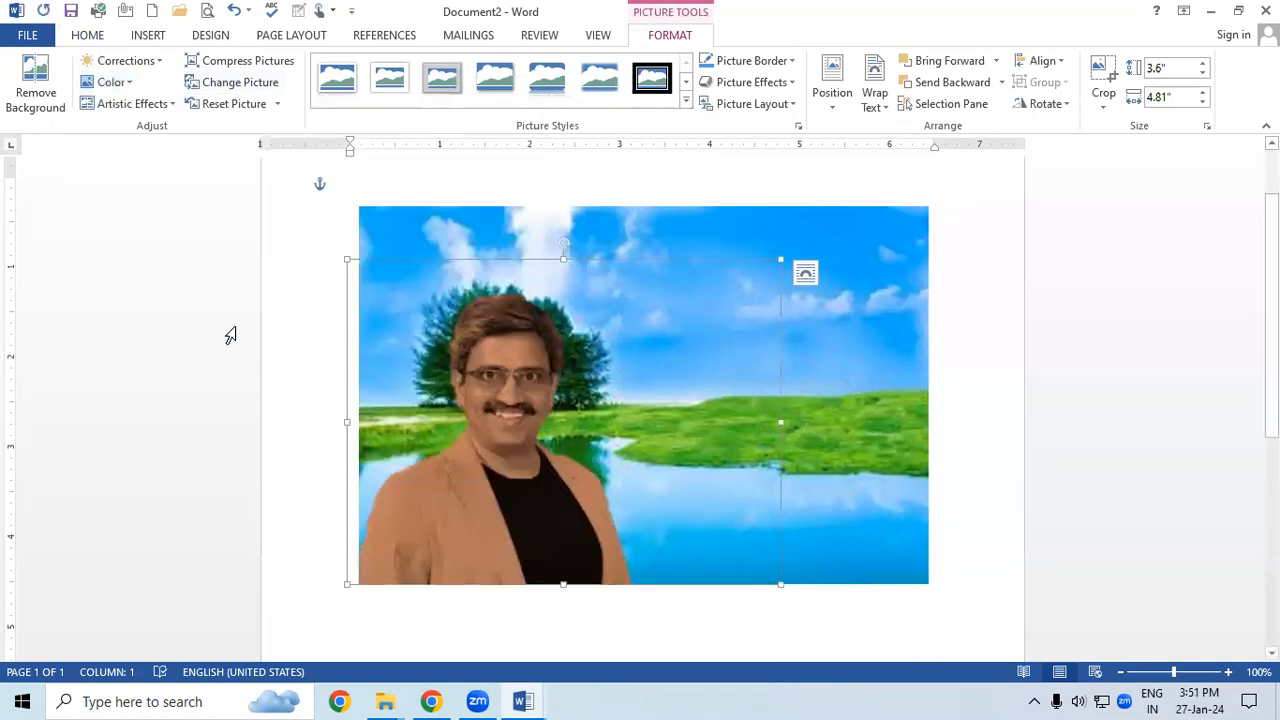
Preview the artistic effects on the man picture and view the Compress Pictures options without applying either.
{"action": "left_click", "coordinate": [132, 105]}
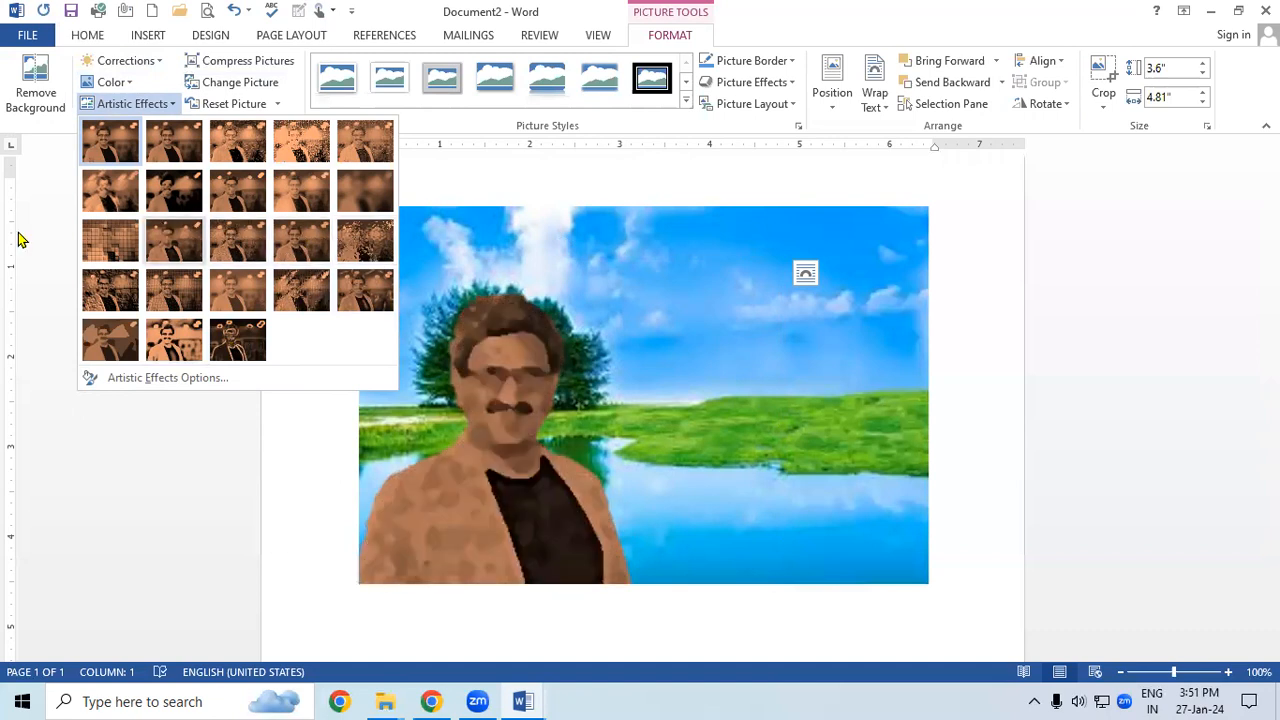
{"action": "left_click", "coordinate": [440, 171]}
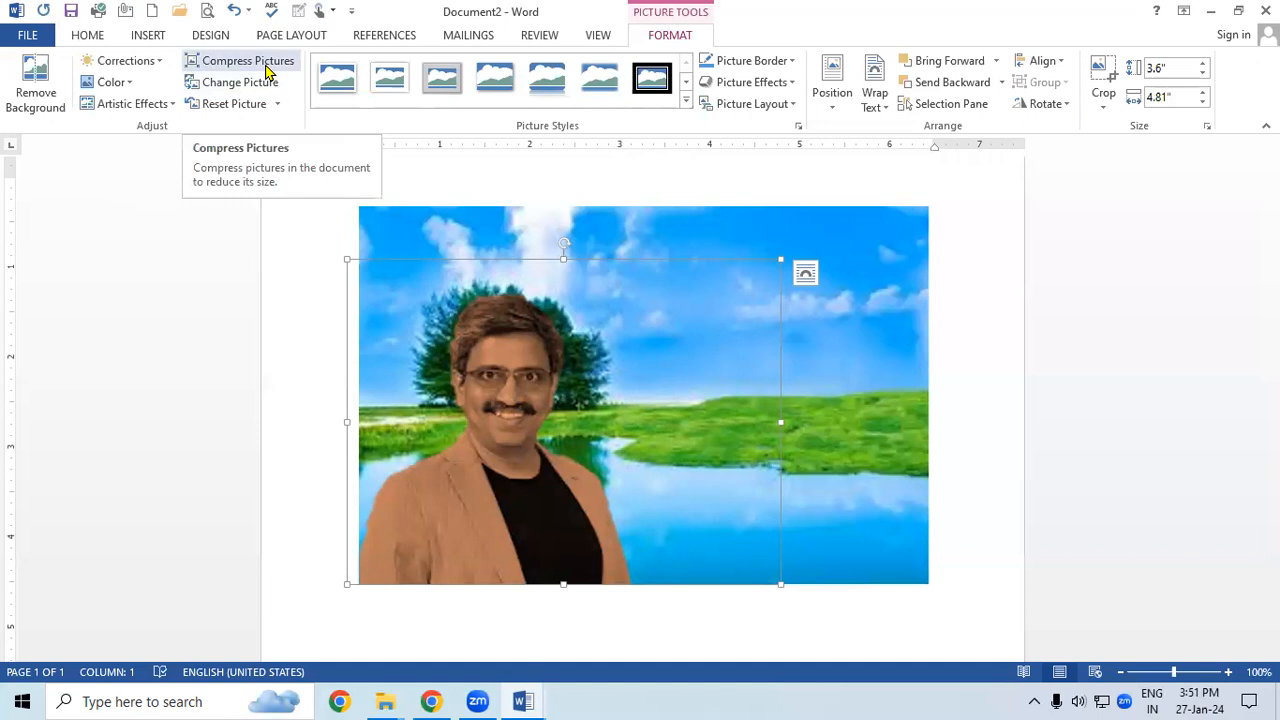
{"action": "left_click", "coordinate": [267, 68]}
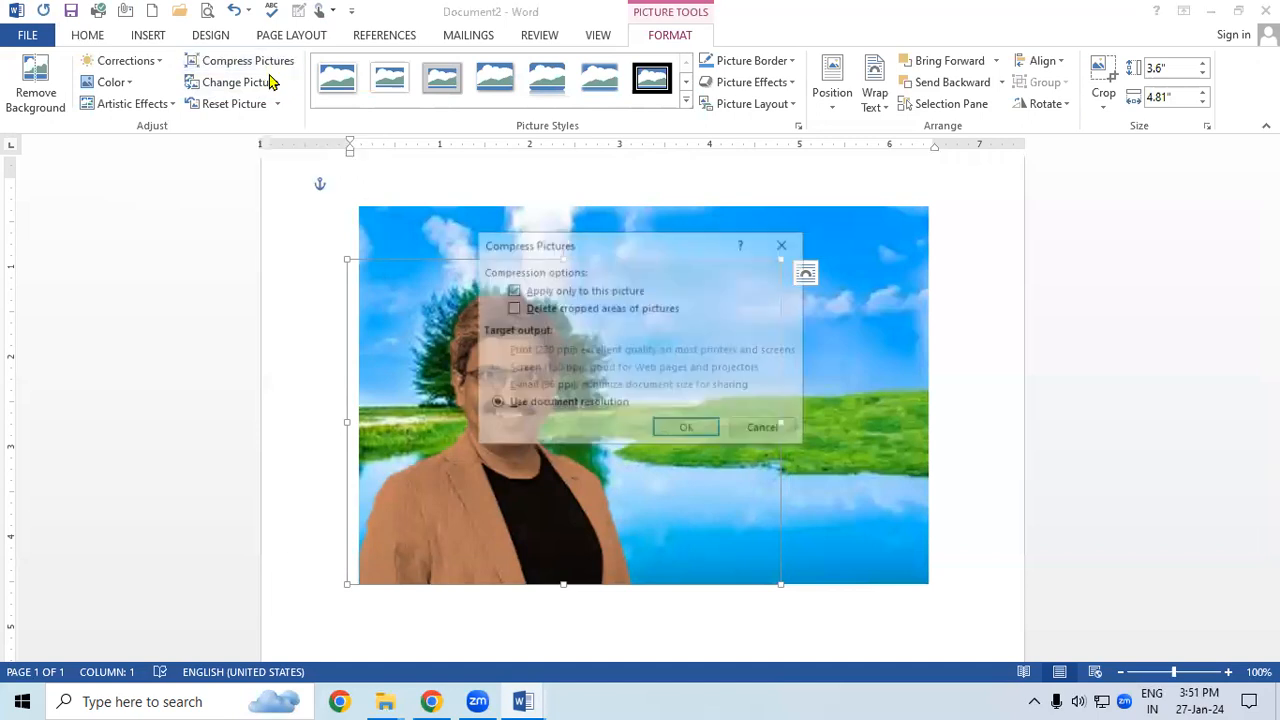
{"action": "left_click_drag", "start_coordinate": [606, 248], "coordinate": [522, 137]}
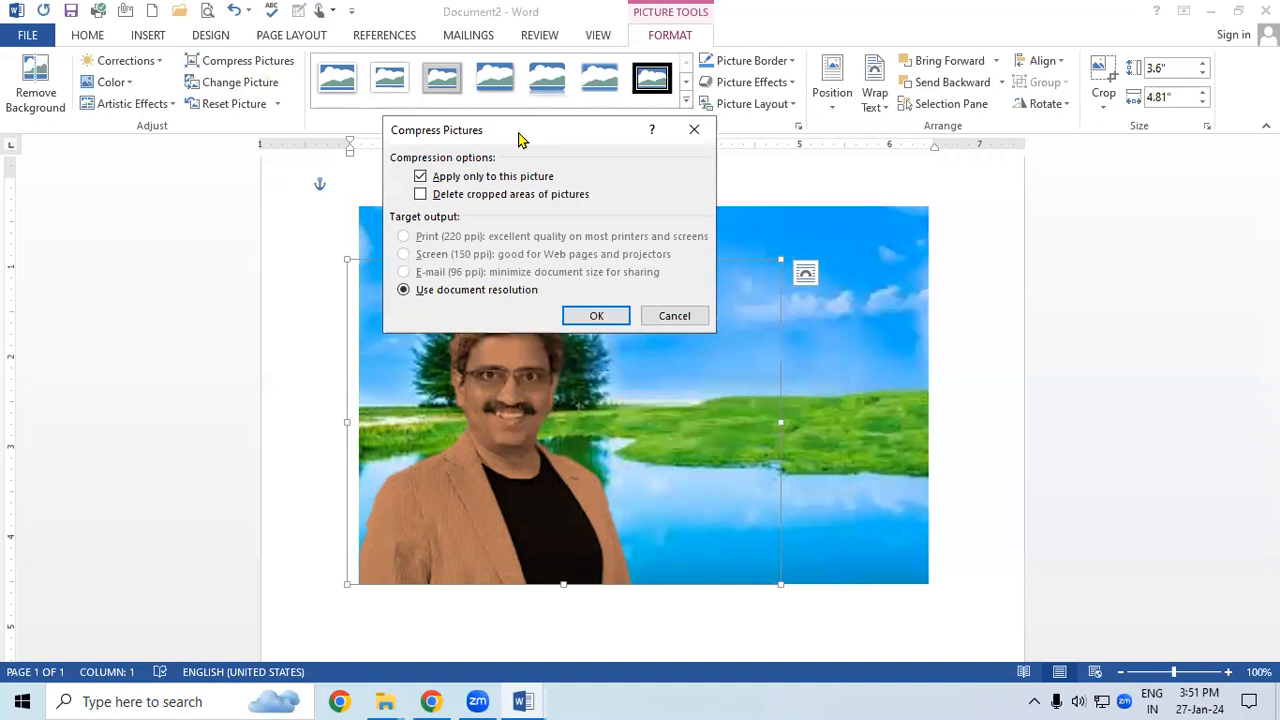
{"action": "left_click", "coordinate": [694, 129]}
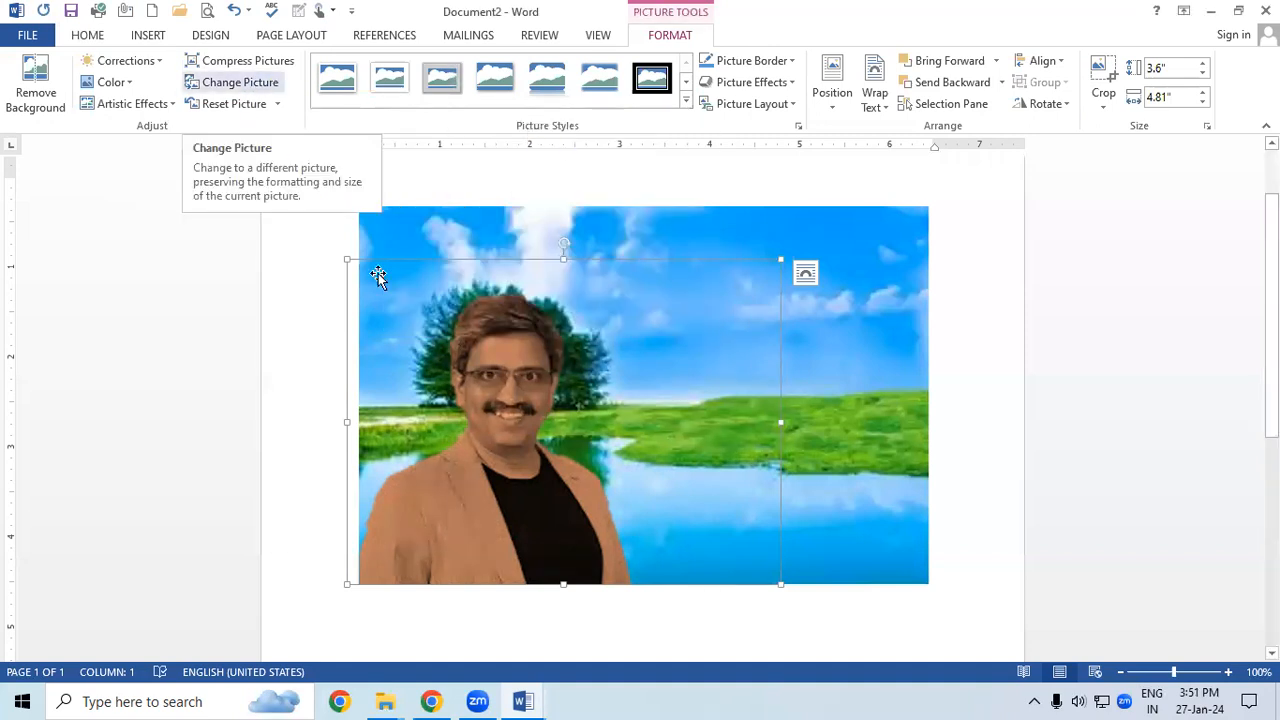
Open the Desktop file browser for changing the man picture and close it without choosing a replacement.
{"action": "left_click", "coordinate": [498, 390]}
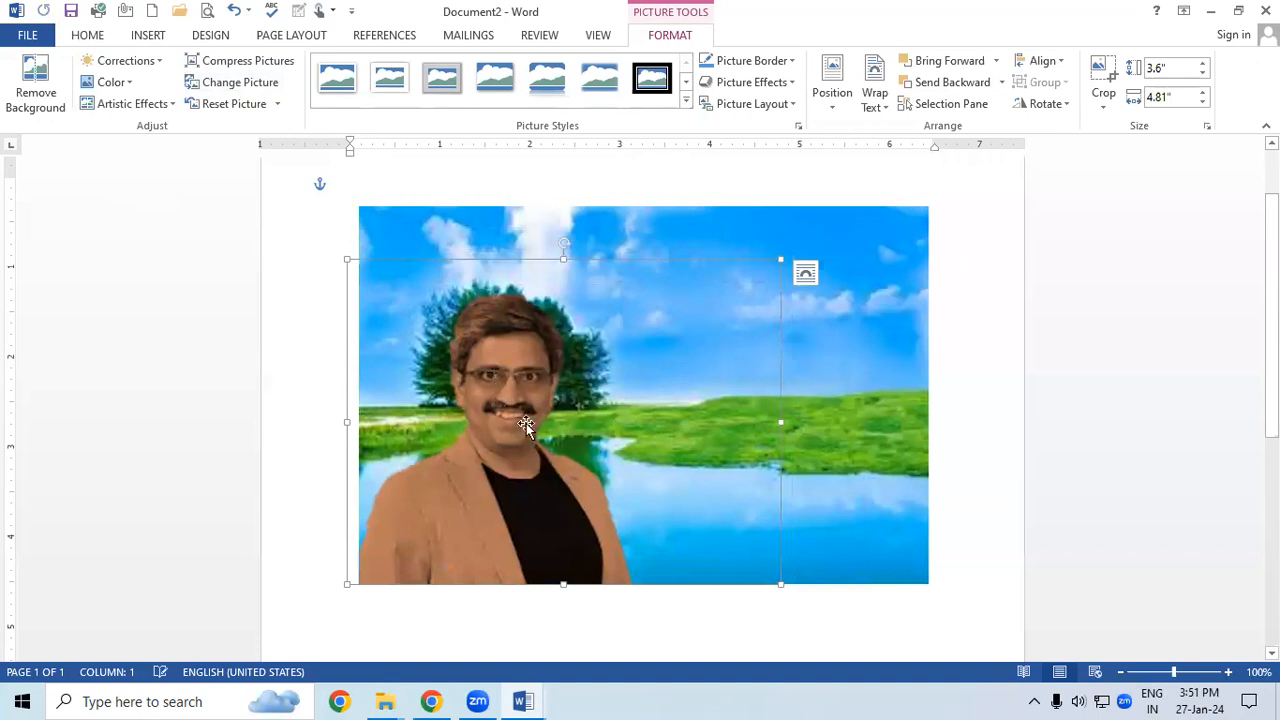
{"action": "left_click", "coordinate": [249, 83]}
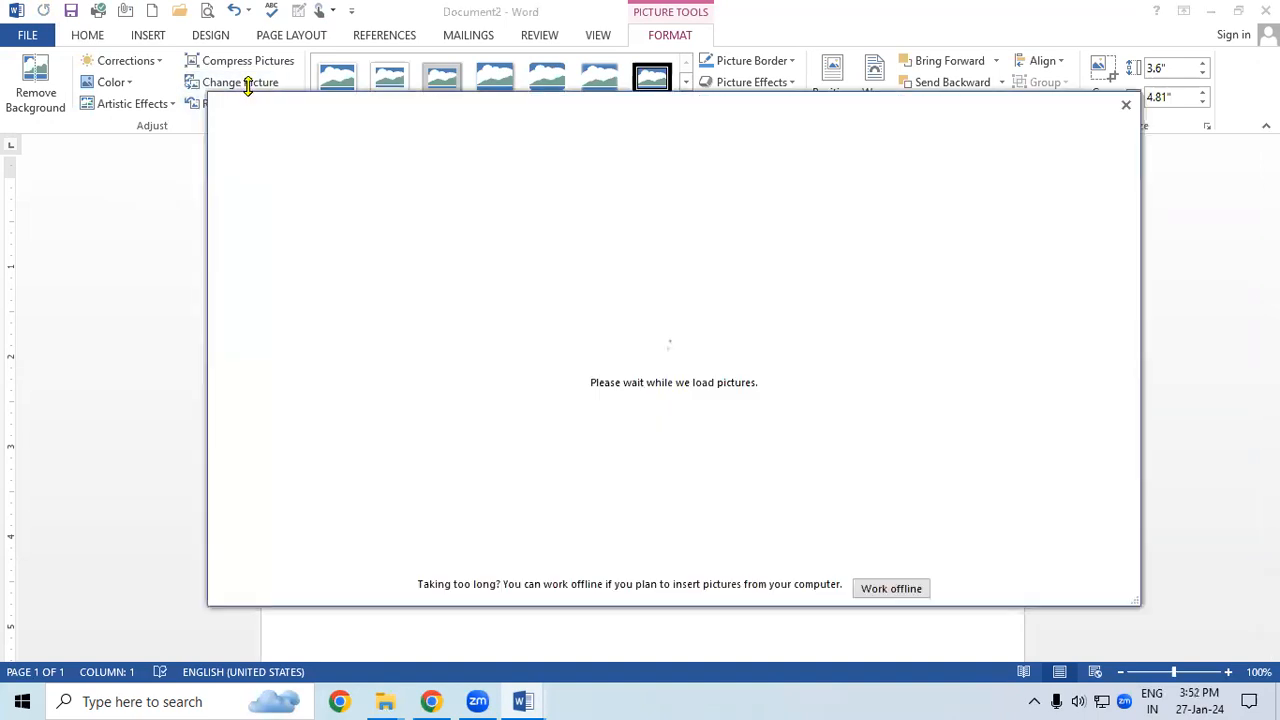
{"action": "left_click", "coordinate": [634, 203]}
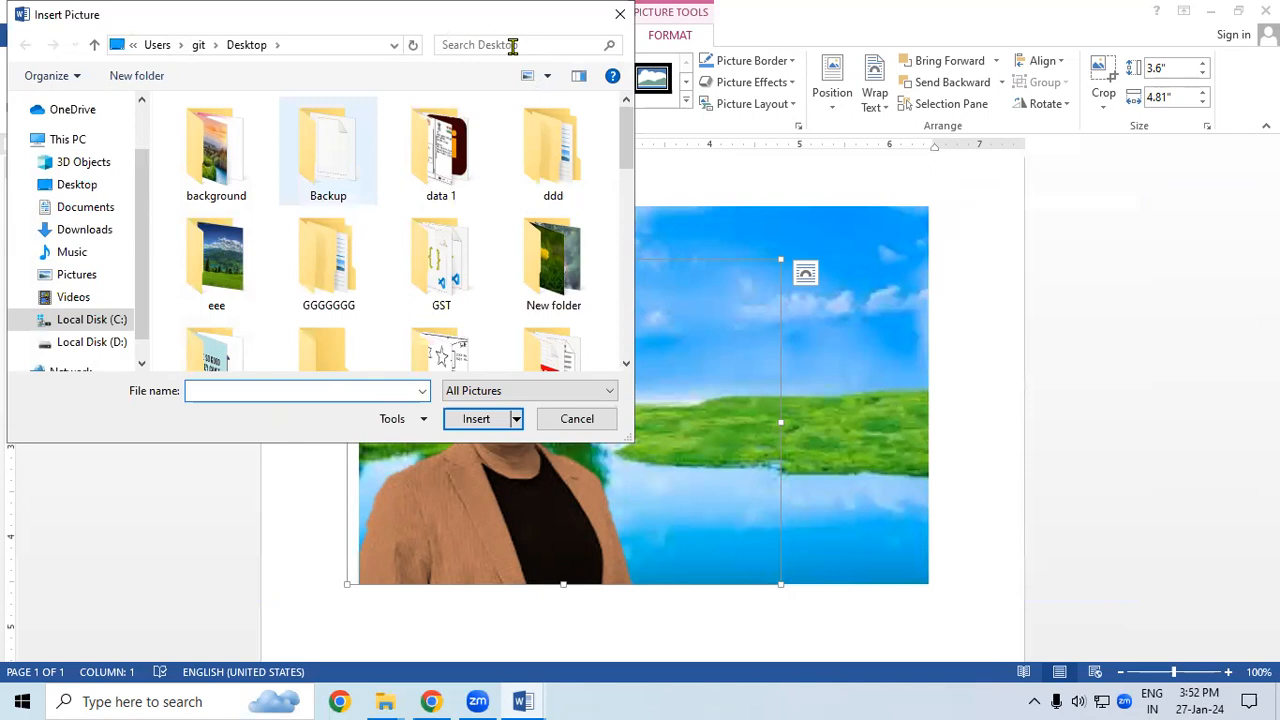
{"action": "left_click", "coordinate": [620, 14]}
Reset the man picture to discard its recoloring and background removal.
{"action": "mouse_move", "coordinate": [507, 468]}
{"action": "left_mouse_down"}
{"action": "mouse_move", "coordinate": [500, 397]}
{"action": "mouse_move", "coordinate": [518, 468]}
{"action": "mouse_move", "coordinate": [507, 470]}
{"action": "left_mouse_up"}
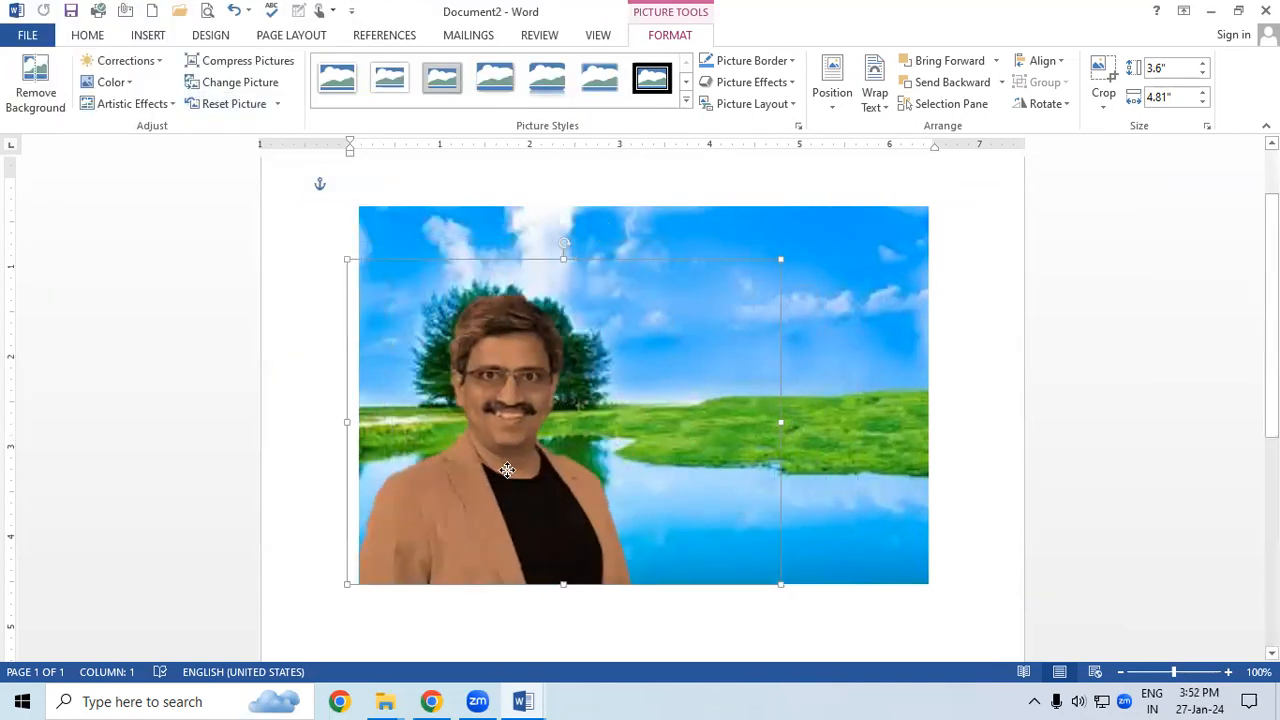
{"action": "left_click", "coordinate": [251, 114]}
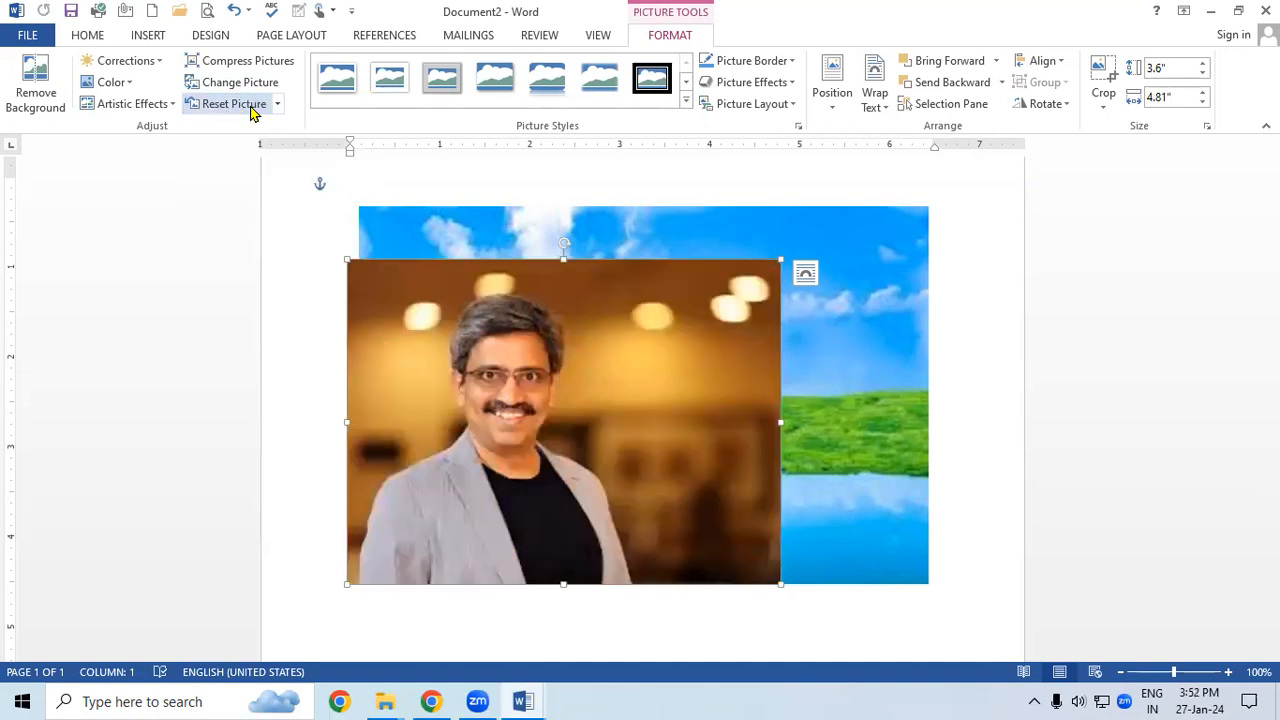
{"action": "left_click", "coordinate": [924, 697]}
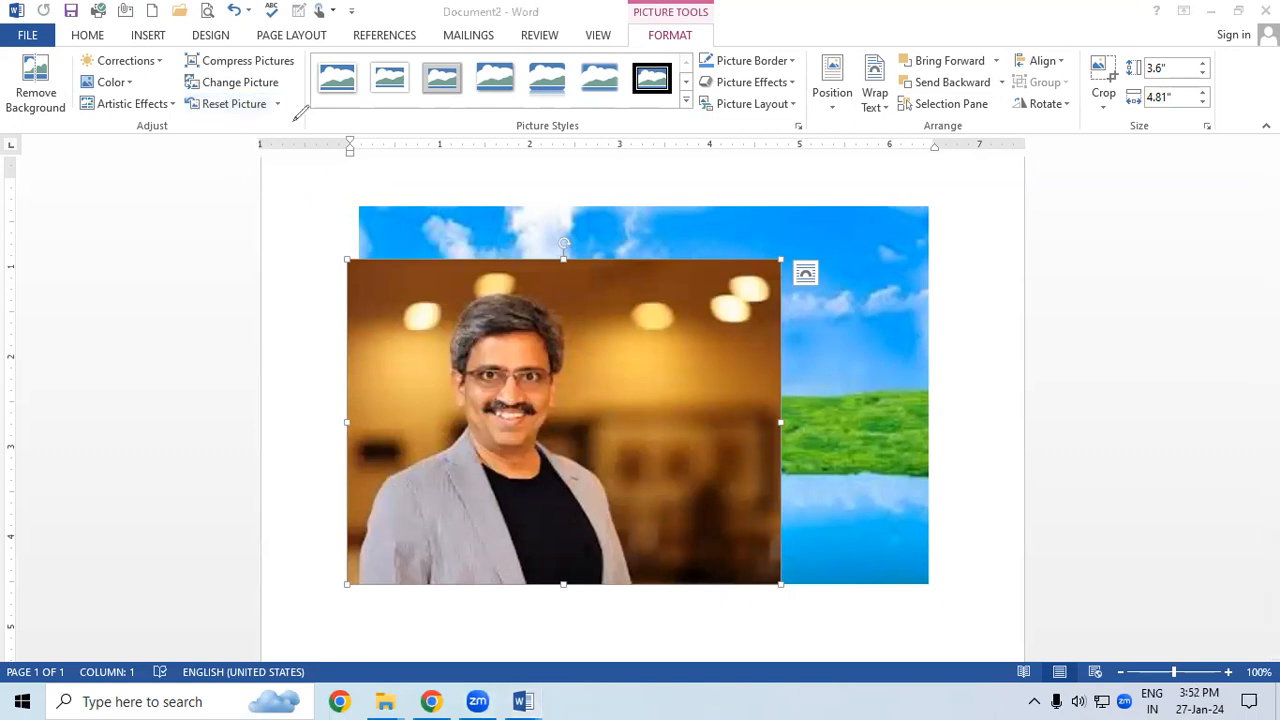
{"action": "mouse_move", "coordinate": [304, 90]}
{"action": "left_mouse_down"}
{"action": "mouse_move", "coordinate": [230, 30]}
{"action": "mouse_move", "coordinate": [70, 31]}
{"action": "mouse_move", "coordinate": [18, 110]}
{"action": "mouse_move", "coordinate": [226, 133]}
{"action": "mouse_move", "coordinate": [296, 115]}
{"action": "left_mouse_up"}
{"action": "mouse_move", "coordinate": [541, 88]}
{"action": "left_mouse_down"}
{"action": "mouse_move", "coordinate": [572, 152]}
{"action": "mouse_move", "coordinate": [600, 92]}
{"action": "mouse_move", "coordinate": [455, 107]}
{"action": "left_mouse_up"}
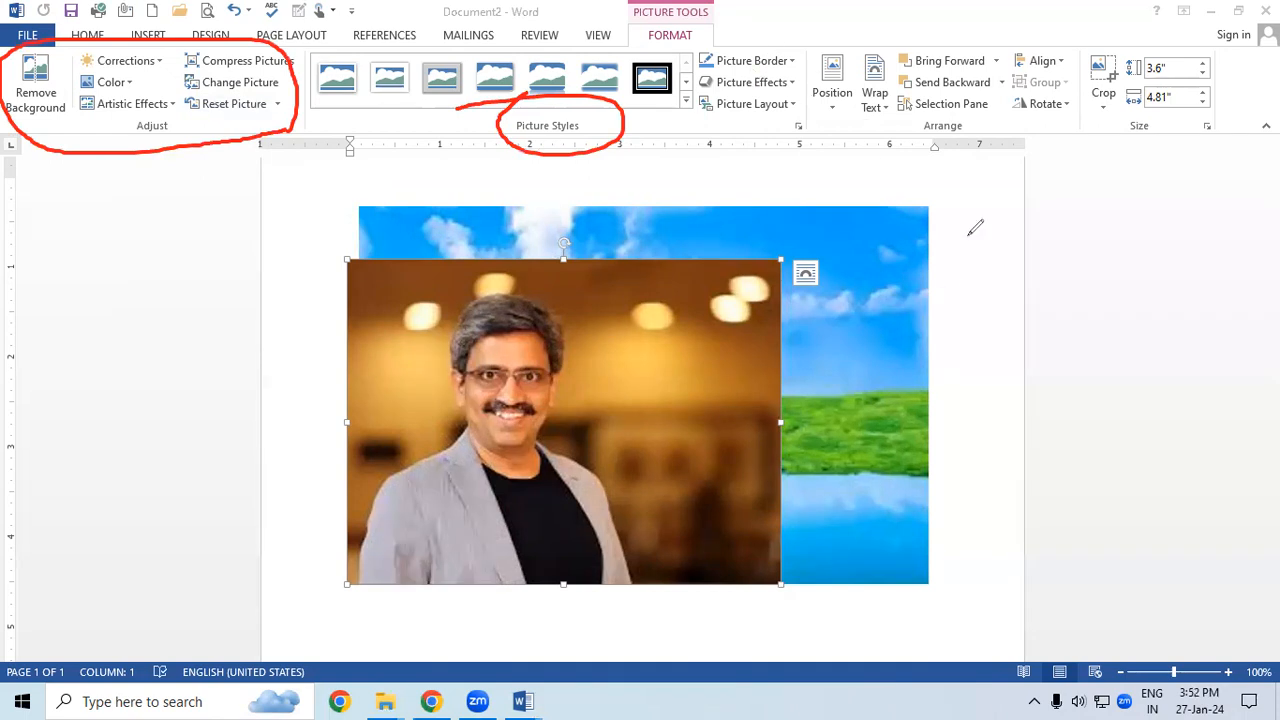
{"action": "key", "text": "Escape"}
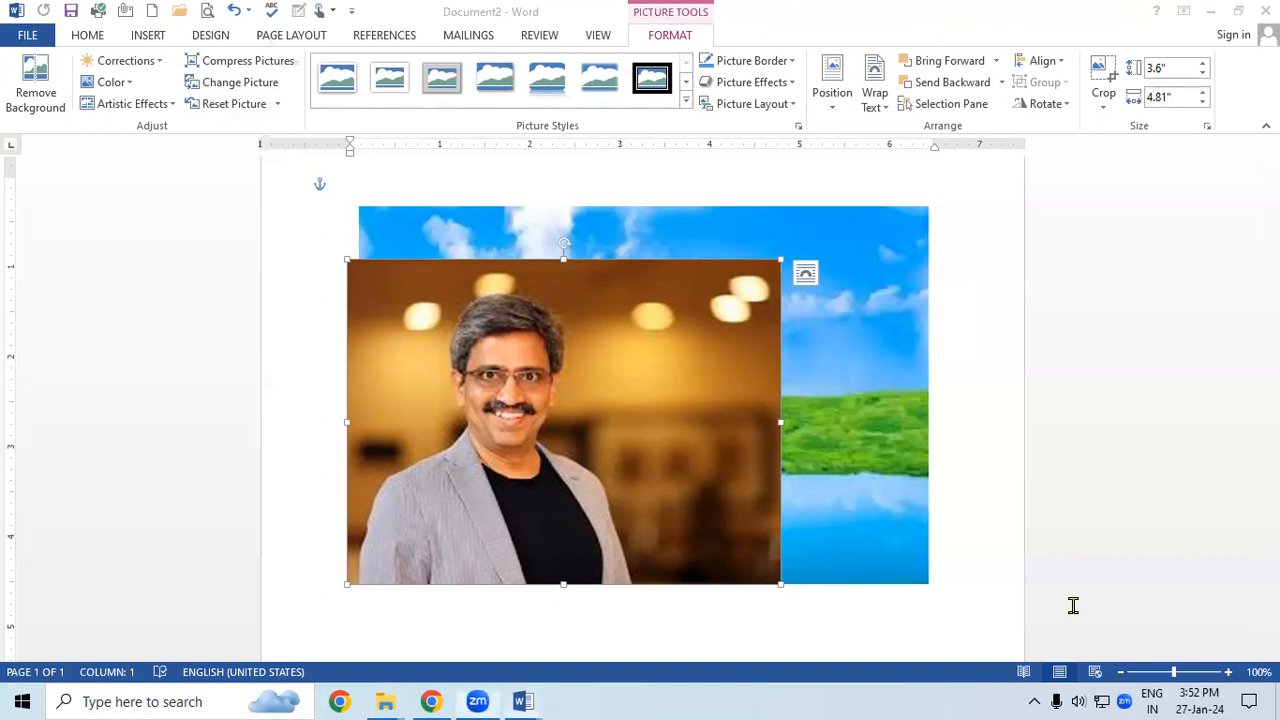